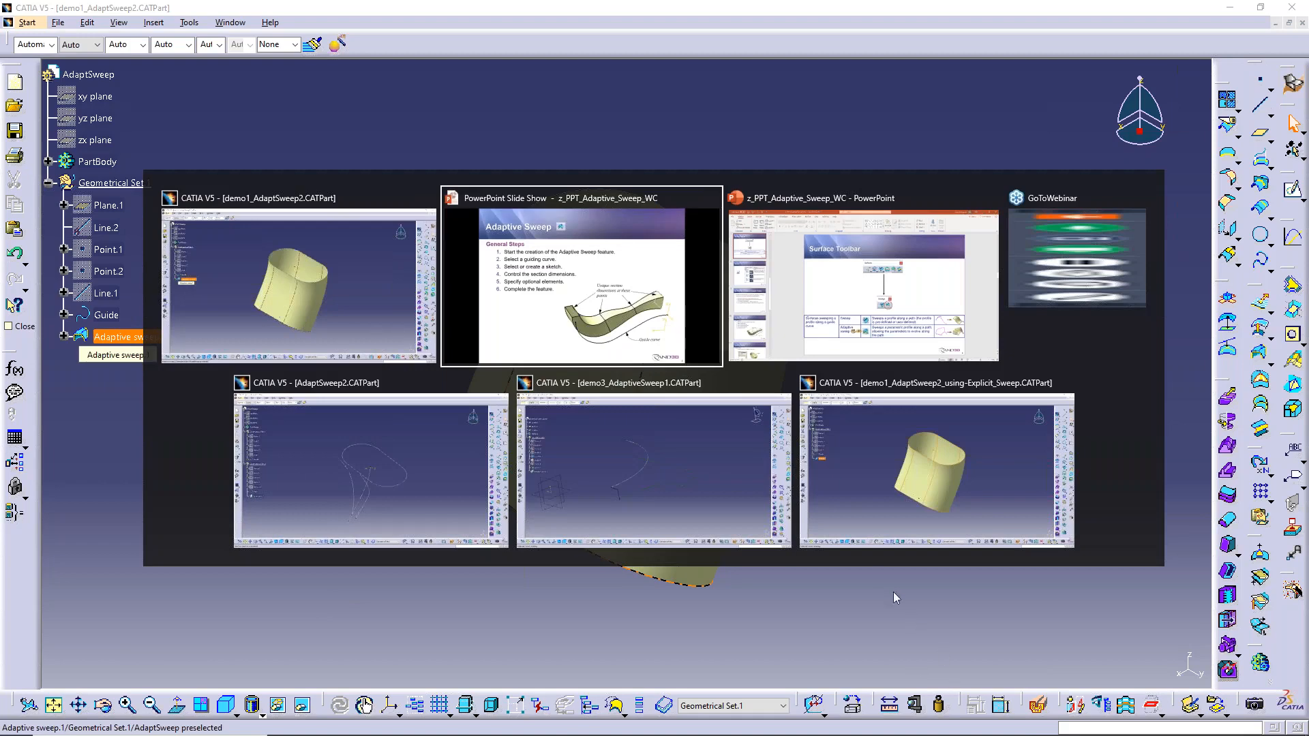
- Switch to the demo1_AdaptSweep2_using-Explicit_Sweep part, check the definition of Sweep.1 and delete that surface
left_click(845, 511)
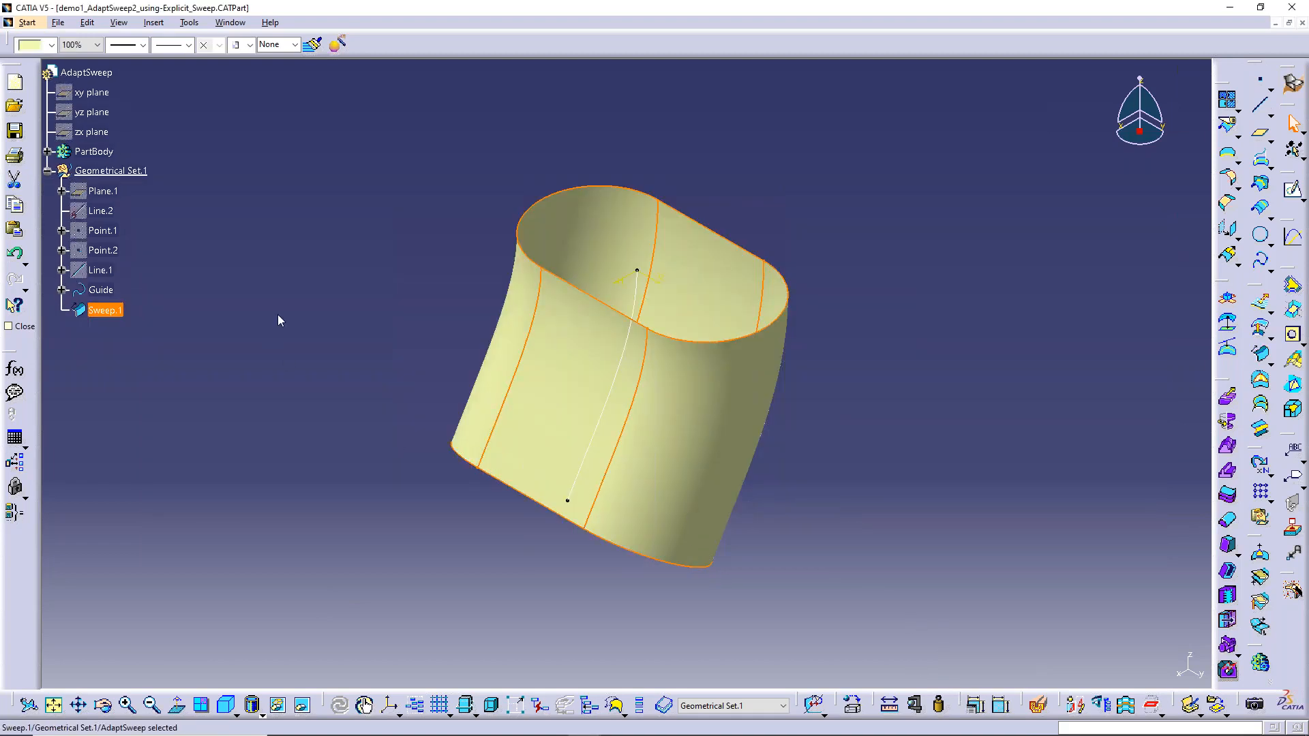
double_click(109, 312)
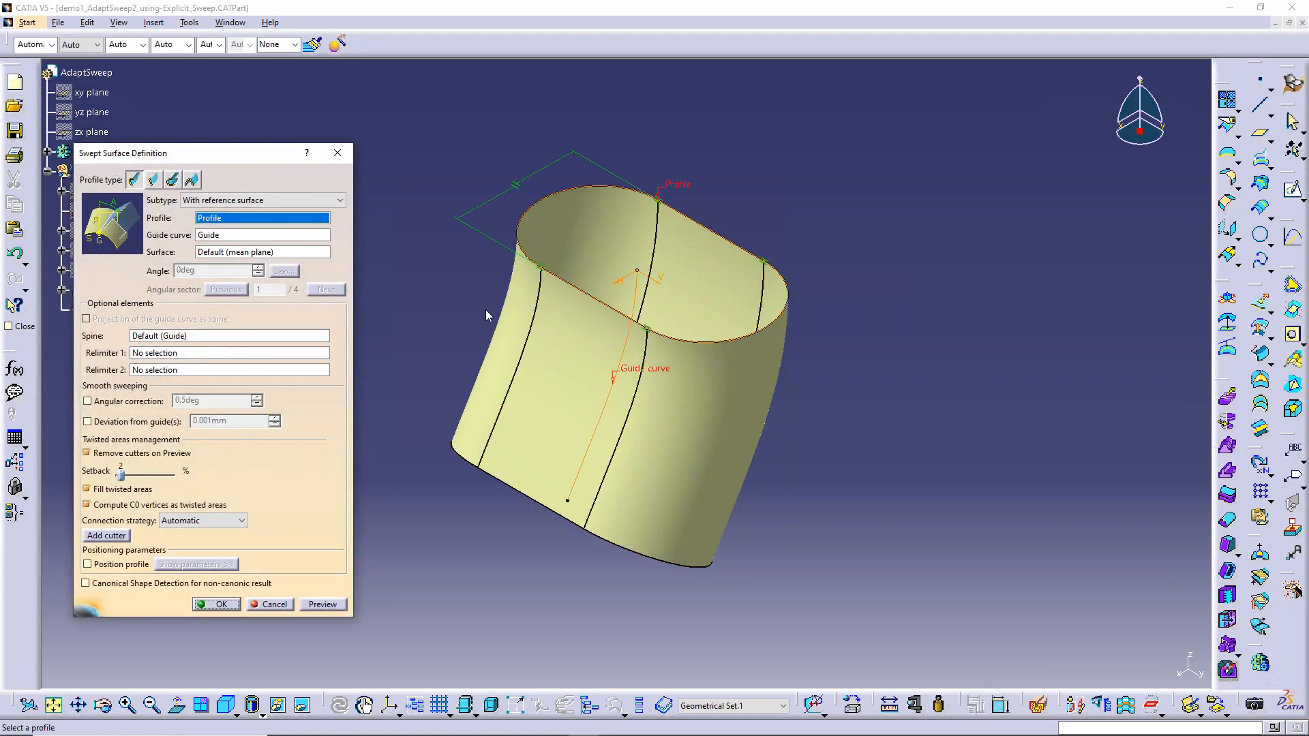
left_click(282, 609)
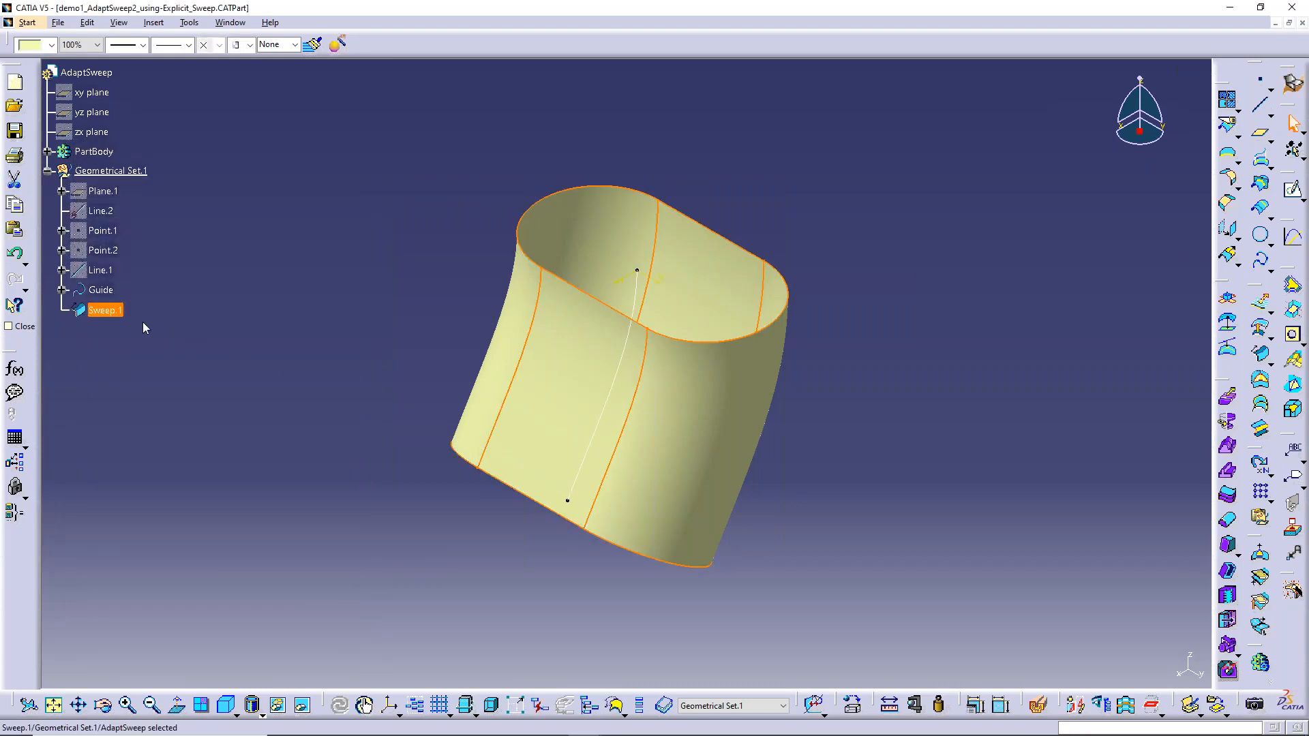
key("Delete")
left_click(504, 409)
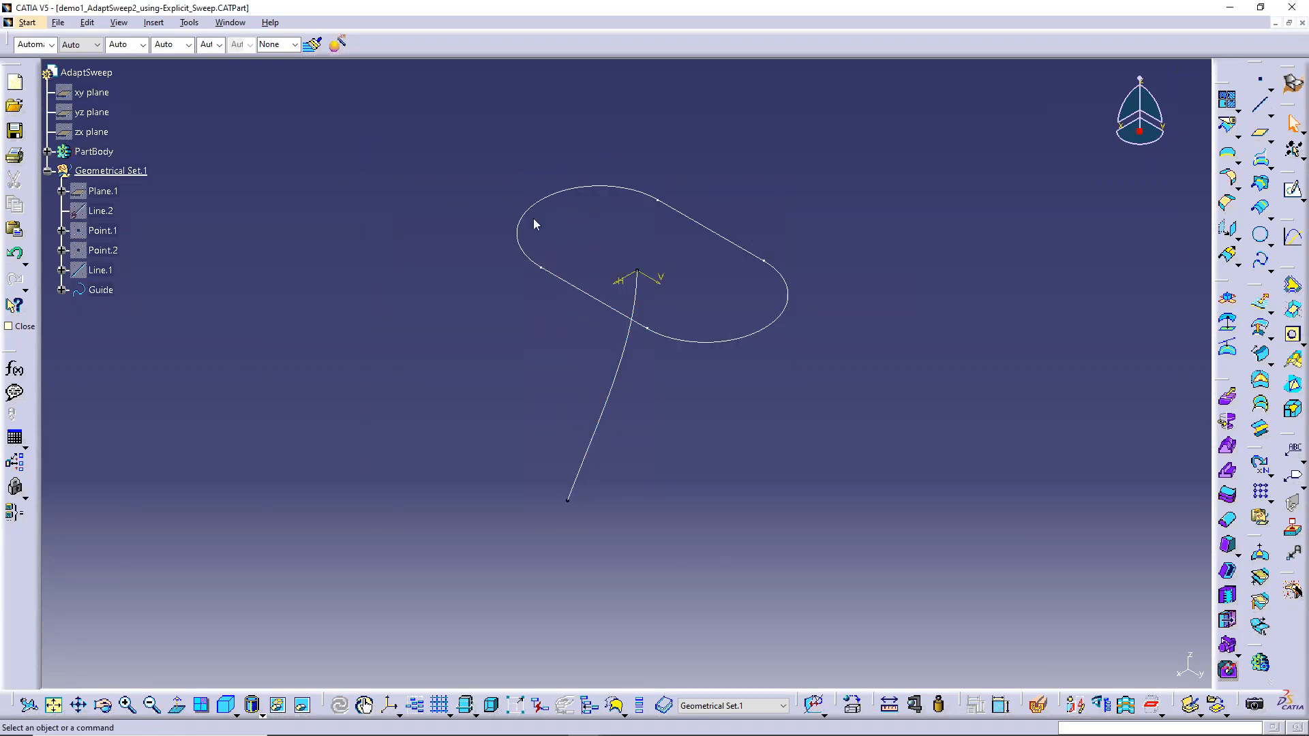
- Detach the surface creation tools so they float over the modelling area
left_click(624, 369)
middle_click_drag(625, 372, 604, 461)
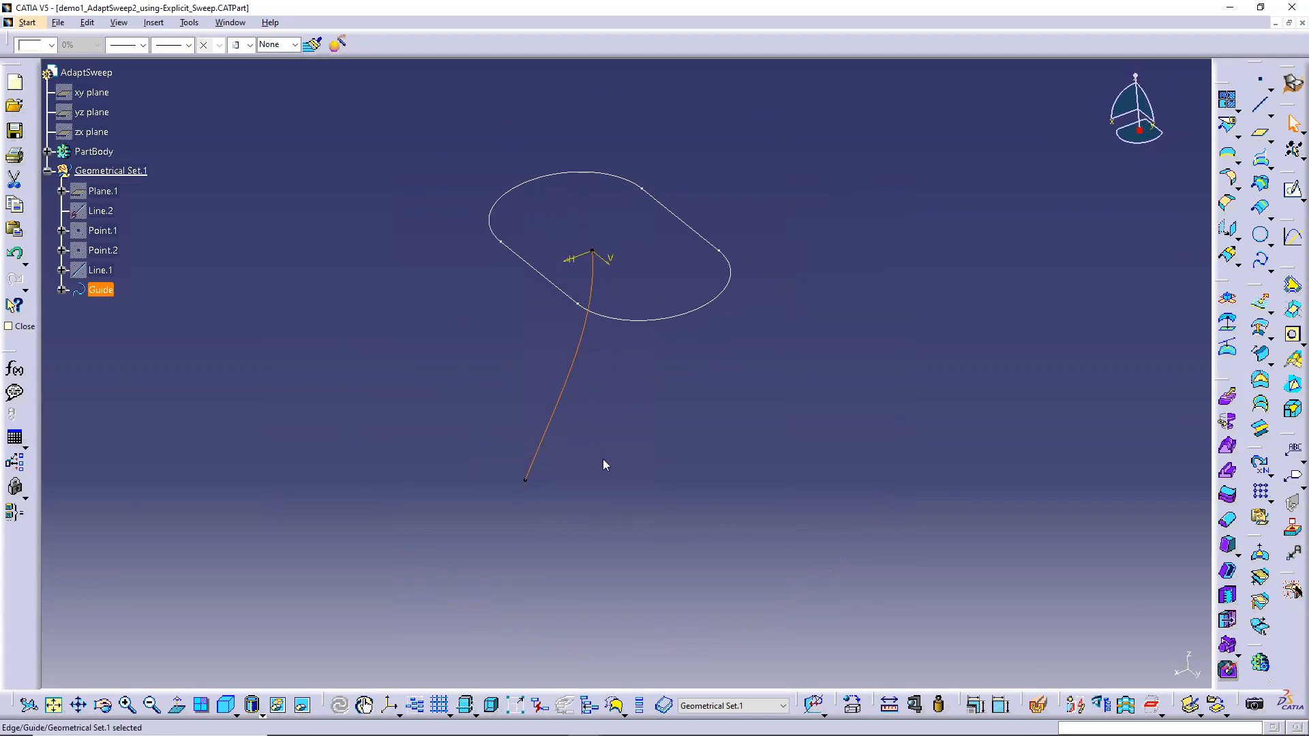
left_click(604, 461)
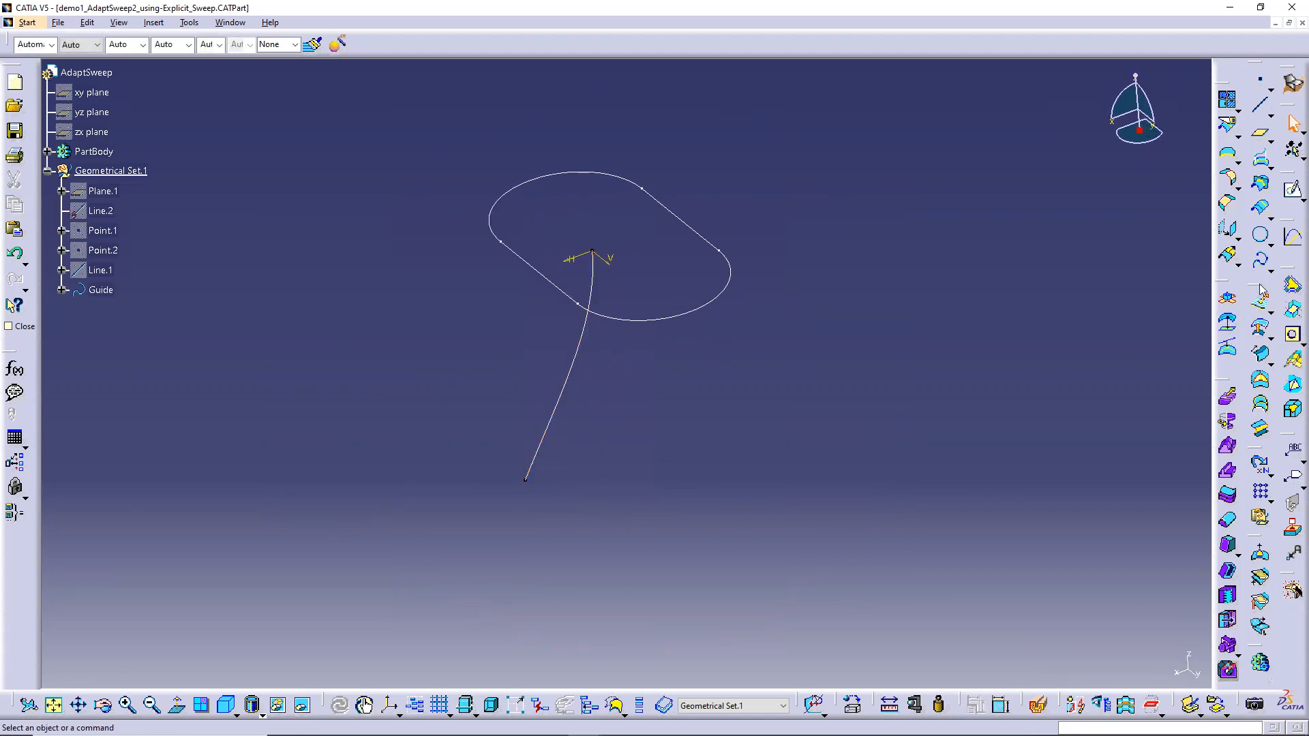
left_click_drag(1259, 283, 1091, 224)
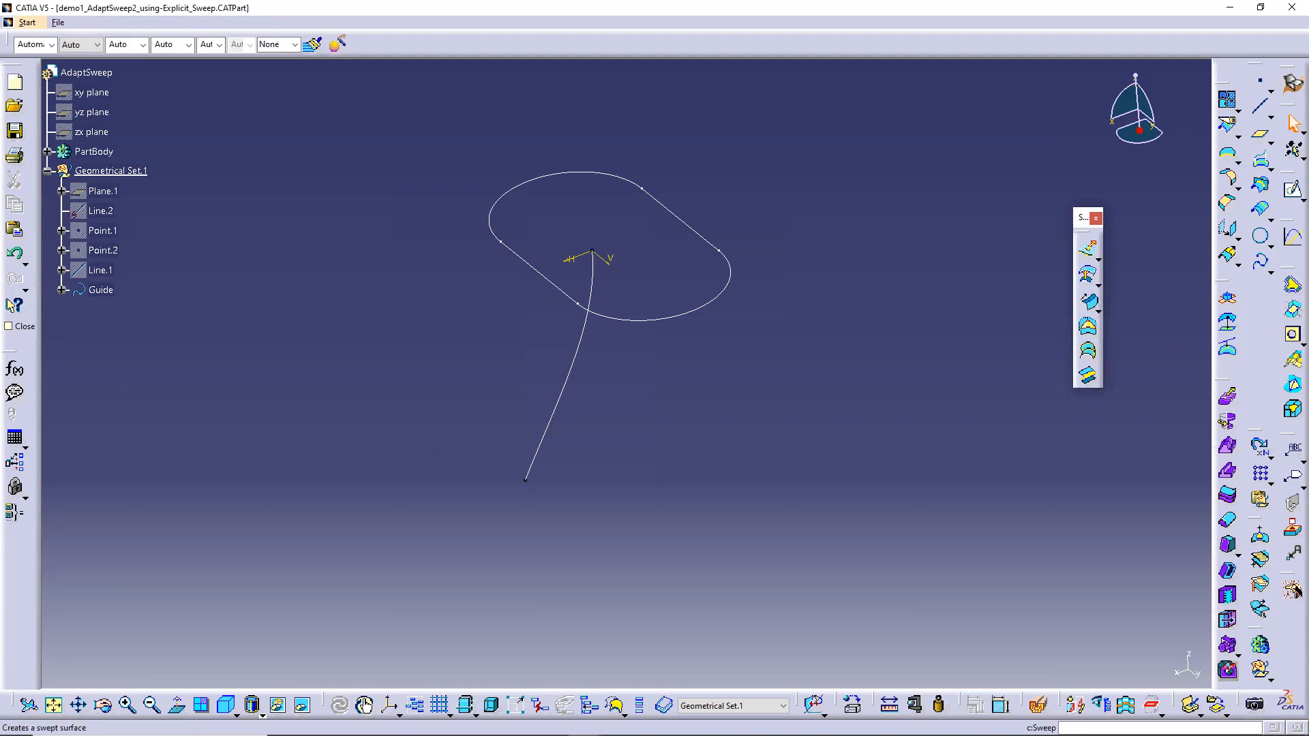
left_click(1098, 311)
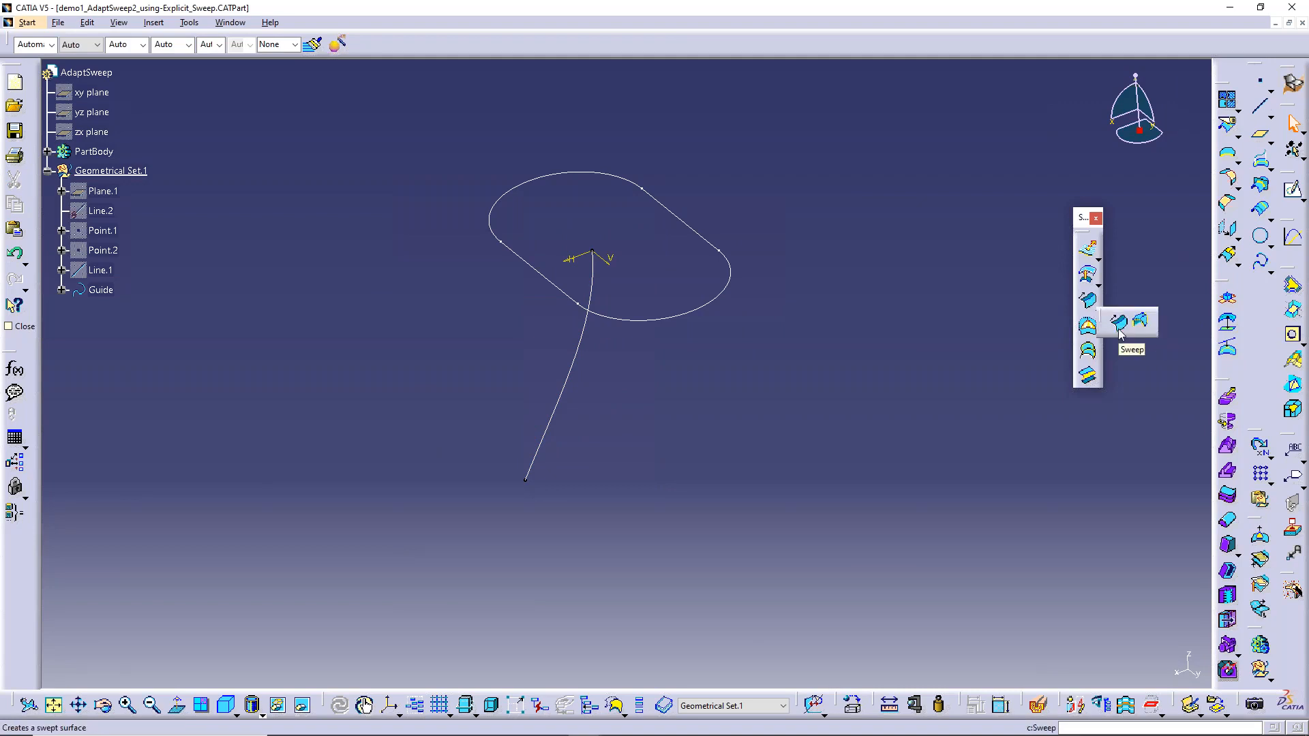
left_click(1120, 324)
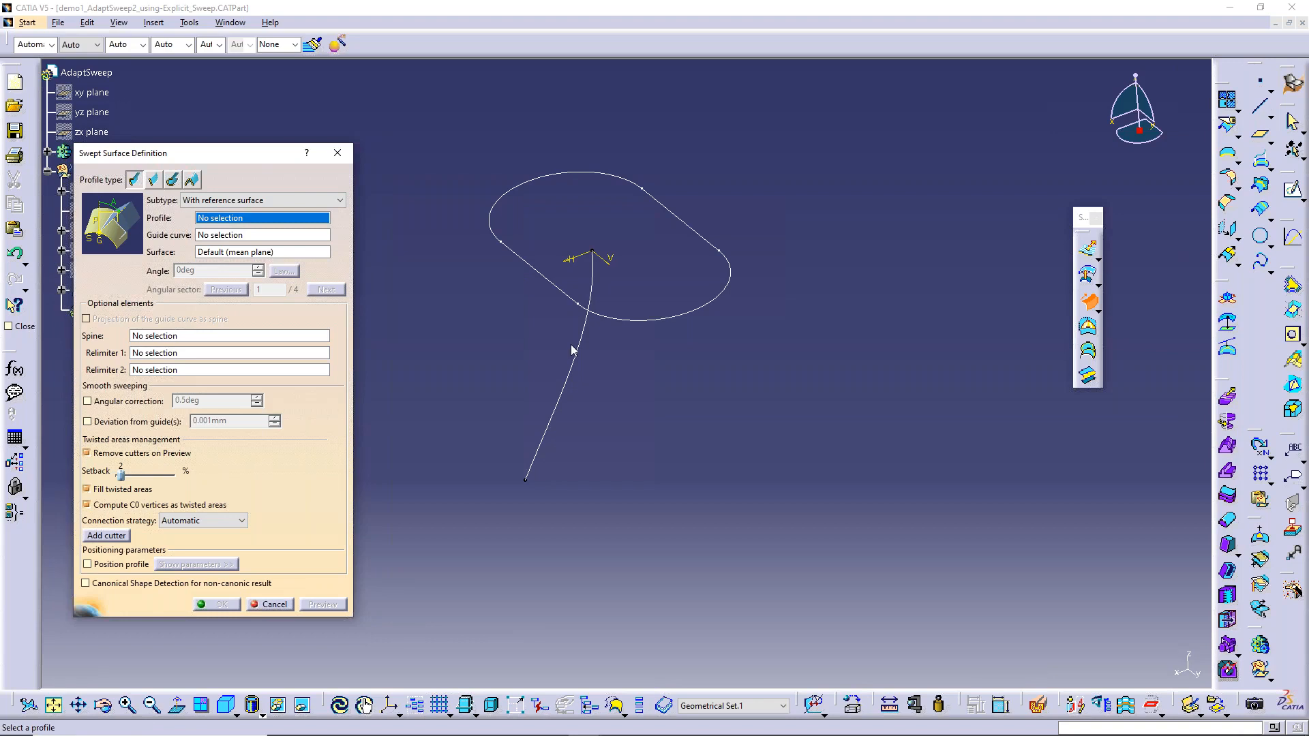
left_click(565, 291)
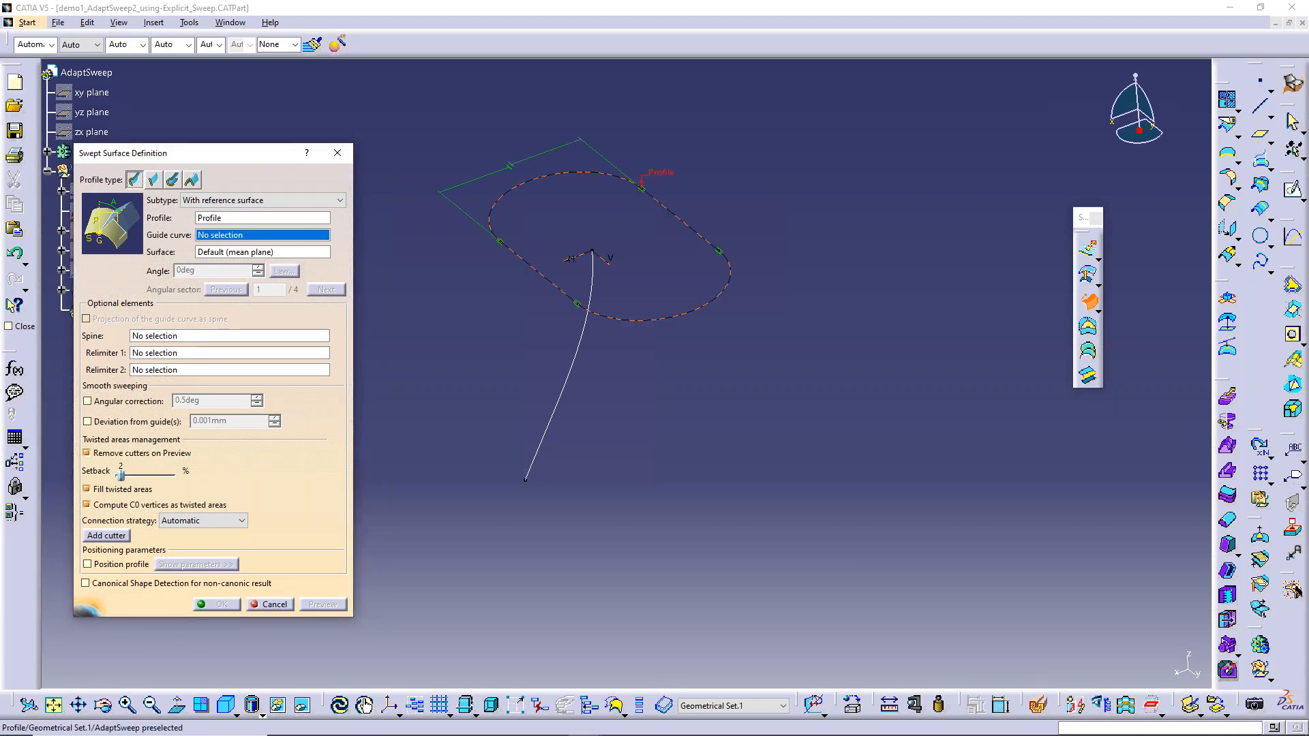
left_click(572, 357)
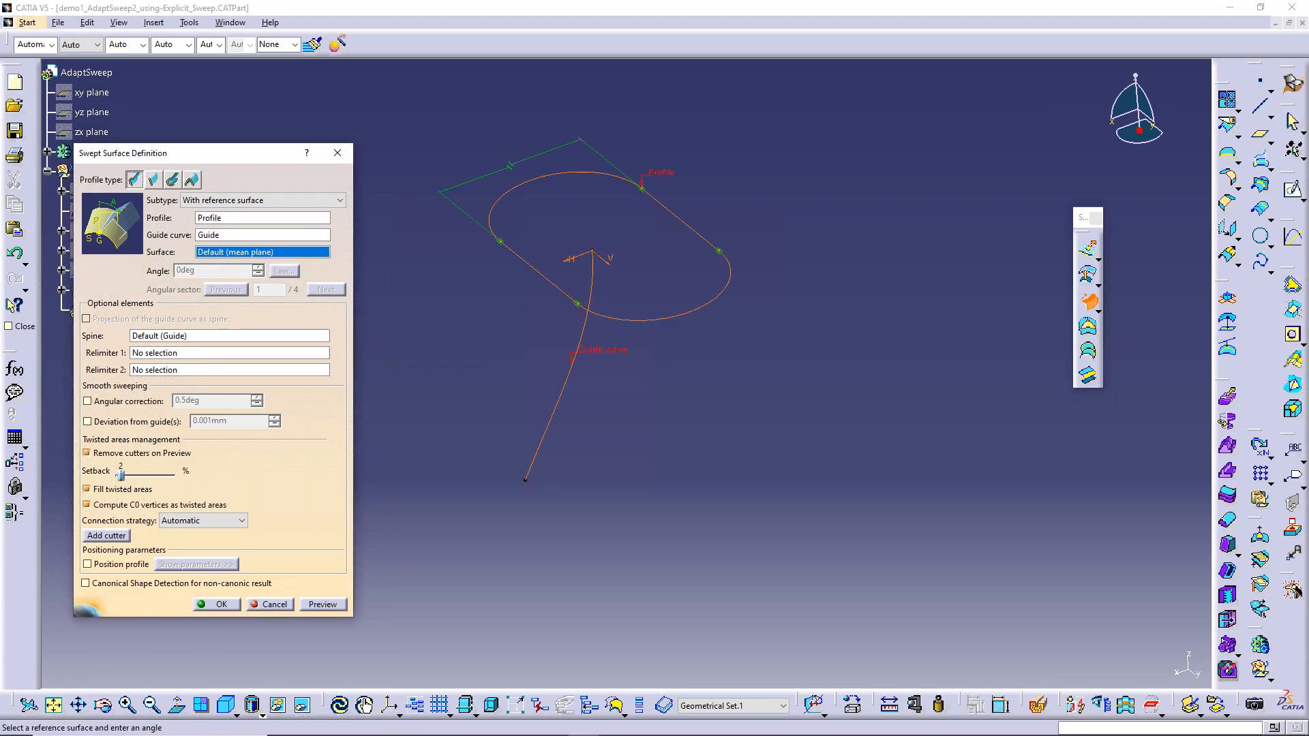
left_click(323, 604)
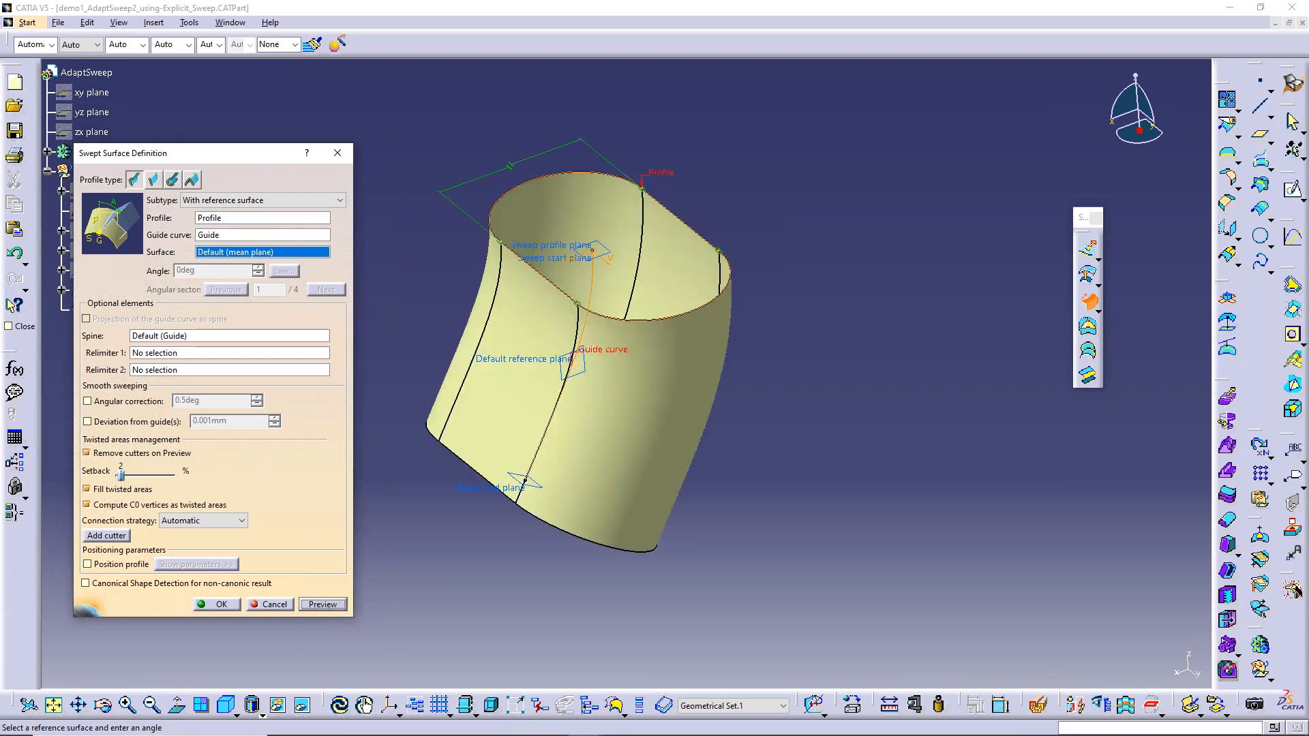
left_click(270, 604)
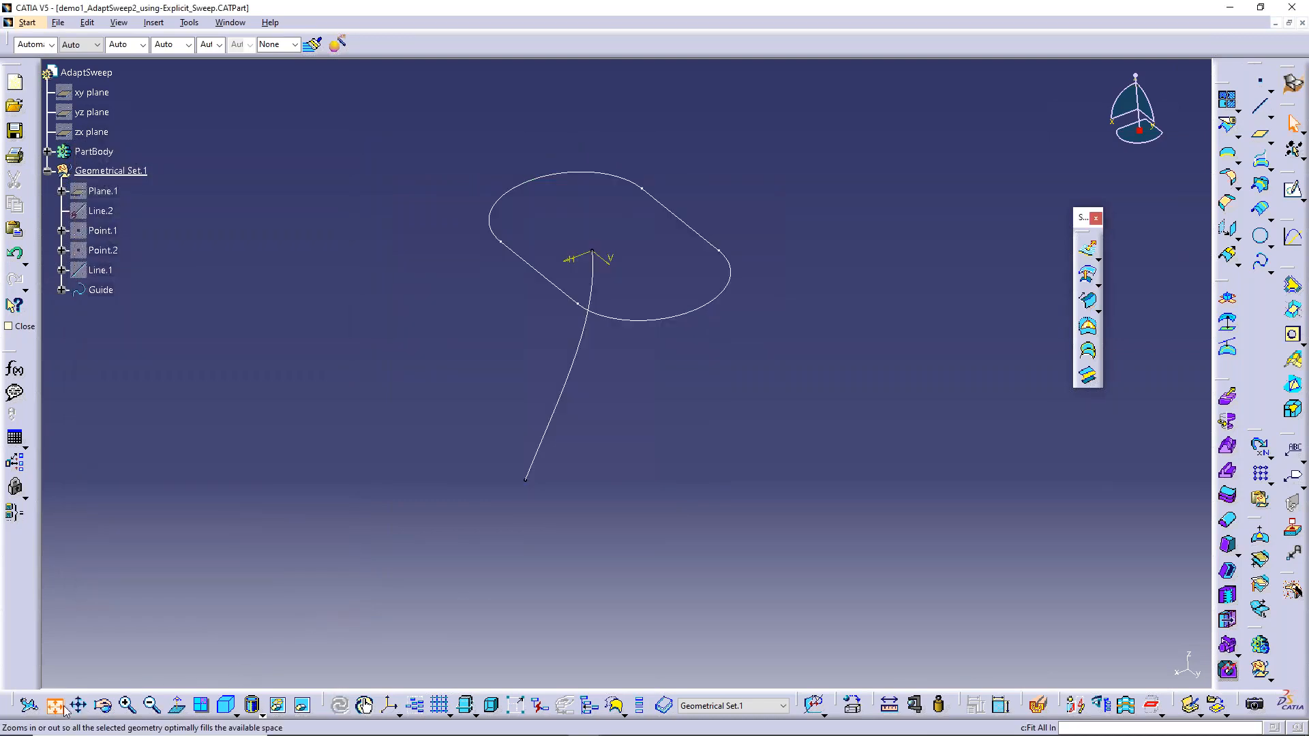
- Create an explicit sweep with reference surface, using Profile as the profile and Guide as the guide curve
left_click(182, 703)
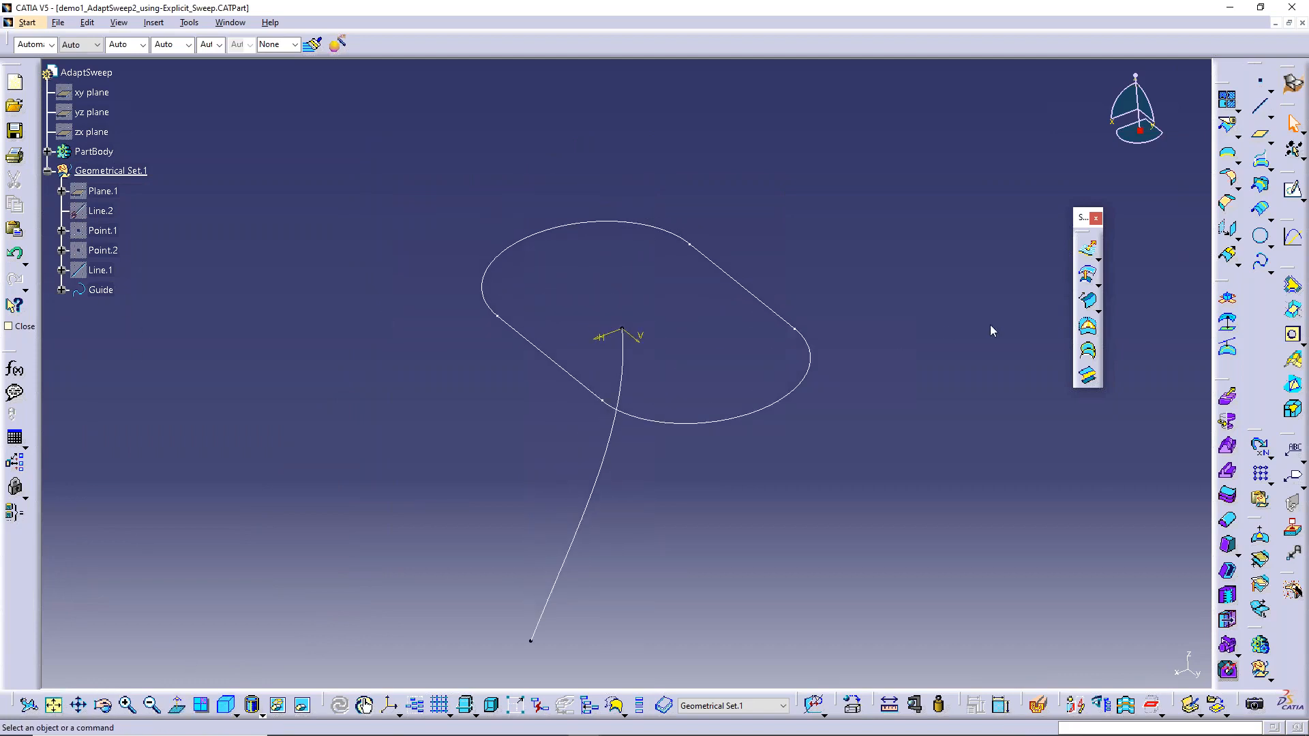
left_click(1088, 300)
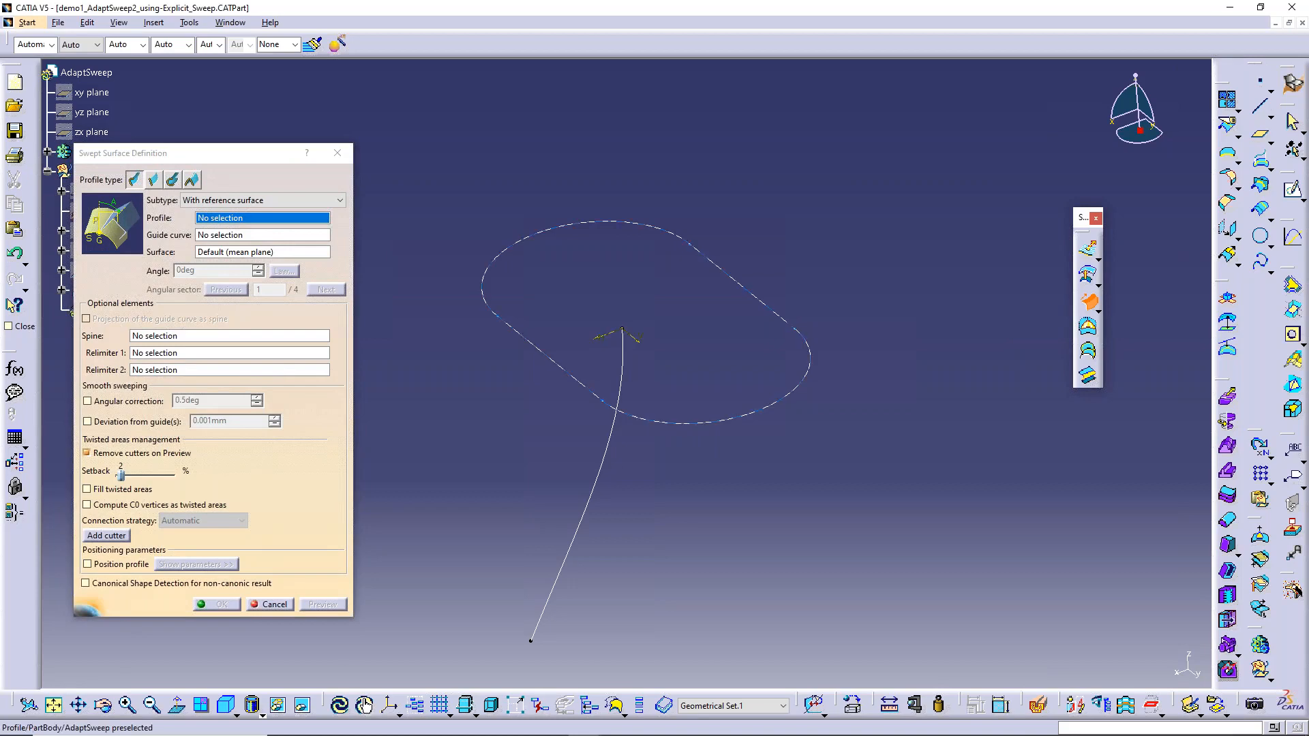
left_click(679, 423)
left_click(610, 468)
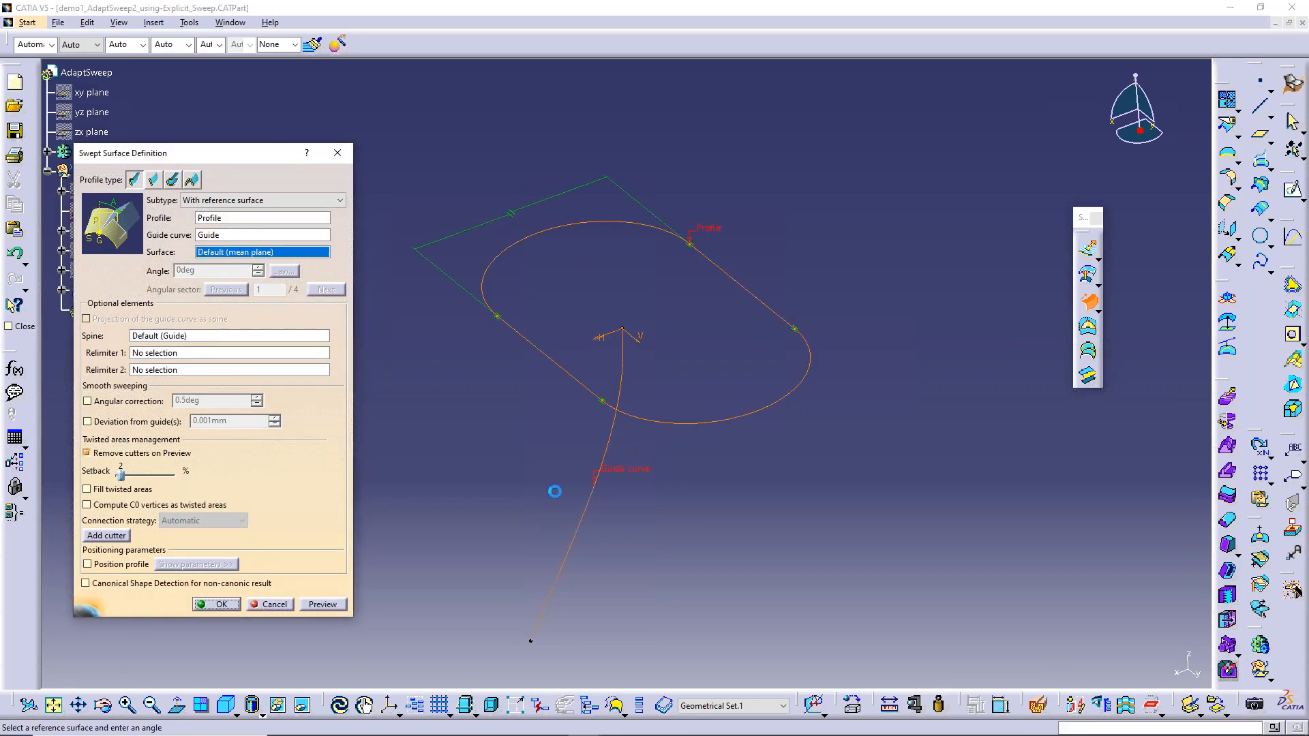
left_click(216, 604)
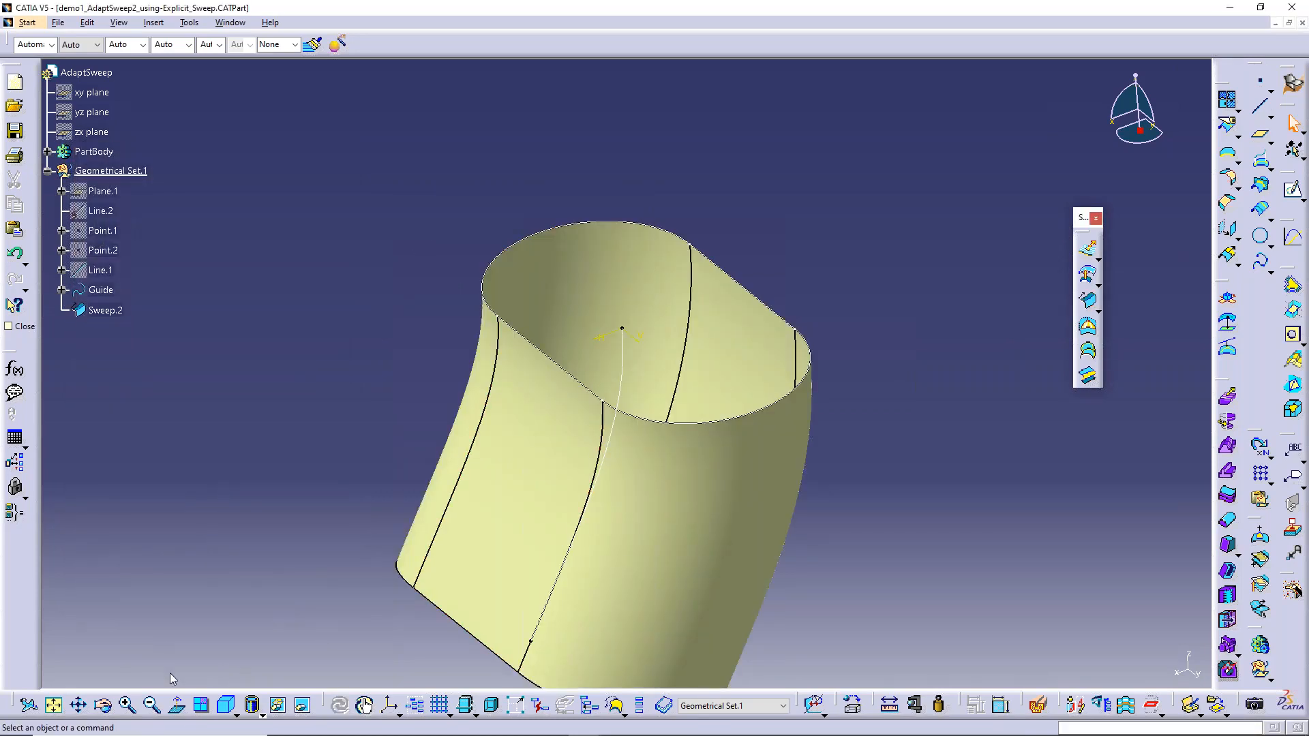
left_click(57, 707)
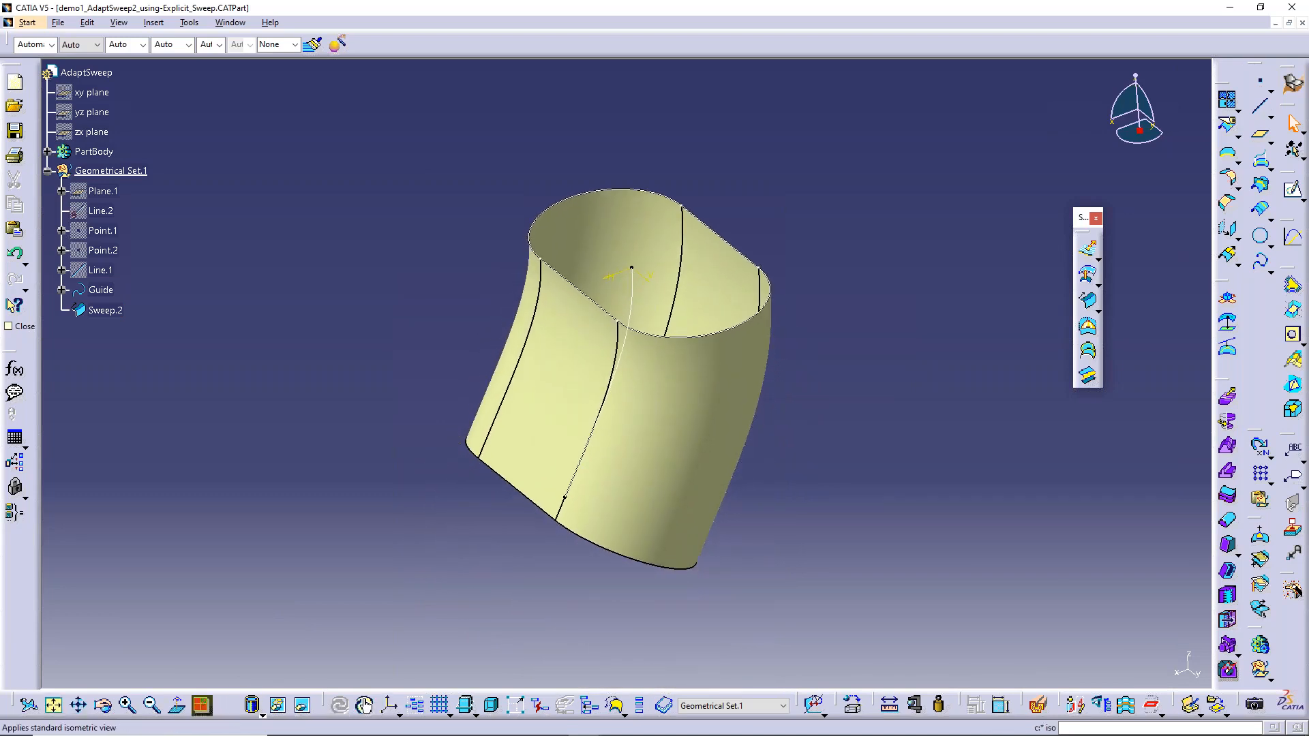
left_click(226, 705)
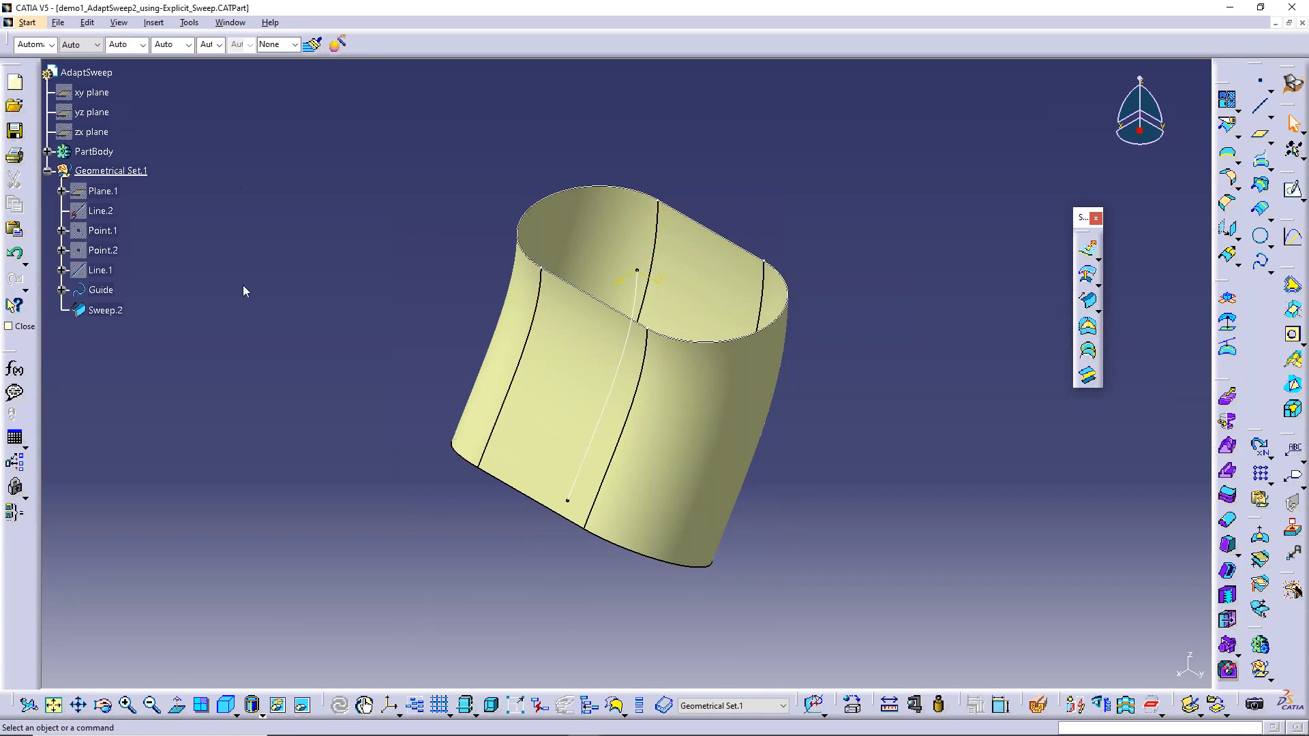
- Switch to the demo1_AdaptSweep2 part and review the definition of Adaptive sweep.1 without changing it
key("alt+Tab")
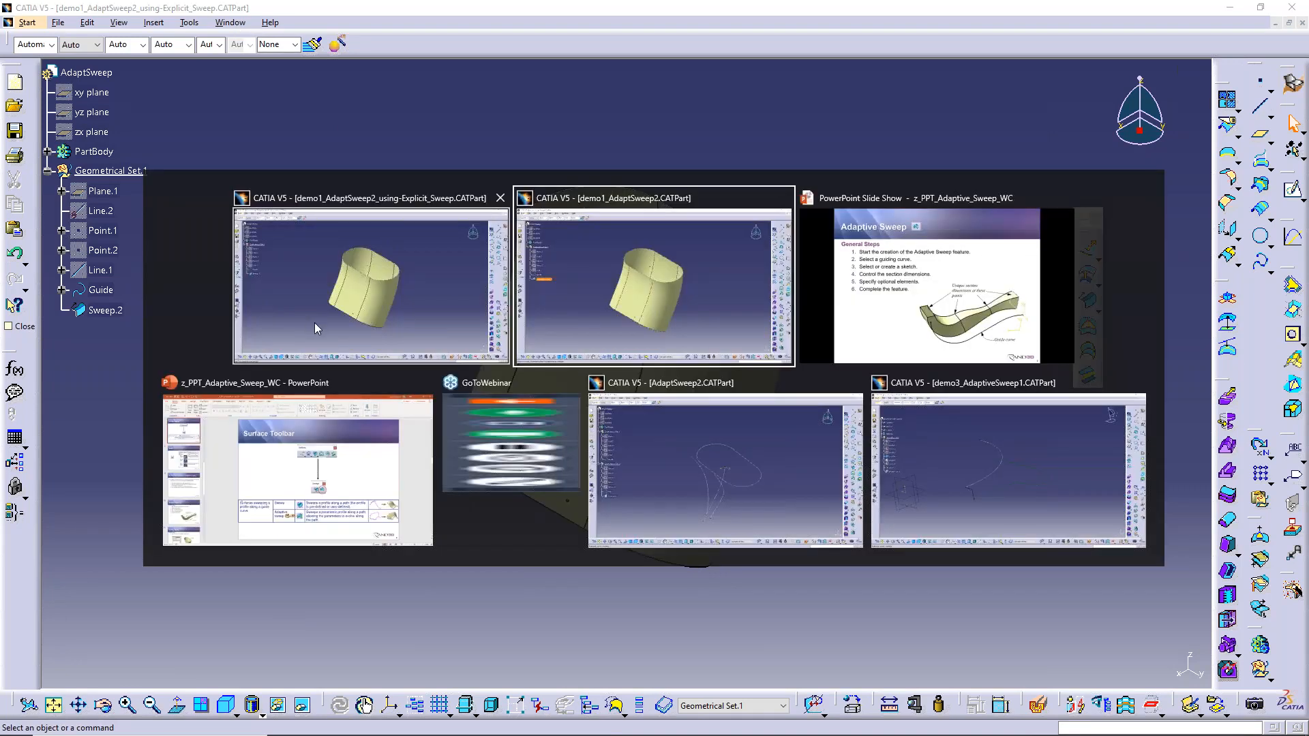
left_click(557, 321)
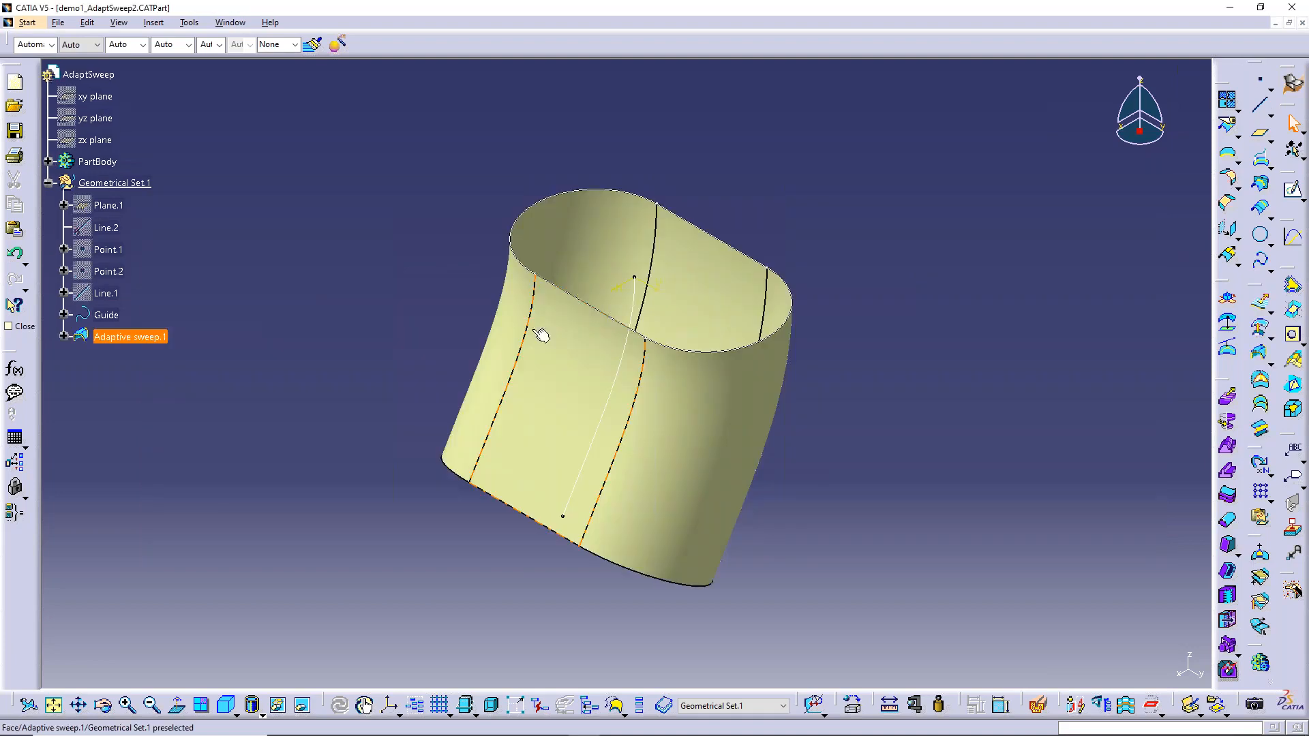
left_click(129, 337)
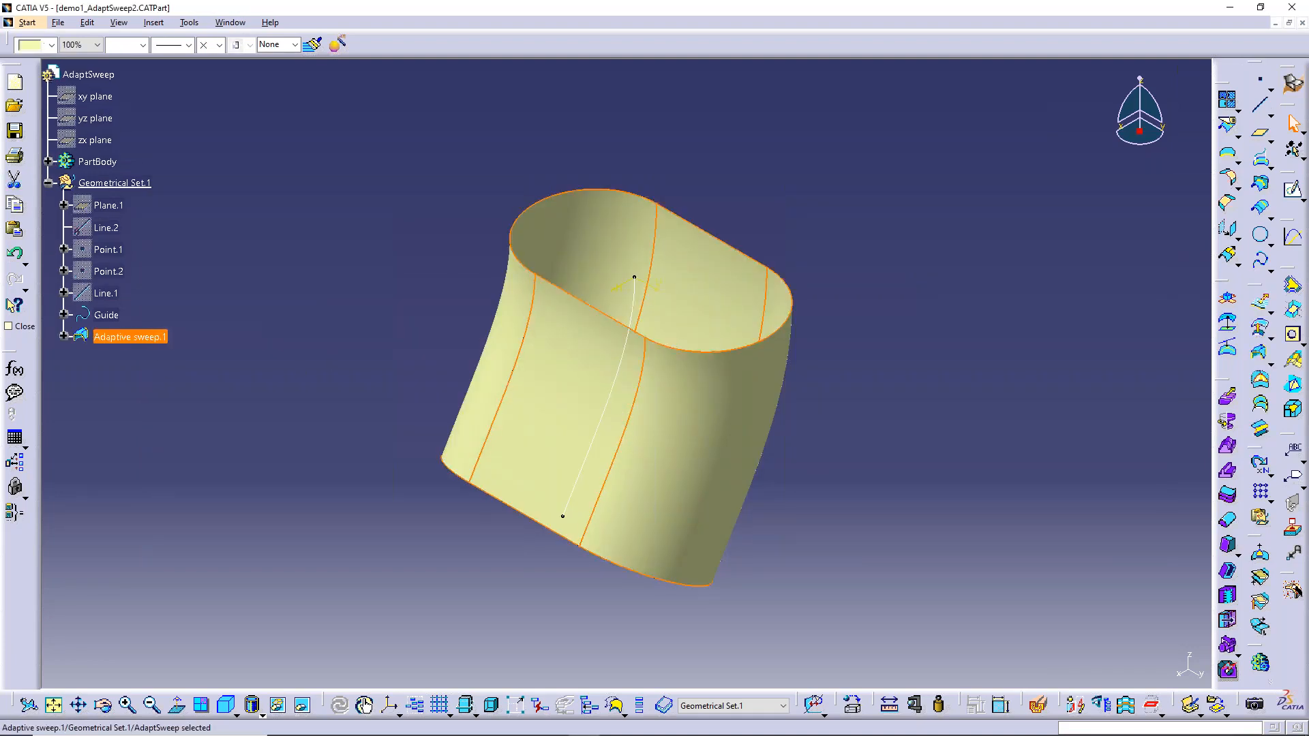
double_click(130, 337)
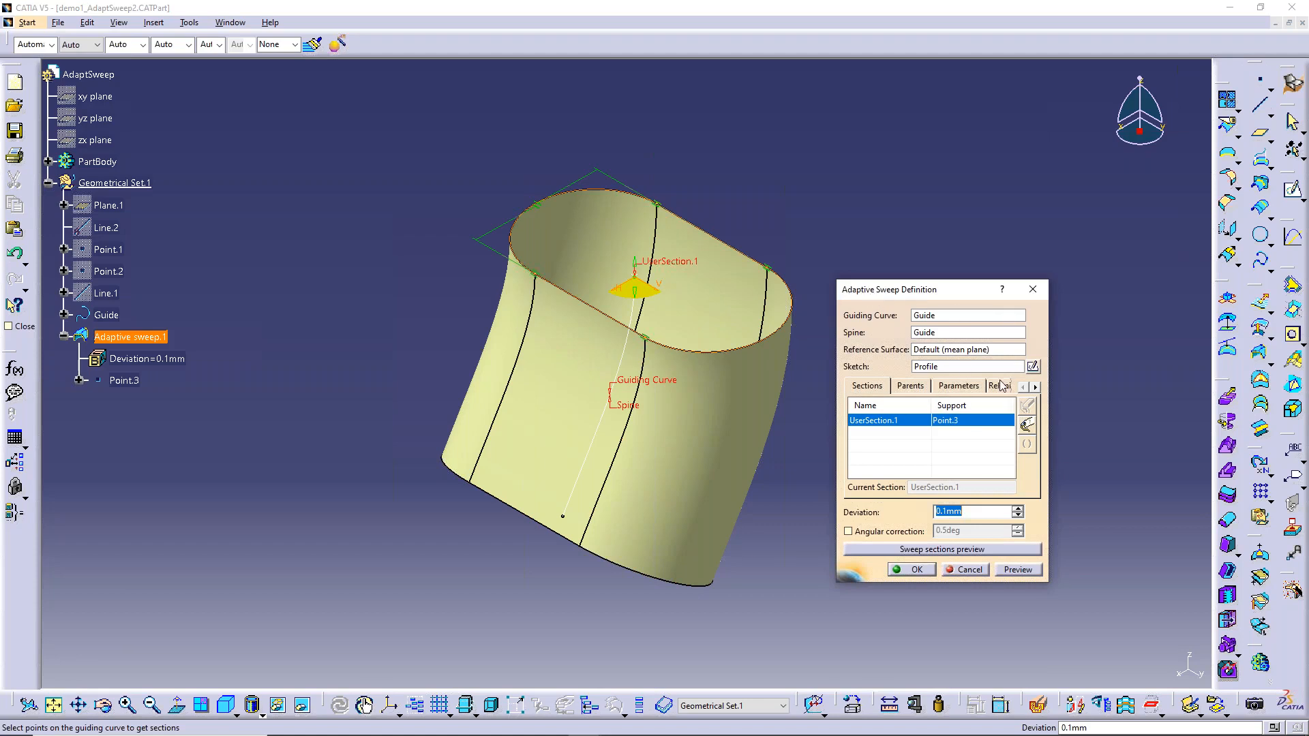
left_click(965, 569)
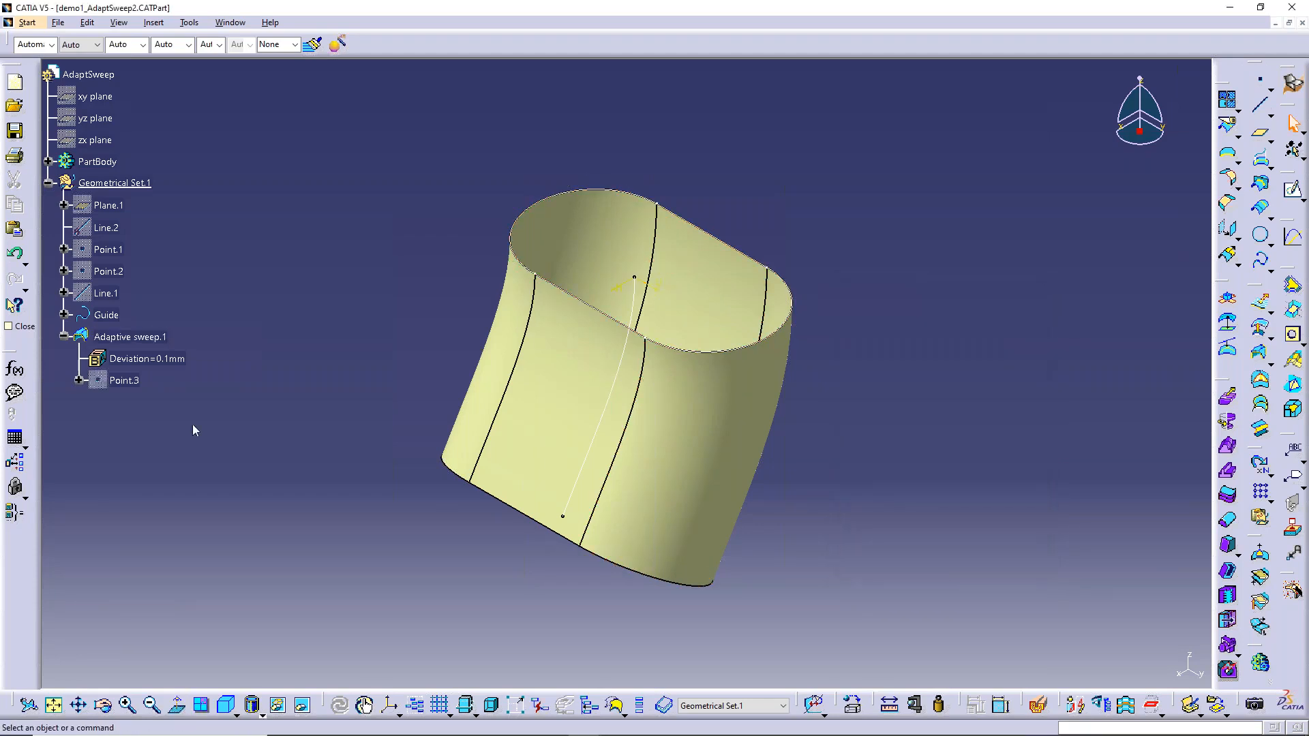
- Delete Adaptive sweep.1 together with its aggregated elements
left_click(130, 337)
right_click(129, 337)
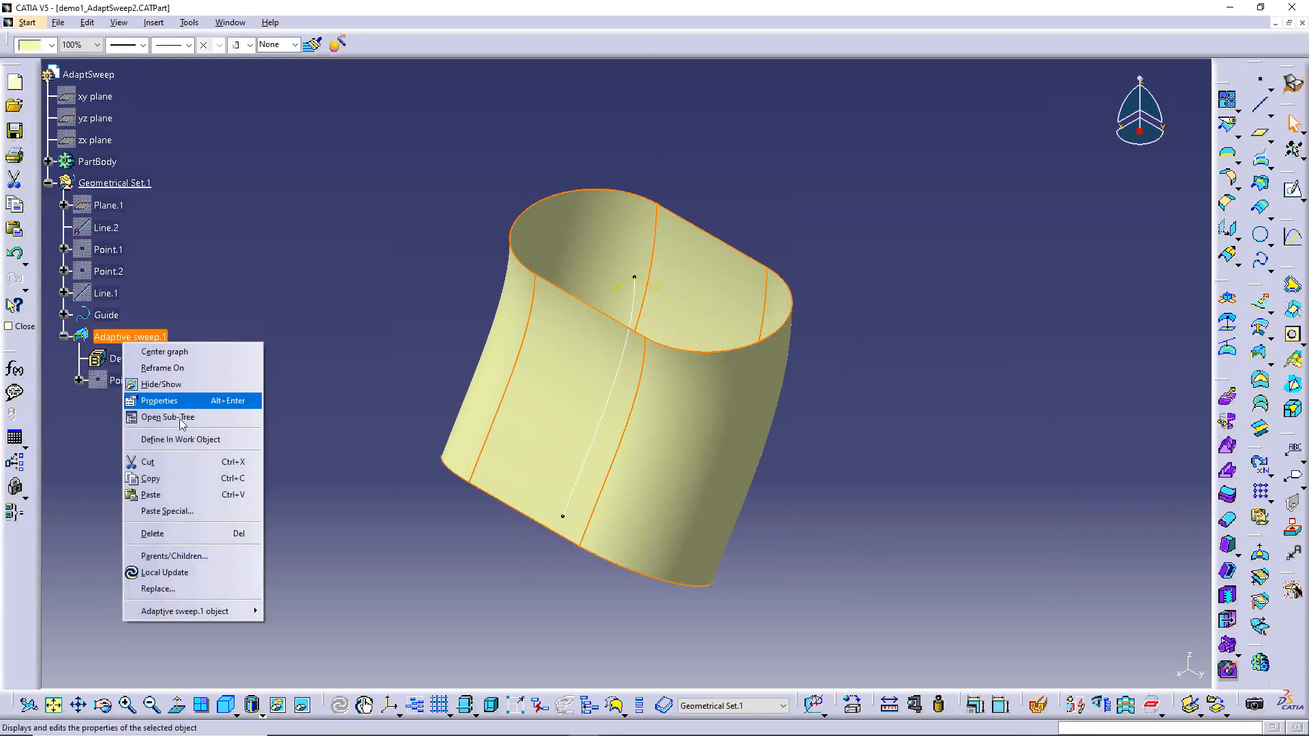
left_click(188, 535)
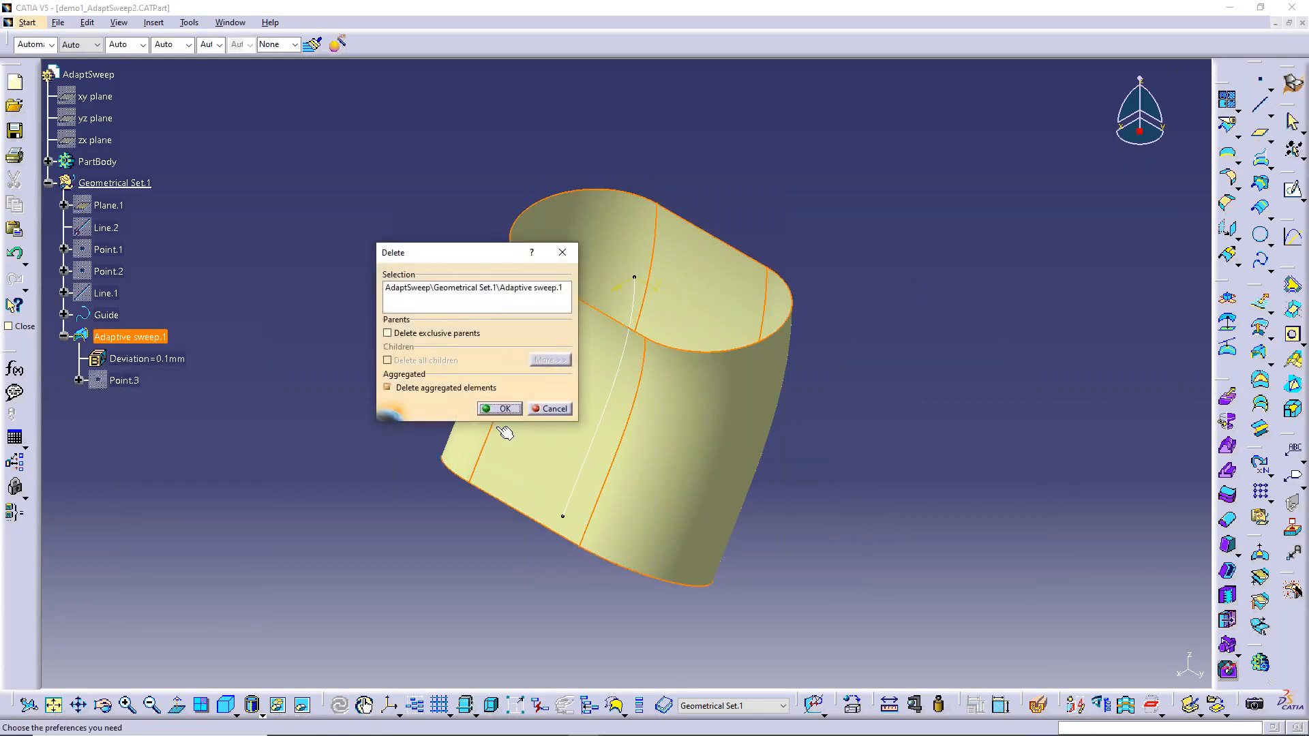
left_click(502, 408)
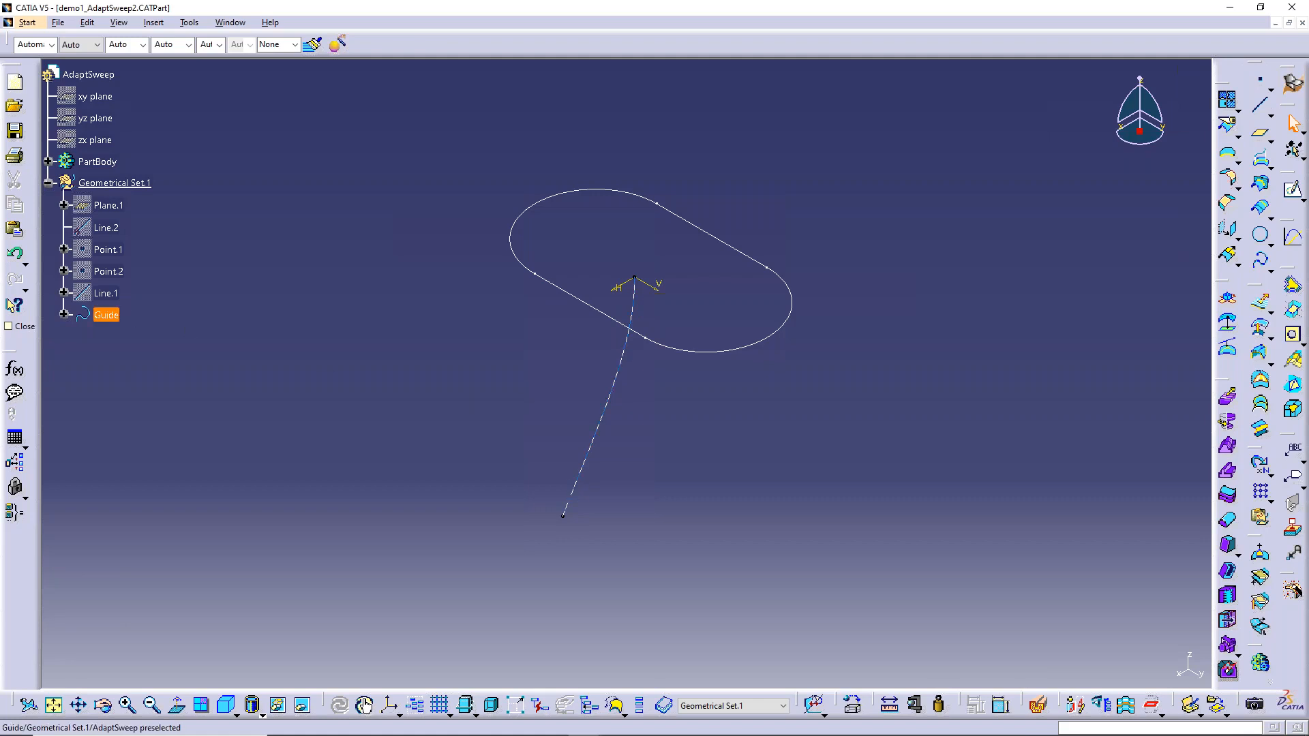
- Define an adaptive sweep with Guide as the guiding curve and the PartBody's Profile as the sketch, and preview the surface
left_click(615, 400)
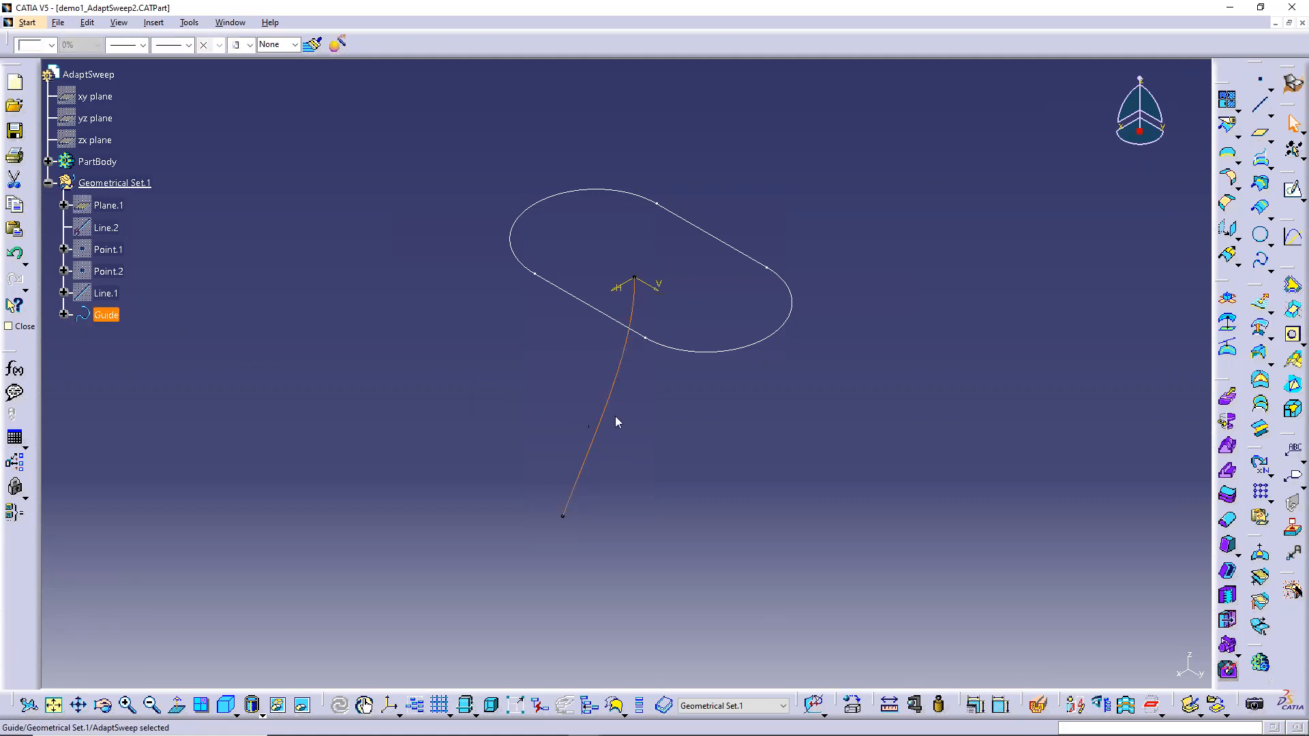
left_click(48, 162)
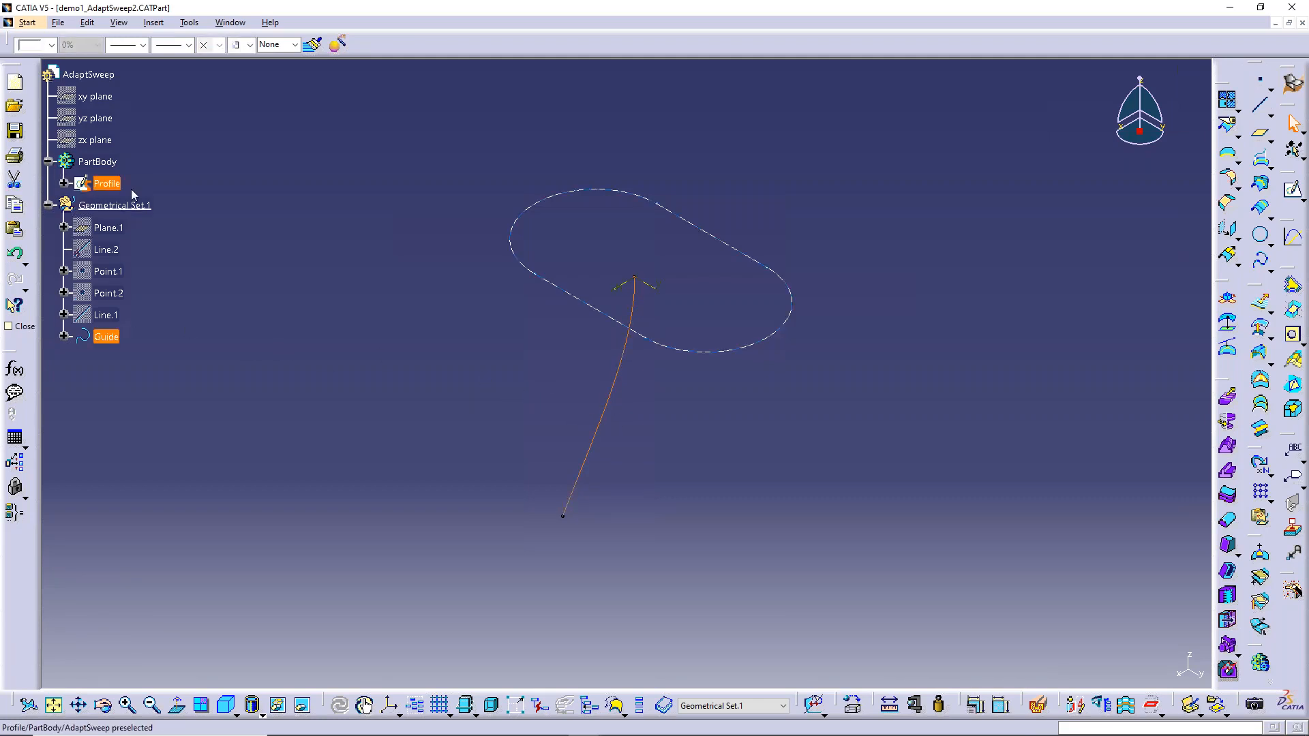
left_click(568, 373)
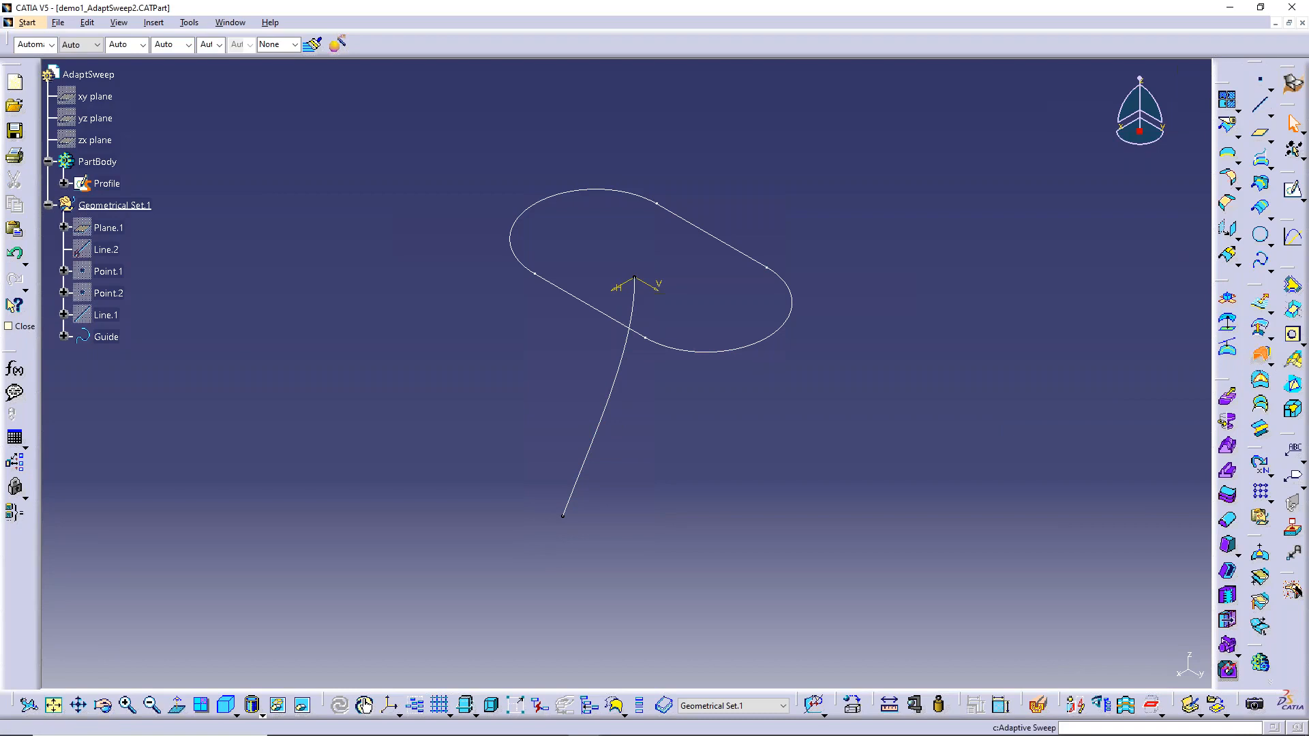
left_click(1294, 123)
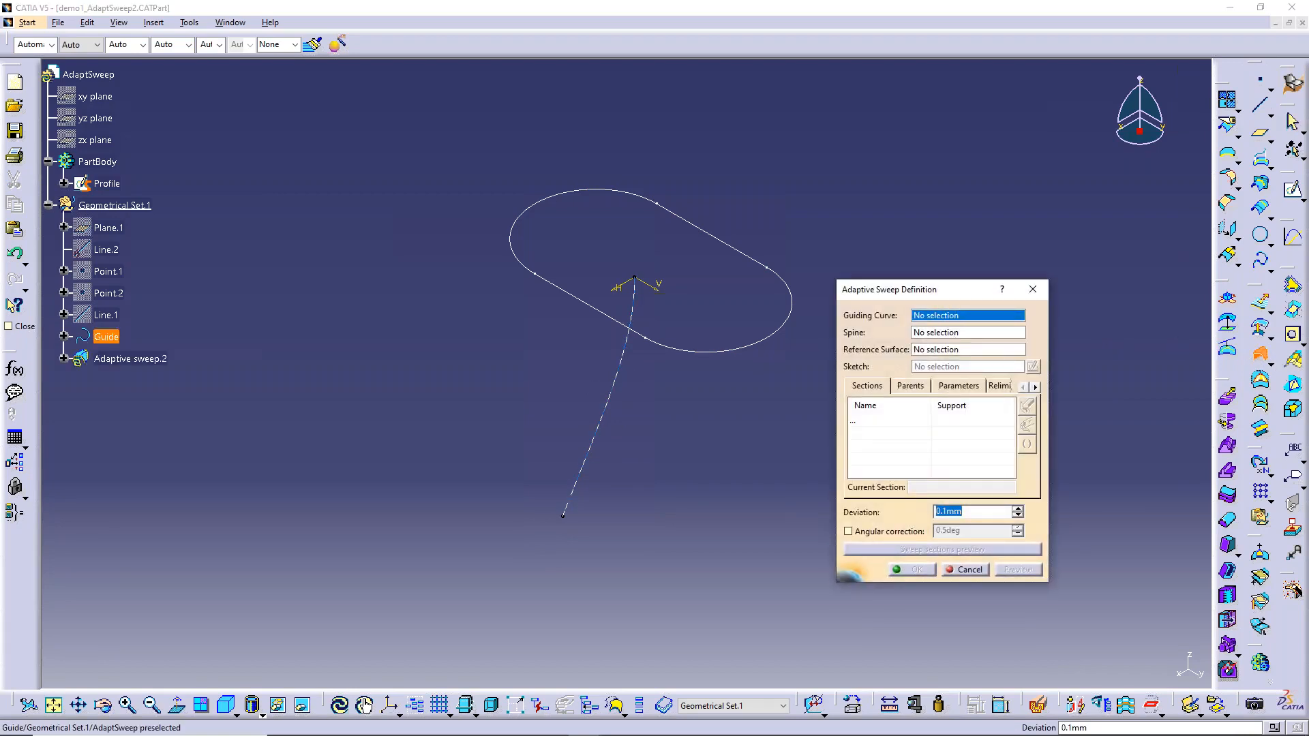
left_click(616, 401)
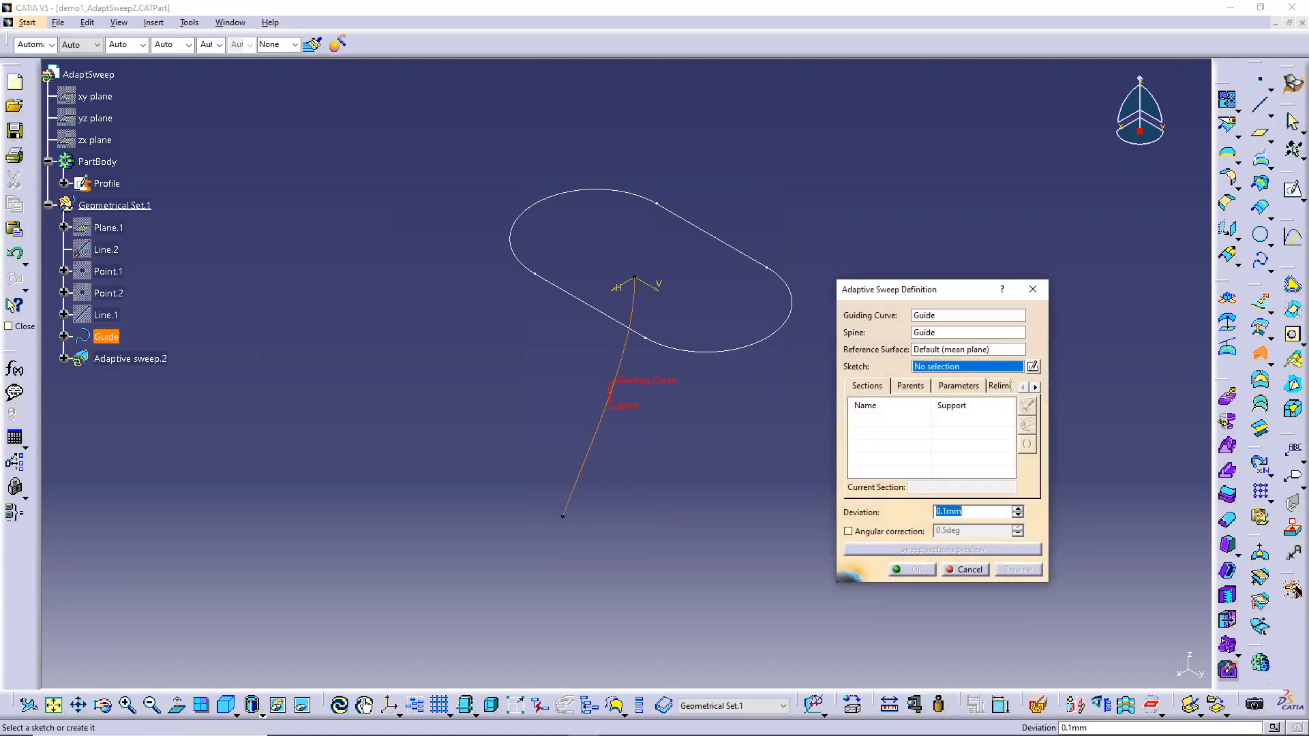
left_click(725, 356)
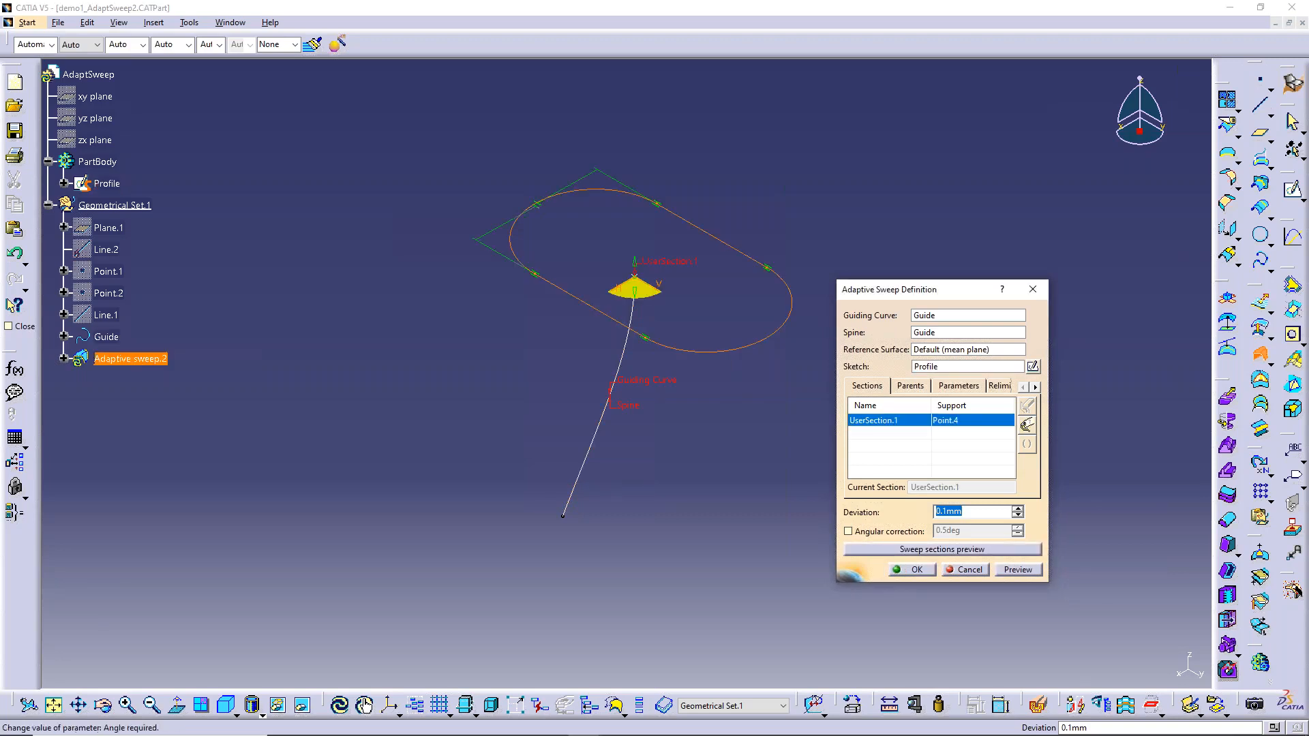
left_click(1017, 570)
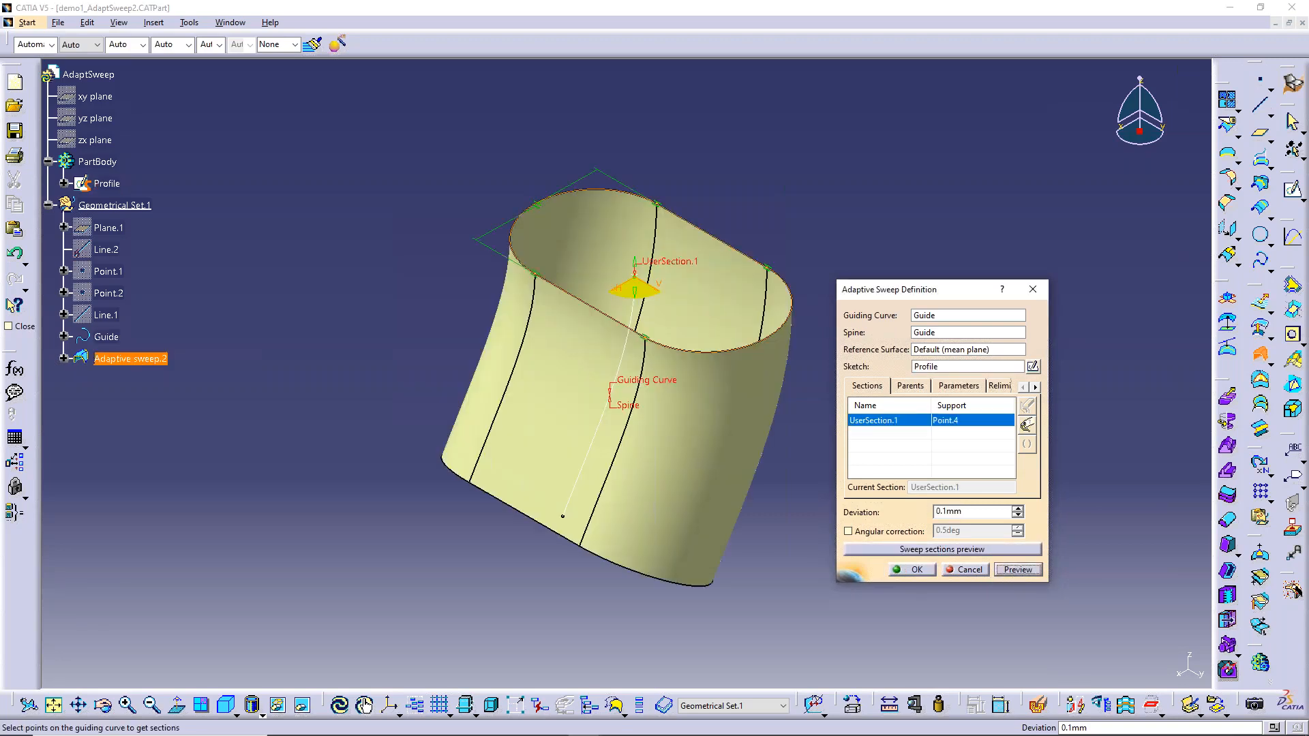
middle_click_drag(698, 479, 644, 489)
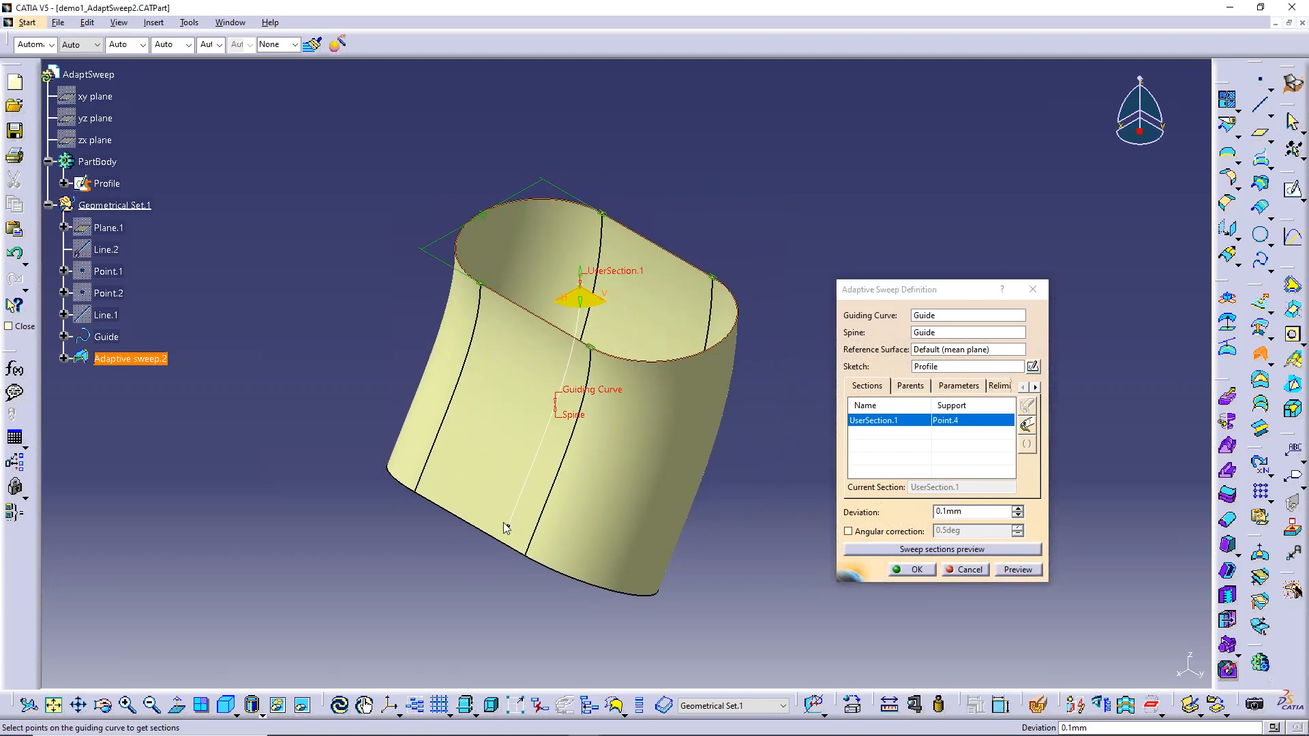
- Finish the adaptive sweep and compare it with Sweep.2 in the demo1_AdaptSweep2_using-Explicit_Sweep part, ending in that part
left_click(970, 569)
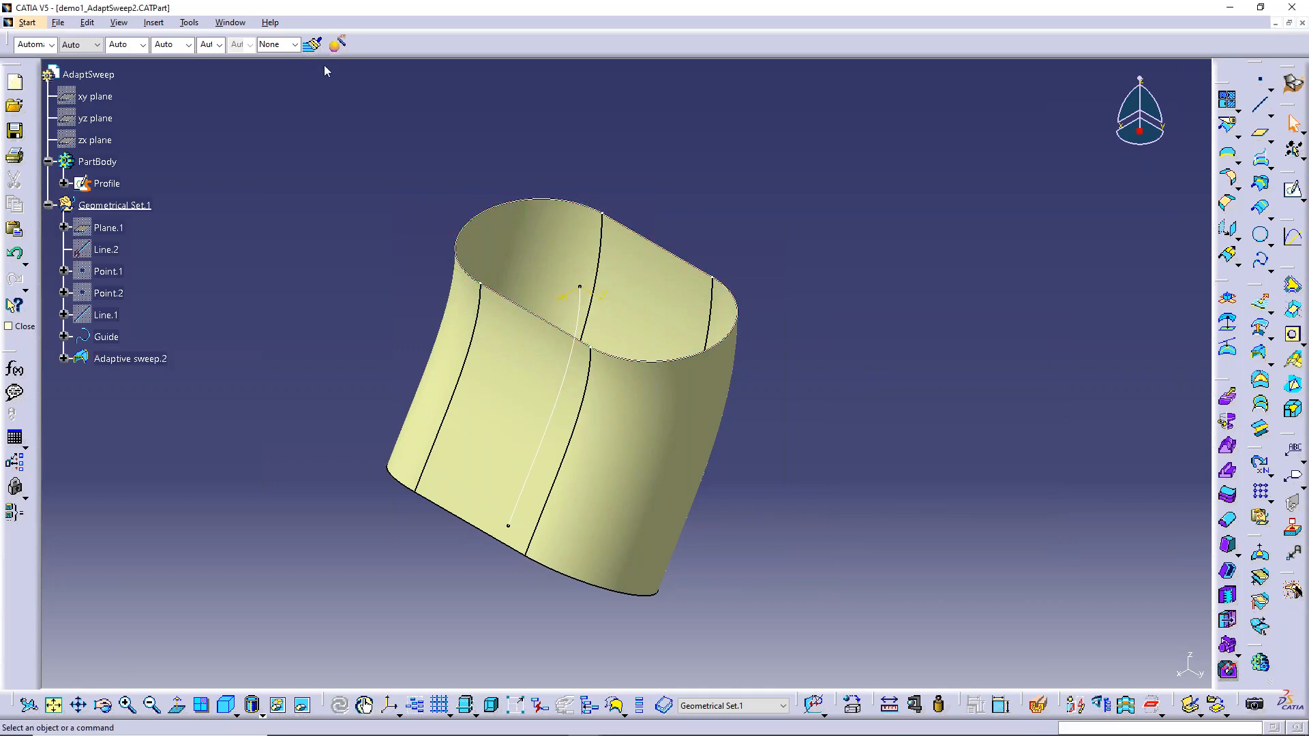
key("alt+Tab")
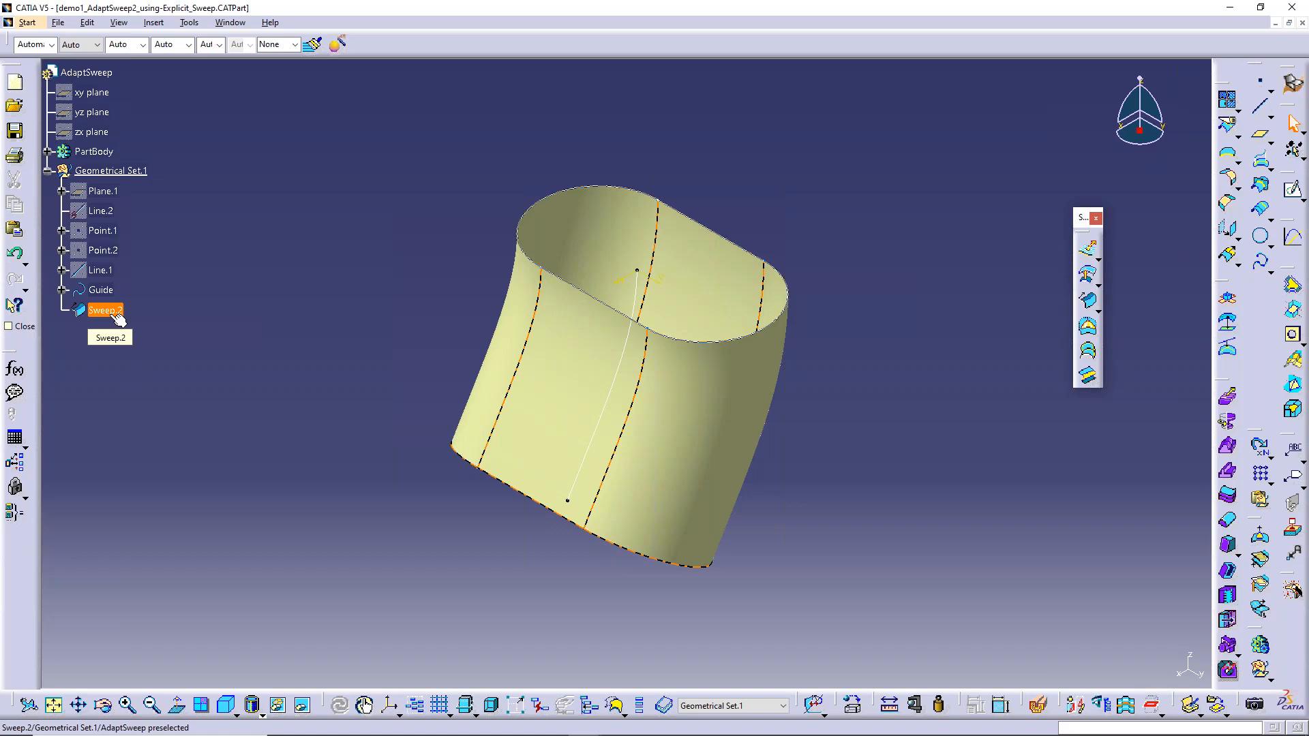
key("alt+Tab")
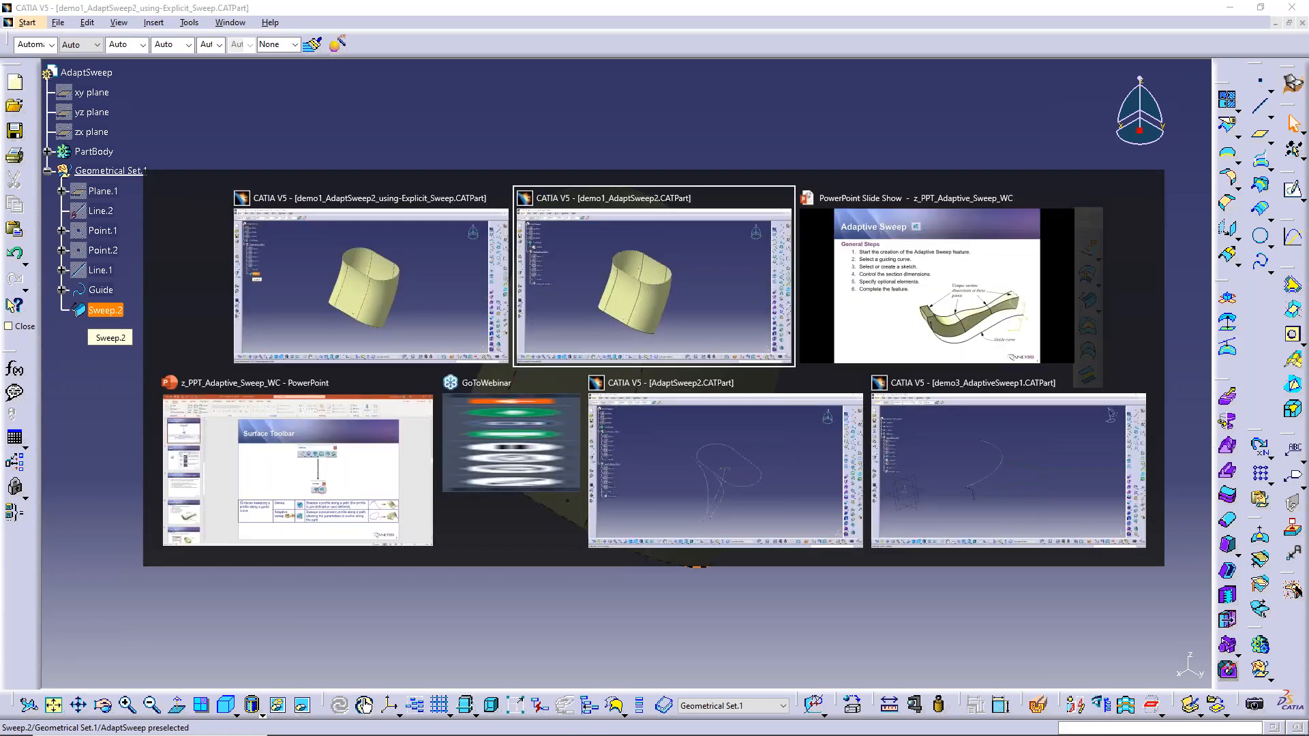
left_click(539, 320)
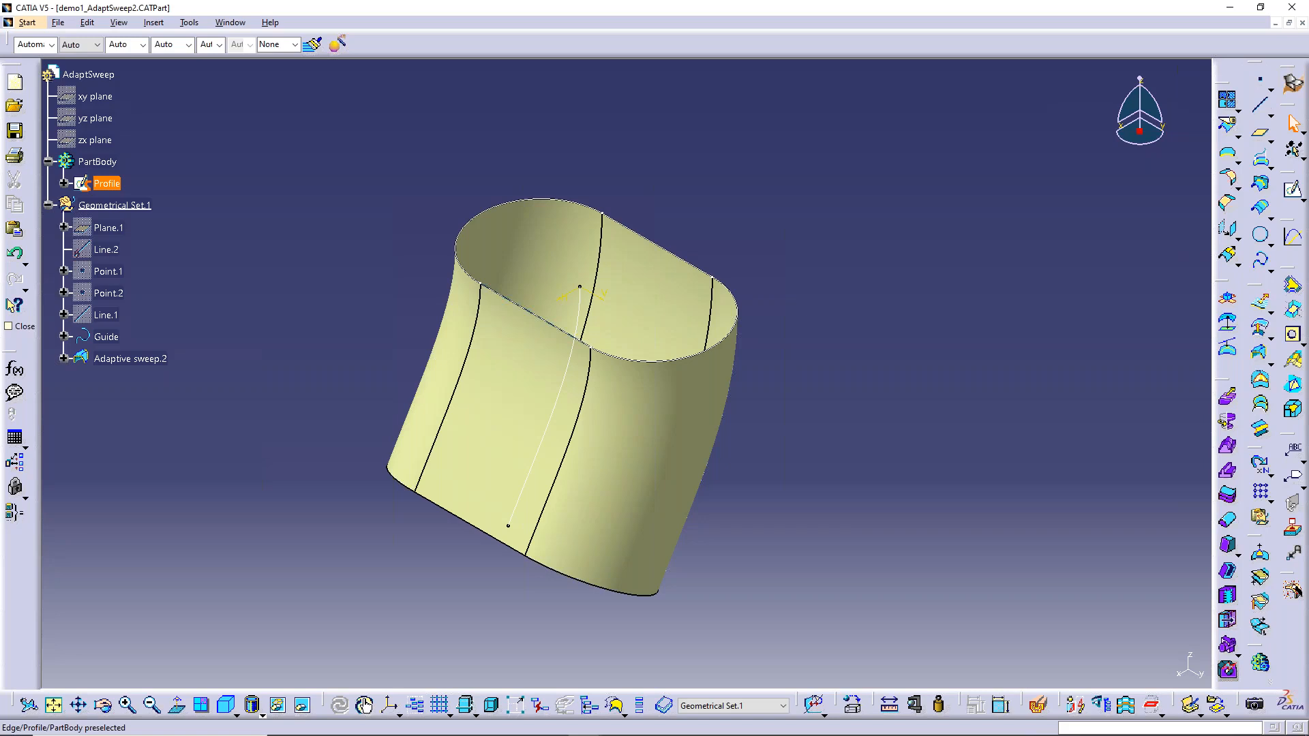
key("alt+Tab")
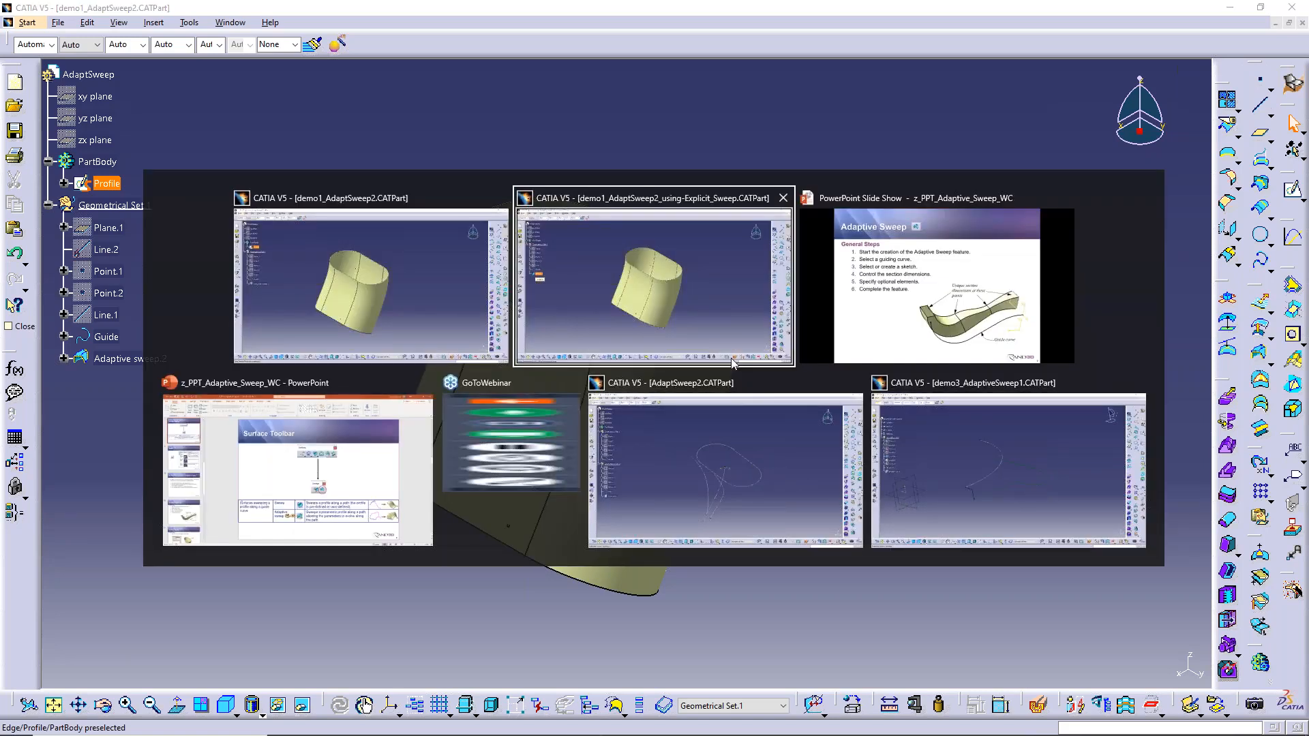
left_click(578, 325)
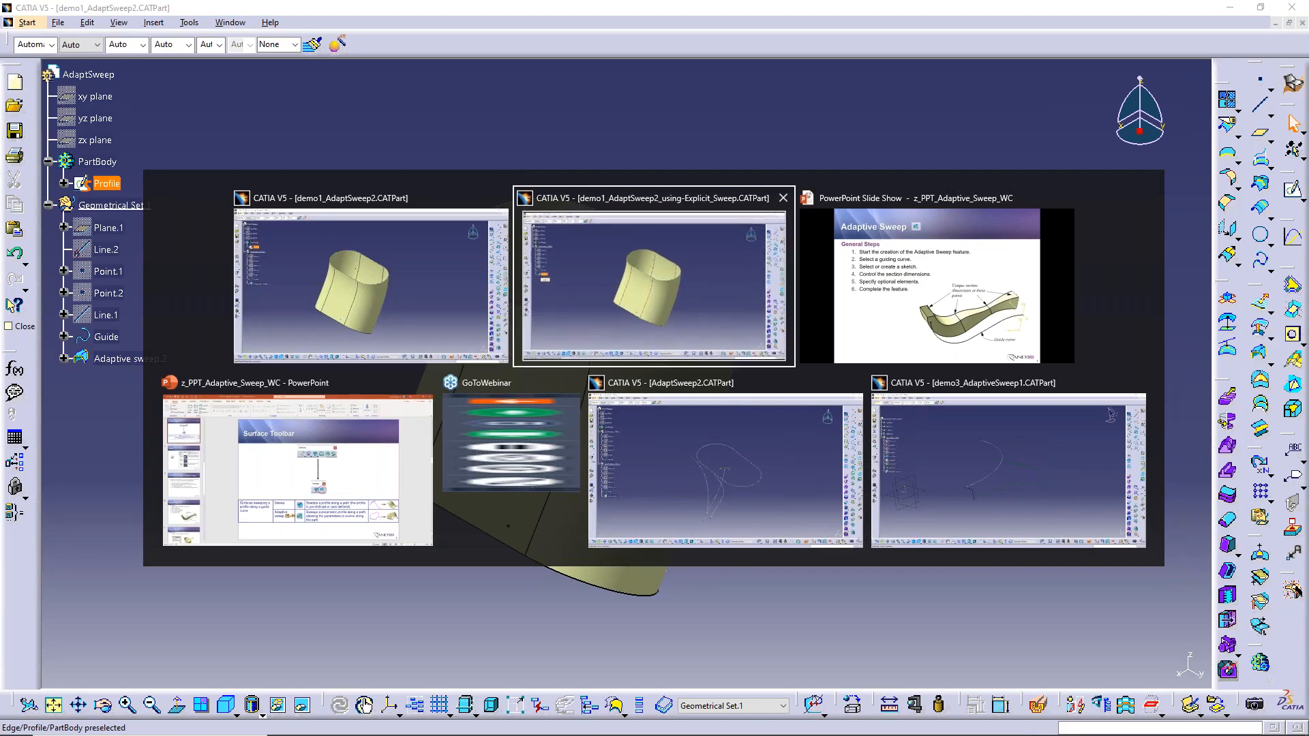
key("alt+Tab")
left_click(405, 322)
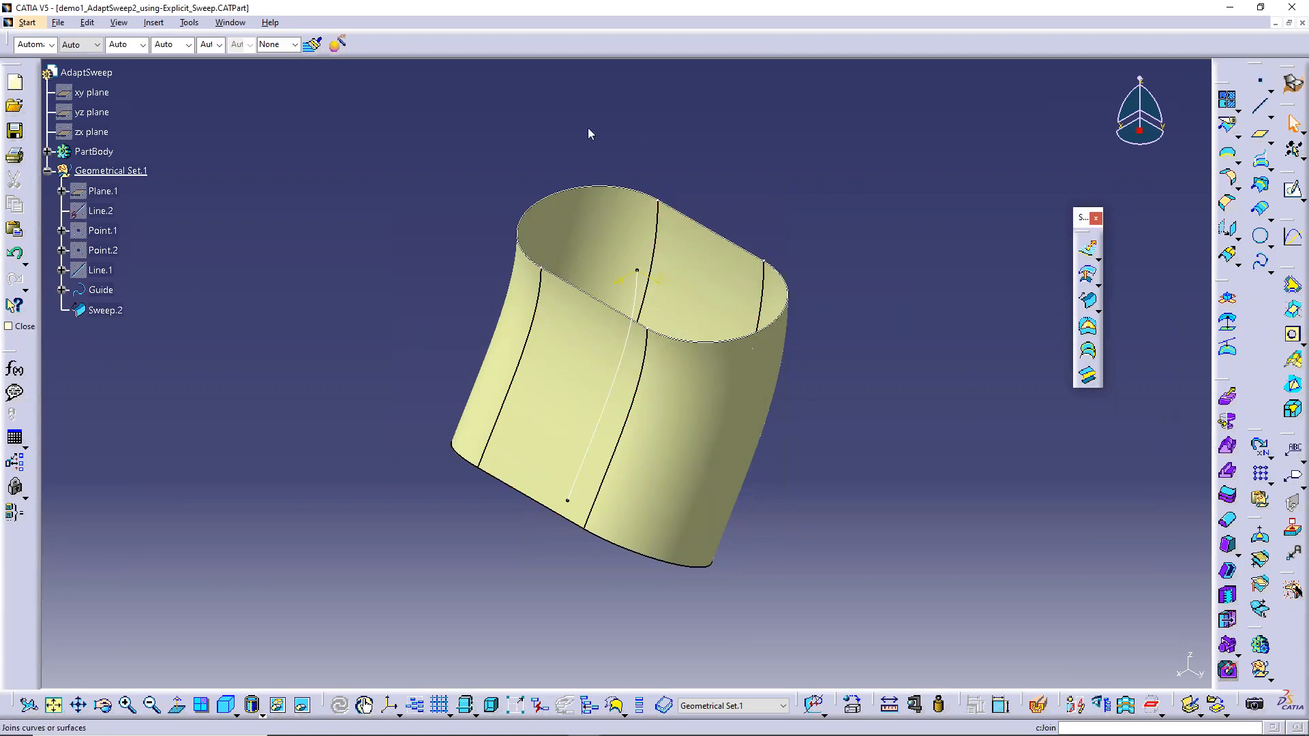
left_click(232, 23)
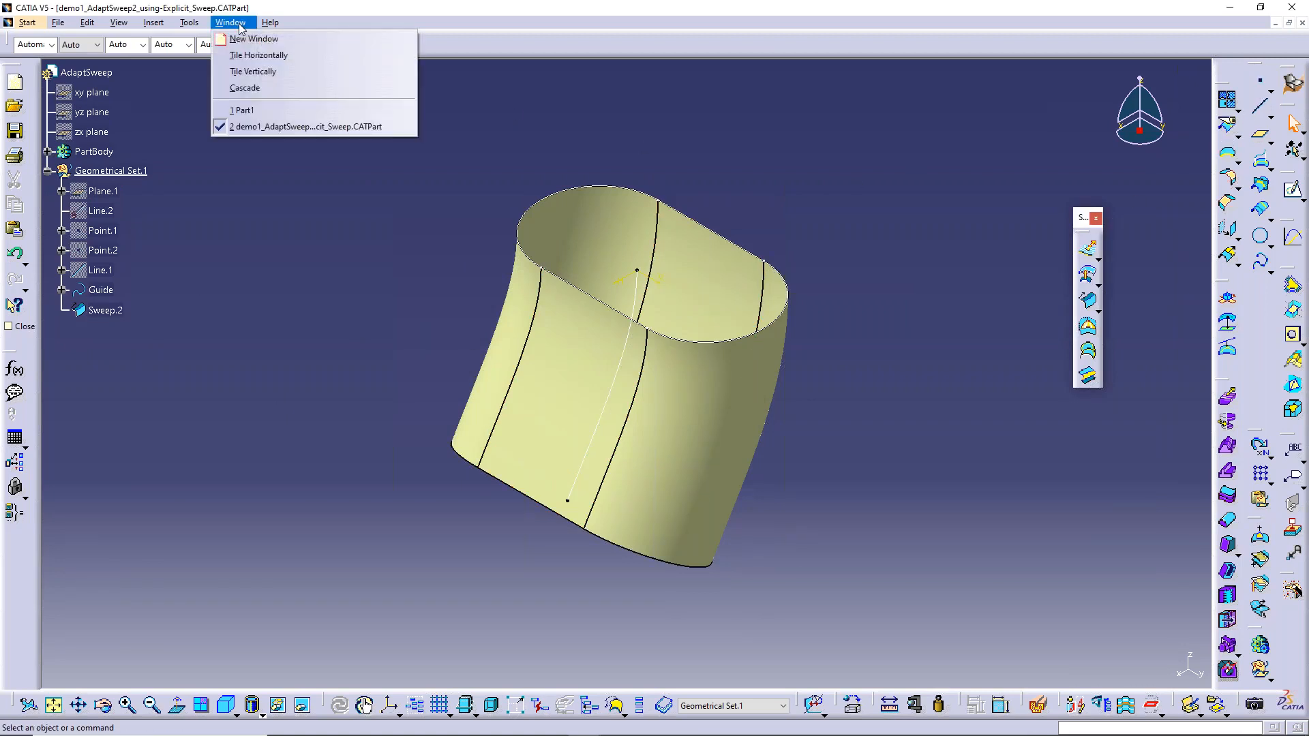
left_click(282, 221)
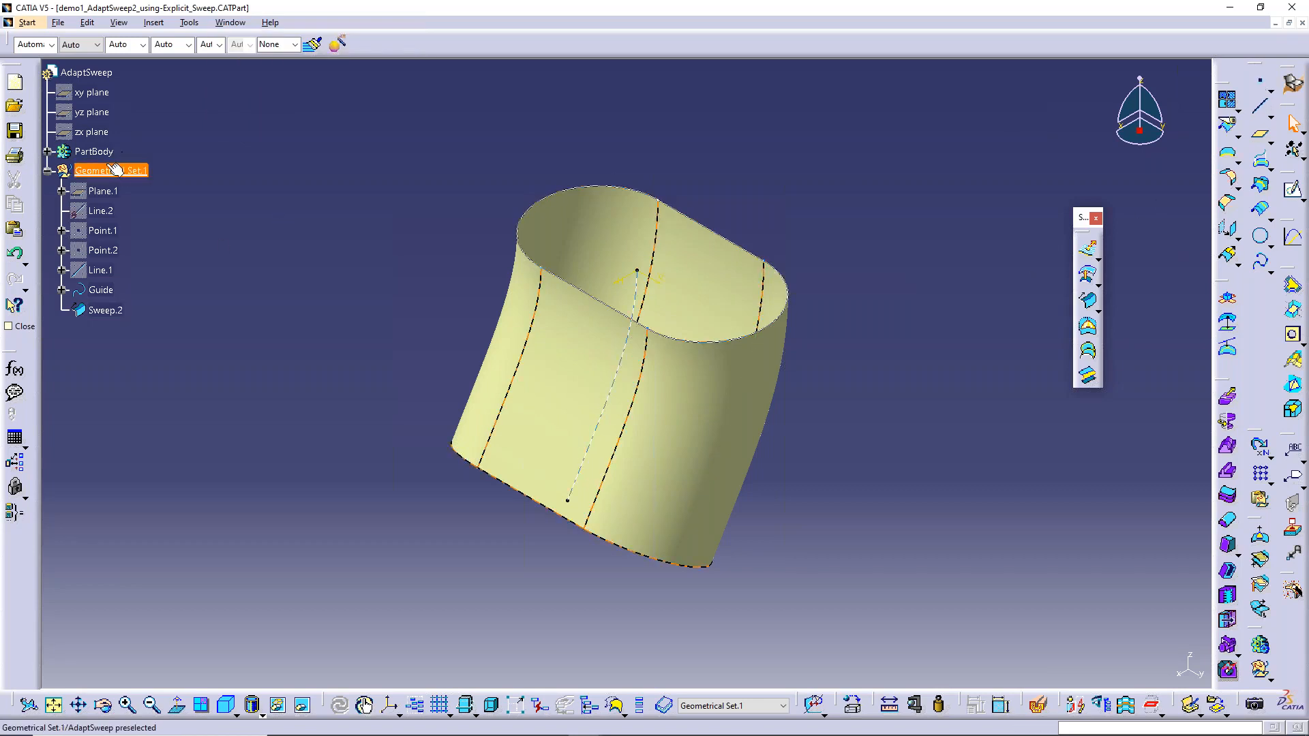
- Insert a new geometrical set named points under AdaptSweep
left_click(154, 25)
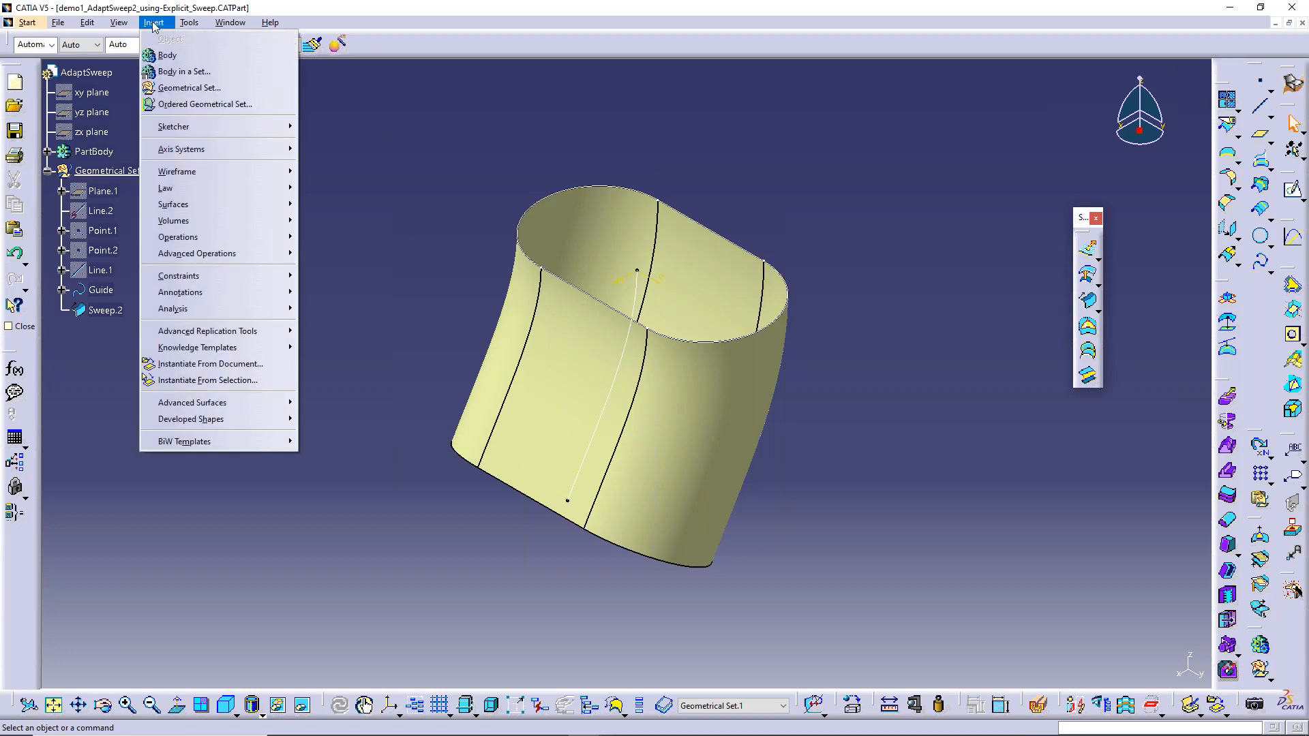
left_click(190, 88)
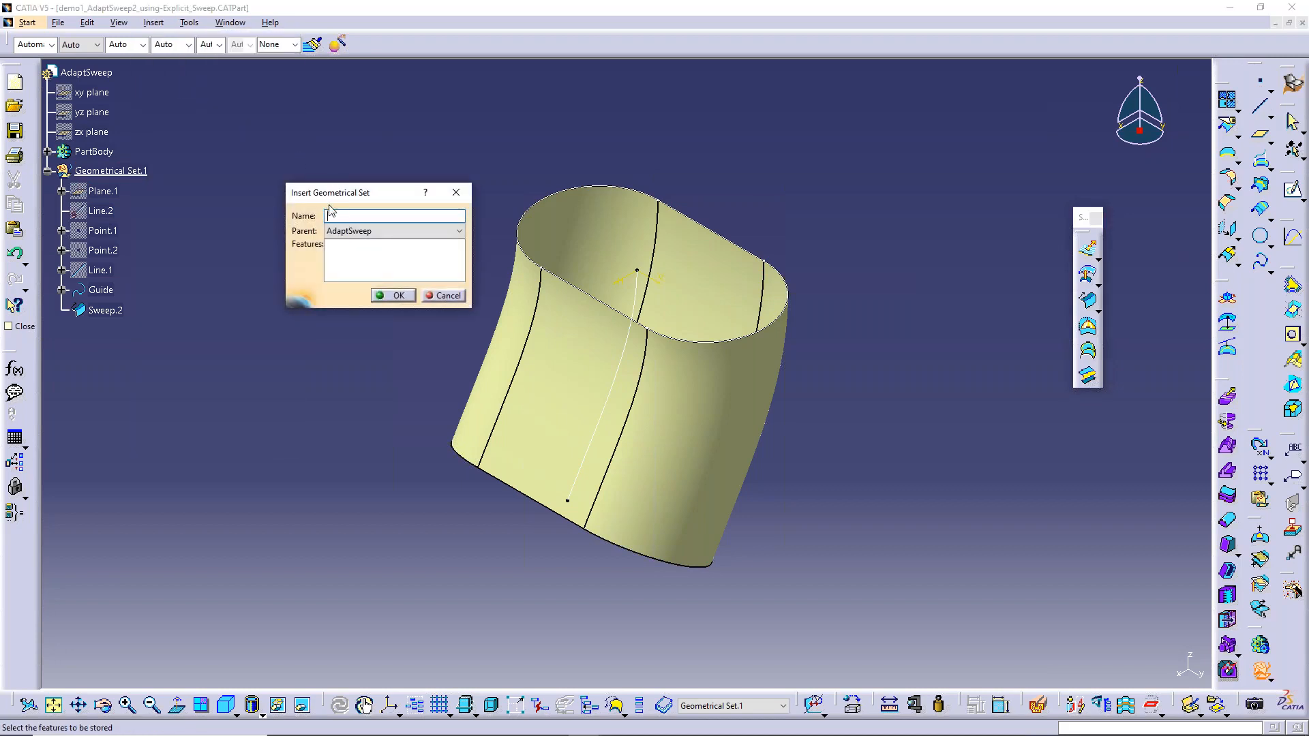
type("points")
key("Return")
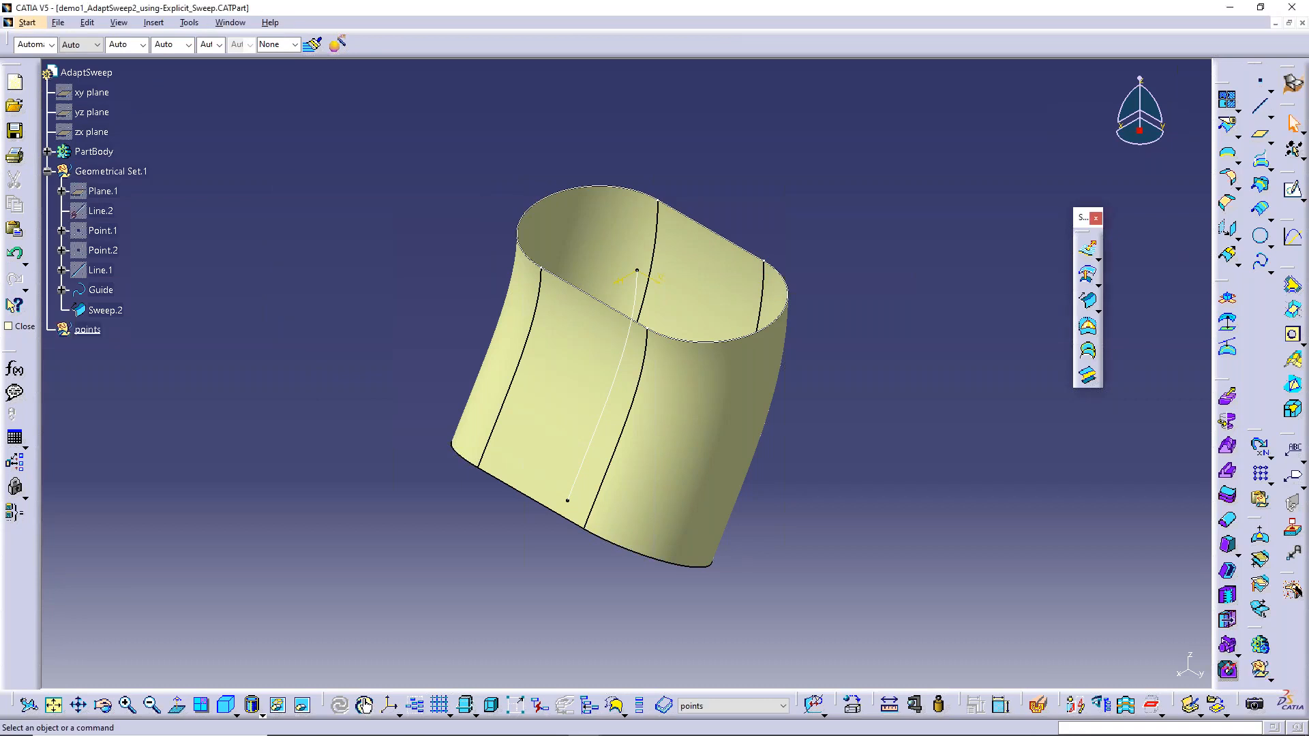
- Create a point on the Guide curve at a curve-length ratio of 0.2
left_click(1260, 84)
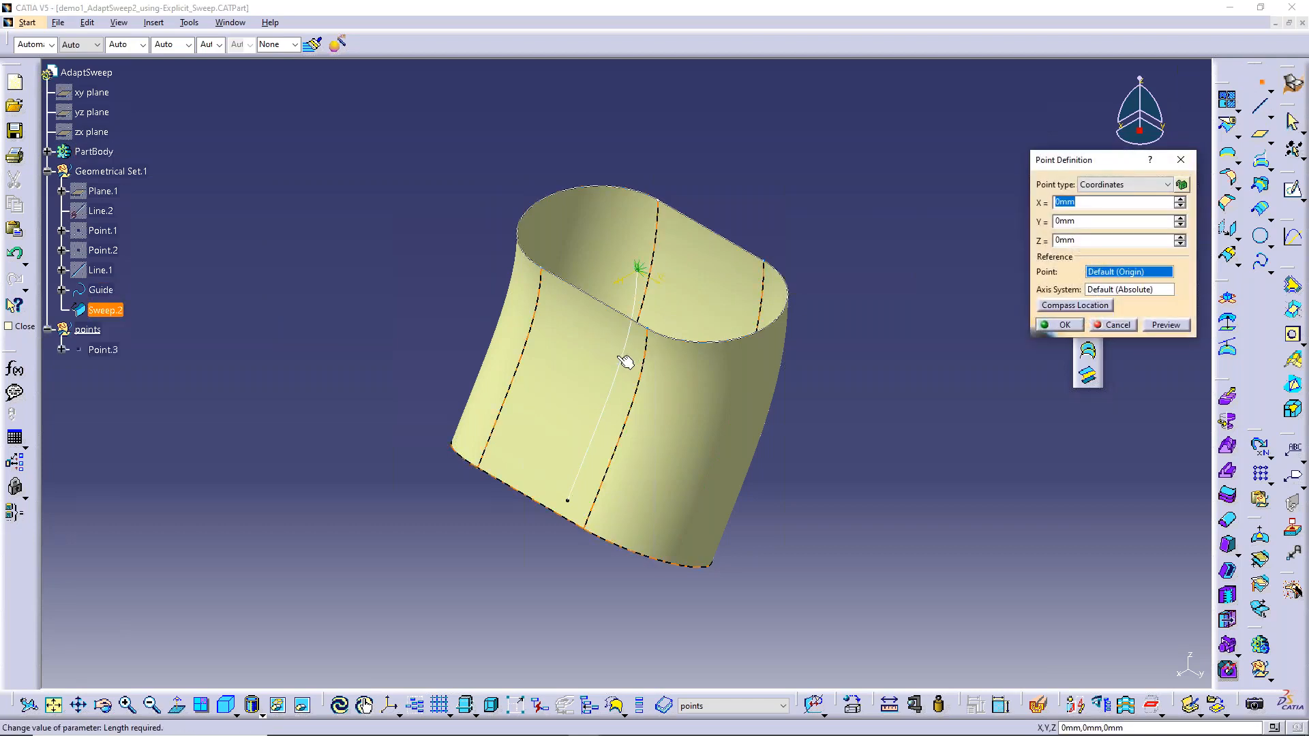
left_click(635, 315)
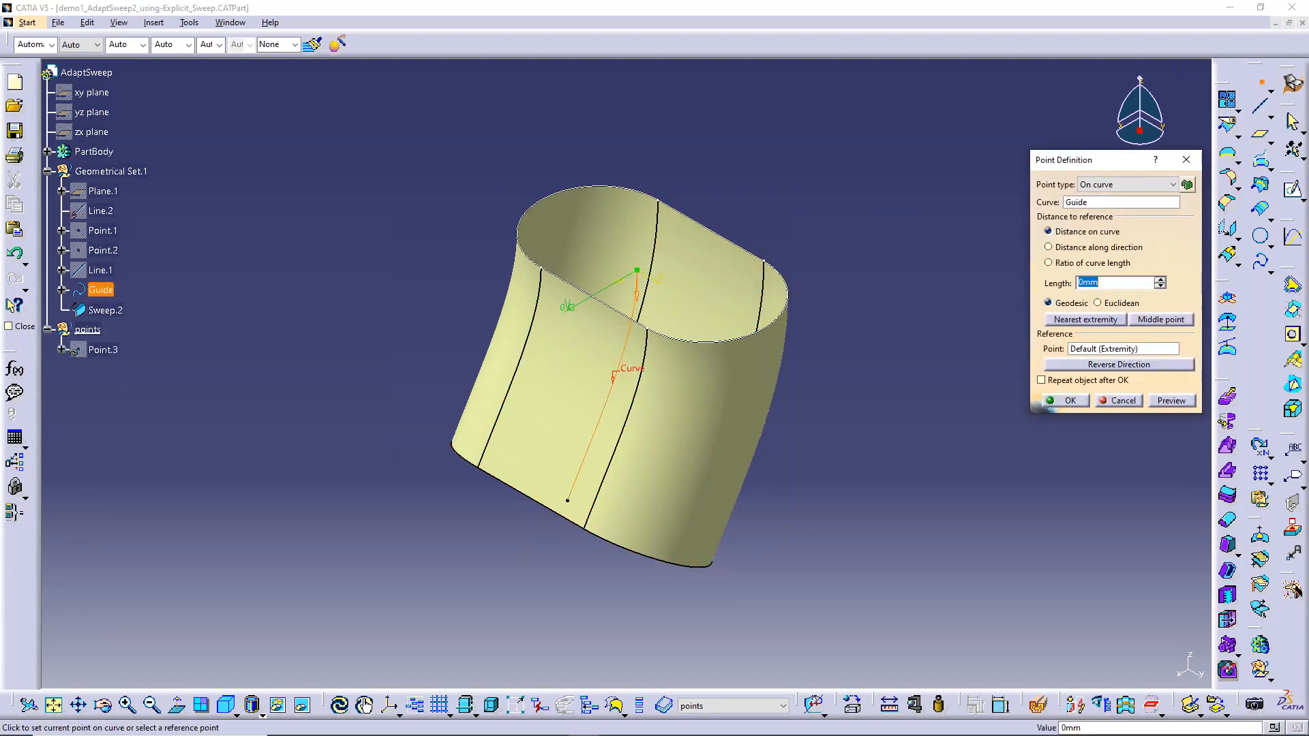
left_click(1101, 263)
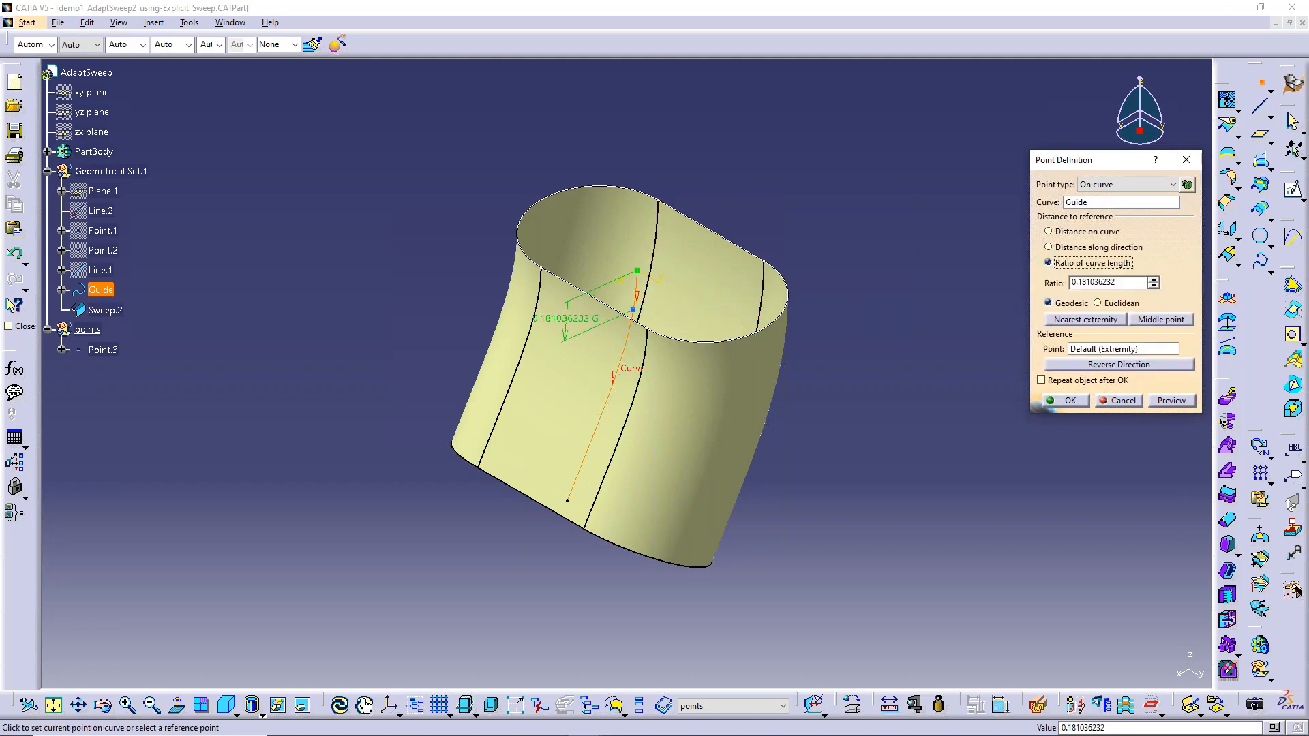
double_click(1125, 282)
type("0.2")
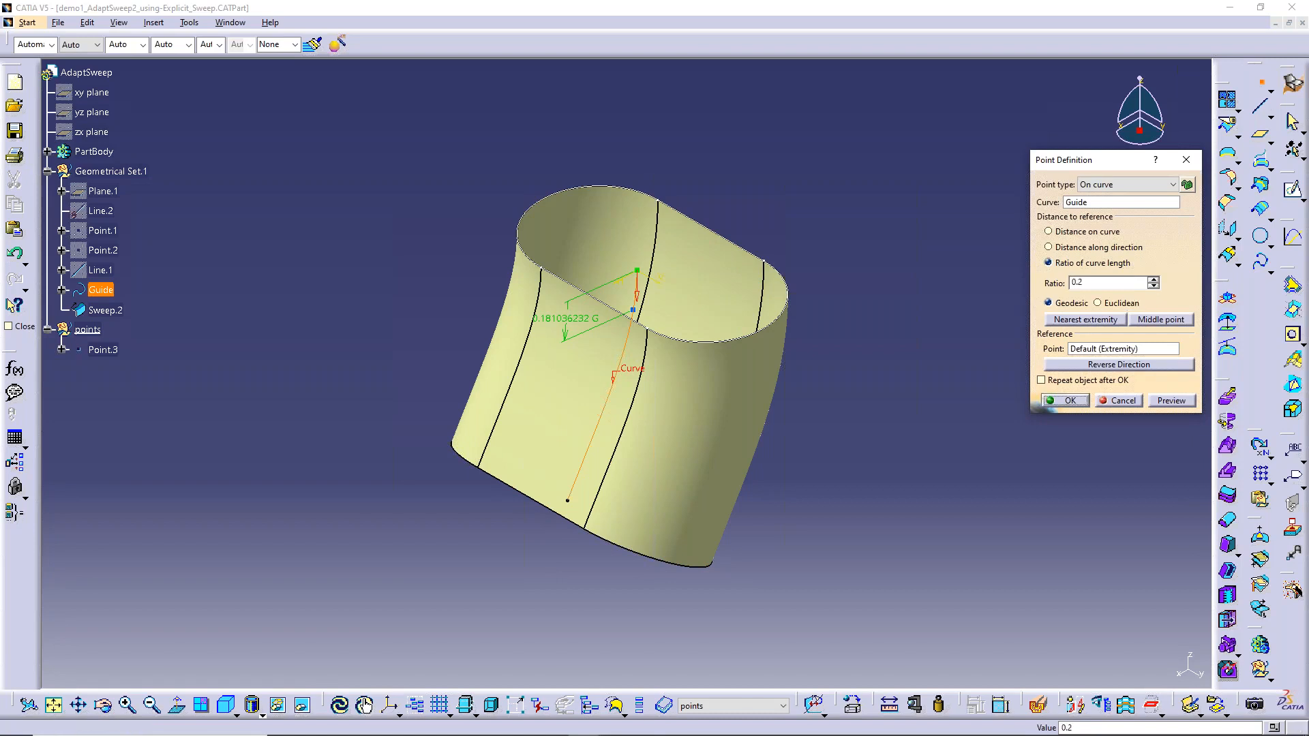
left_click(1065, 400)
- Locate Point.3 on the Guide curve and hide the Sweep.2 surface
middle_click_drag(859, 366, 801, 412)
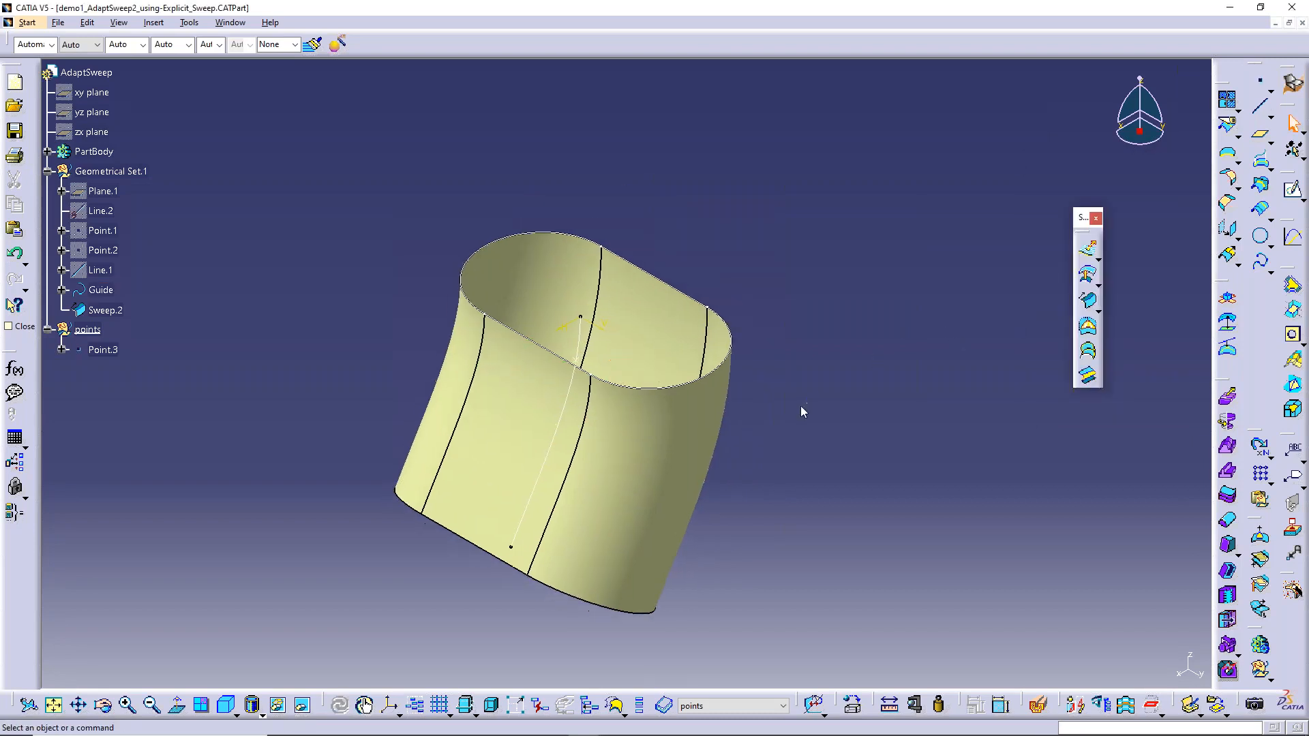
left_click(120, 355)
middle_click_drag(295, 371, 443, 560)
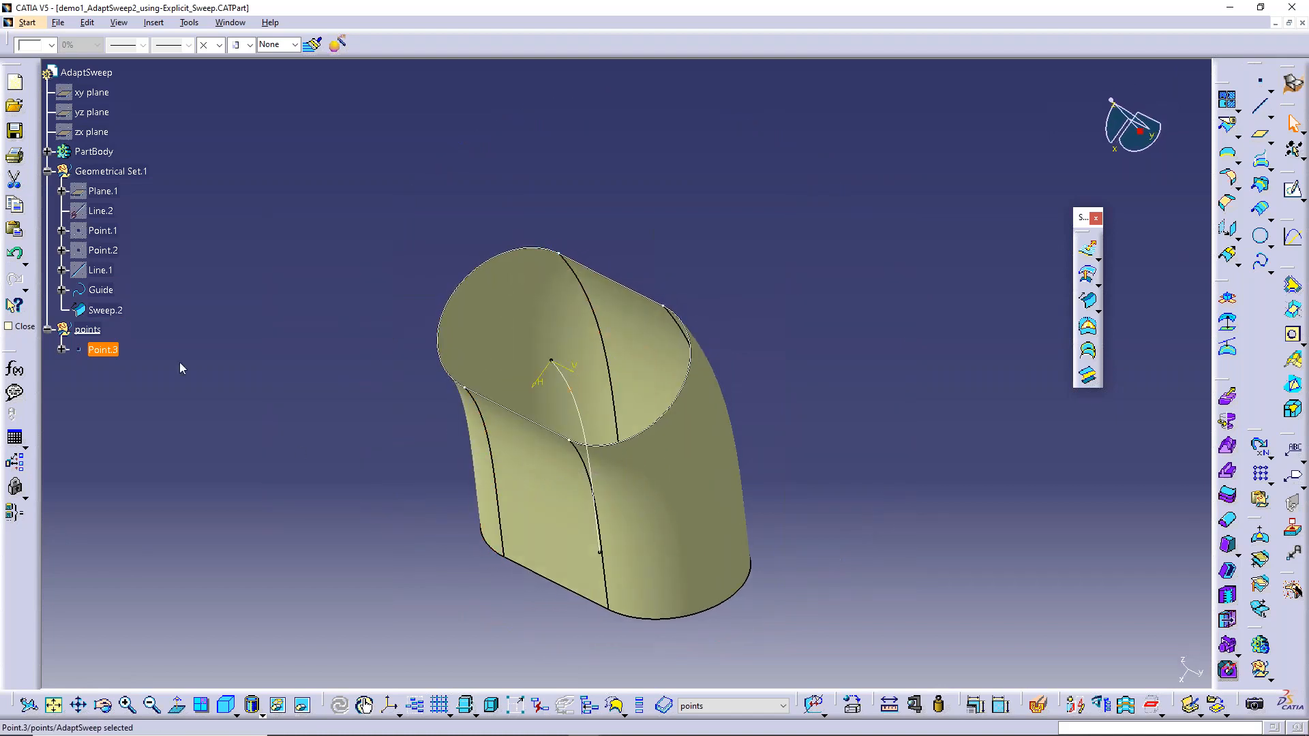
right_click(111, 314)
left_click(137, 353)
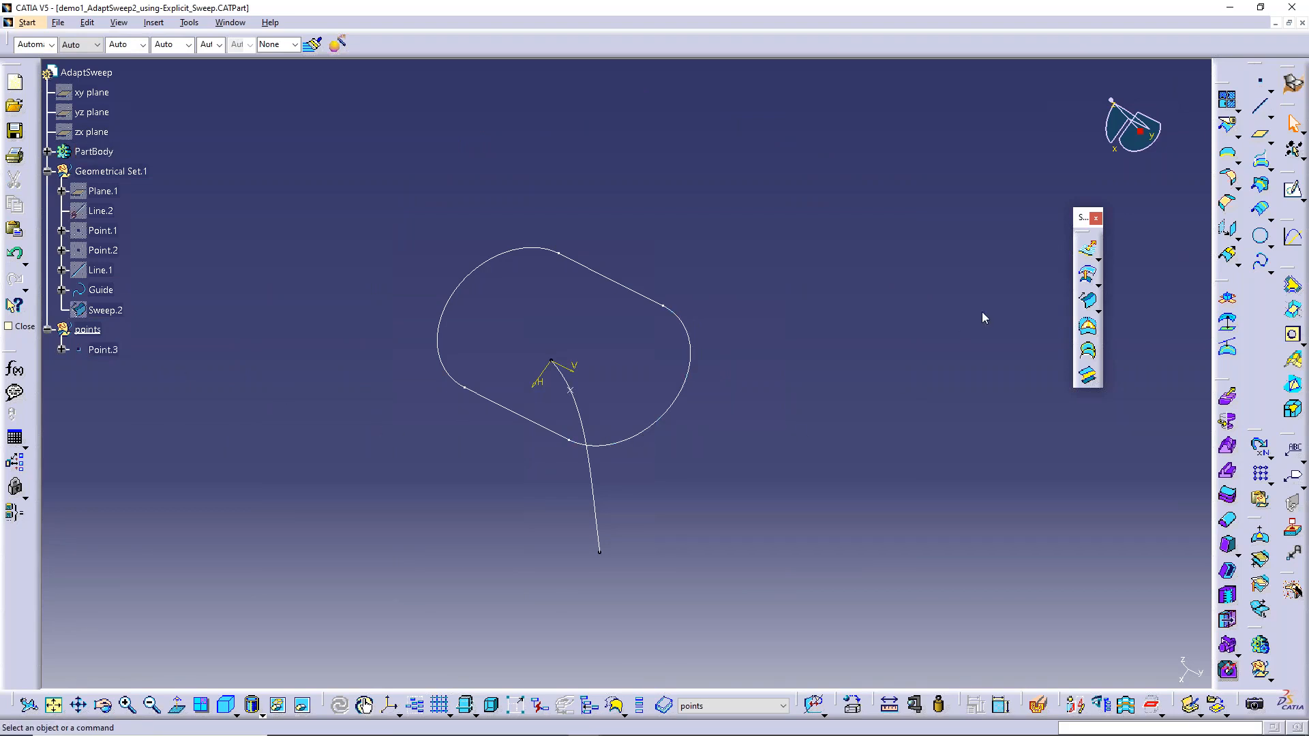
- Create a second point on the Guide curve at a curve-length ratio of 0.6
left_click(1261, 82)
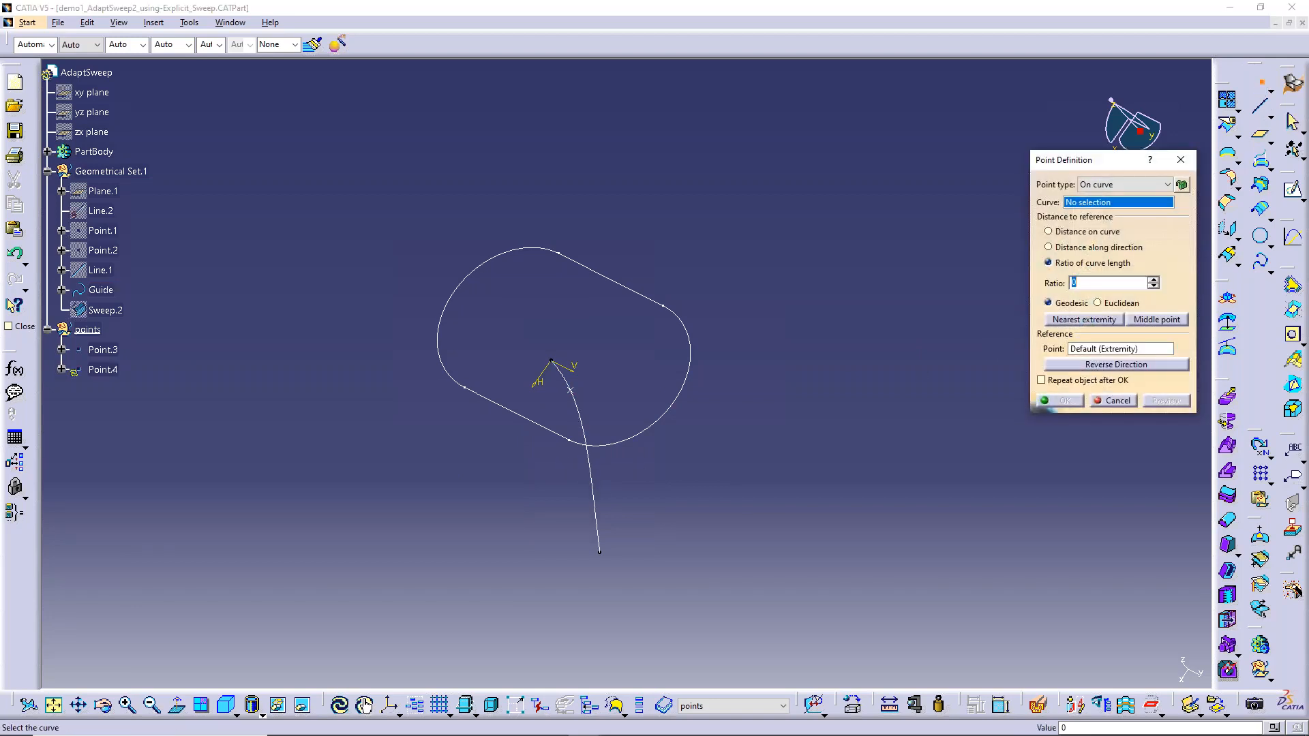
left_click(590, 492)
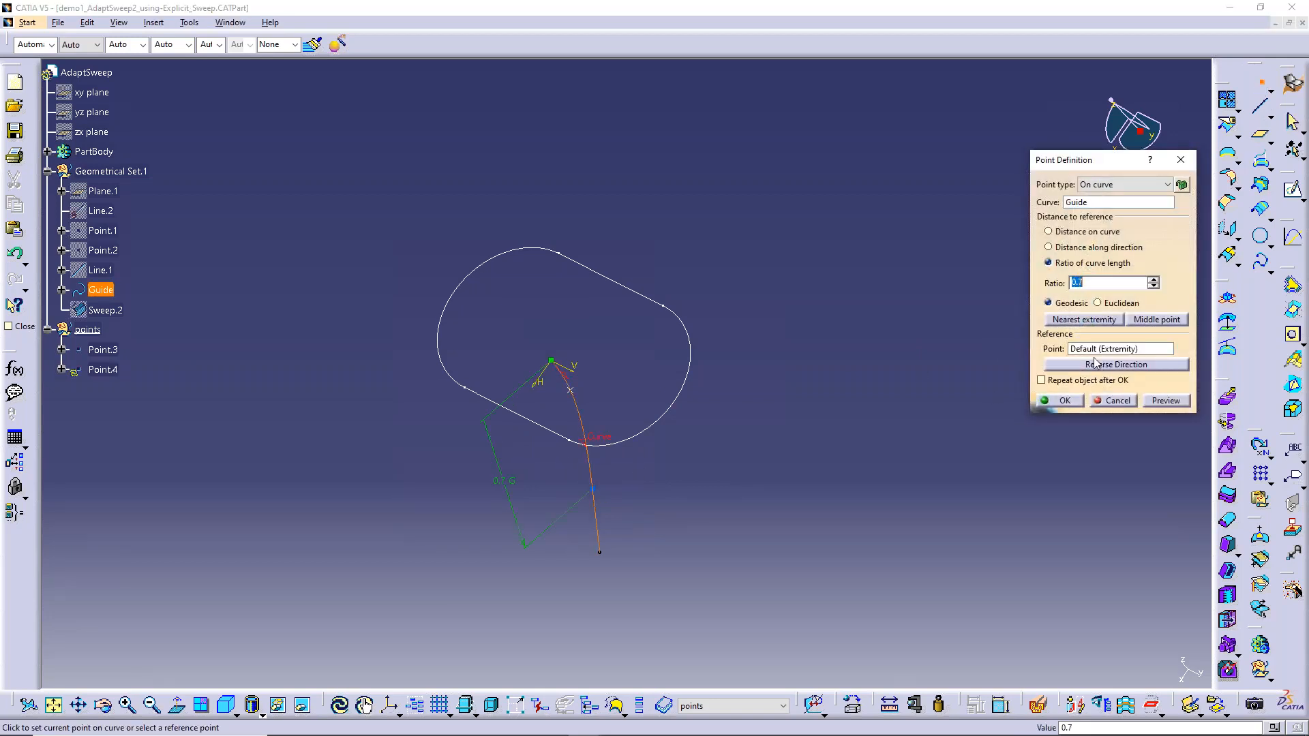
type(".")
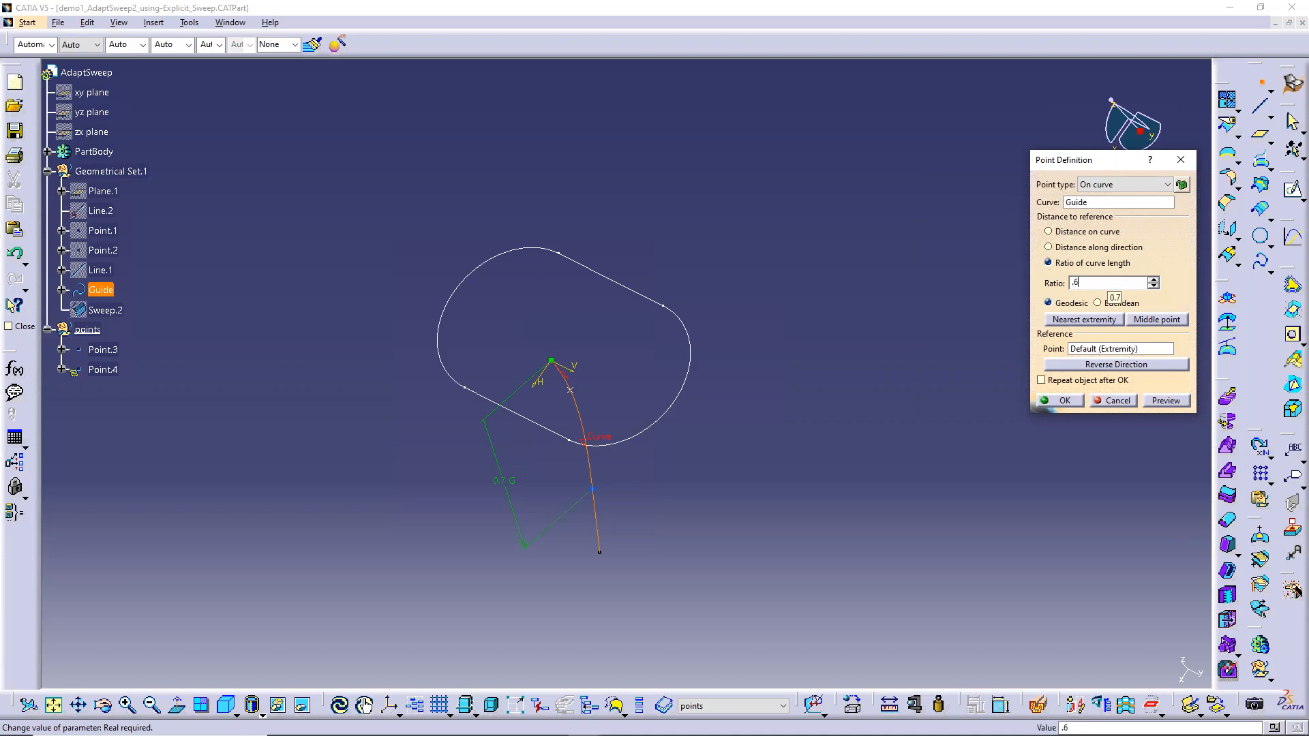
type("6")
key("Return")
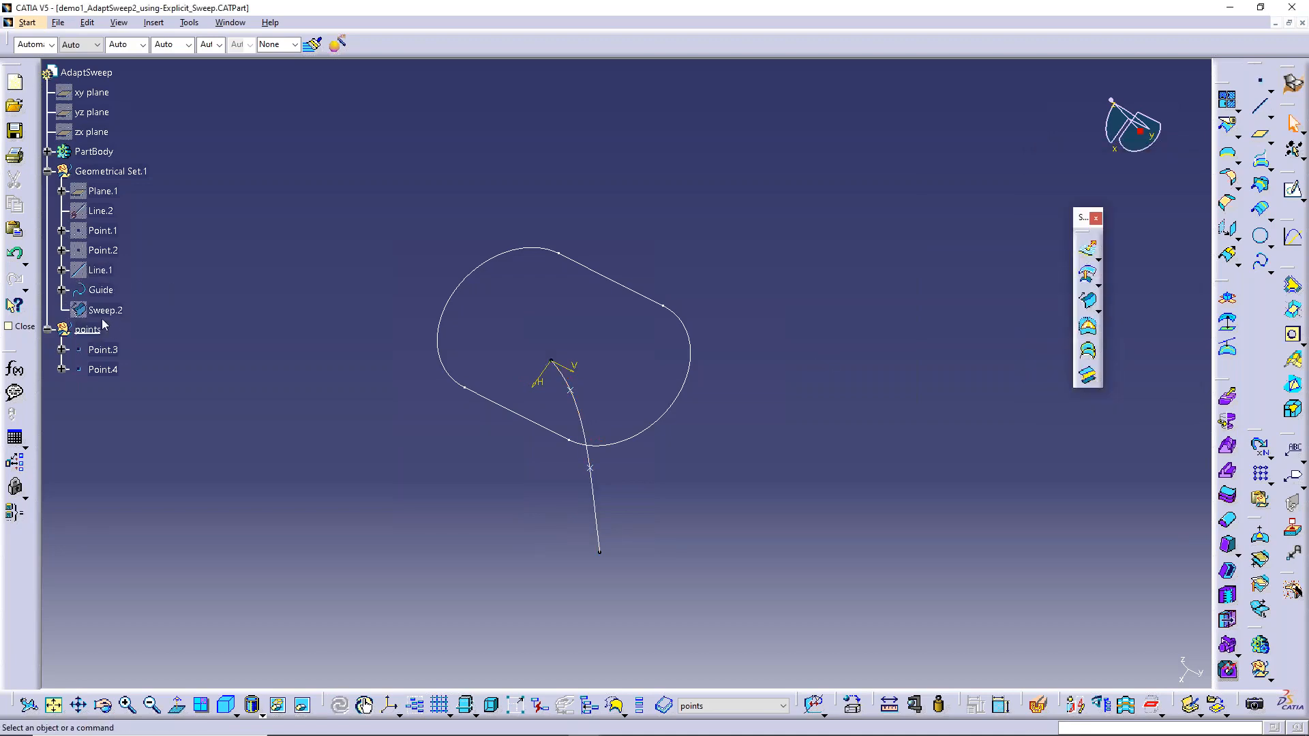
- Review the swept surface definition of Sweep.2 and leave it without making changes
double_click(102, 310)
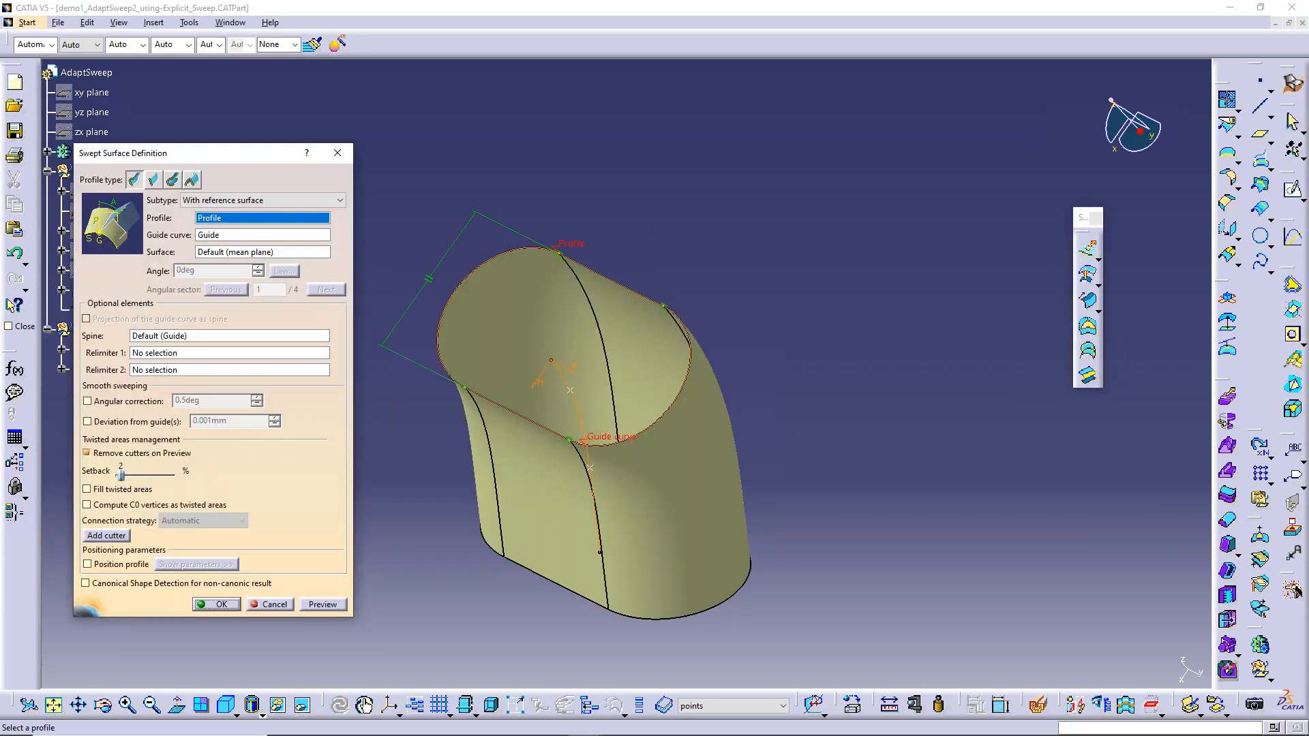
left_click_drag(251, 154, 913, 158)
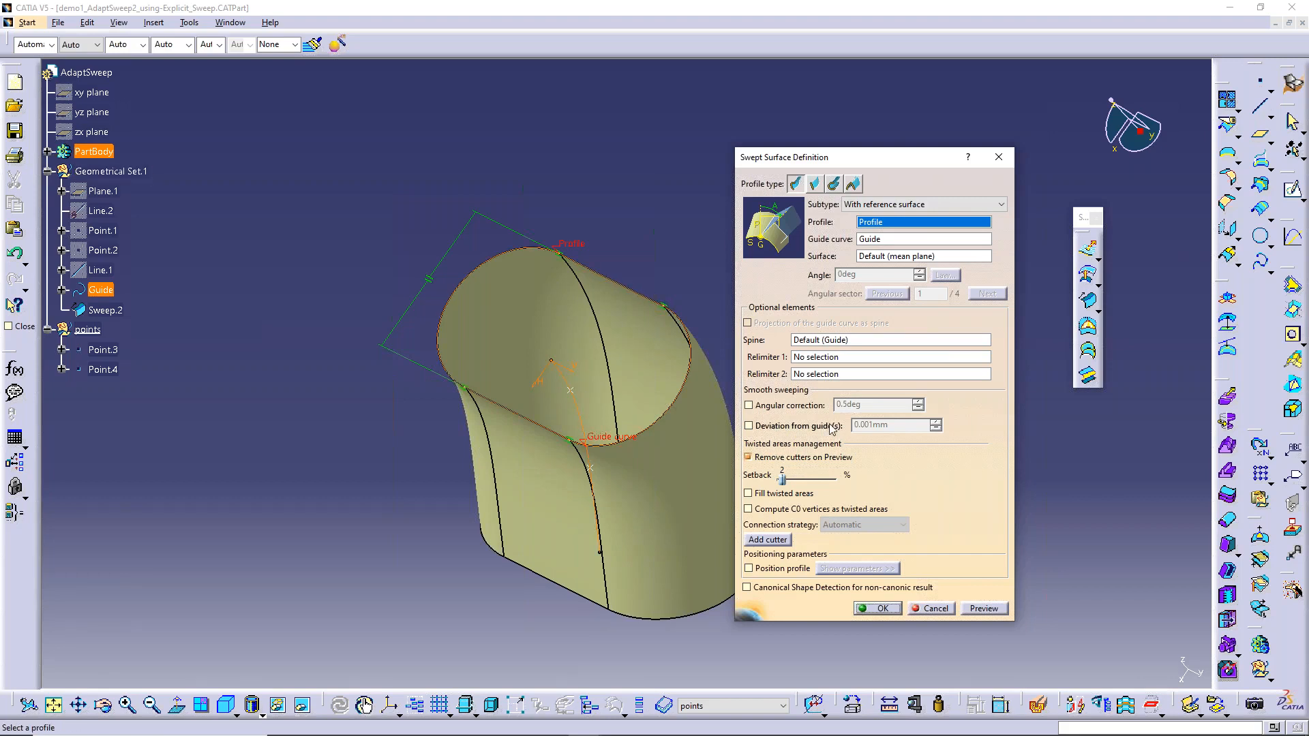
left_click(936, 611)
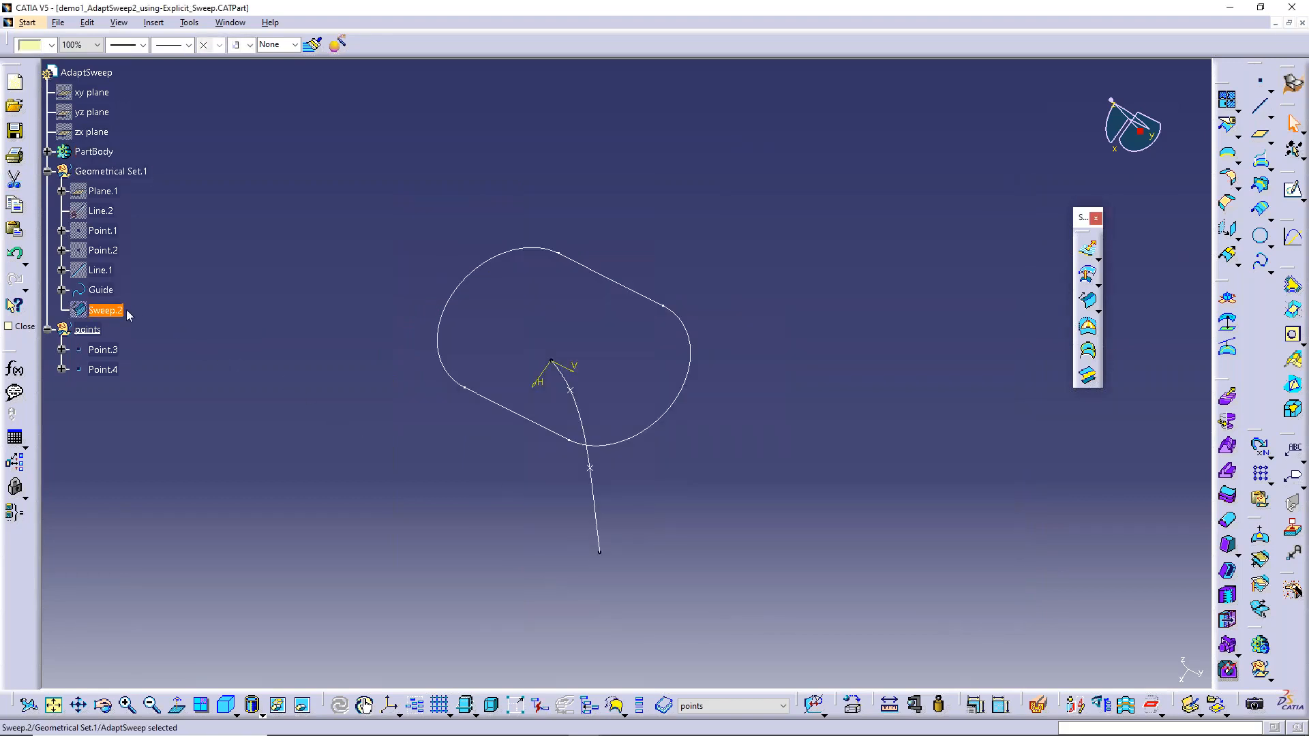
right_click(127, 314)
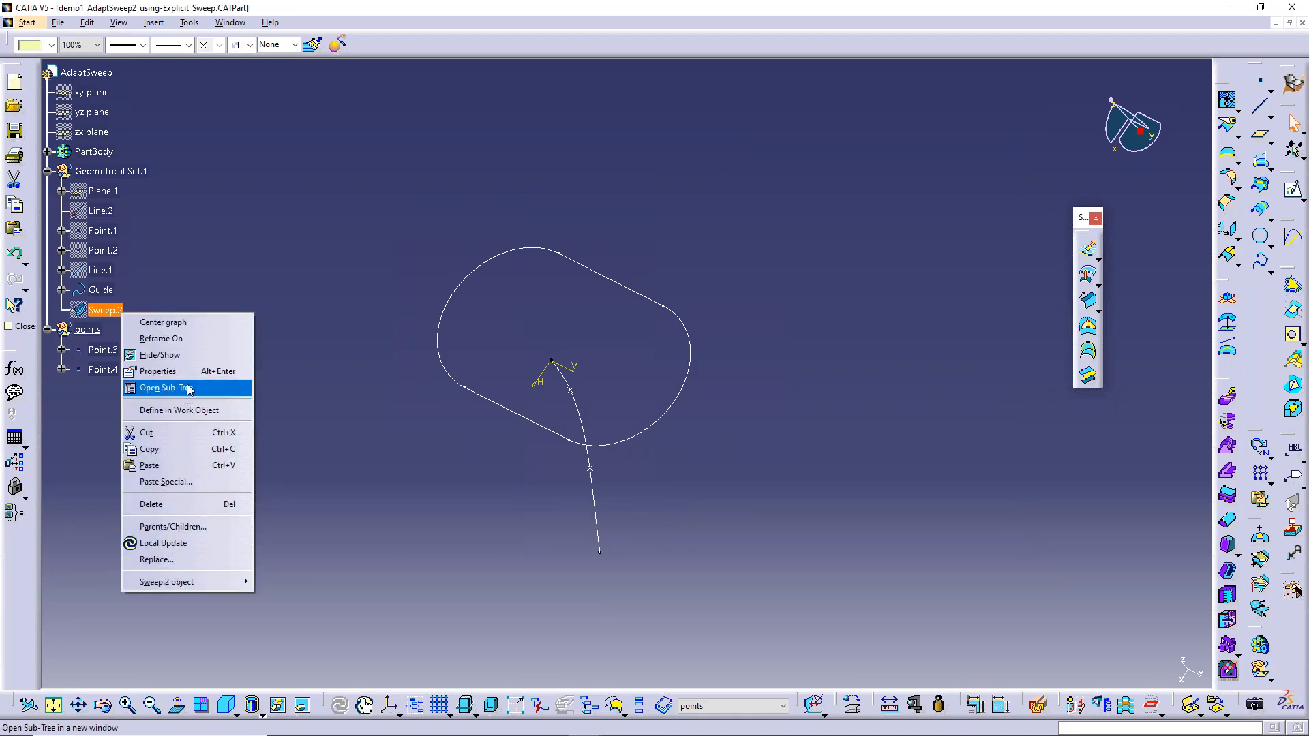
key("Escape")
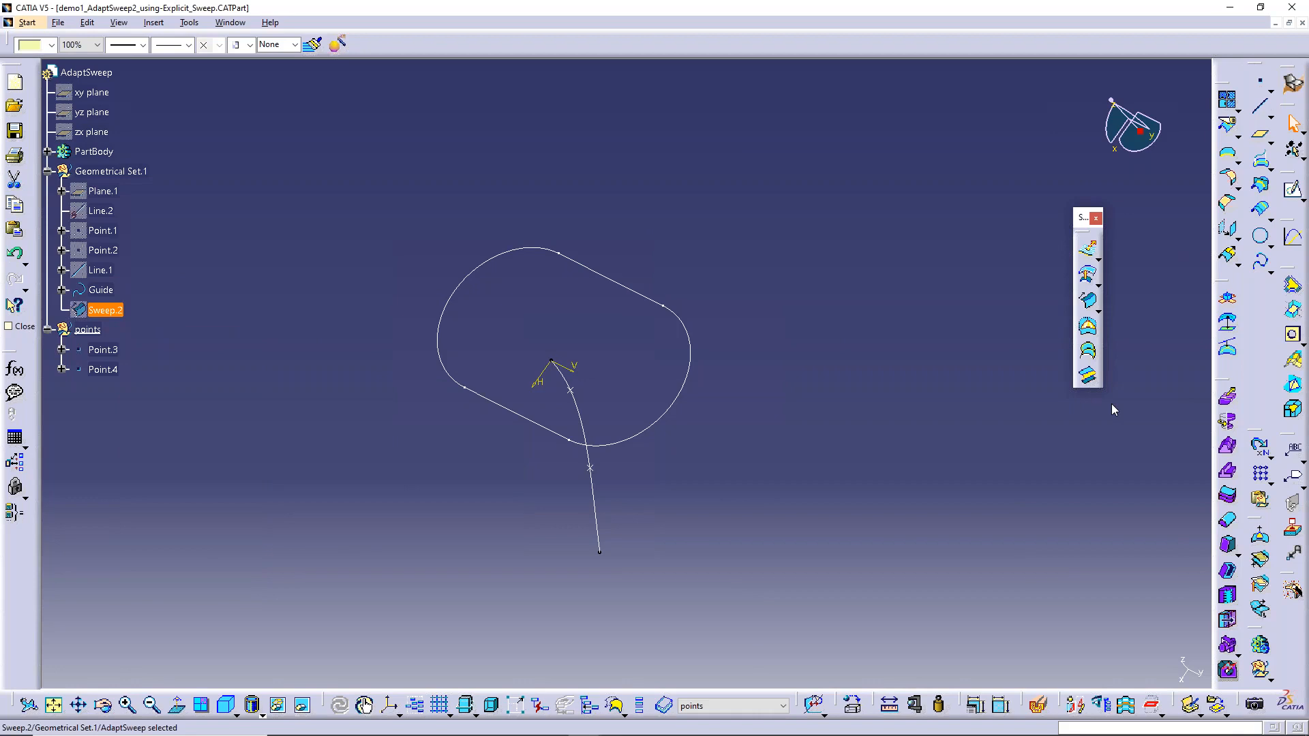
- Create an adaptive sweep in the points set with Guide as the guiding curve and Profile as the sketch
left_click(1098, 310)
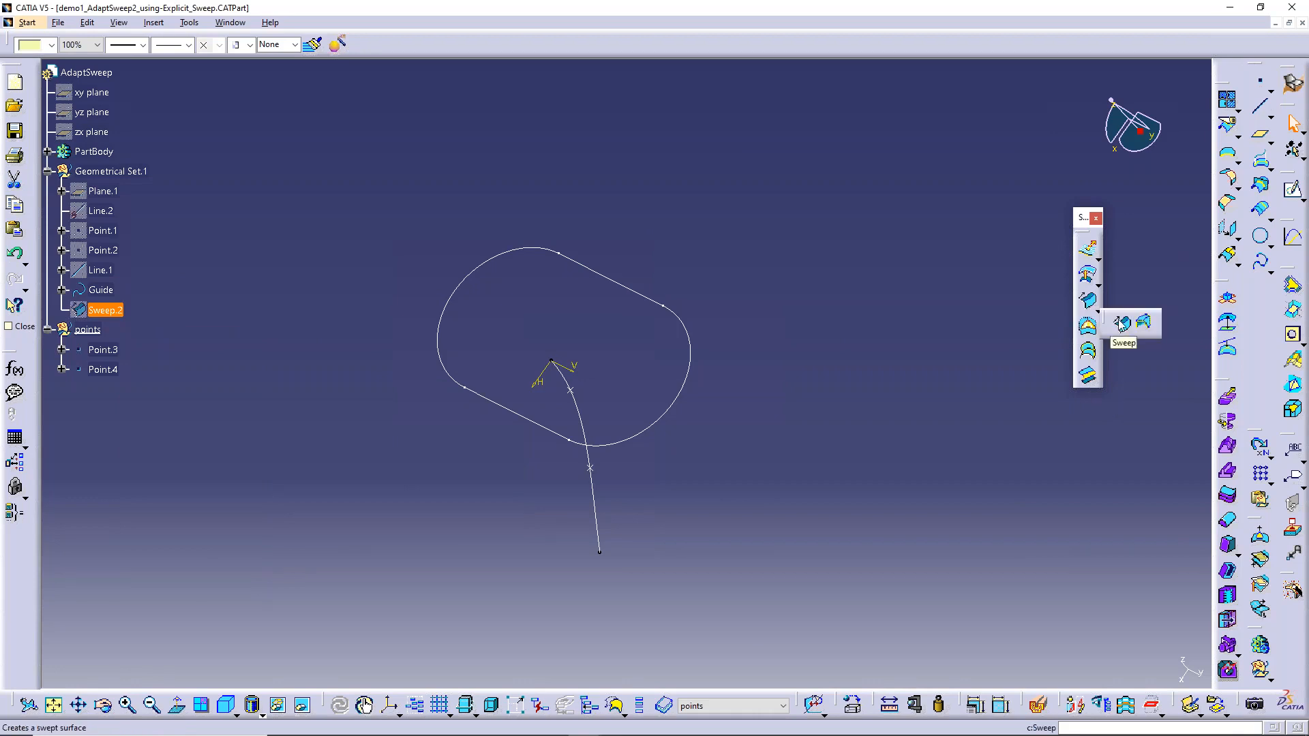
left_click(1126, 320)
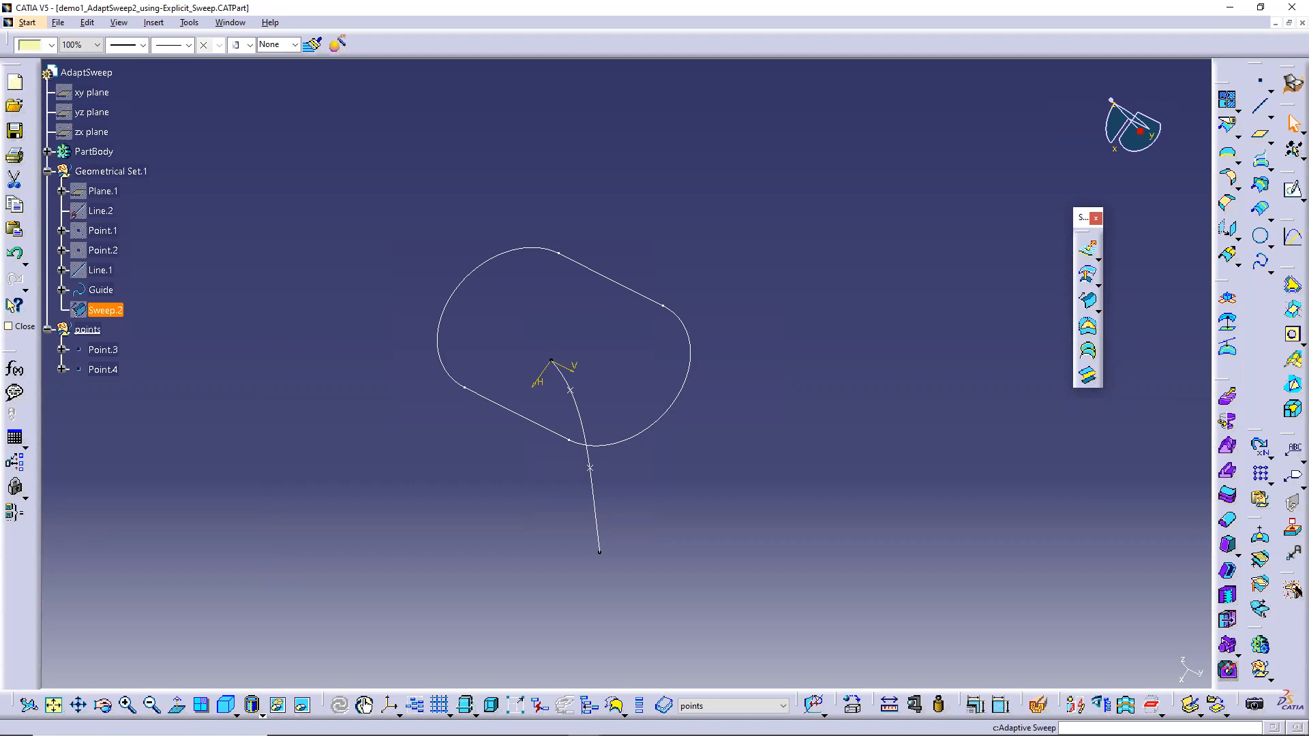
left_click(598, 525)
left_click(674, 412)
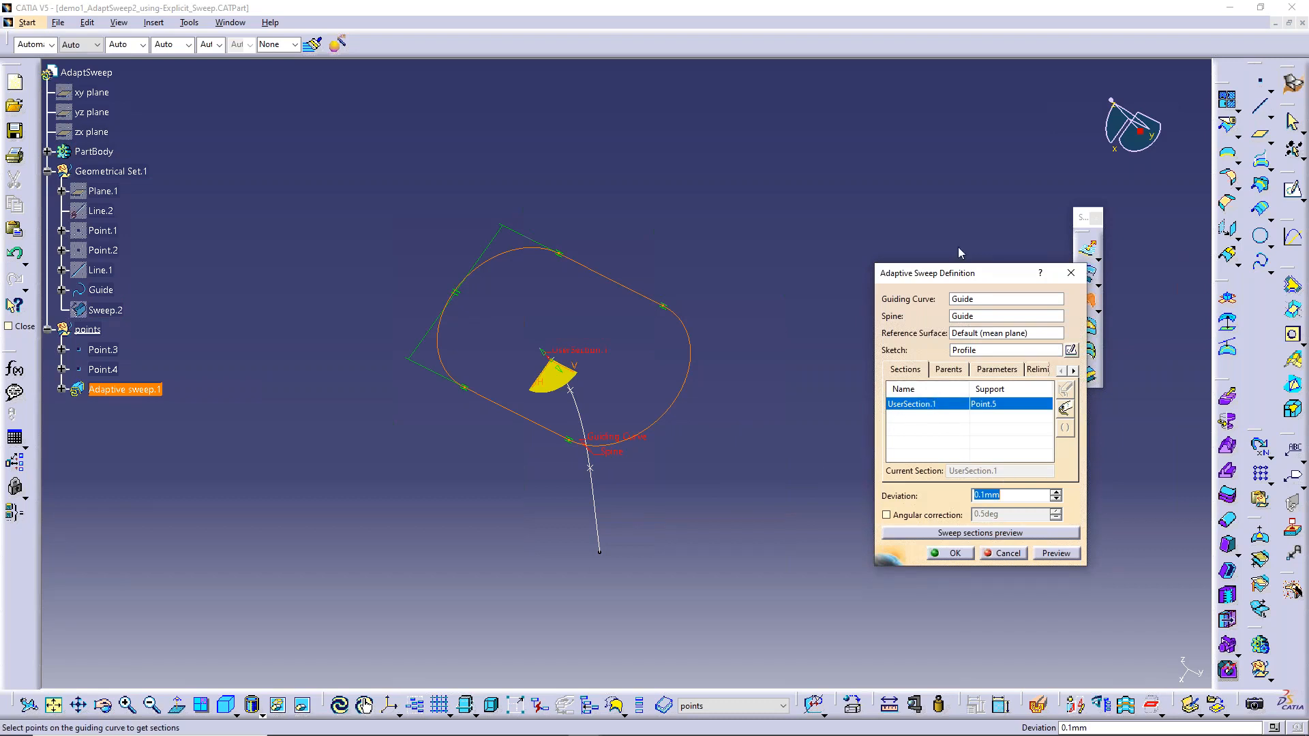
left_click_drag(960, 280, 885, 265)
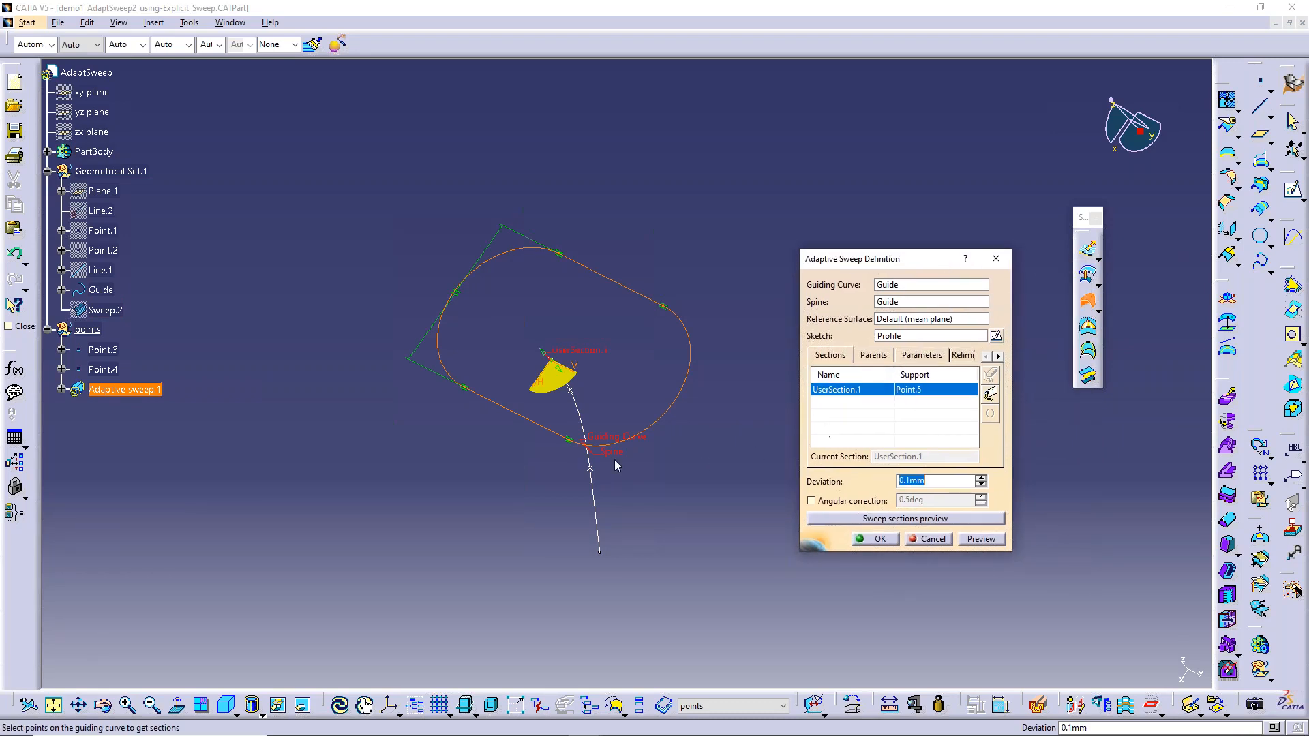
middle_click_drag(616, 462, 723, 354)
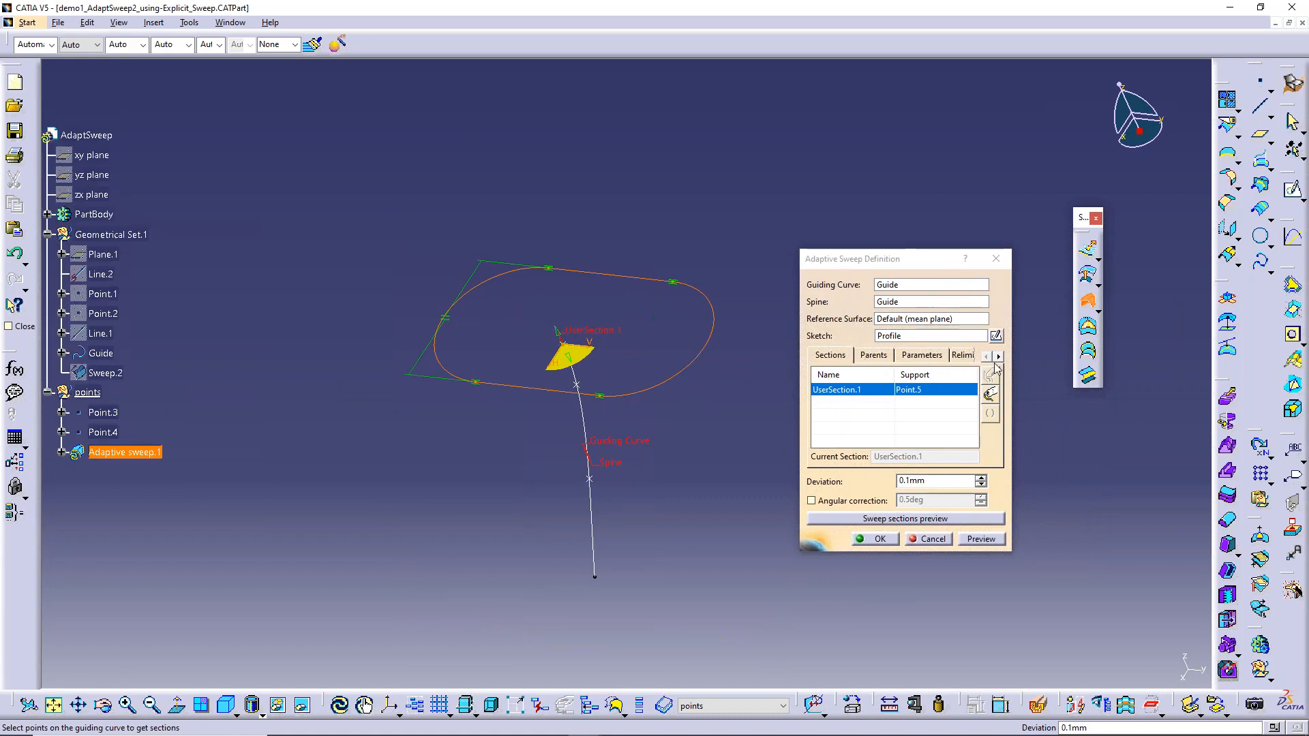
left_click(833, 365)
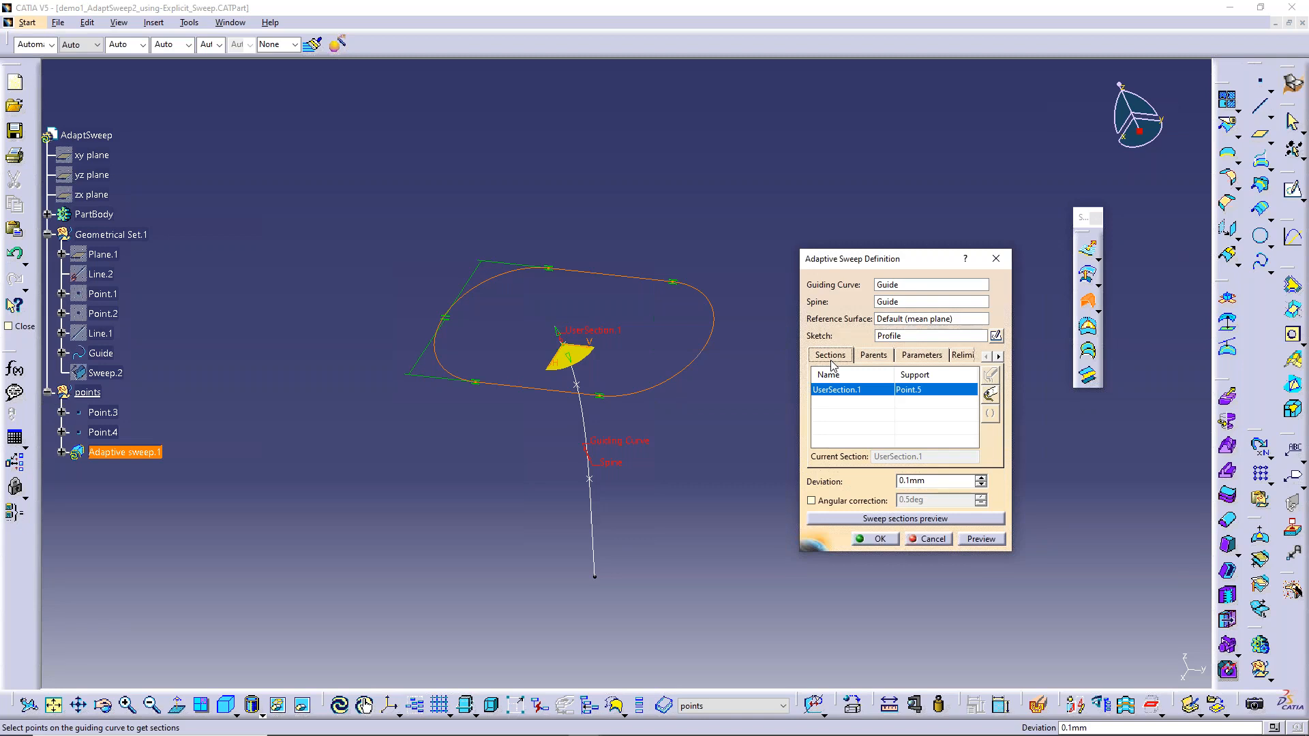
left_click(873, 542)
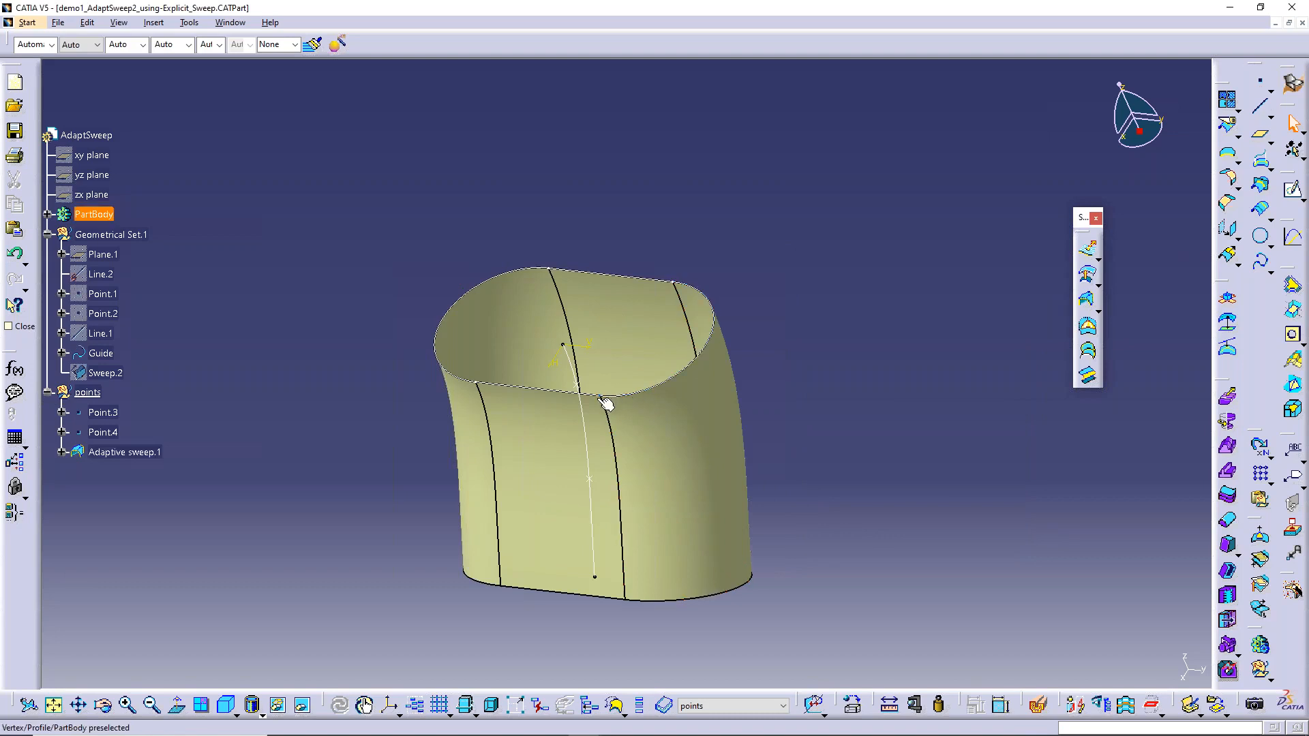
- Open the Profile sketch under PartBody and examine its shape and constraint from several viewing angles
left_click(48, 214)
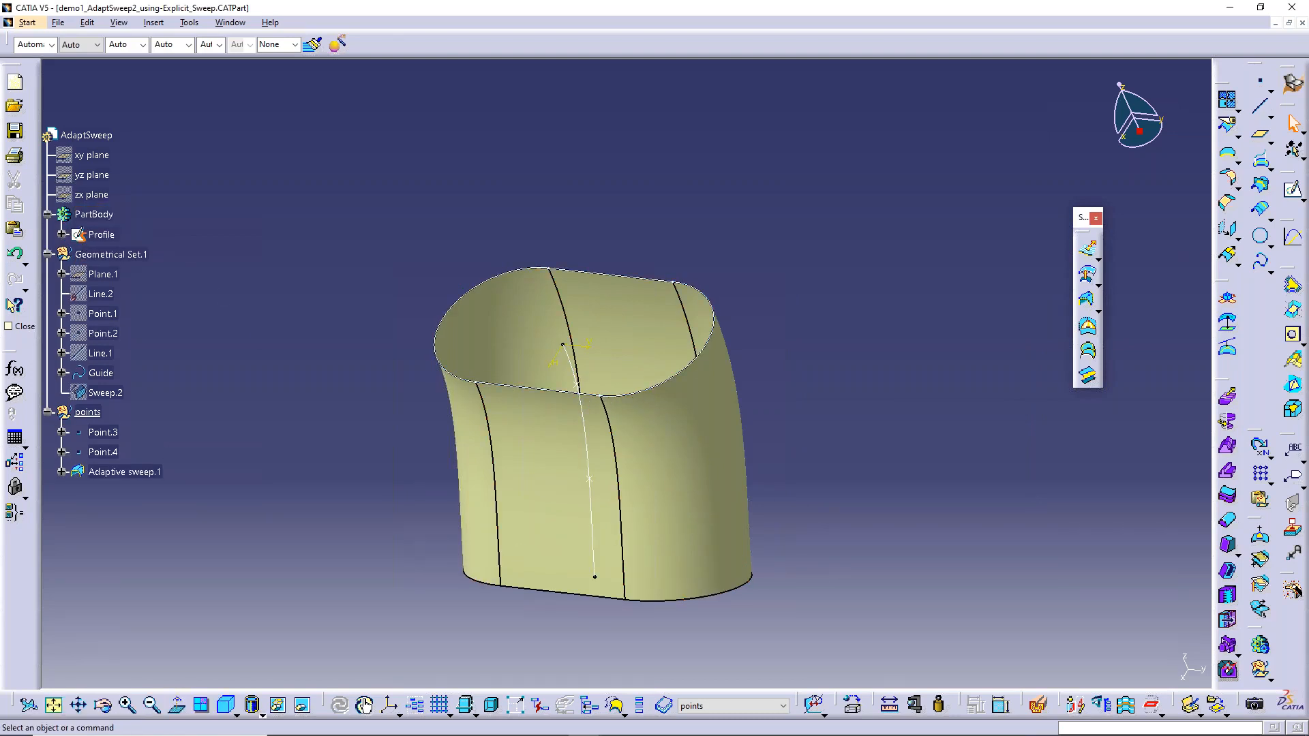
left_click(98, 235)
double_click(101, 234)
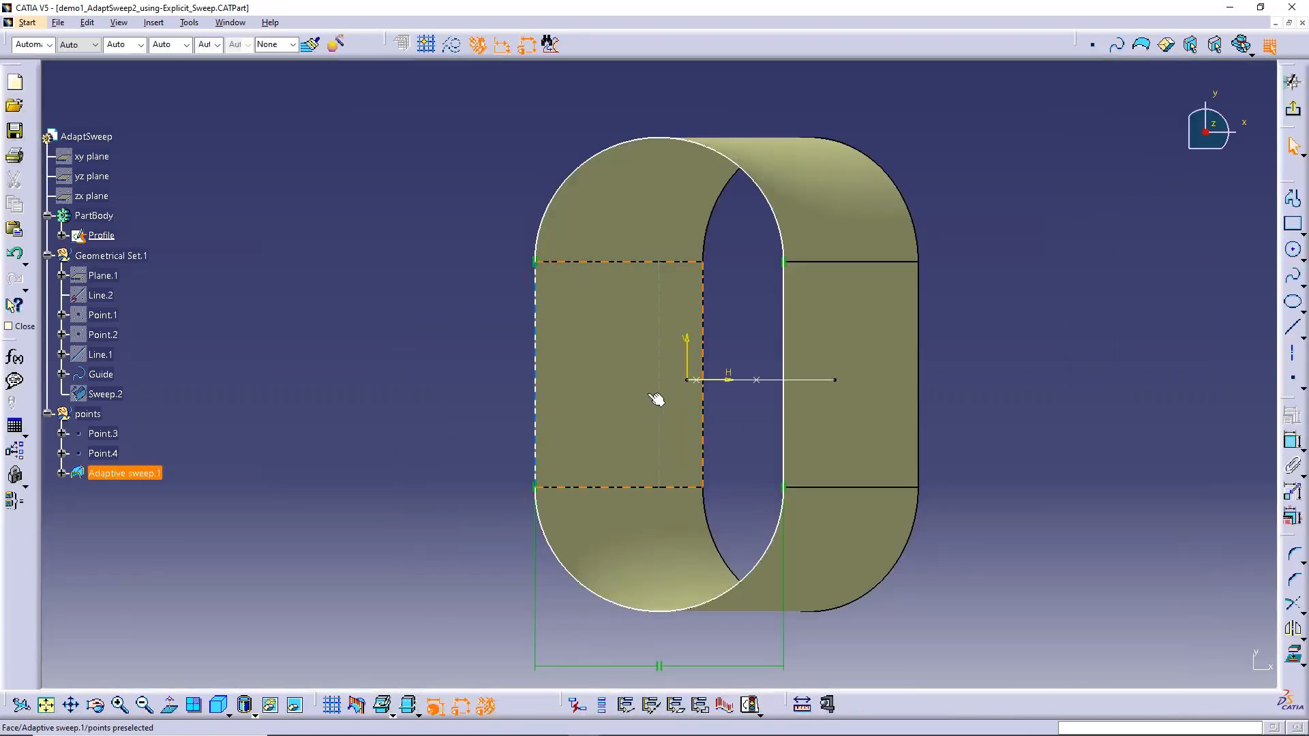
middle_click_drag(660, 398, 622, 126)
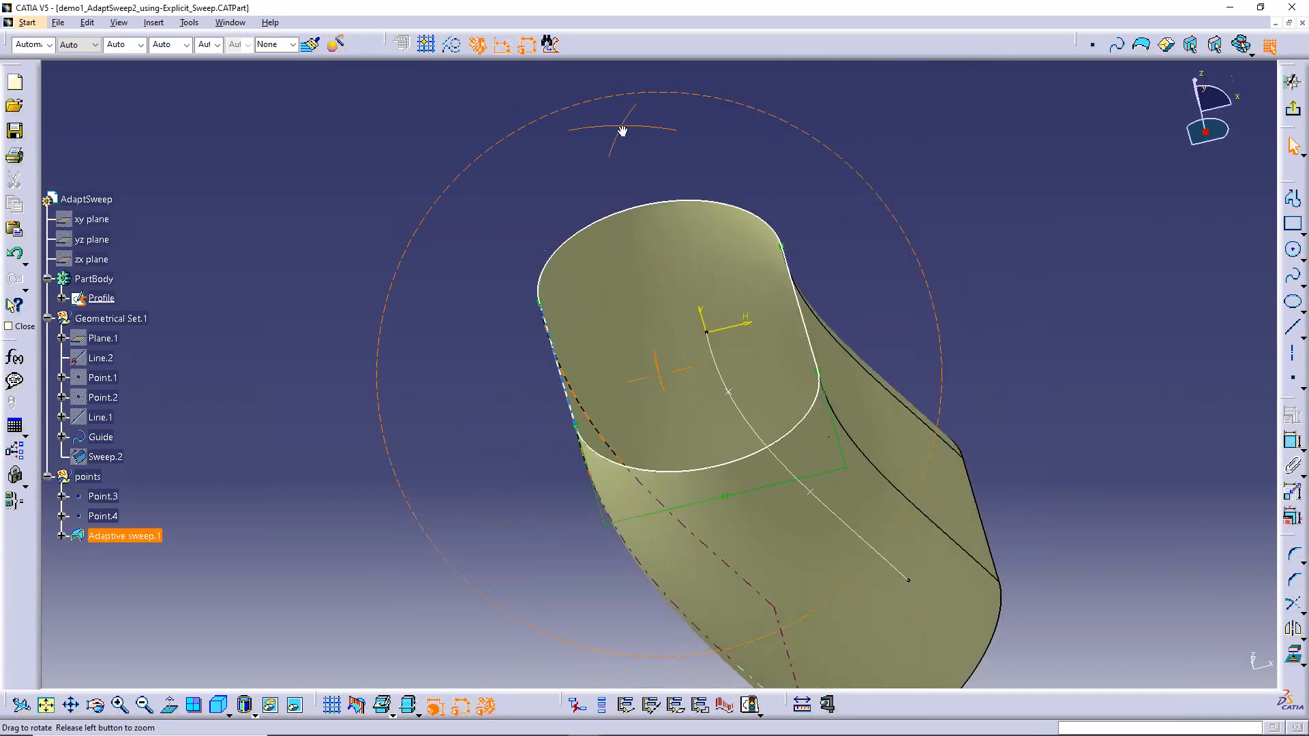
middle_click_drag(727, 574, 186, 447)
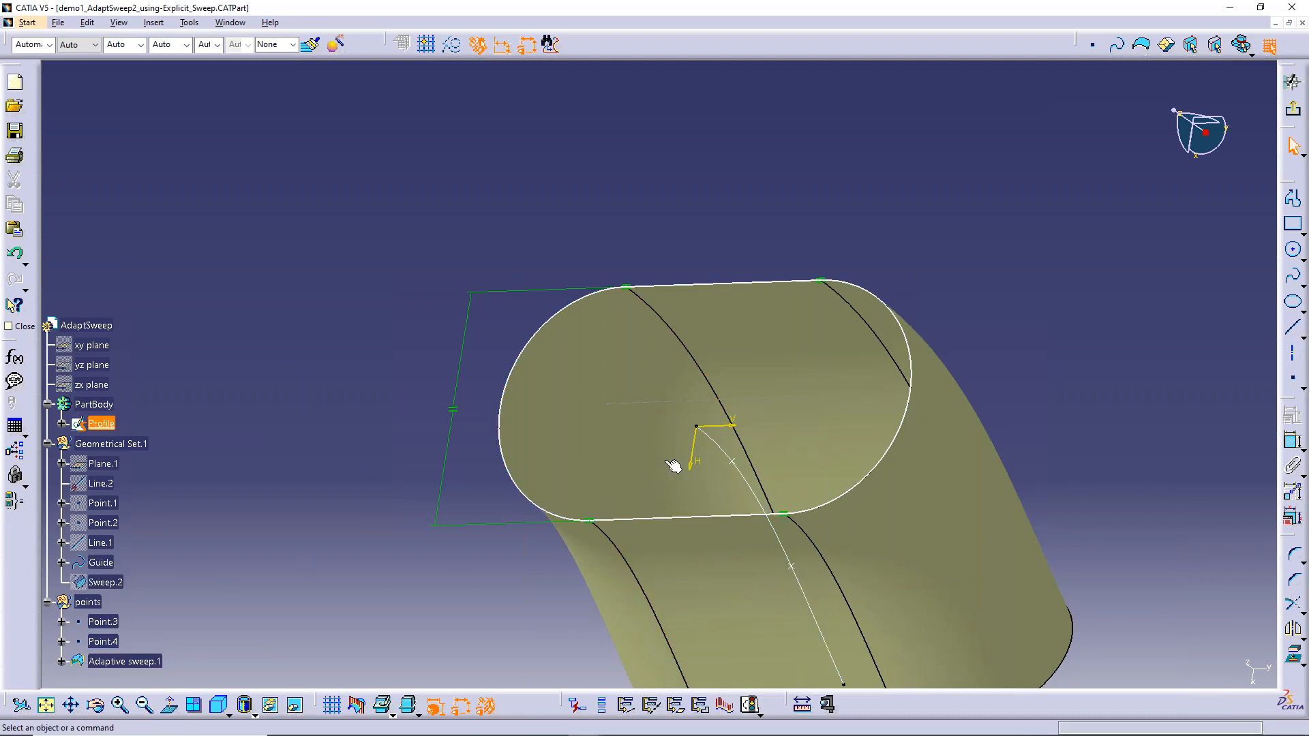
middle_click_drag(804, 366, 876, 459)
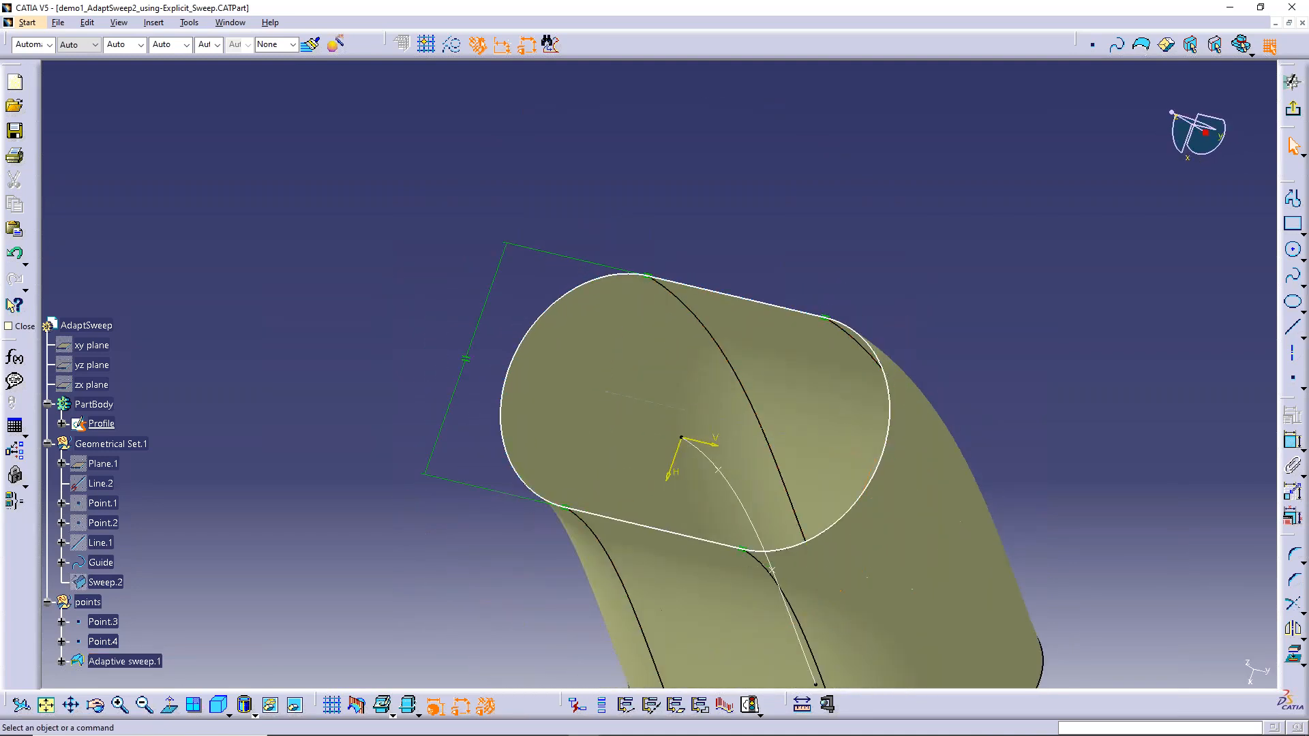
- Switch to the demo1_AdaptSweep2 part and open its Profile sketch to examine it together with the adaptive sweep surface
left_click(230, 23)
left_click(253, 164)
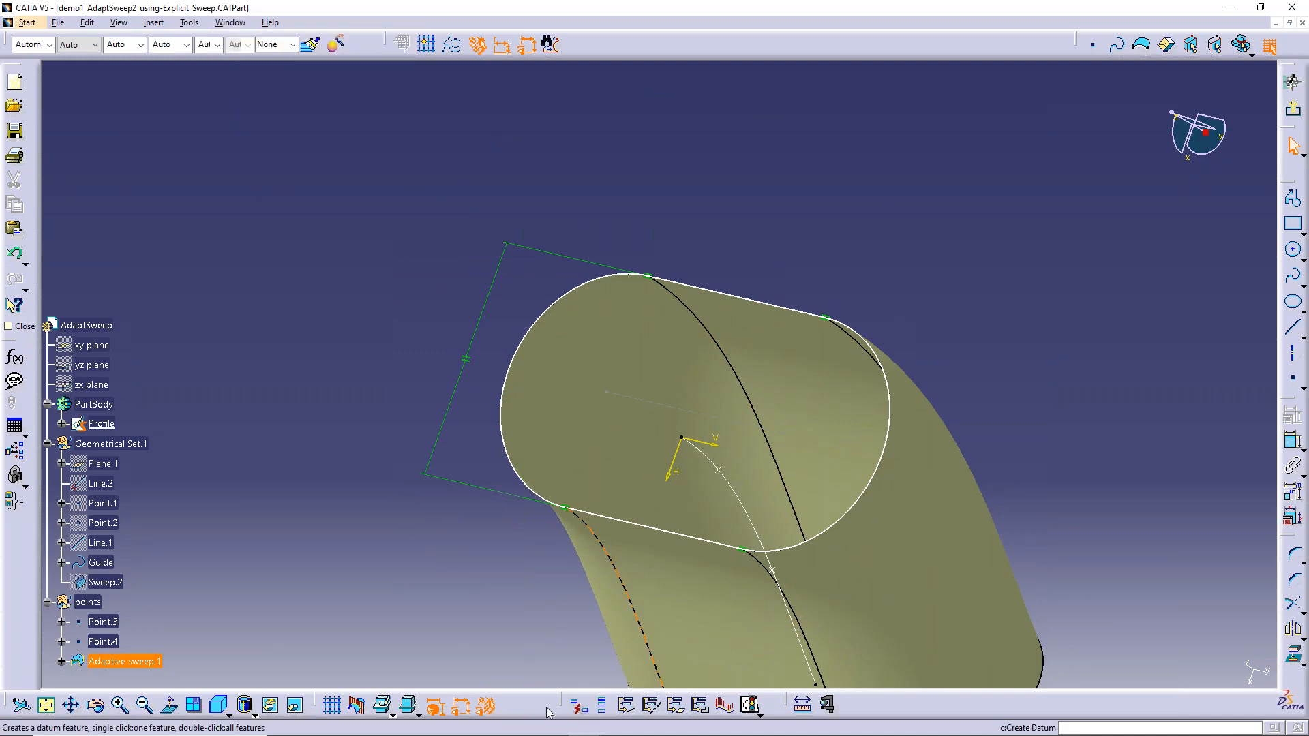
key("alt+Tab")
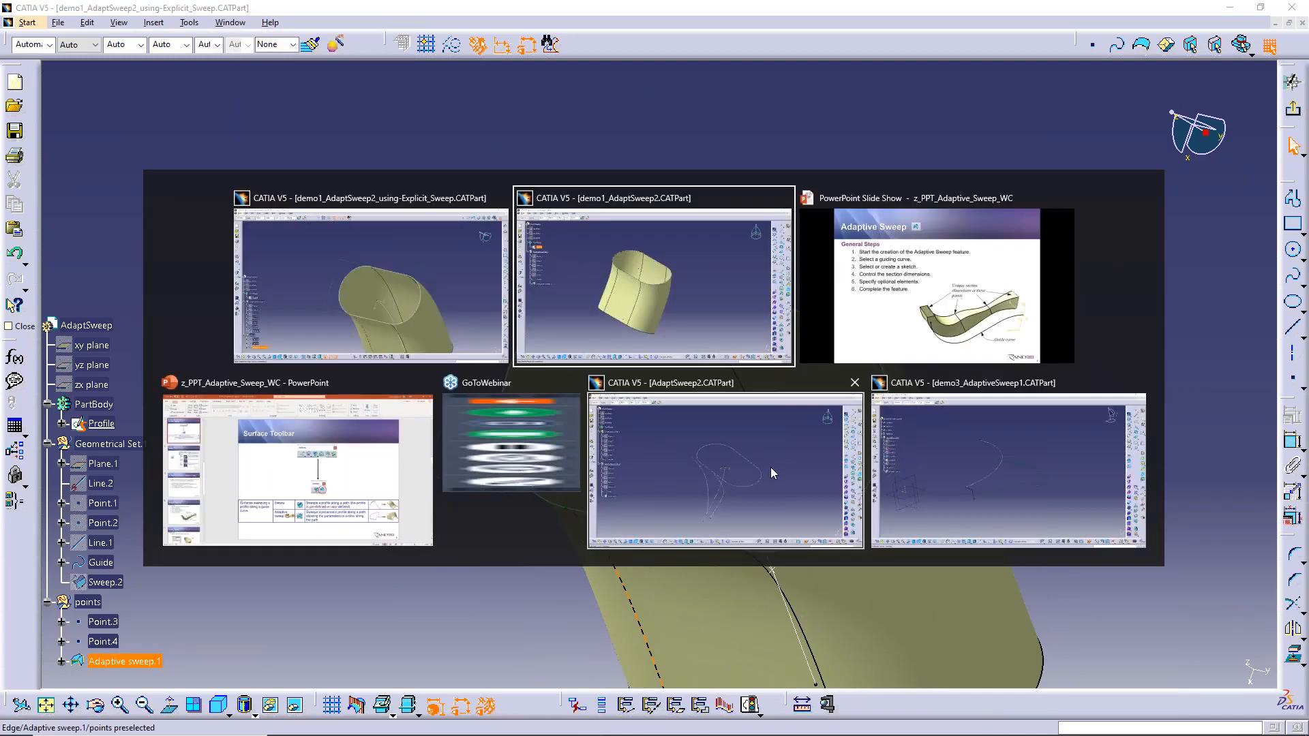
left_click(687, 346)
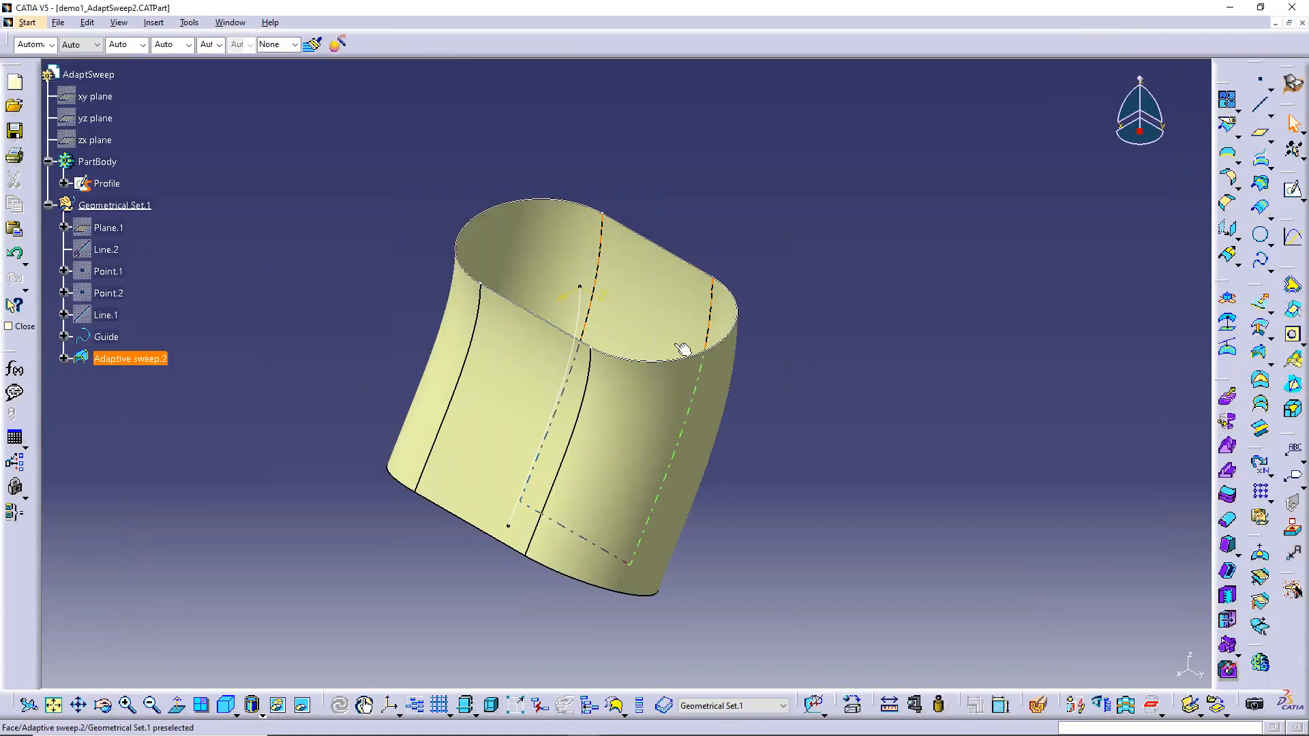
left_click(244, 24)
left_click(250, 207)
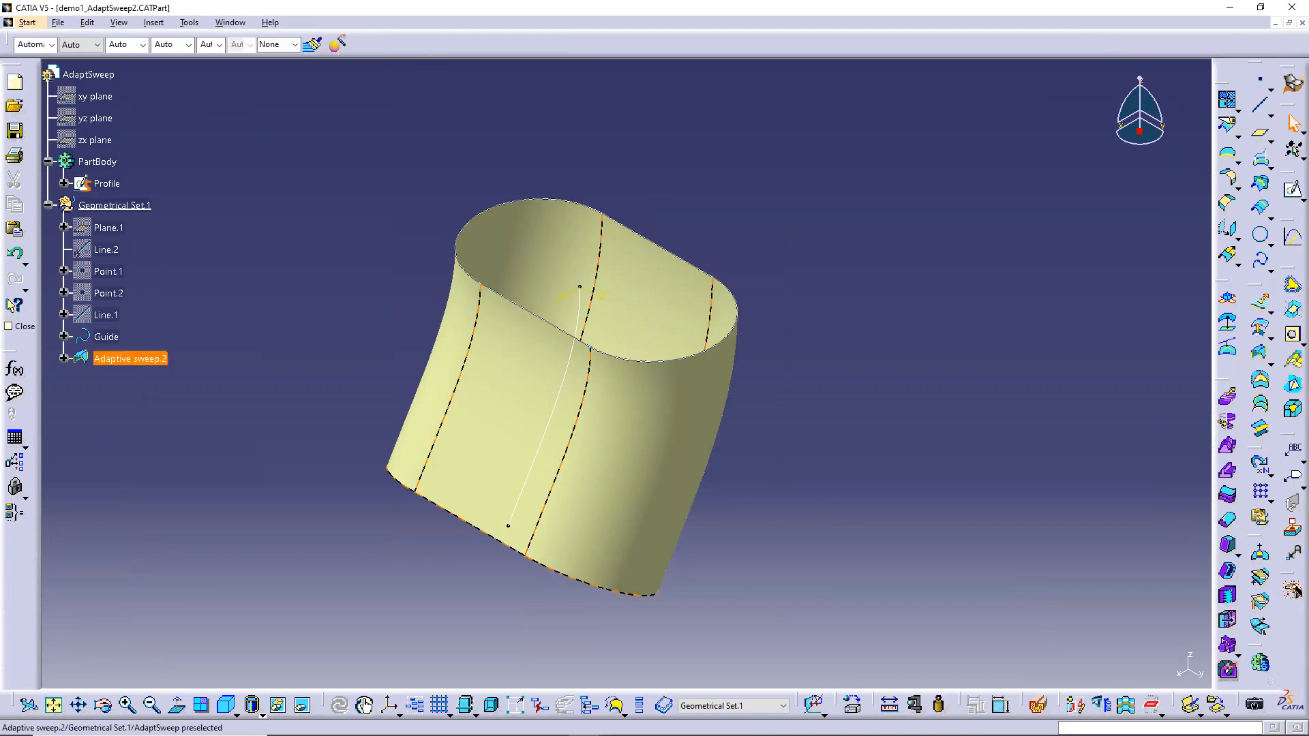
left_click(106, 184)
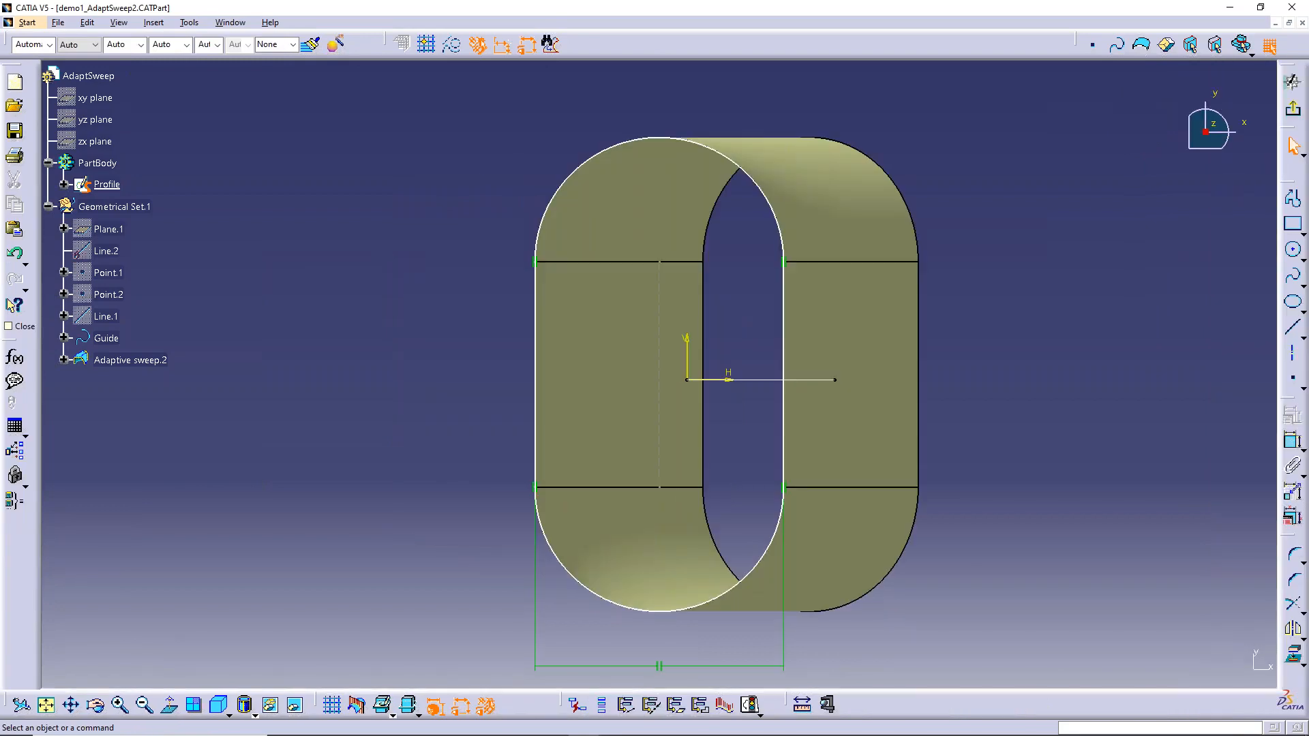
middle_click_drag(719, 492, 742, 549, "ctrl")
scroll(741, 548, "down", 1)
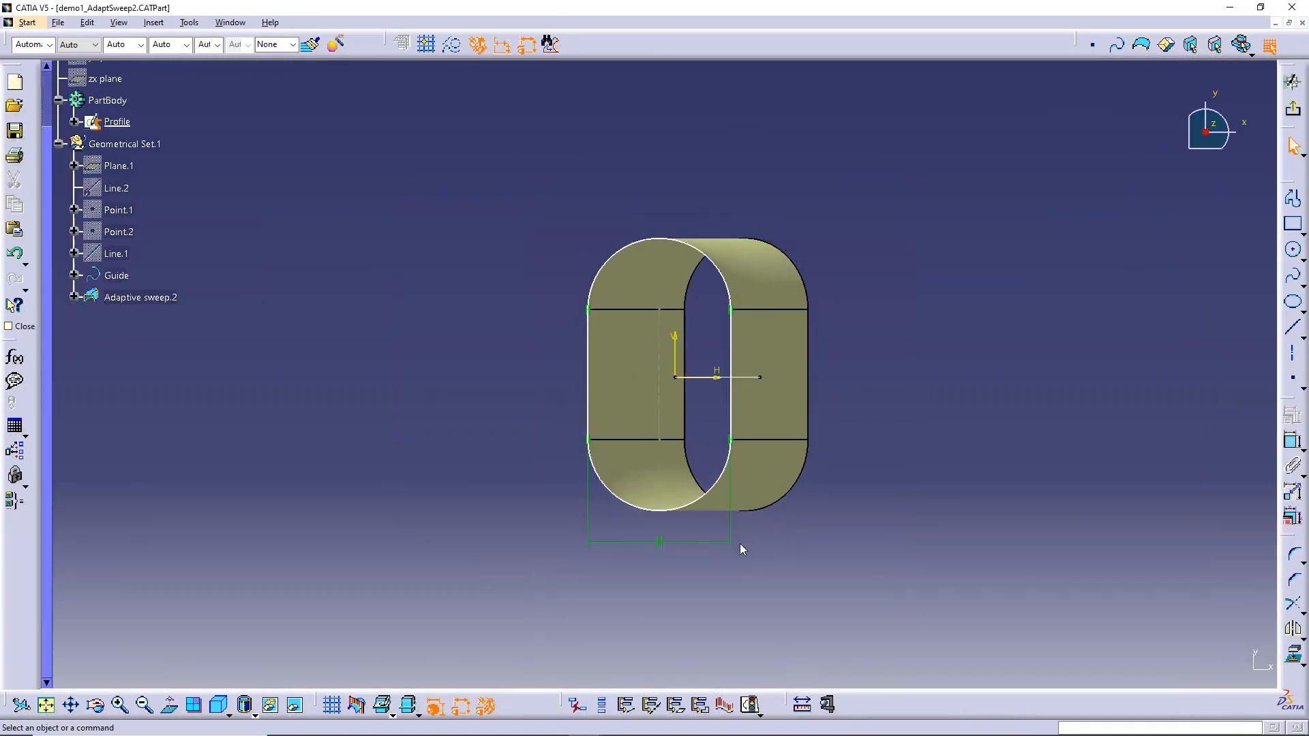
middle_click(679, 499)
mouse_move(679, 499)
middle_mouse_down()
mouse_move(841, 293)
mouse_move(797, 378)
middle_mouse_up()
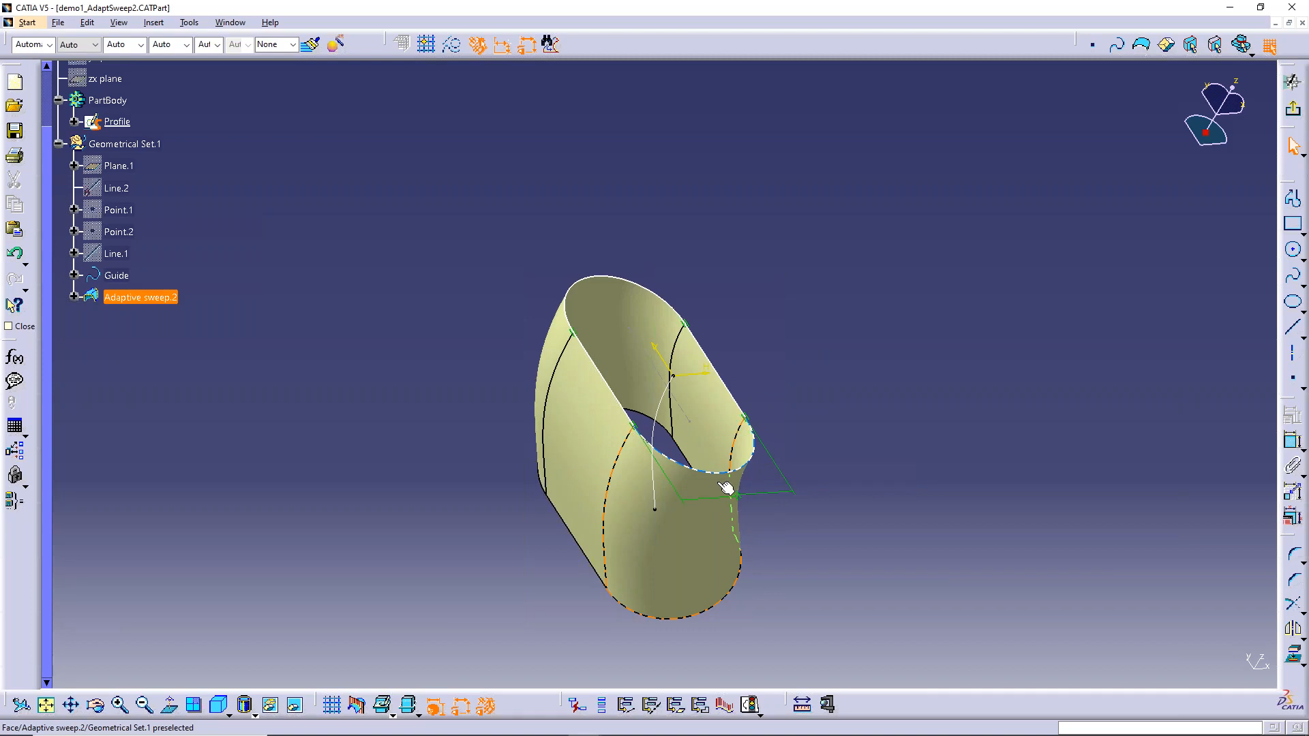
middle_click_drag(573, 444, 606, 429)
- Switch to the AdaptSweep2 part and close it without saving its changes
left_click(230, 23)
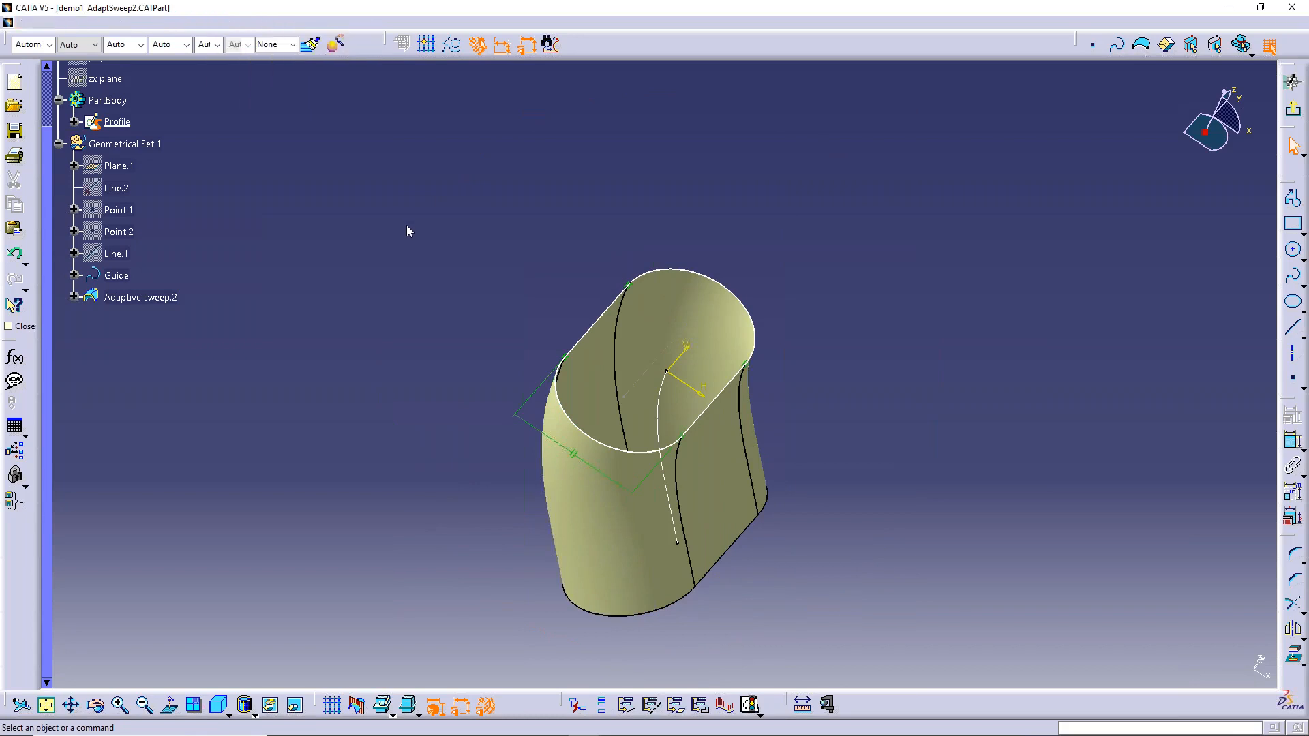
key("alt+Tab")
left_click(771, 471)
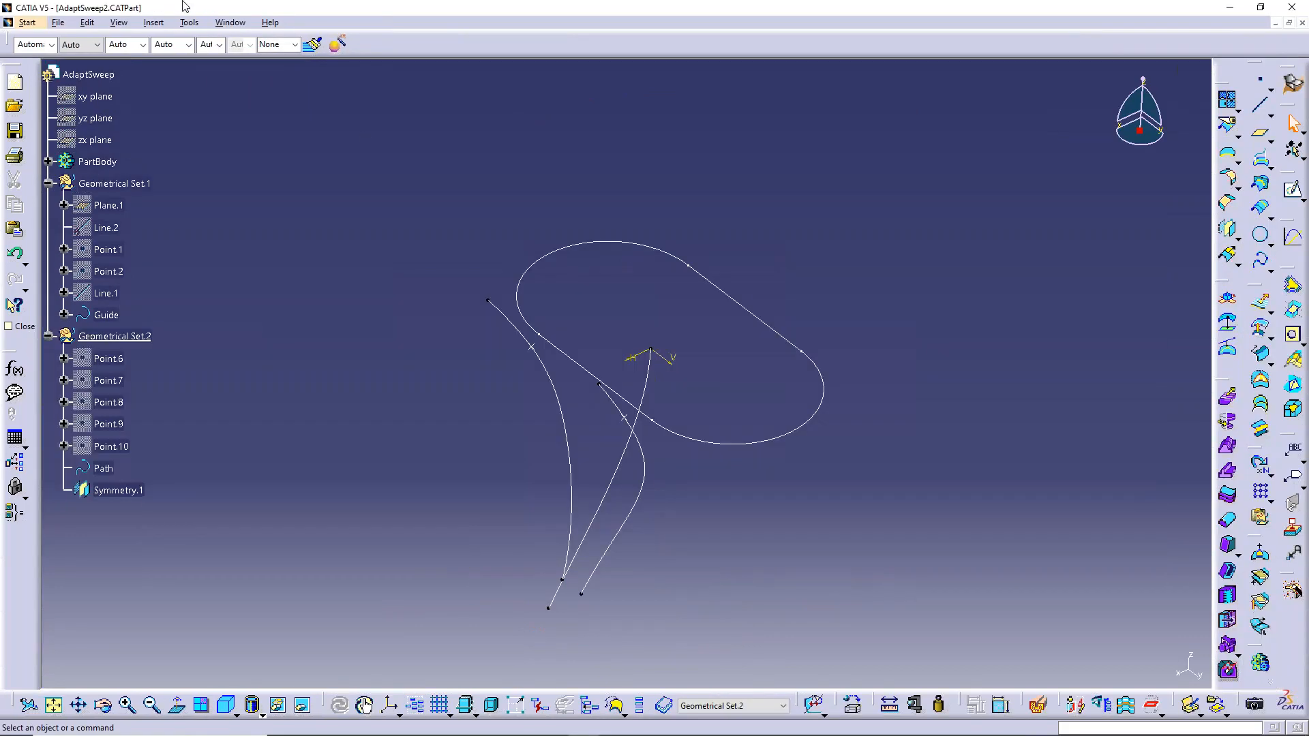
left_click(230, 22)
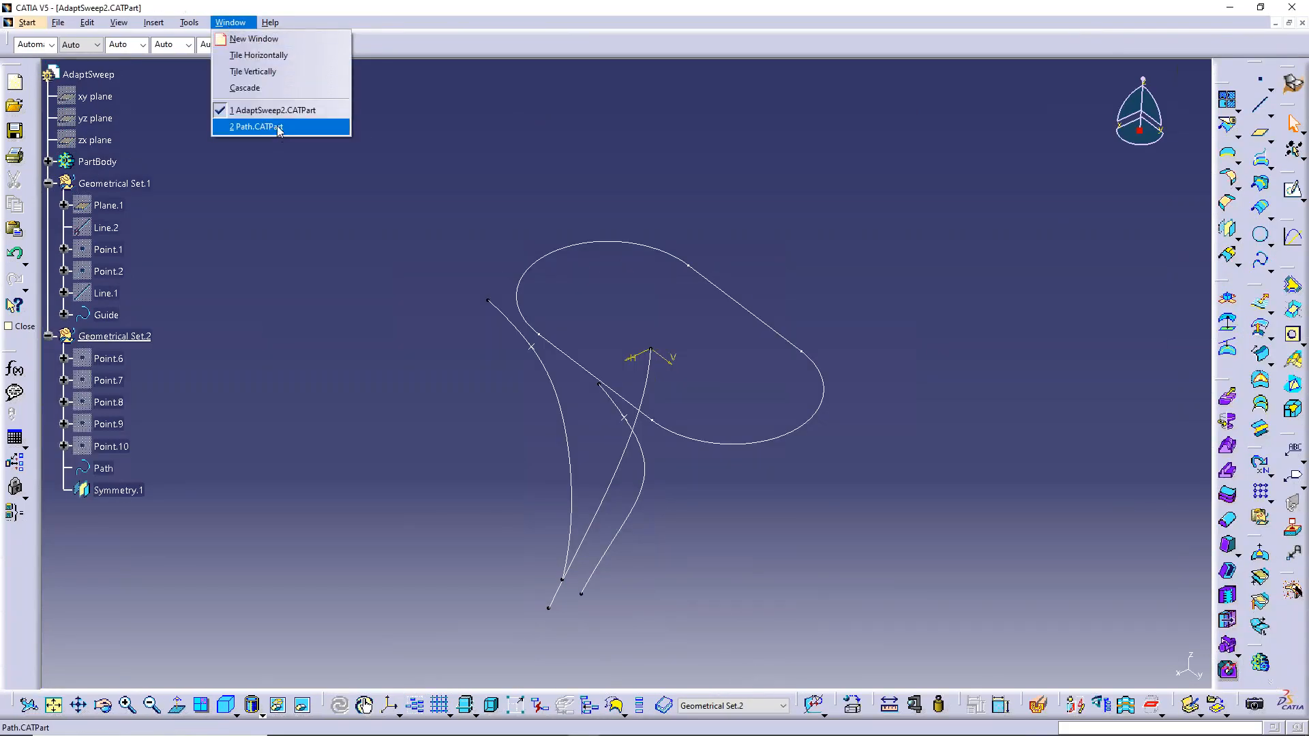
left_click(277, 126)
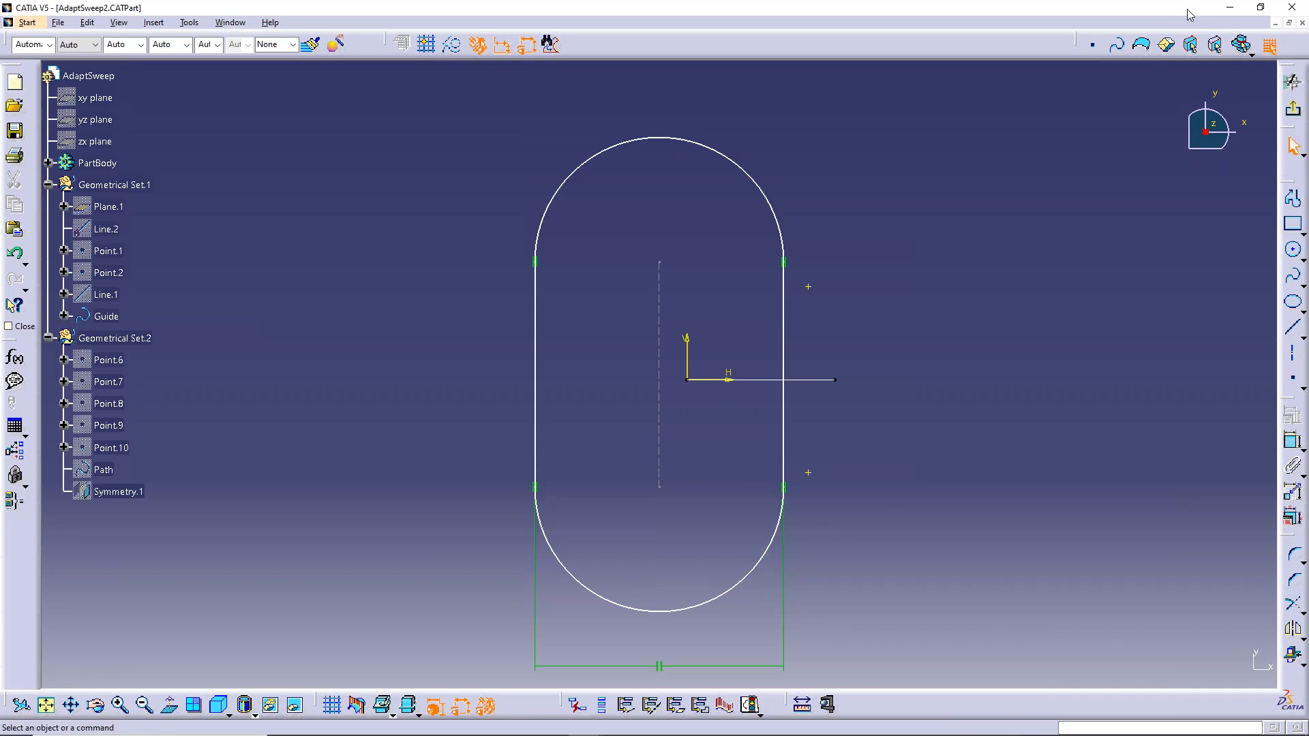
left_click(1302, 22)
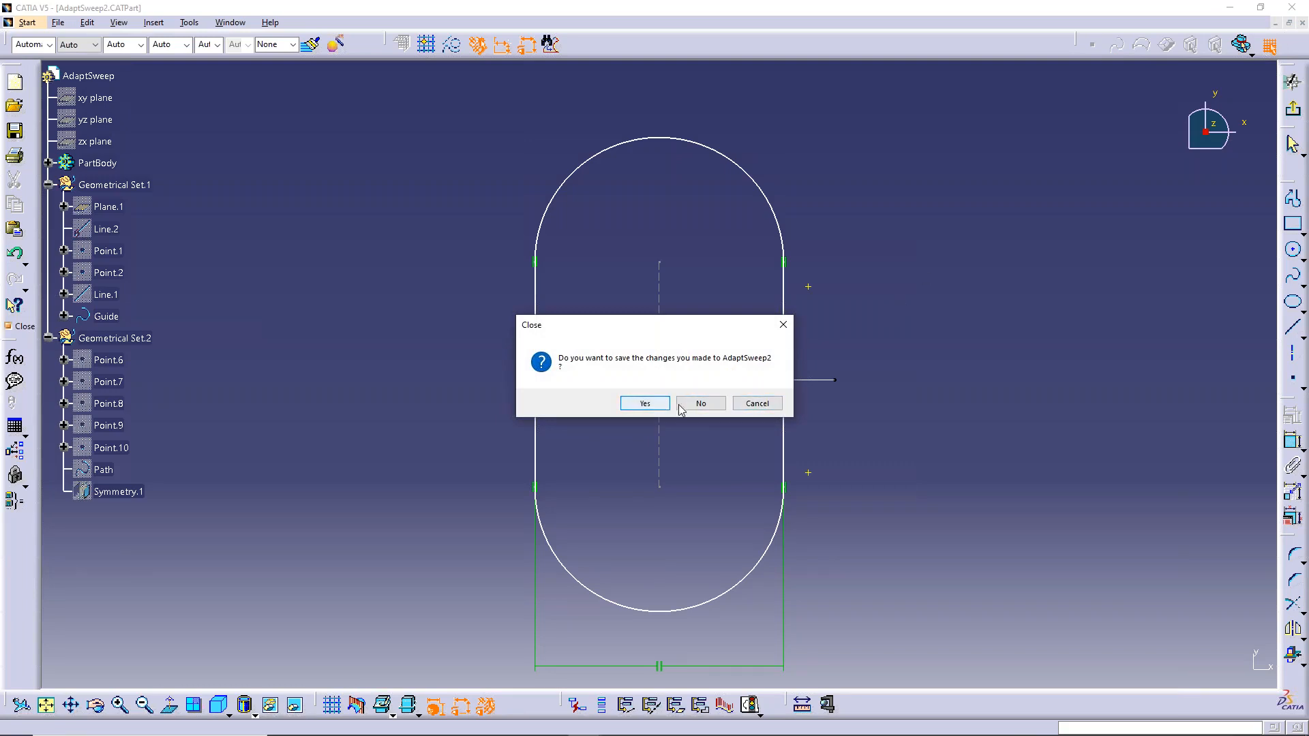
left_click(702, 404)
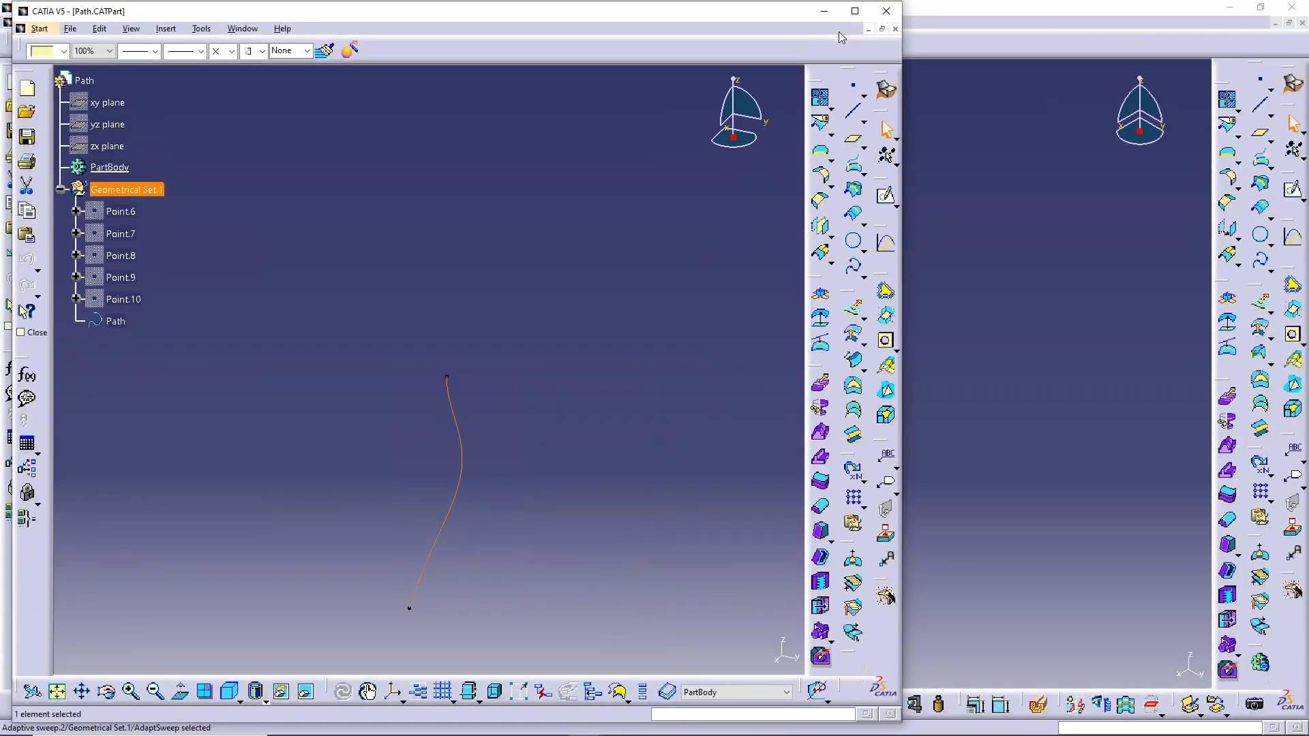
- Maximize the demo1_AdaptSweep2 part and open the Adaptive sweep.2 definition to review UserSection.1 and its supporting point
left_click(1038, 59)
left_click_drag(1047, 8, 962, 55)
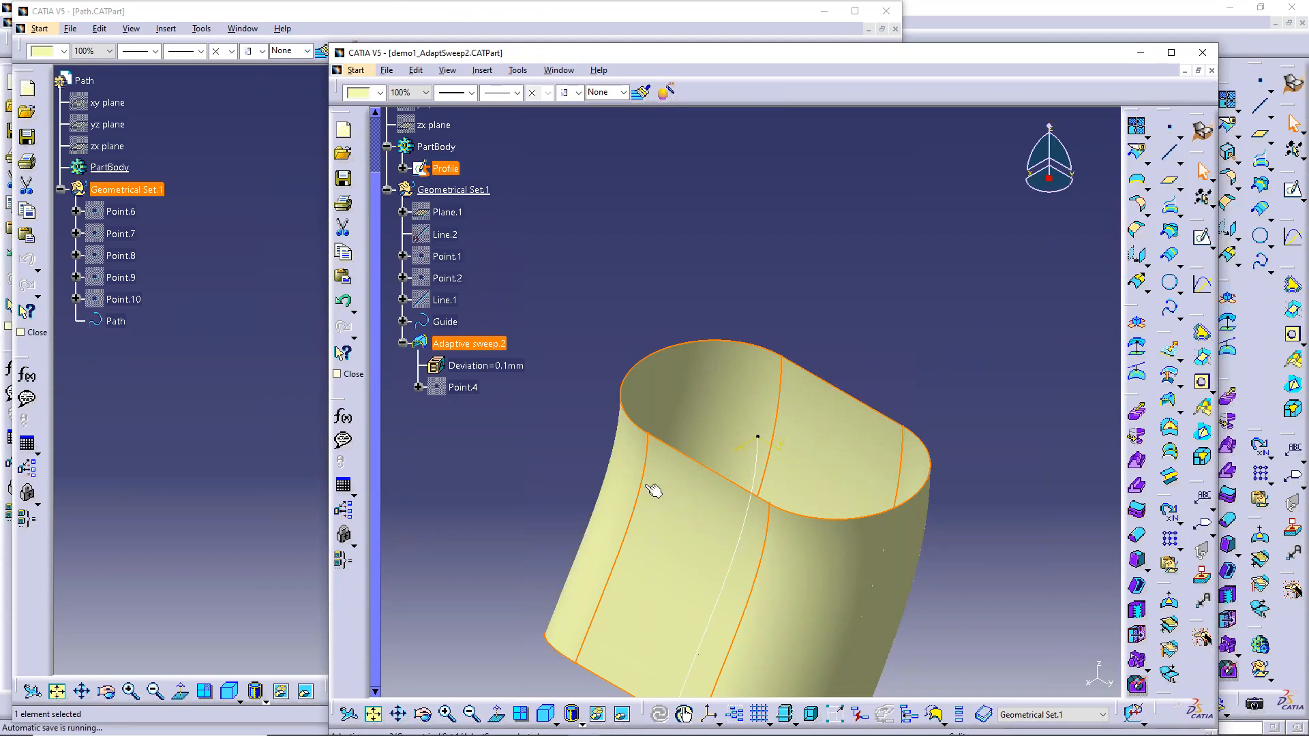
left_click(1172, 53)
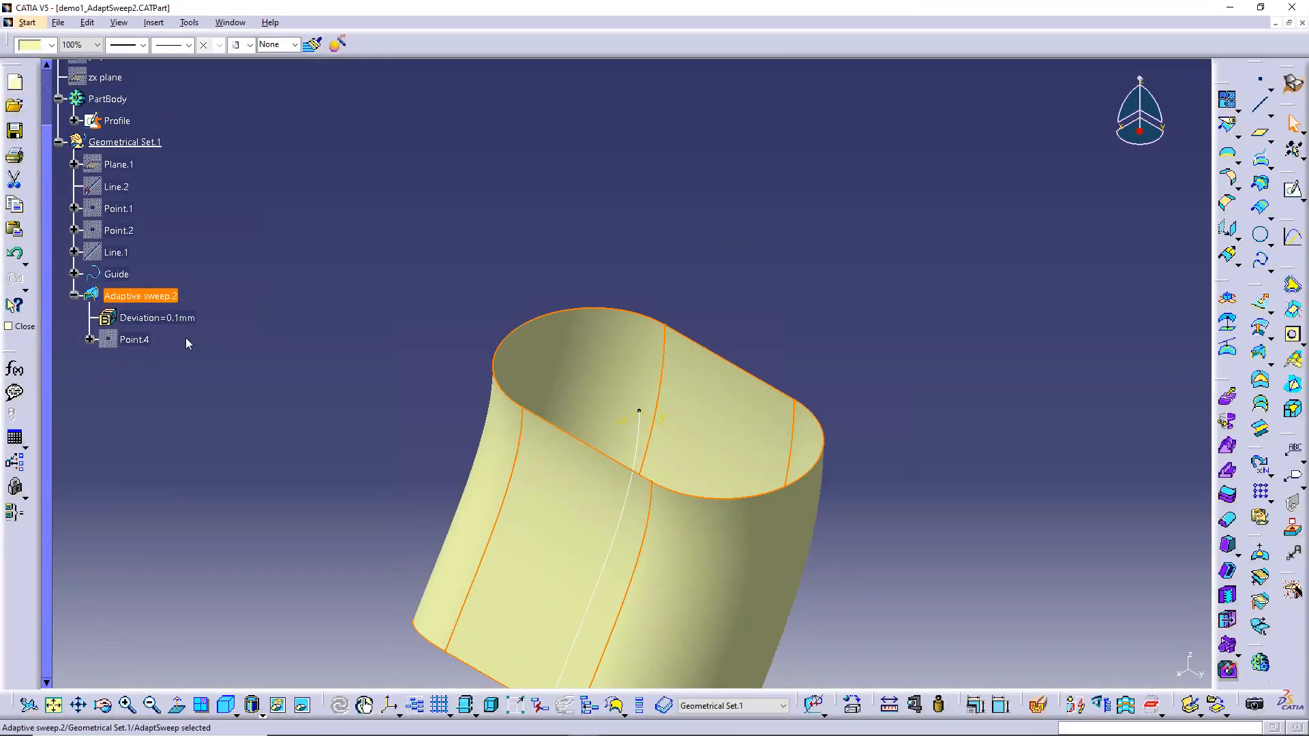
right_click(152, 295)
left_click(513, 482)
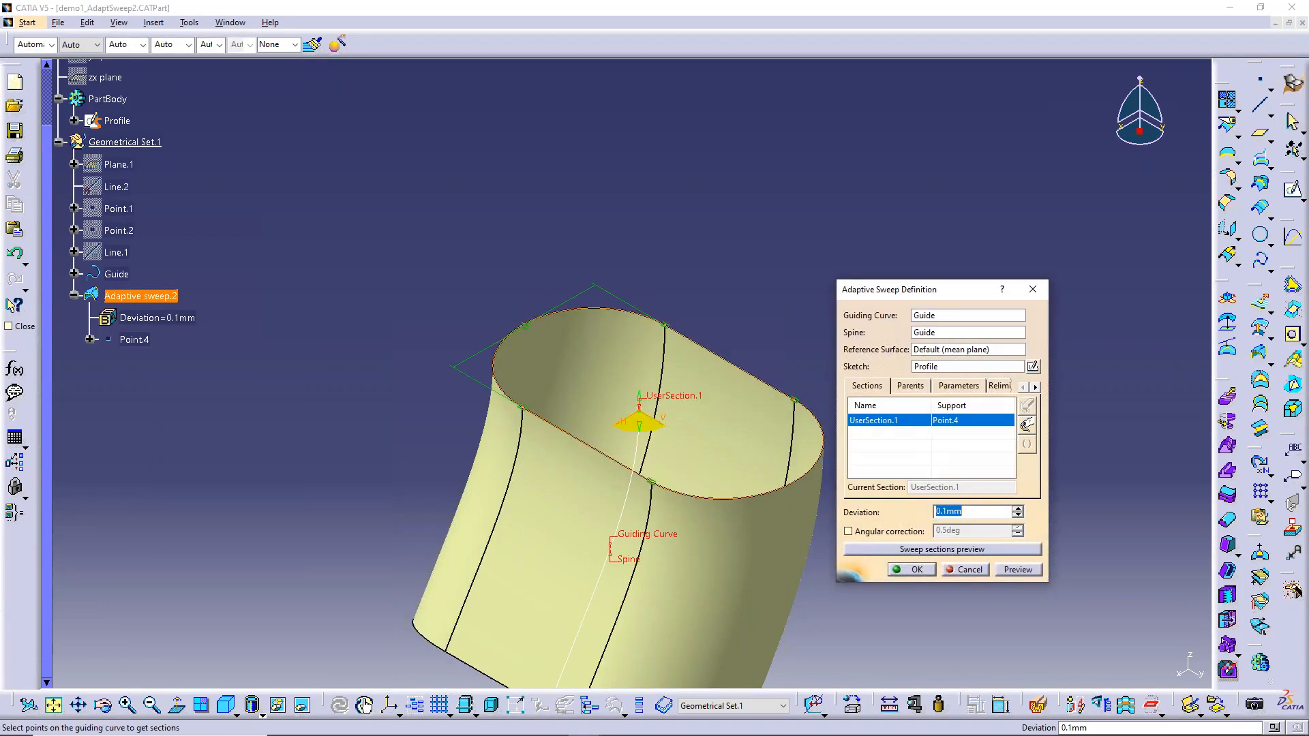
right_click(903, 435)
left_click(881, 420)
left_click(138, 341)
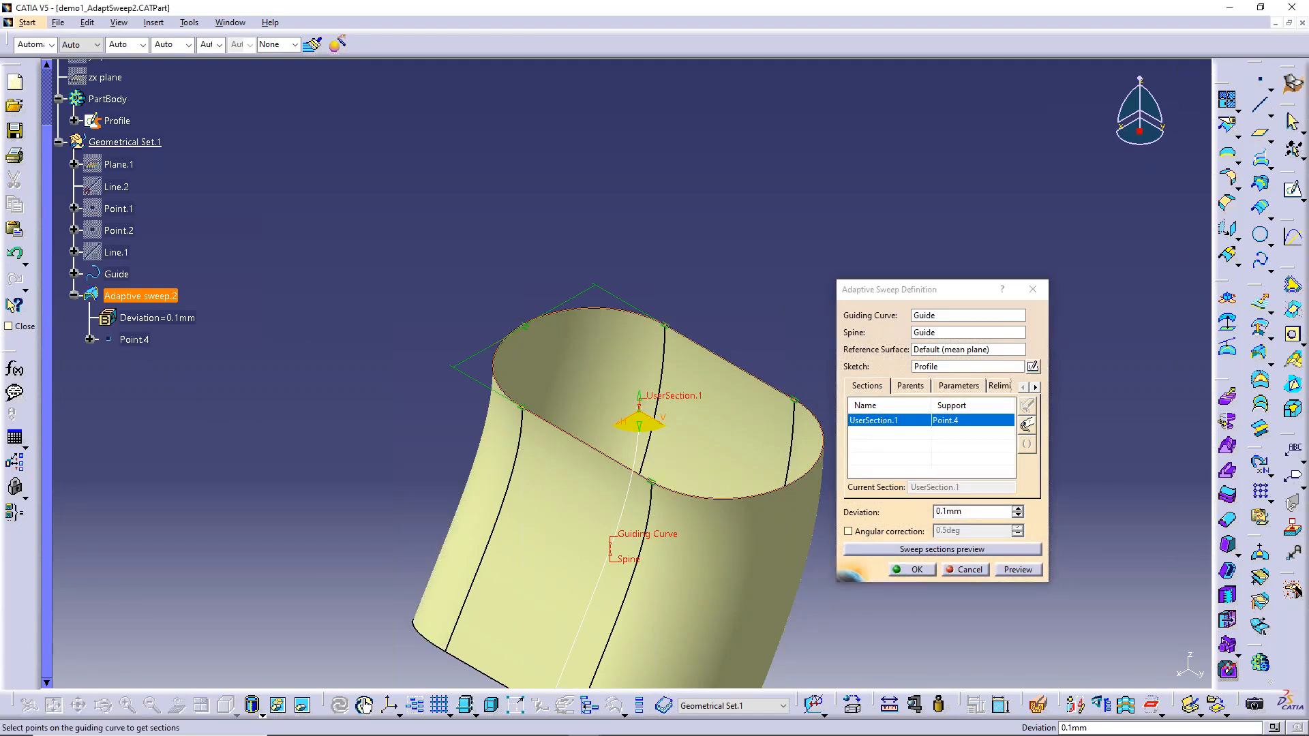
- Switch back to the demo1_AdaptSweep2_using-Explicit_Sweep part and inspect the whole swept surface
left_click(230, 23)
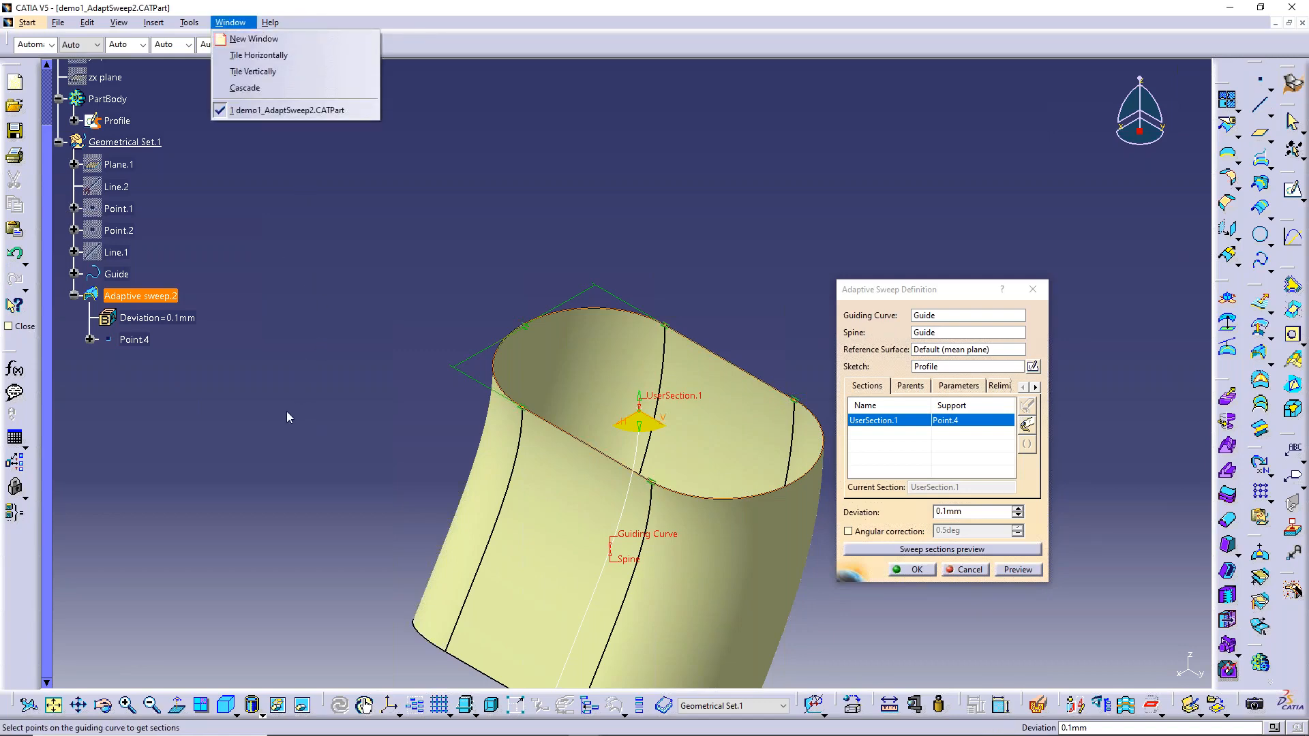
key("alt+Tab")
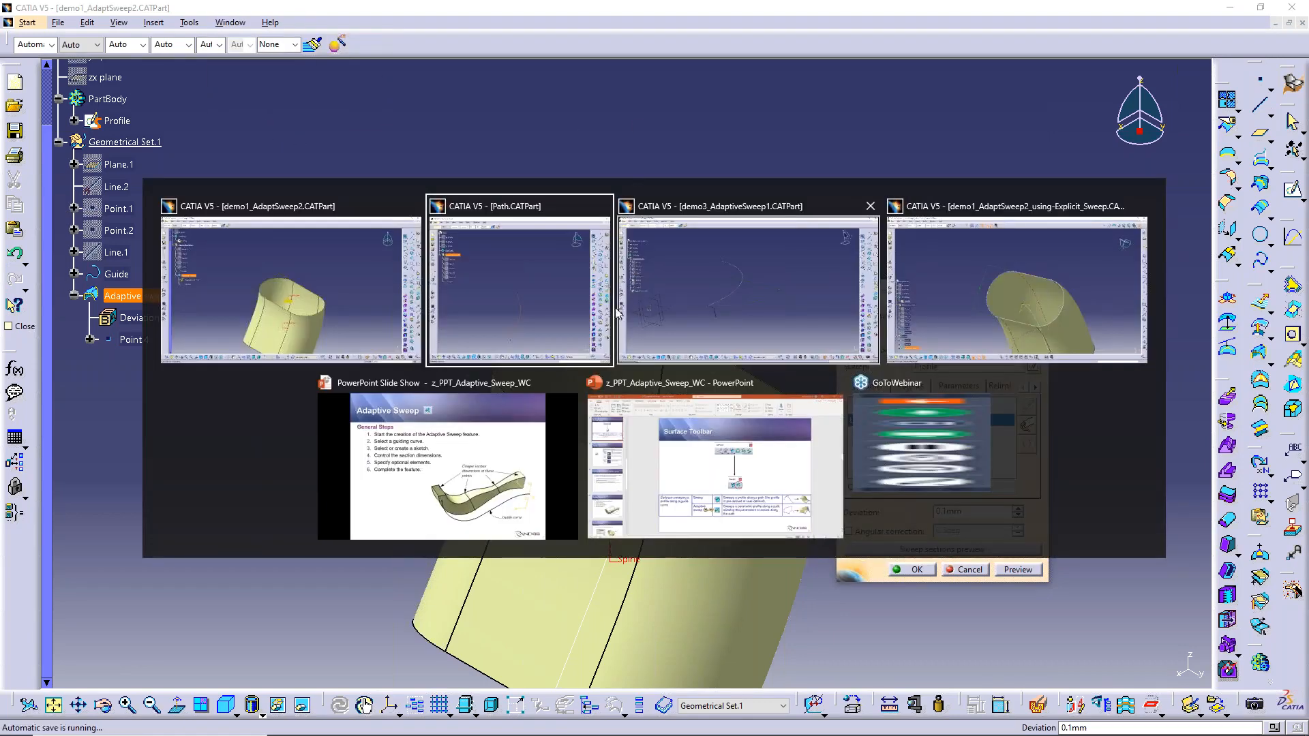
left_click(947, 329)
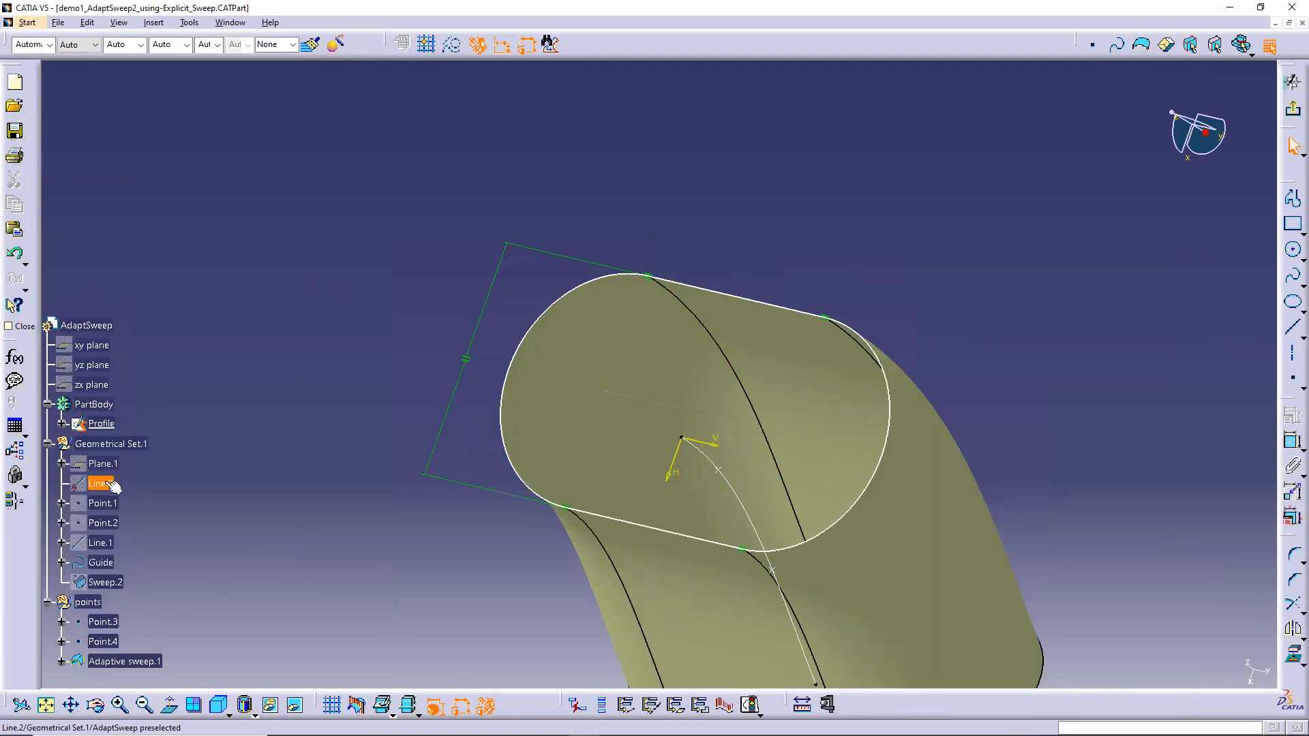
left_click_drag(48, 502, 58, 308)
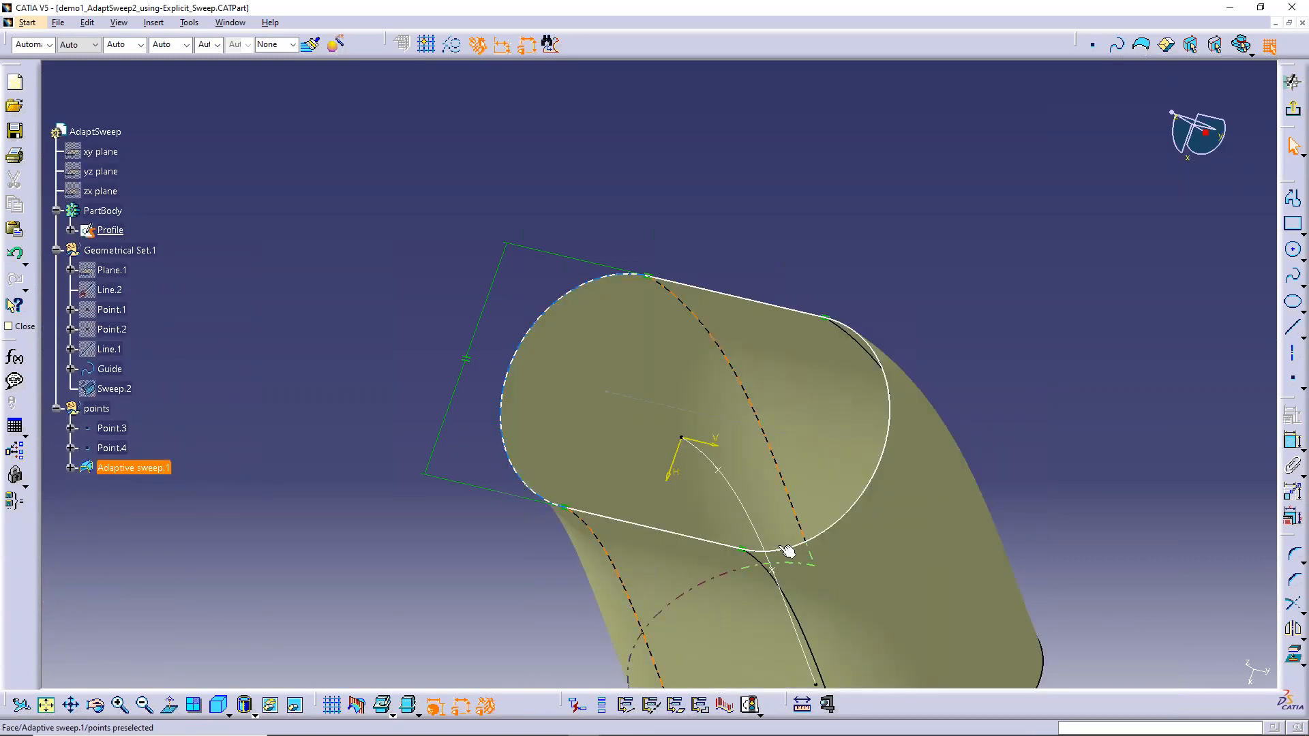
left_click(45, 705)
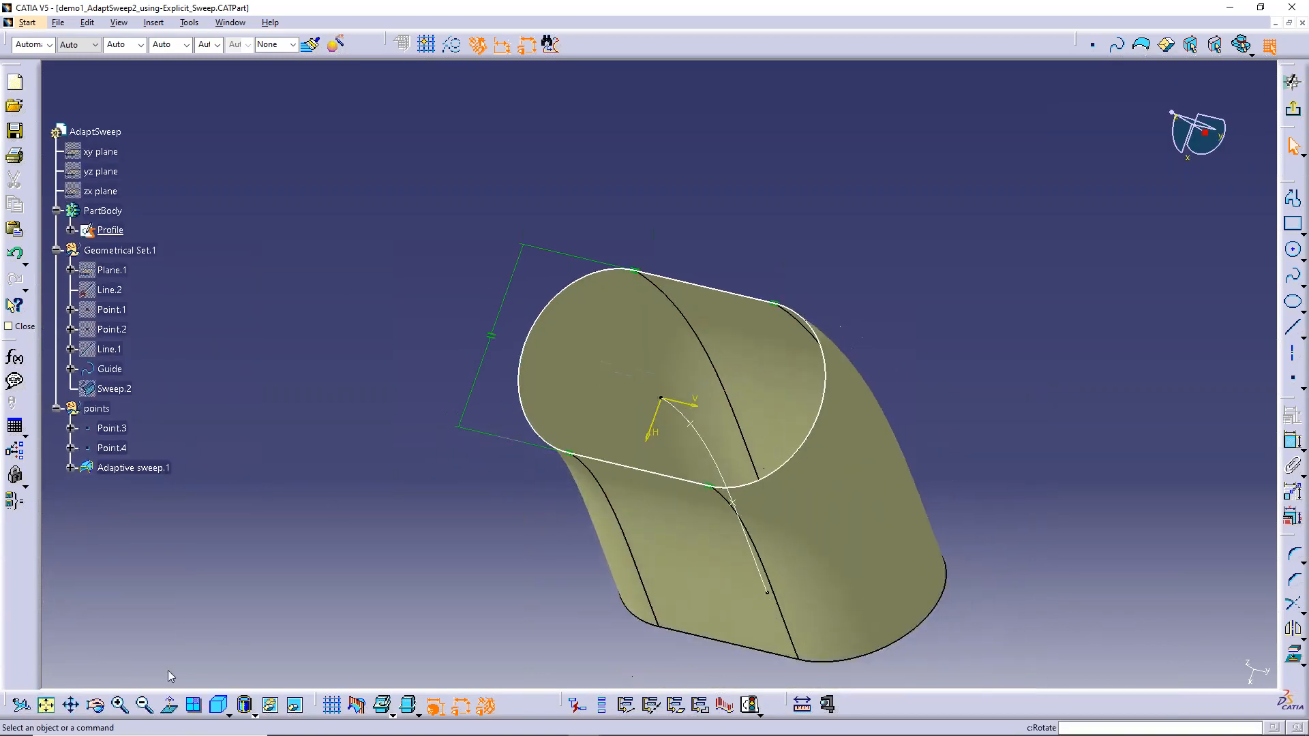
middle_click_drag(682, 354, 871, 329)
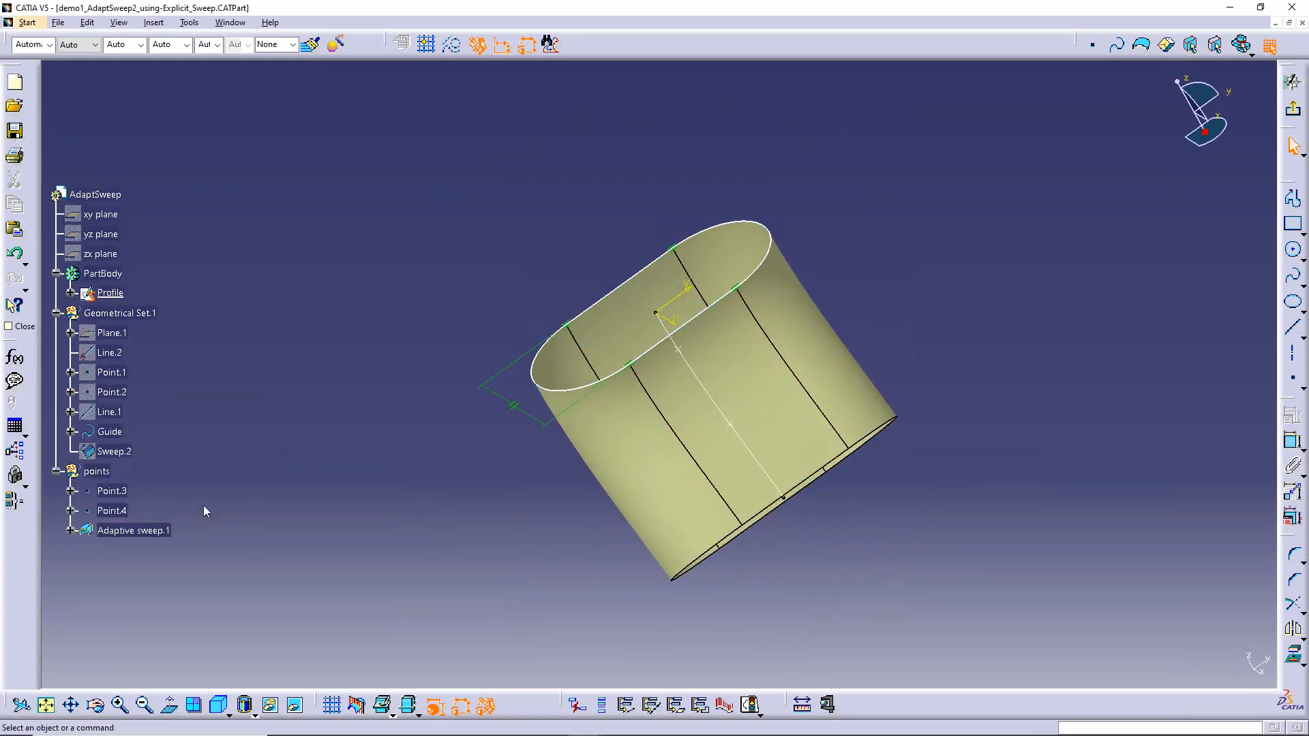
- Review the Sweep.2 swept surface definition again and leave it without making changes
left_click(112, 452)
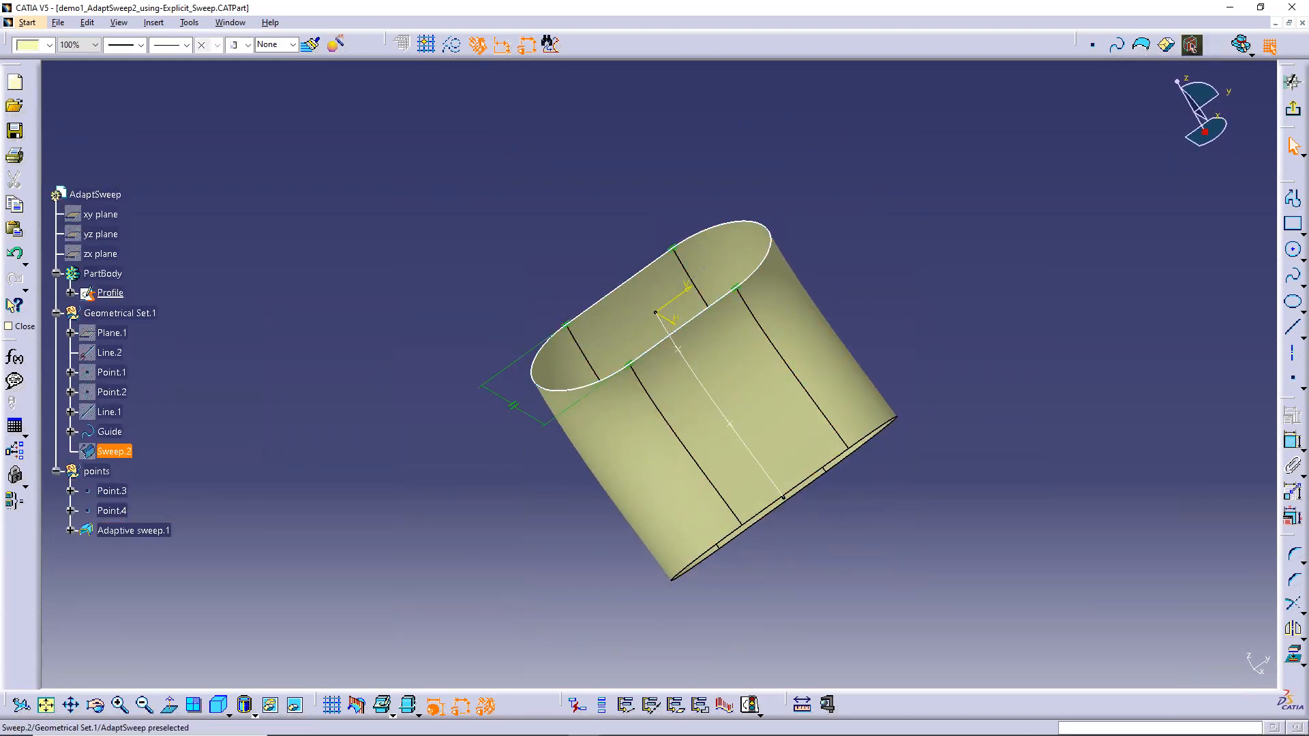
double_click(113, 451)
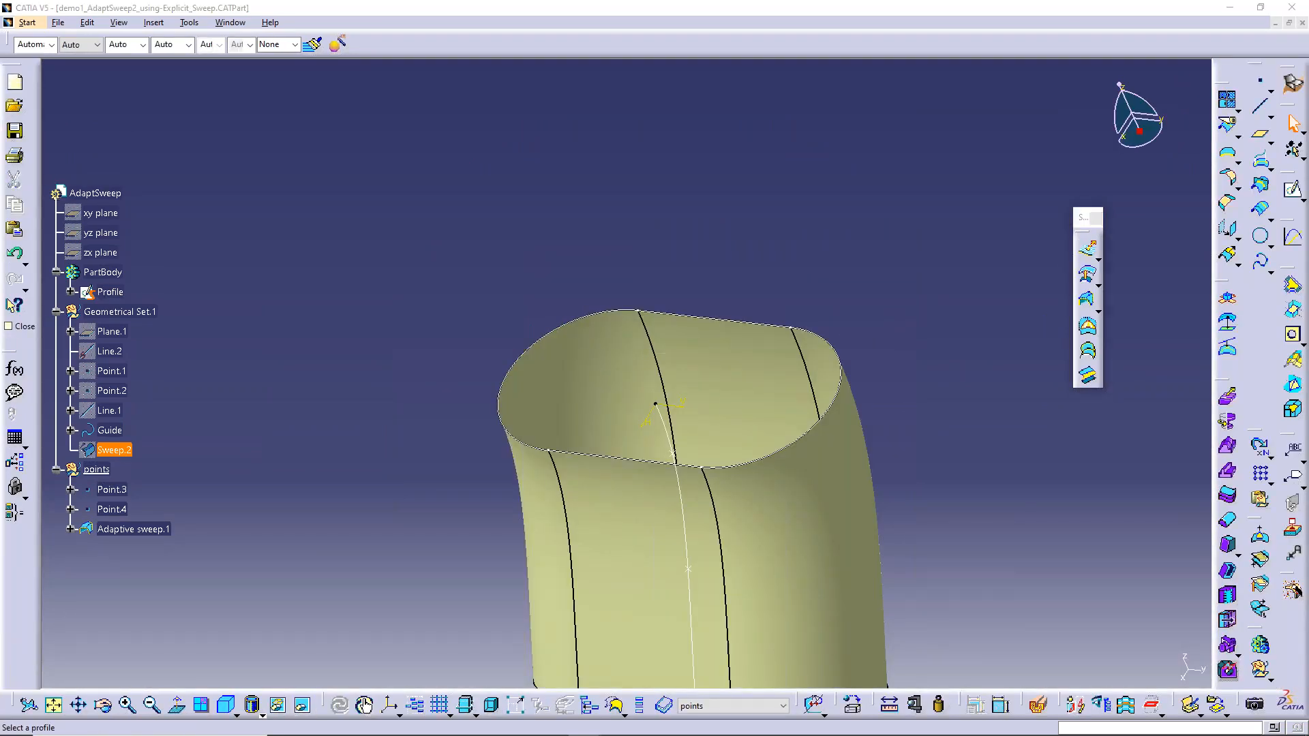
left_click(934, 609)
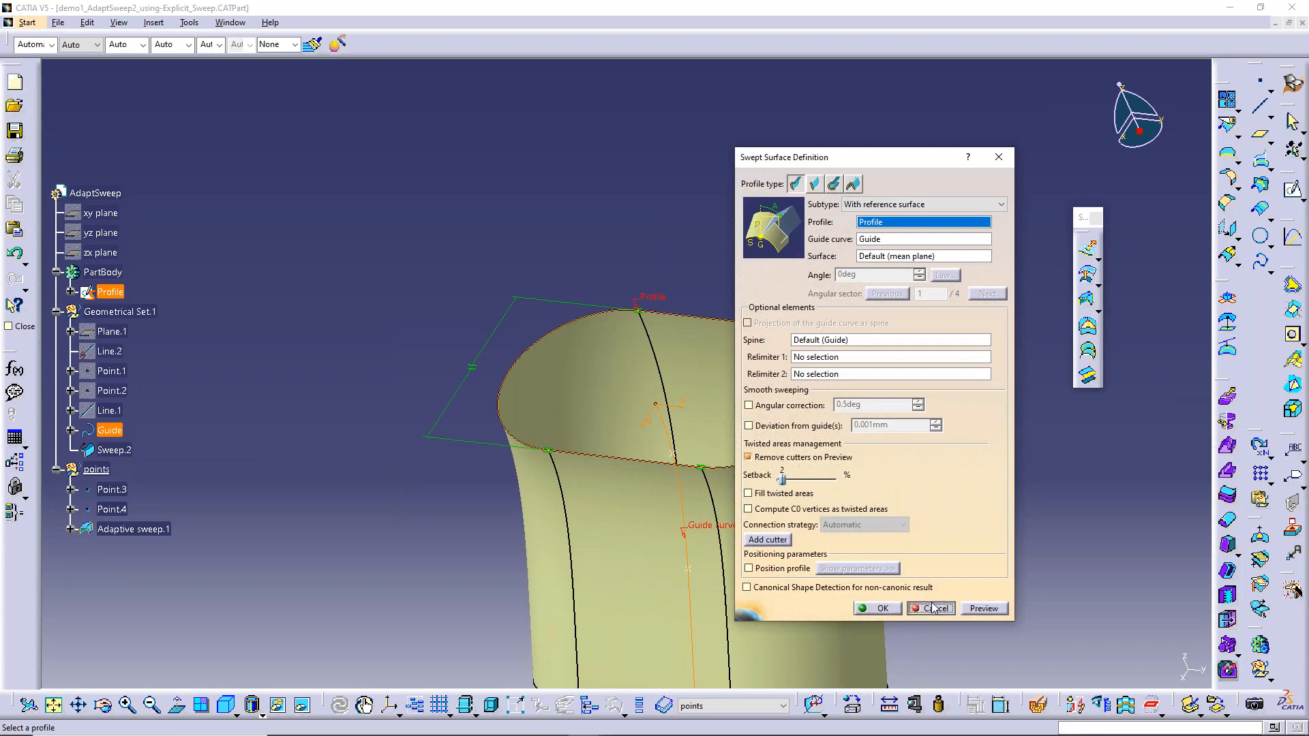
right_click(127, 451)
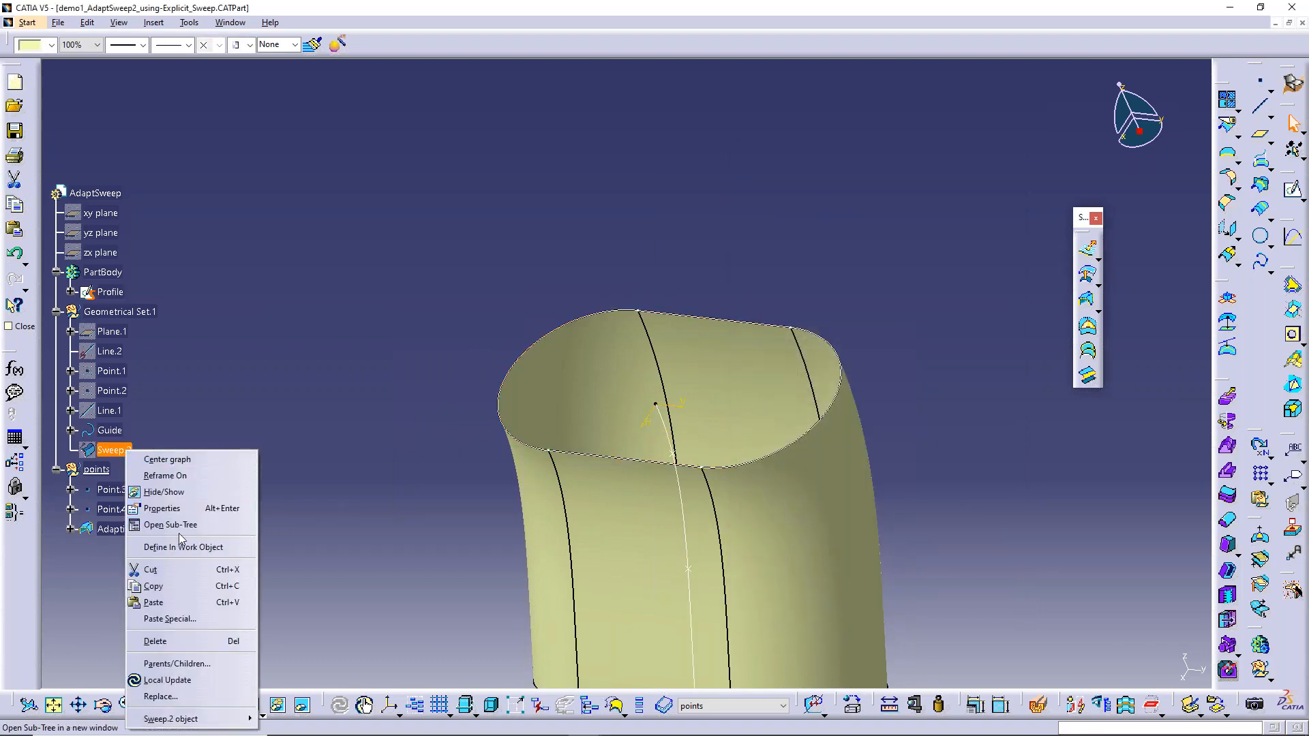
left_click(102, 552)
- Edit Adaptive sweep.1 and add sections at Point.3, Point.4 and the far end vertex of the Guide
double_click(113, 531)
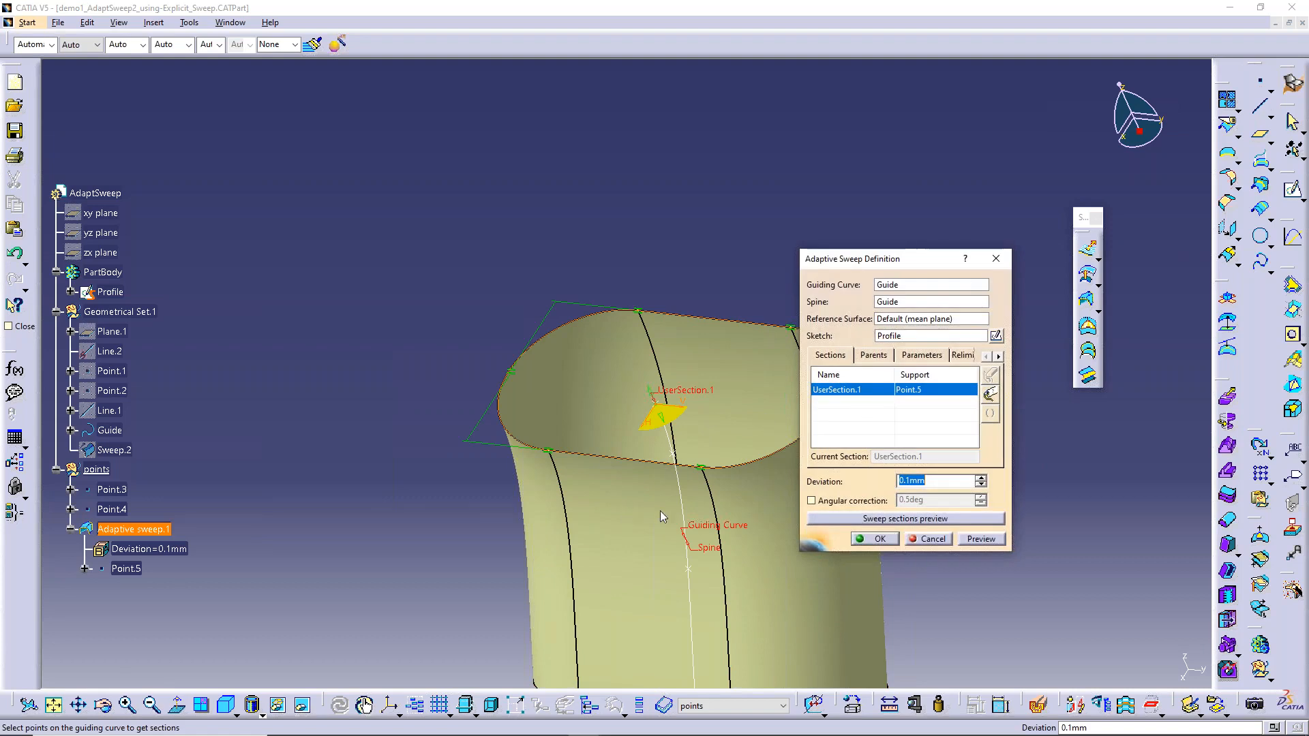
left_click(678, 461)
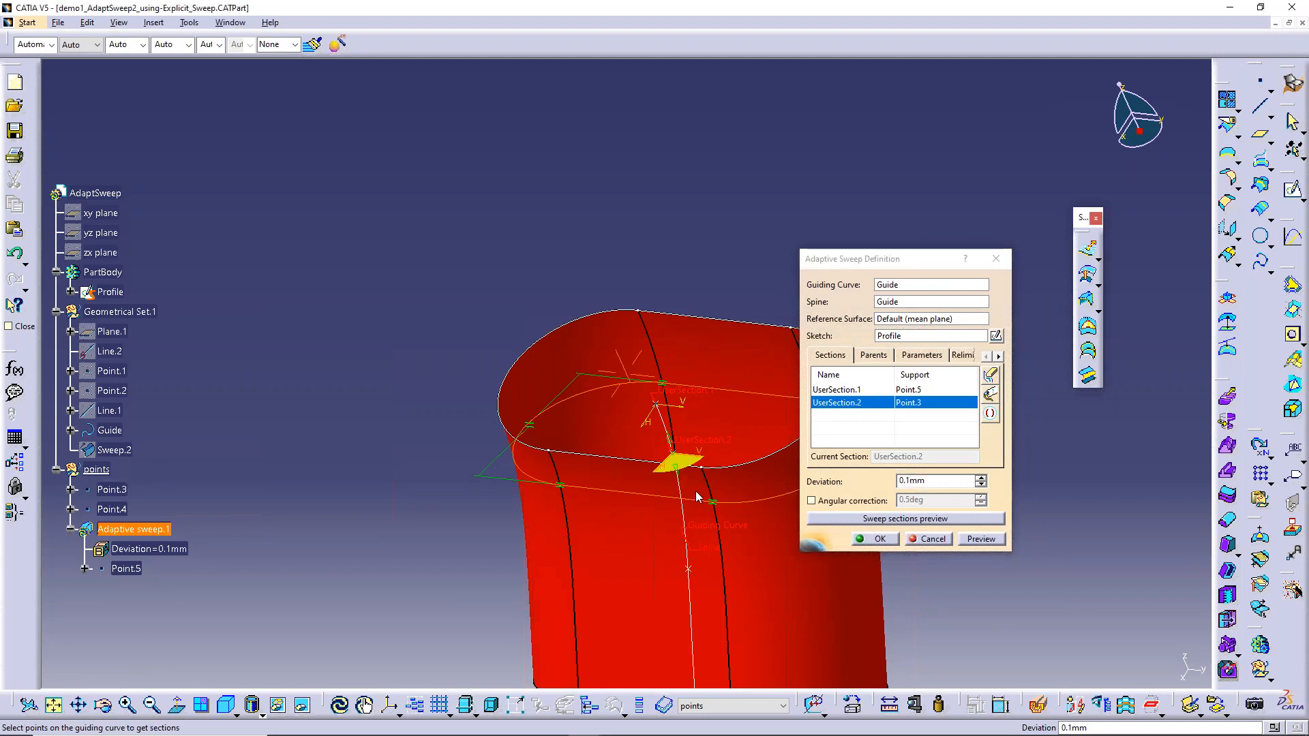
middle_click_drag(698, 496, 698, 418)
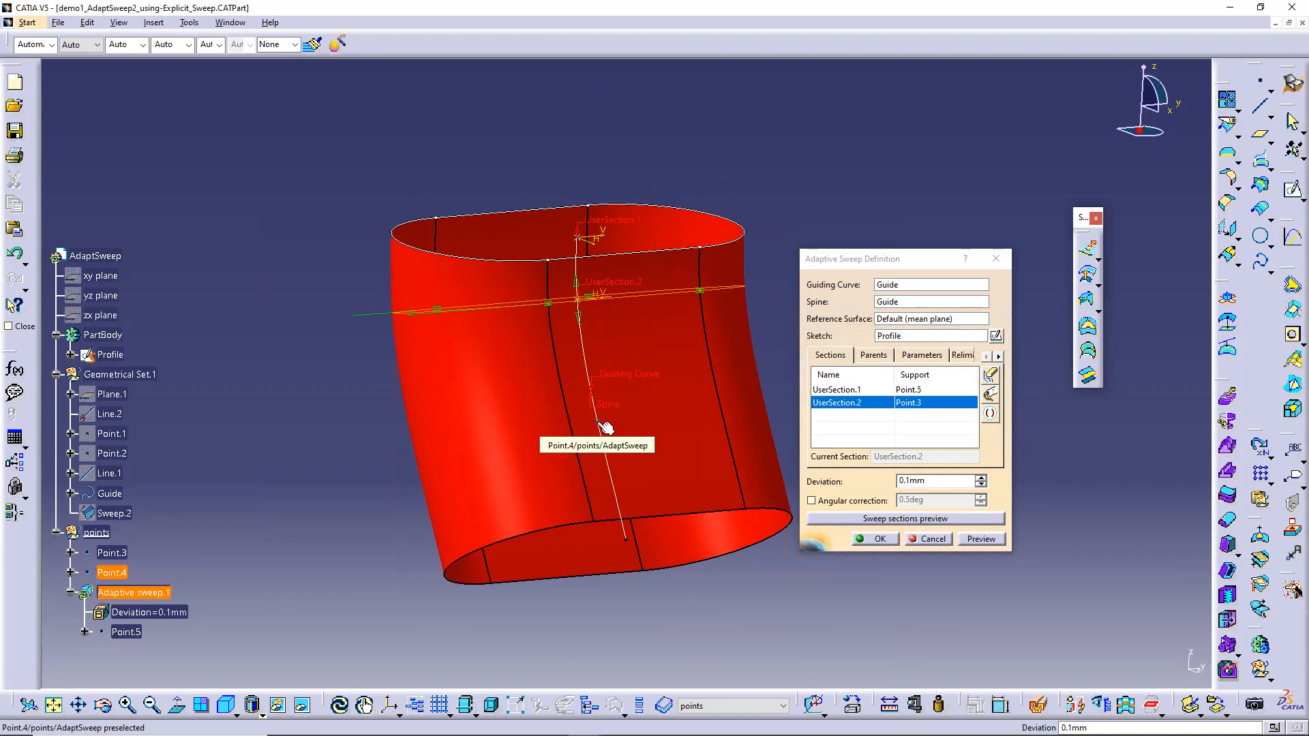
left_click(605, 427)
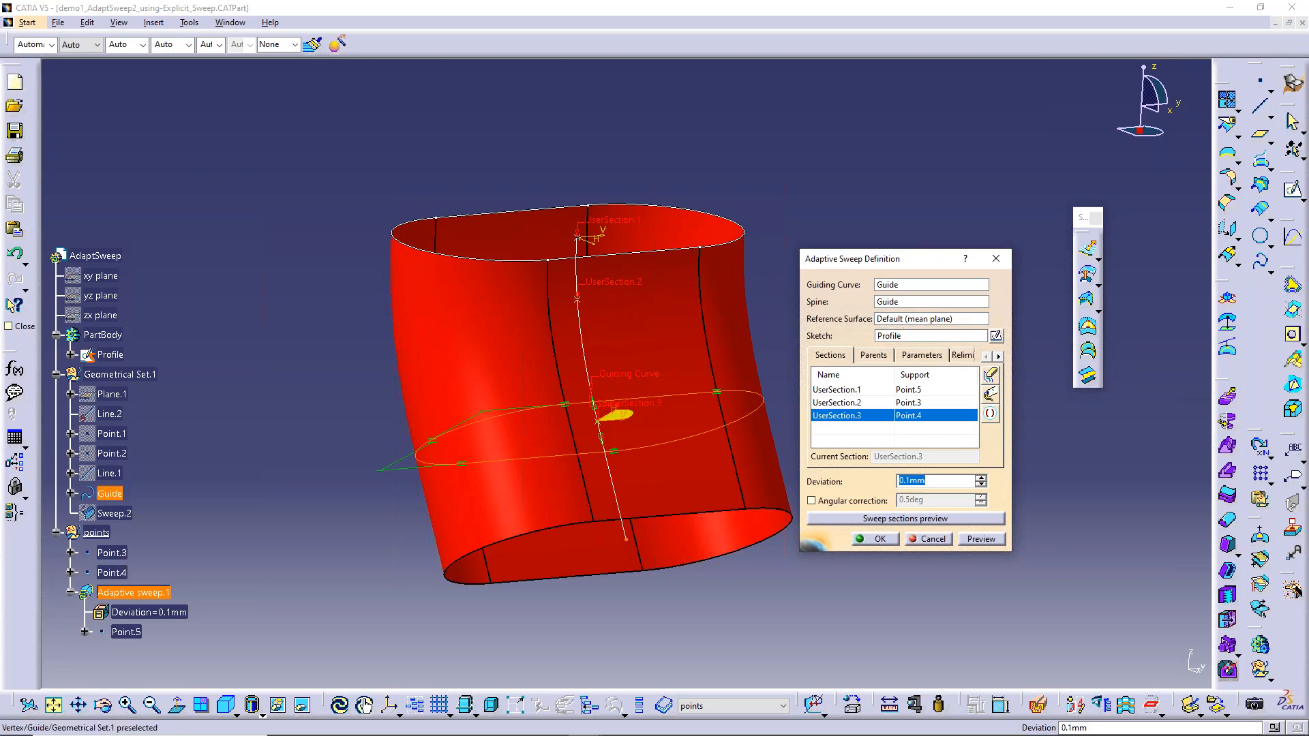
left_click(626, 538)
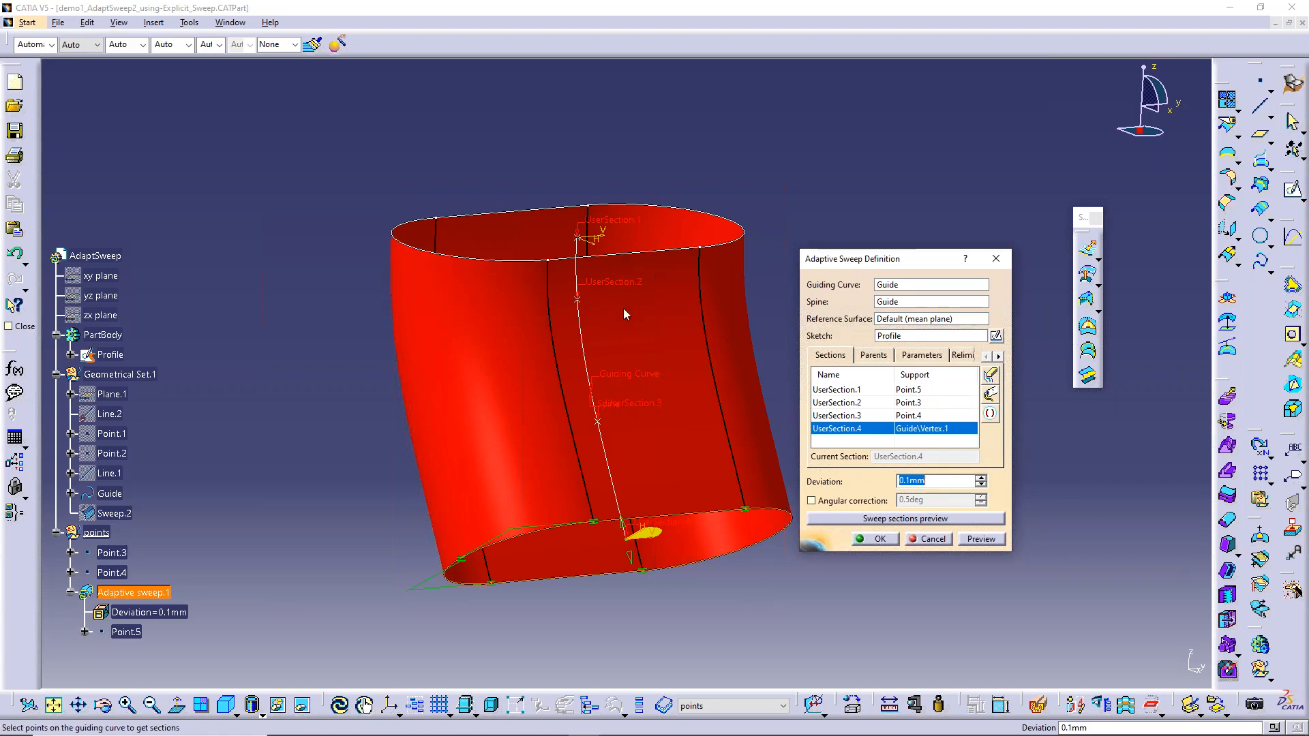
- Review the four user sections of the adaptive sweep and where each one lies along the Guide
left_click(857, 403)
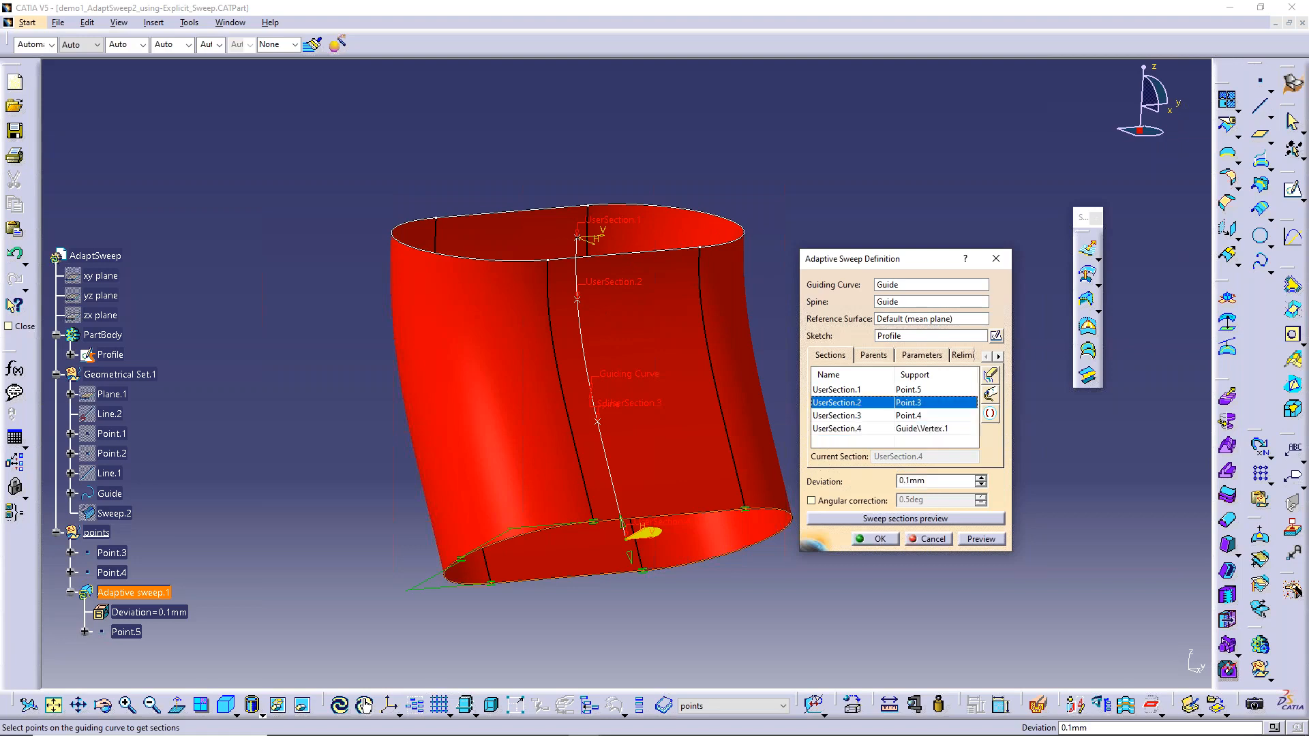
left_click(846, 391)
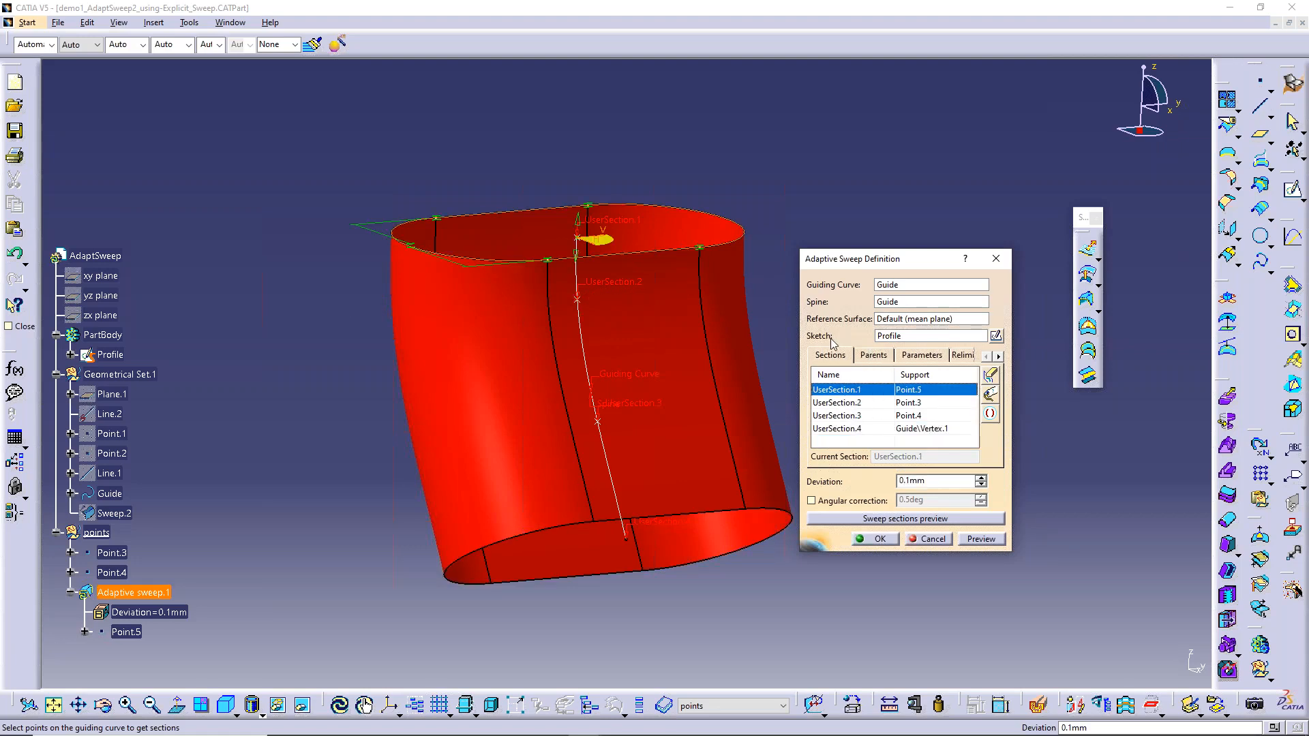
left_click(832, 402)
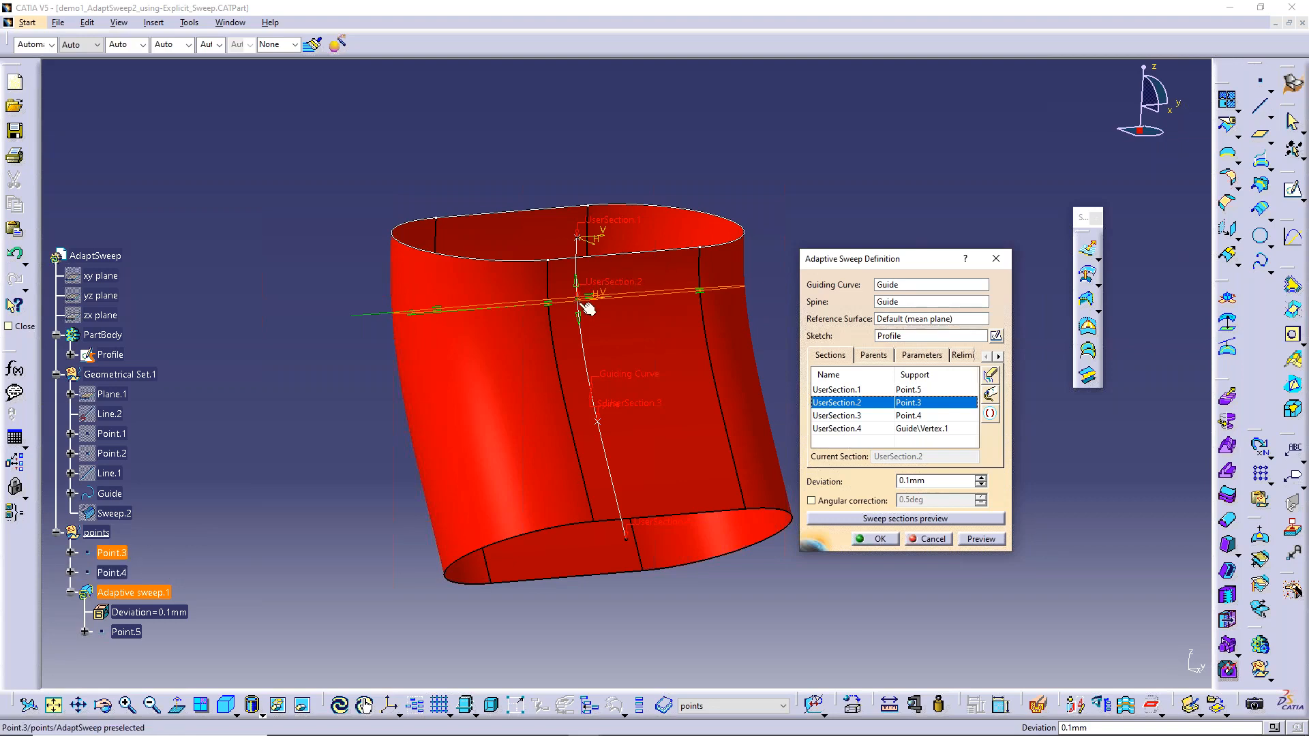
left_click(817, 415)
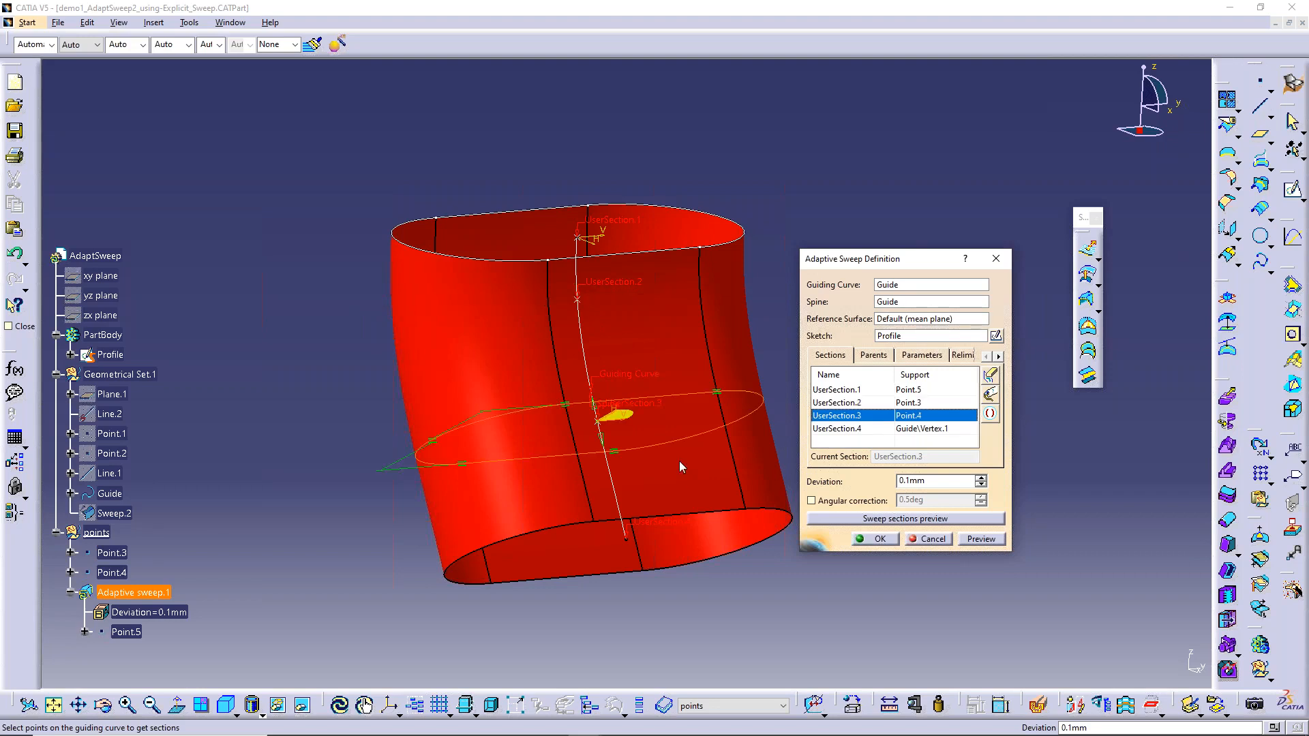
left_click(864, 429)
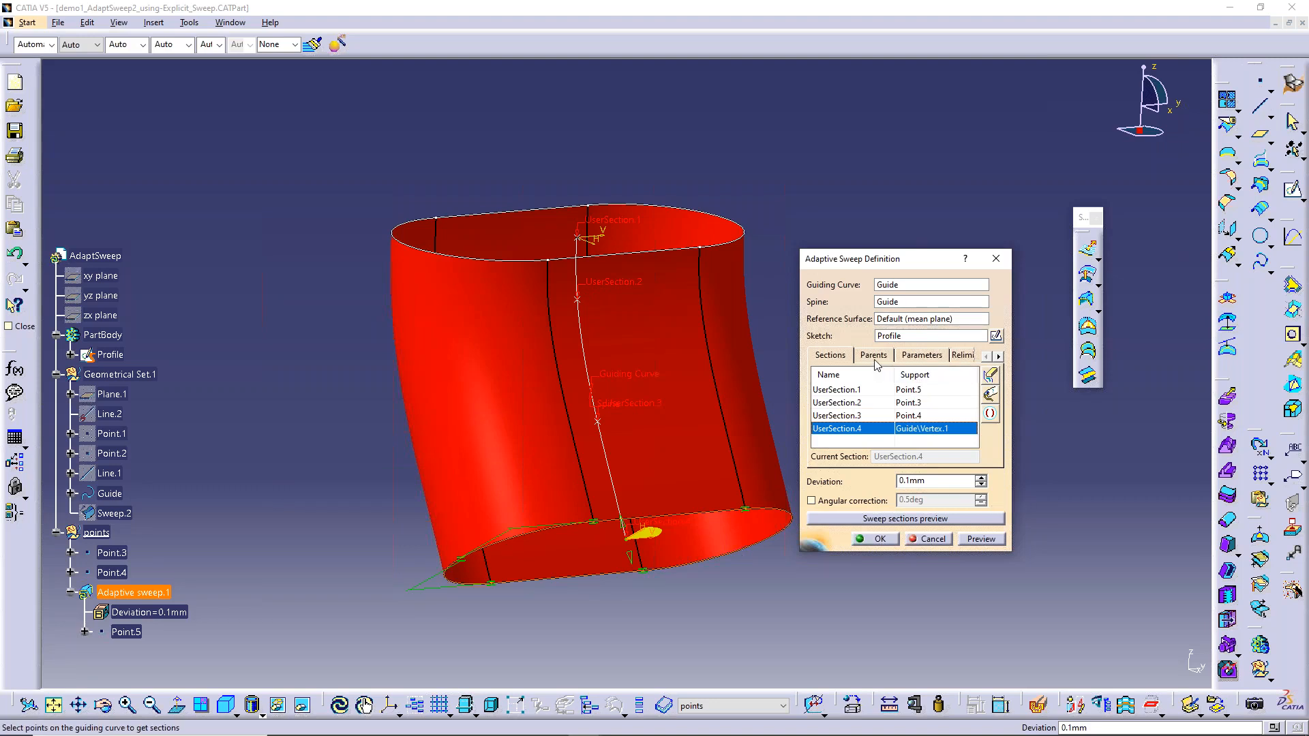
left_click(909, 356)
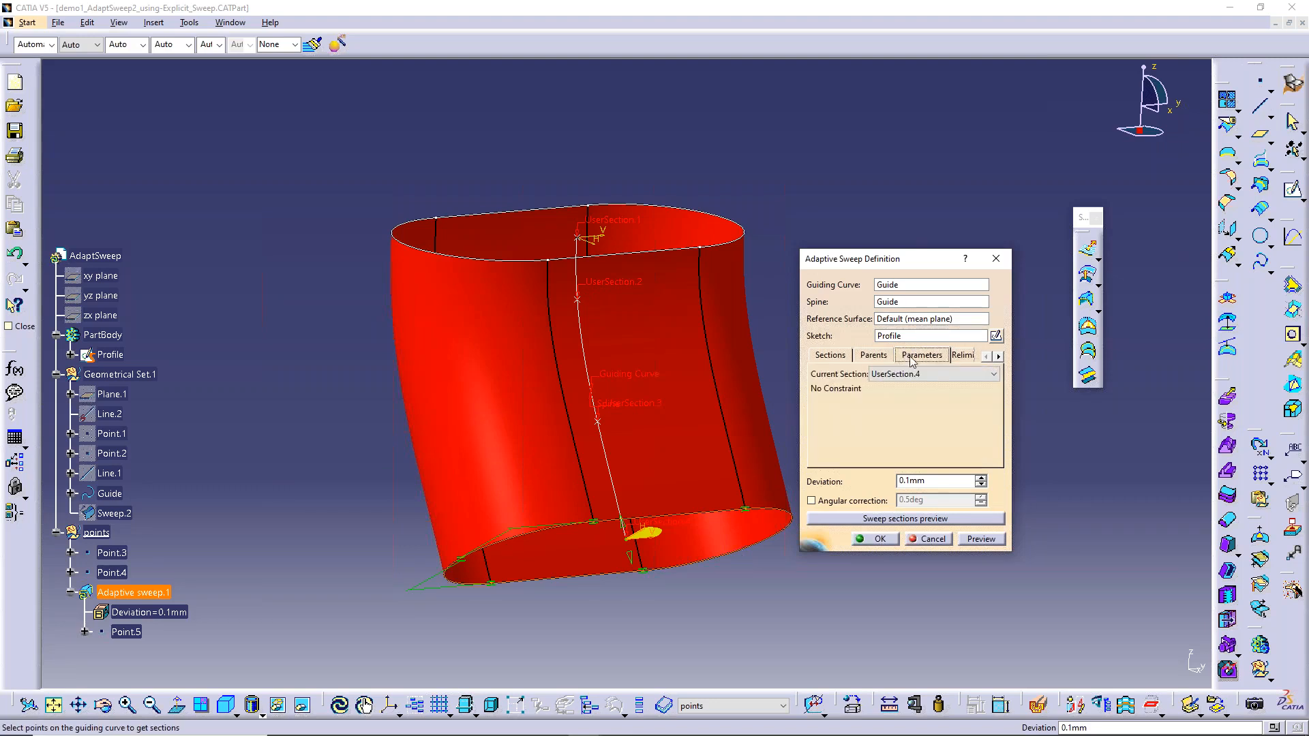
left_click(993, 374)
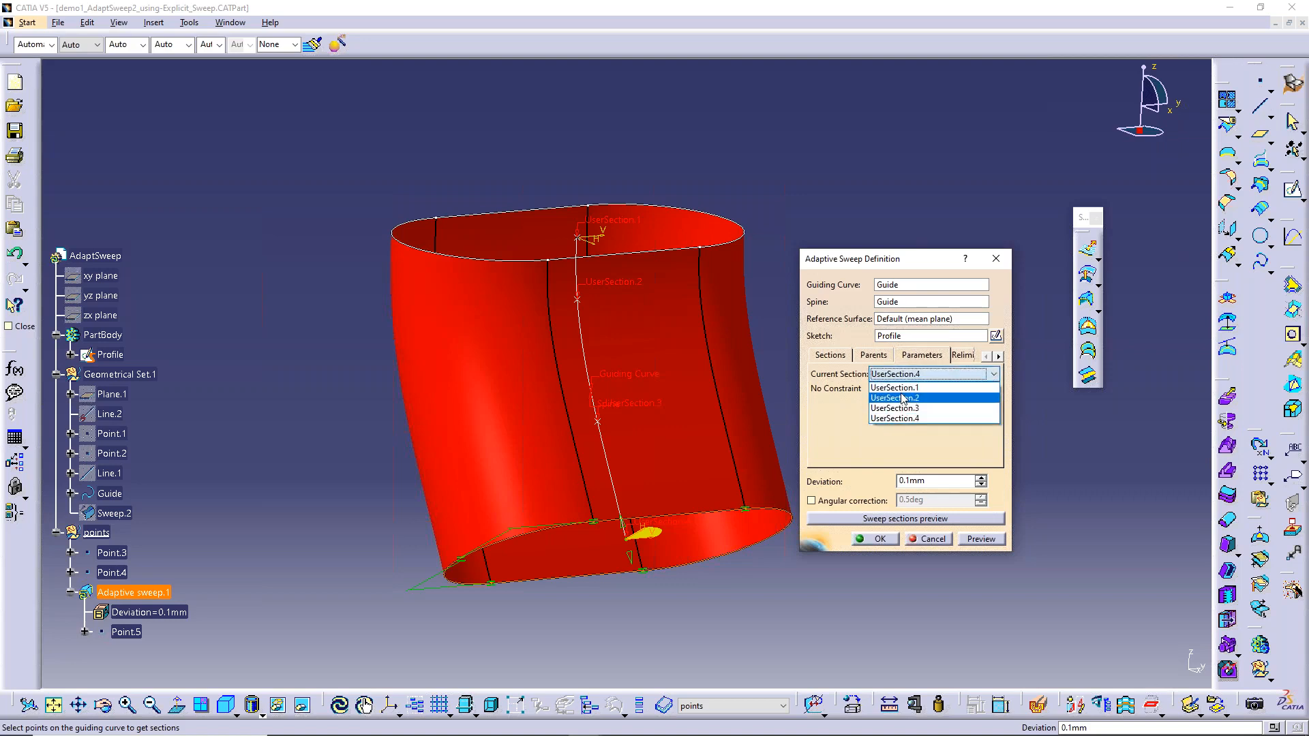
left_click(833, 359)
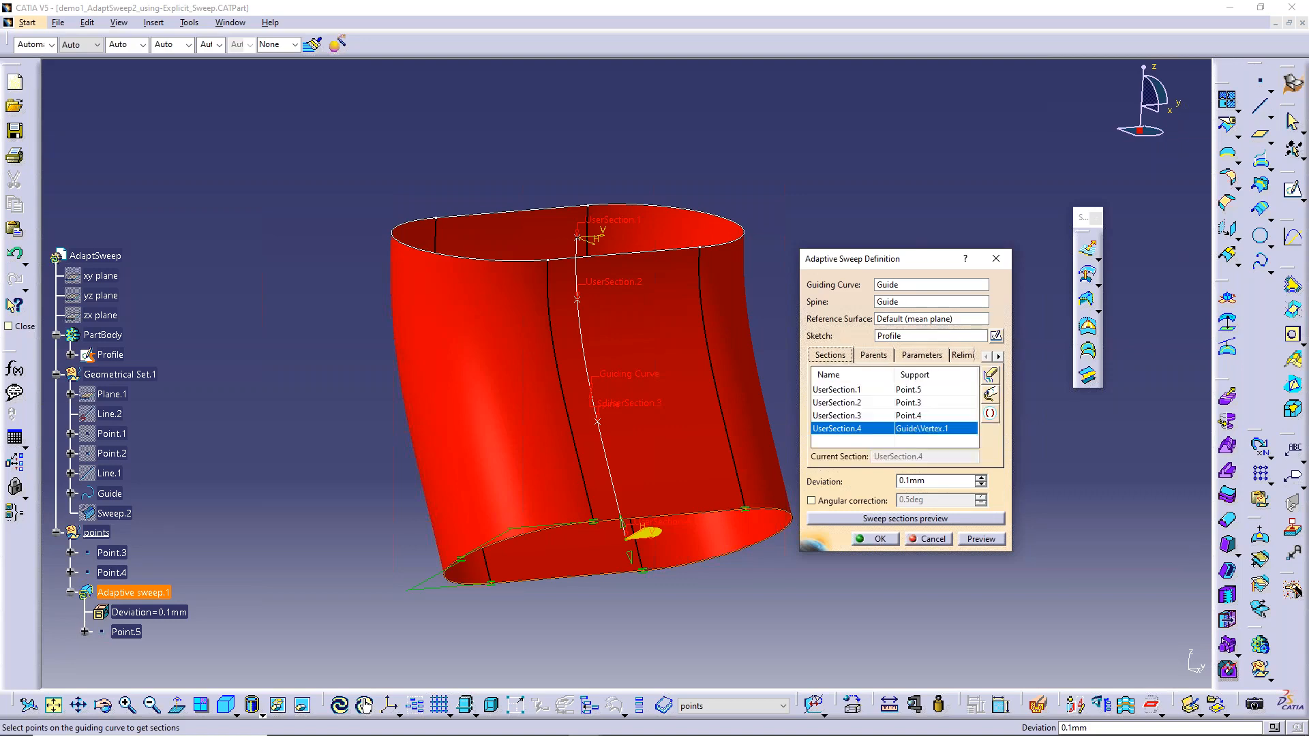
left_click(838, 392)
left_click(849, 404)
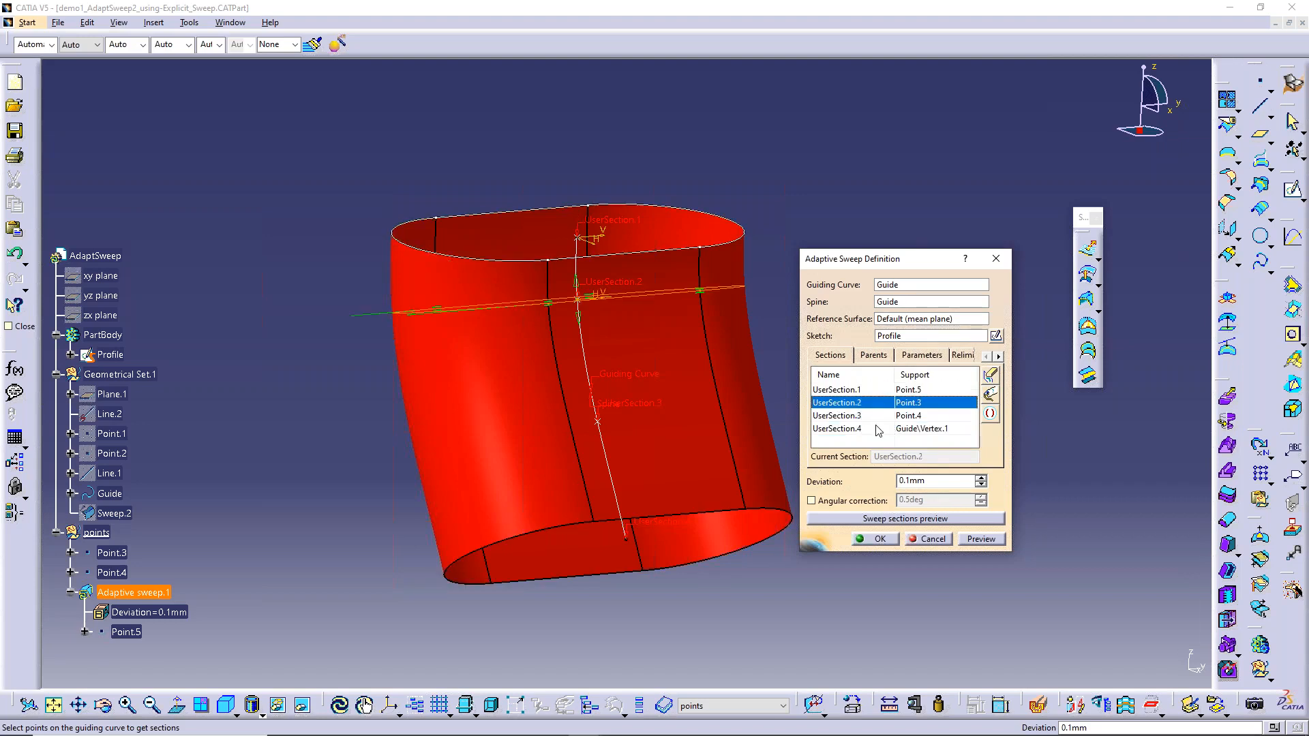
left_click(861, 416)
left_click(852, 430)
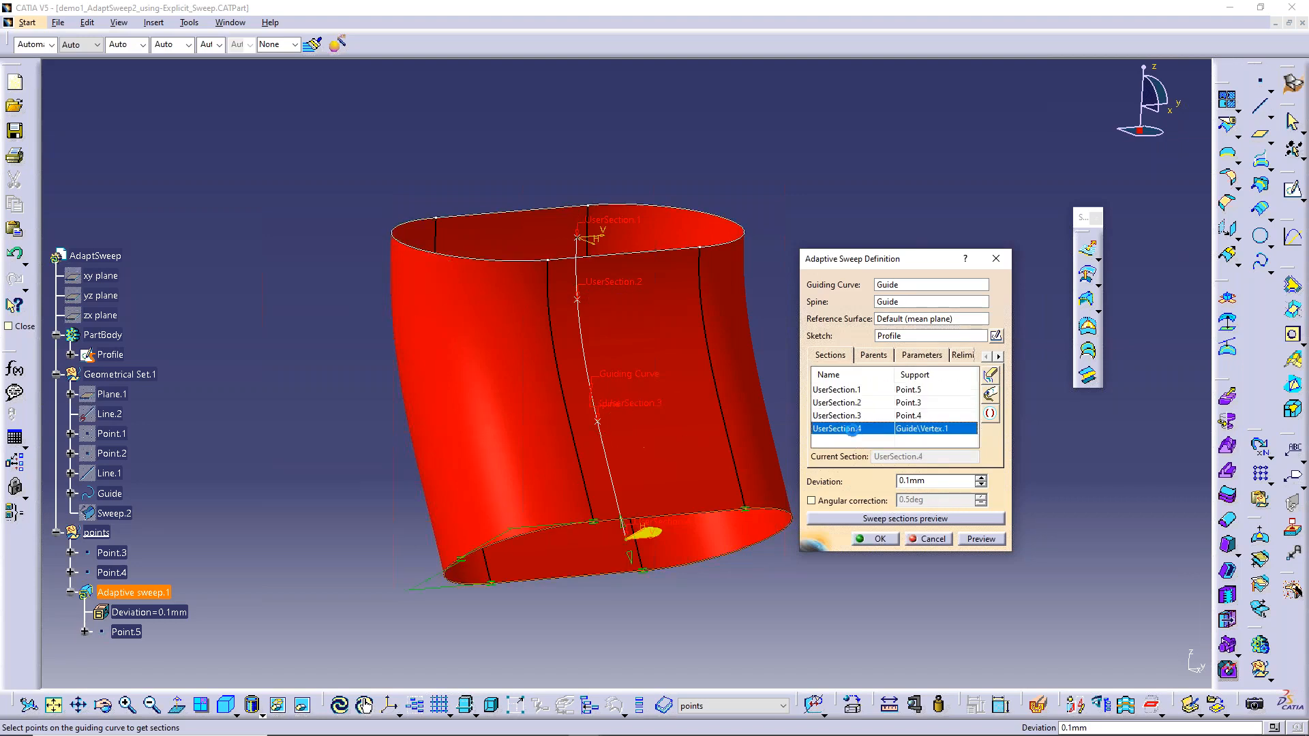
- Check the parameters of UserSection.1 through UserSection.4 for constraints and accept the adaptive sweep definition
left_click(926, 356)
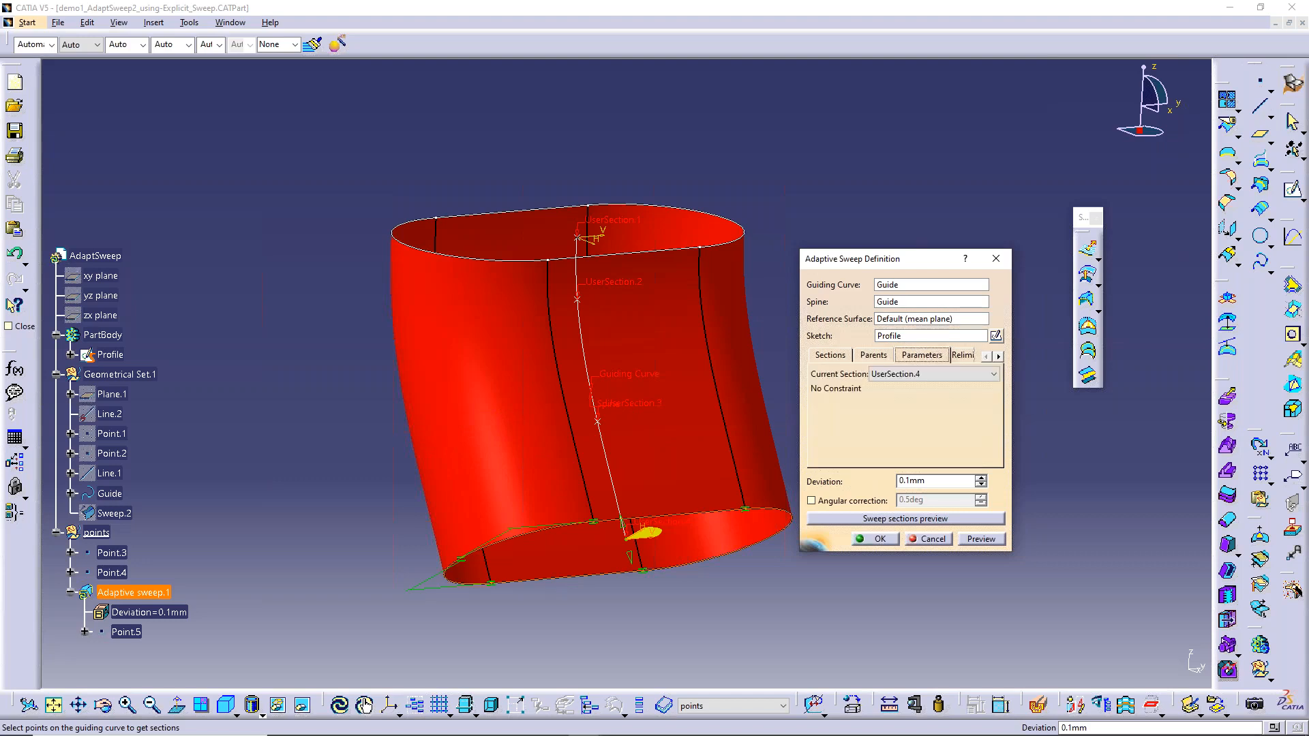
left_click(985, 376)
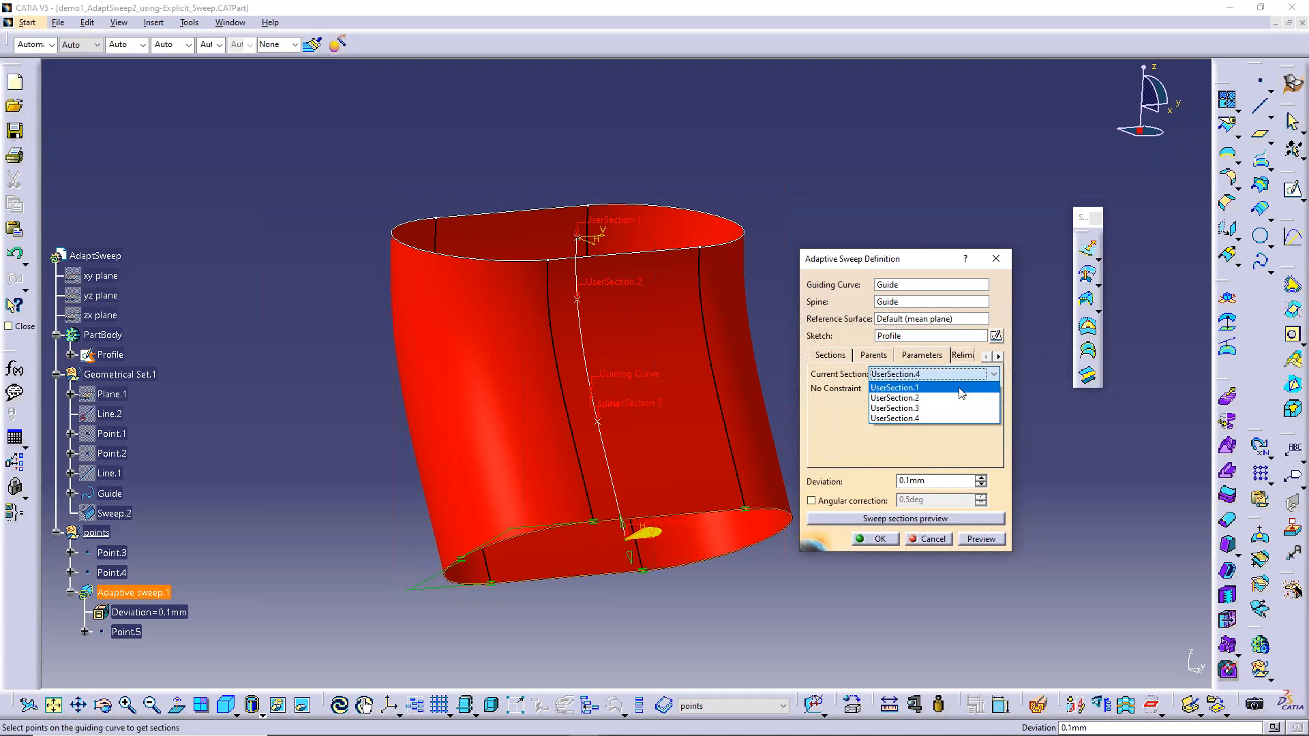
left_click(895, 387)
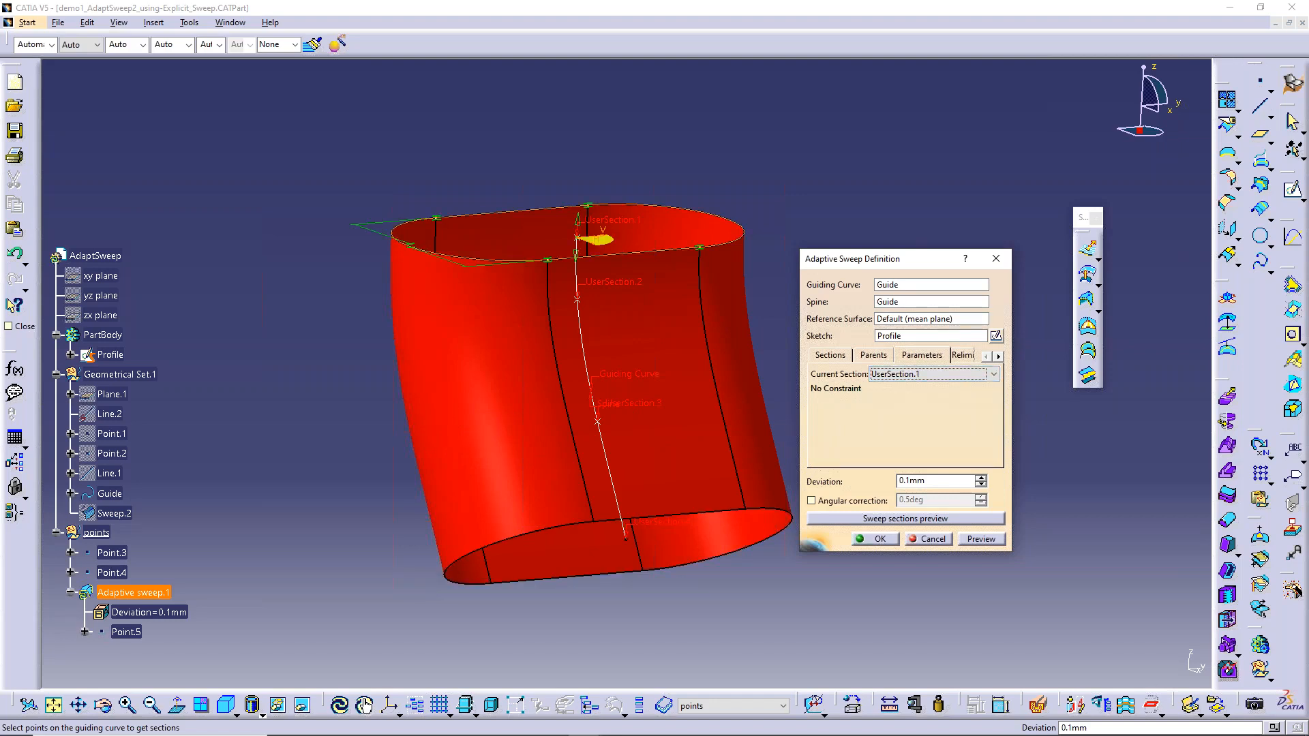
left_click(971, 380)
left_click(971, 399)
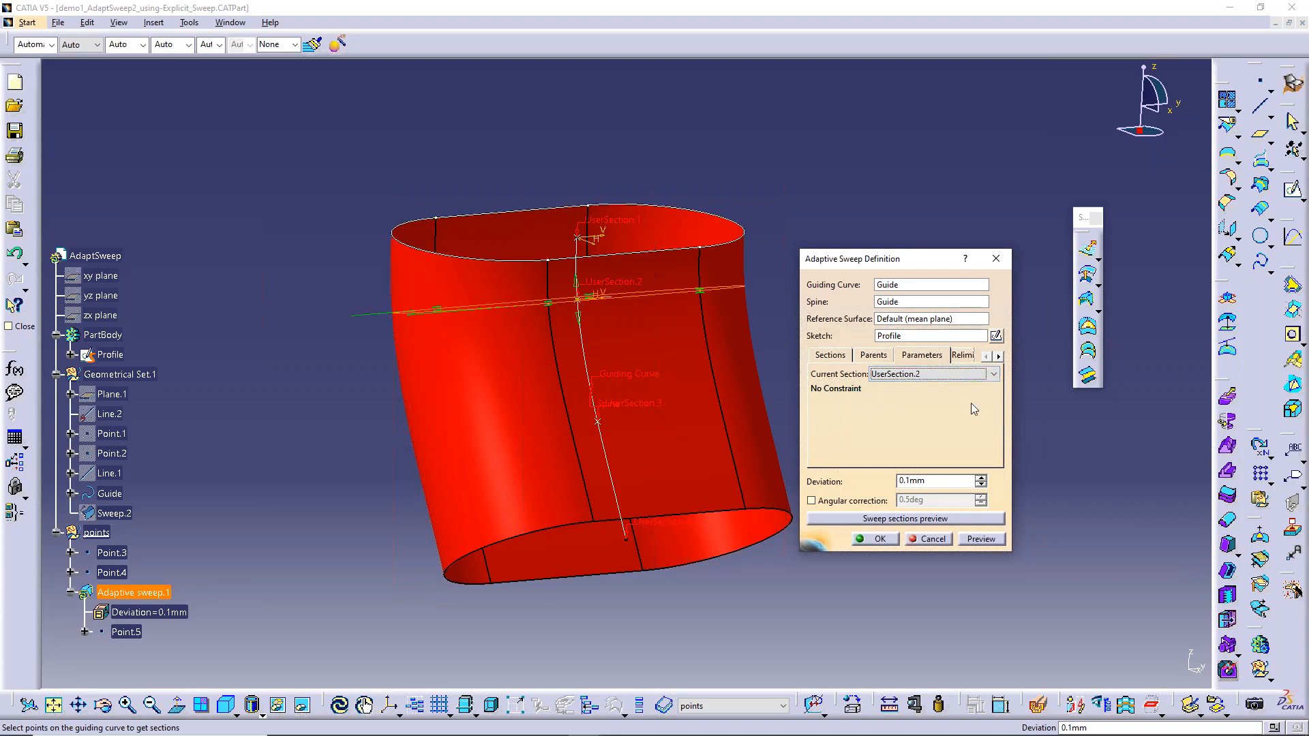
left_click(978, 381)
left_click(940, 408)
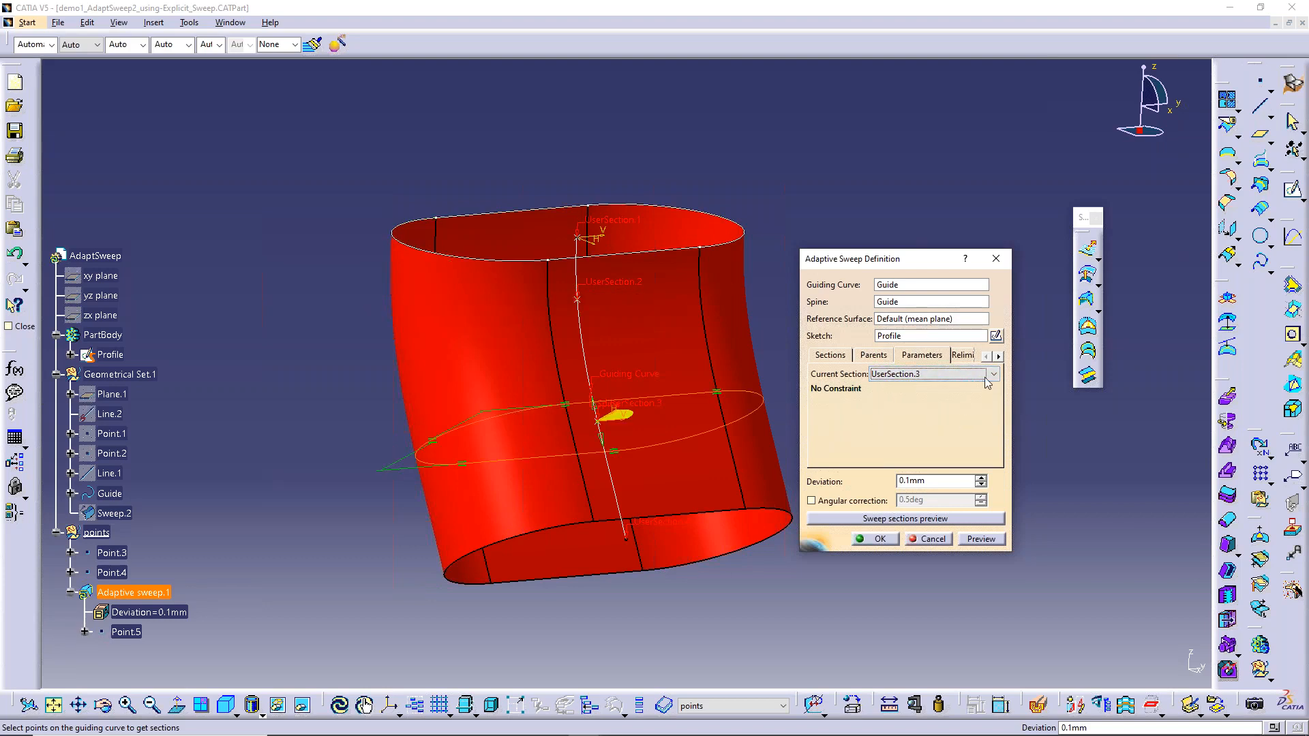
left_click(985, 377)
left_click(951, 418)
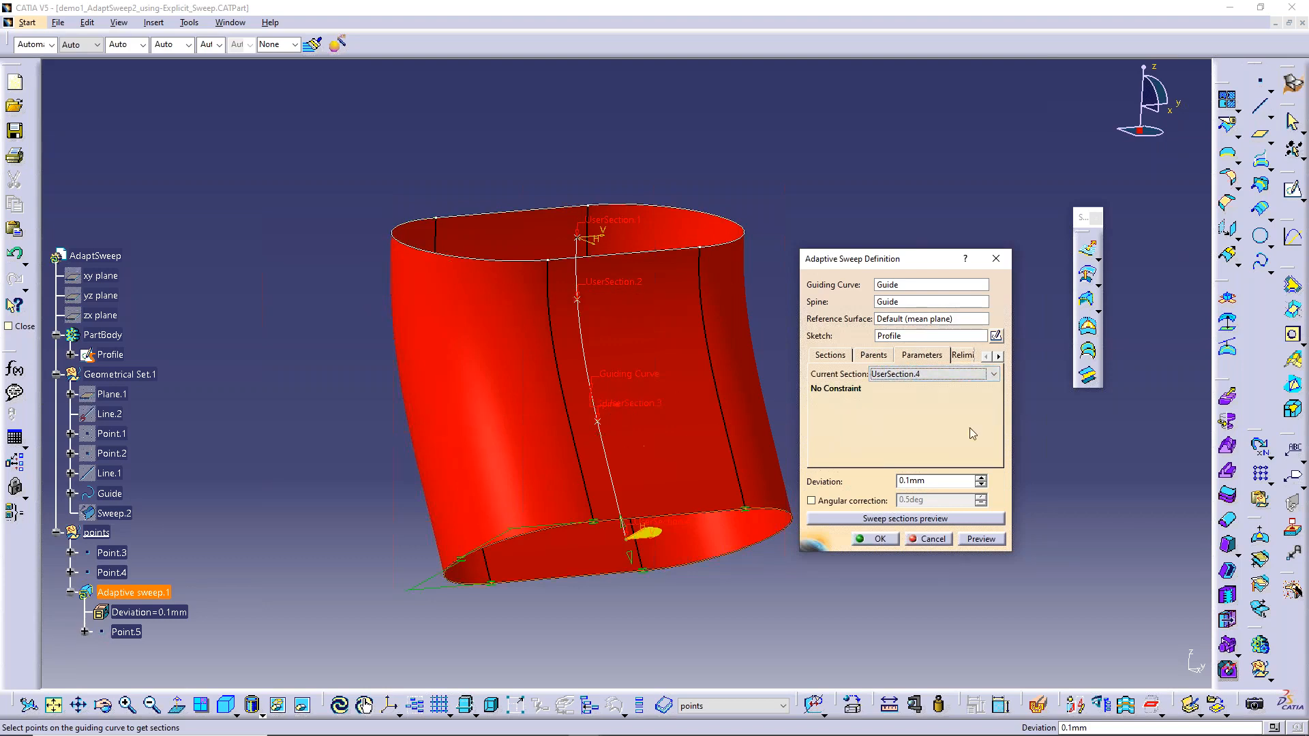
left_click(961, 379)
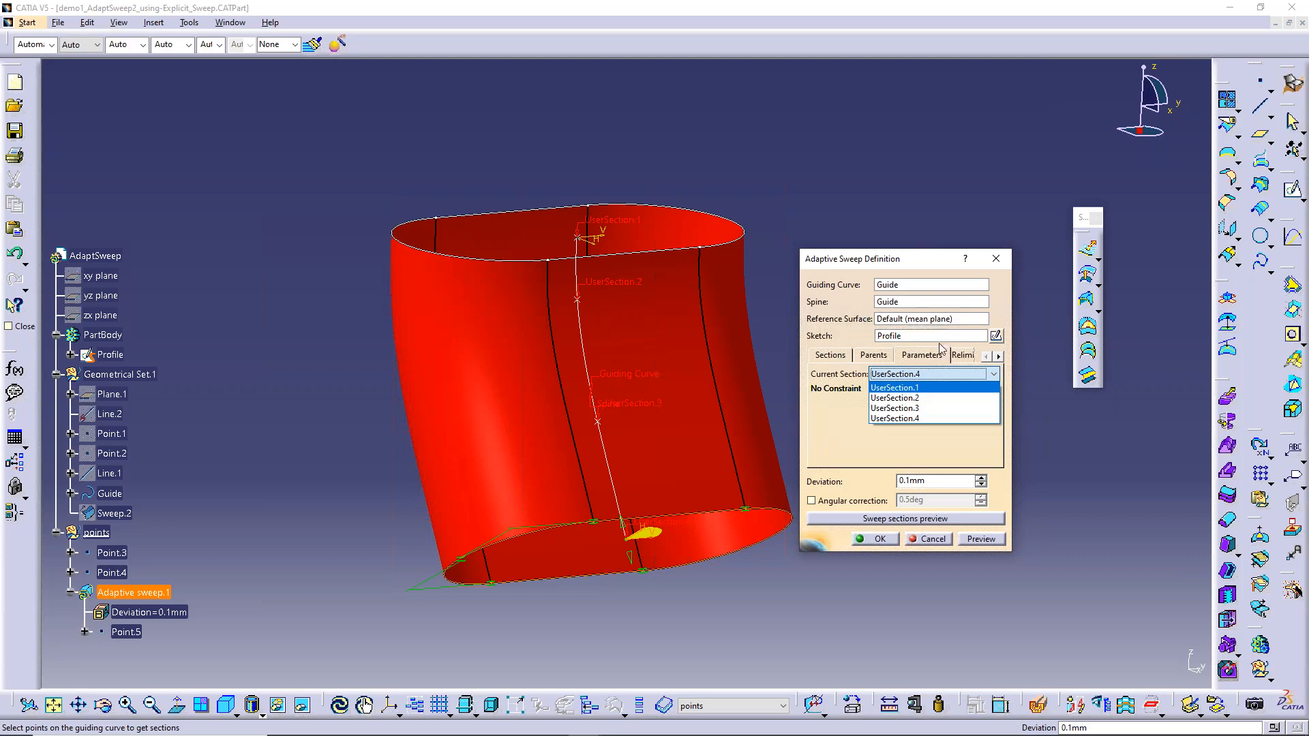
left_click(876, 543)
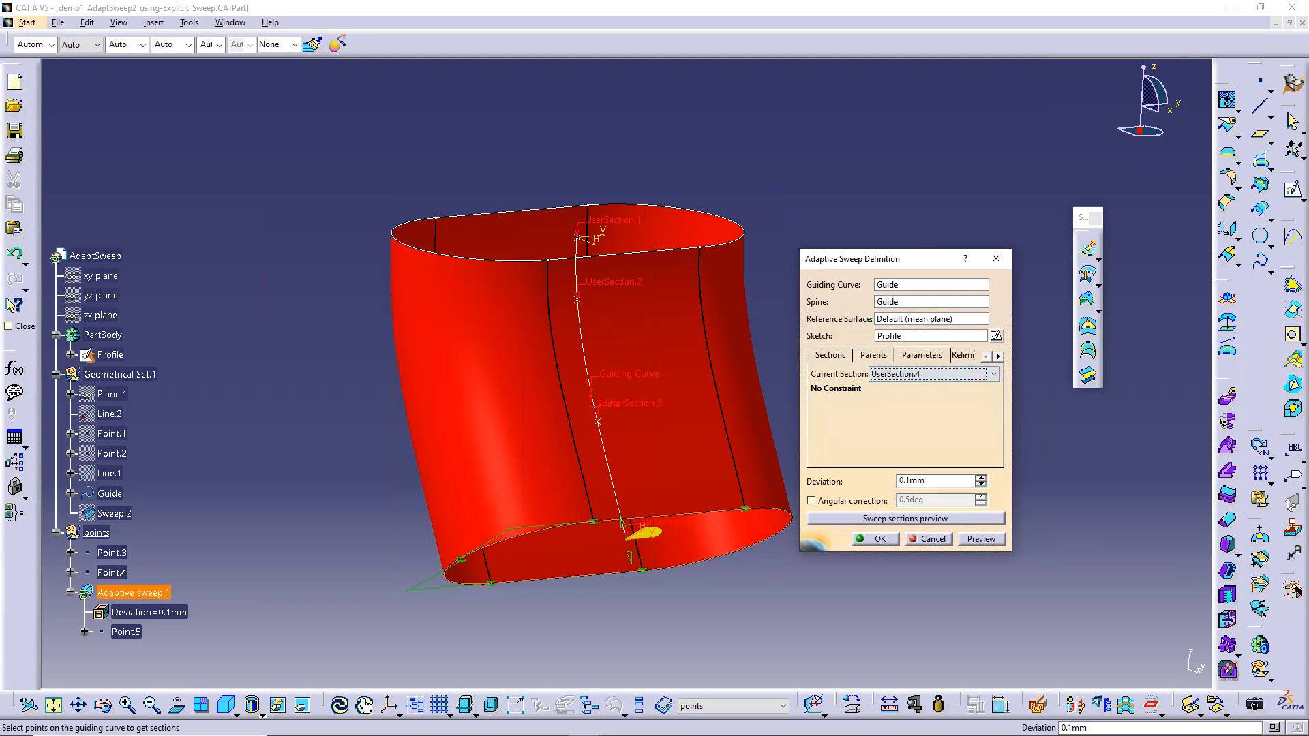
left_click(876, 538)
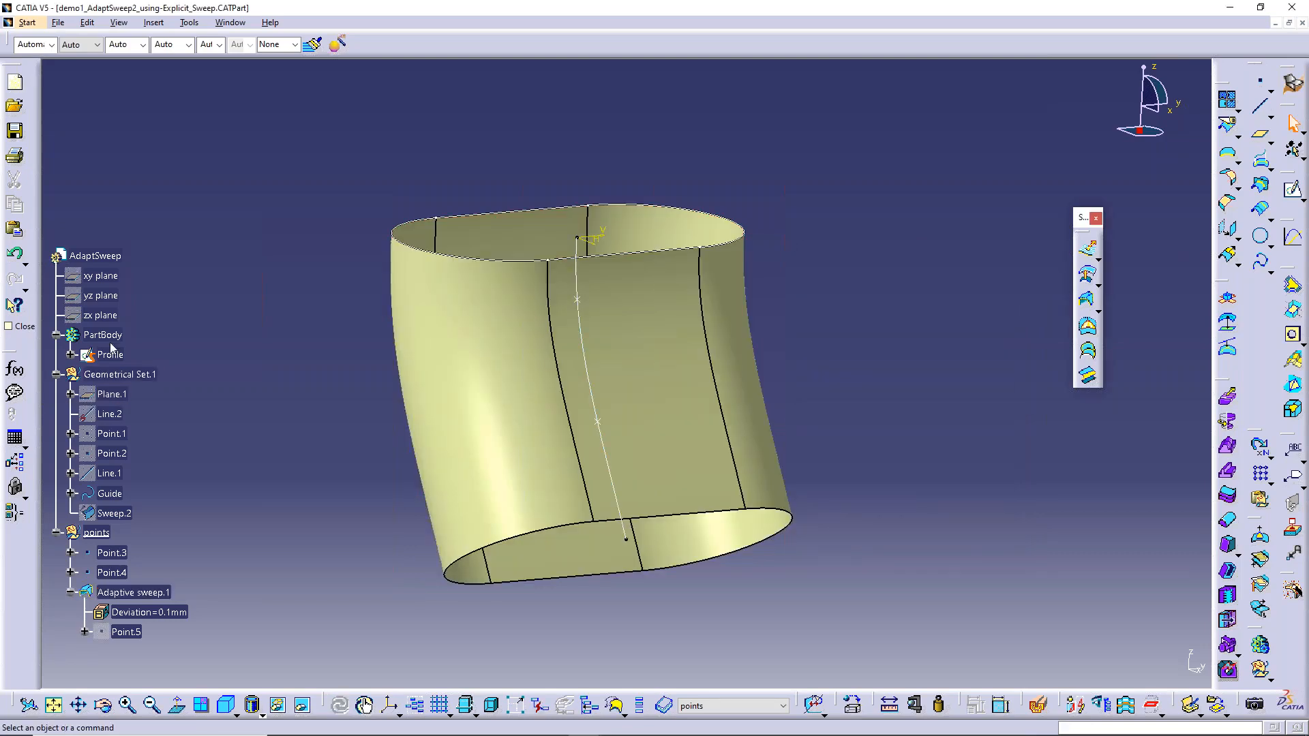
- Open the Profile sketch for editing and keep its part window maximized
double_click(110, 351)
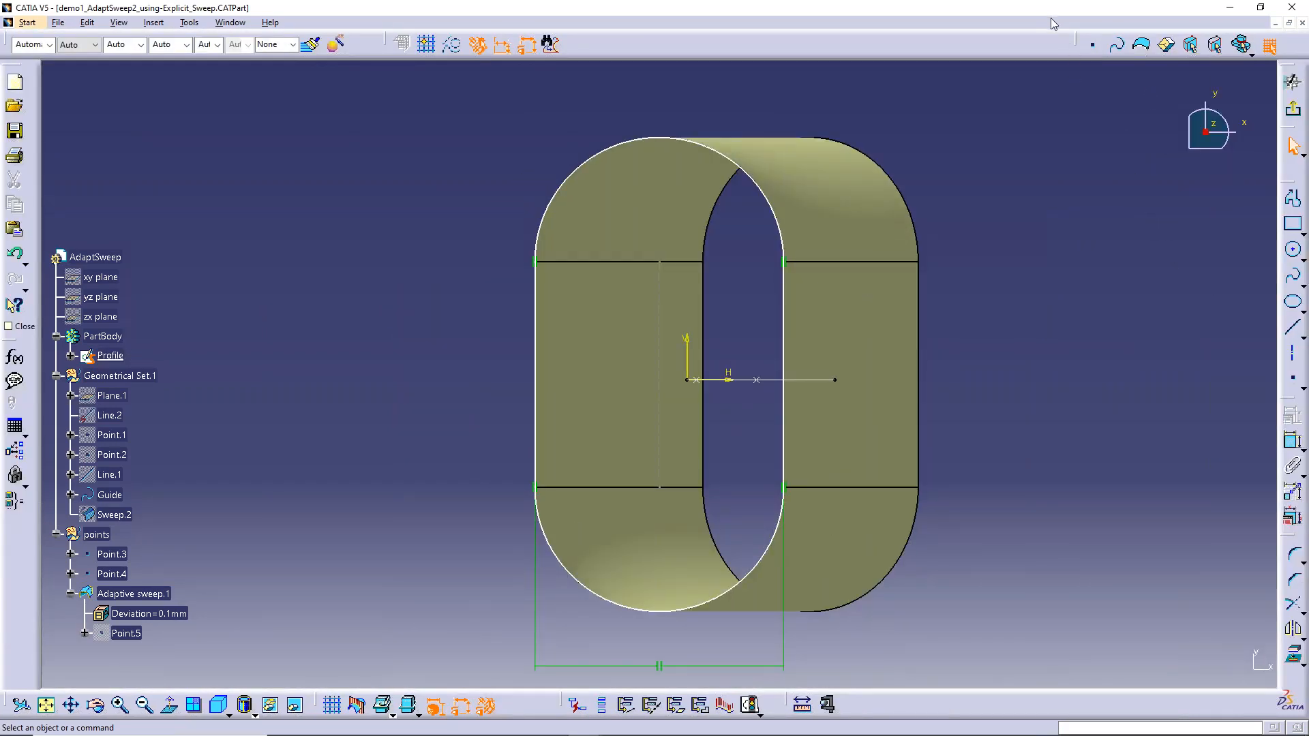
left_click(1258, 9)
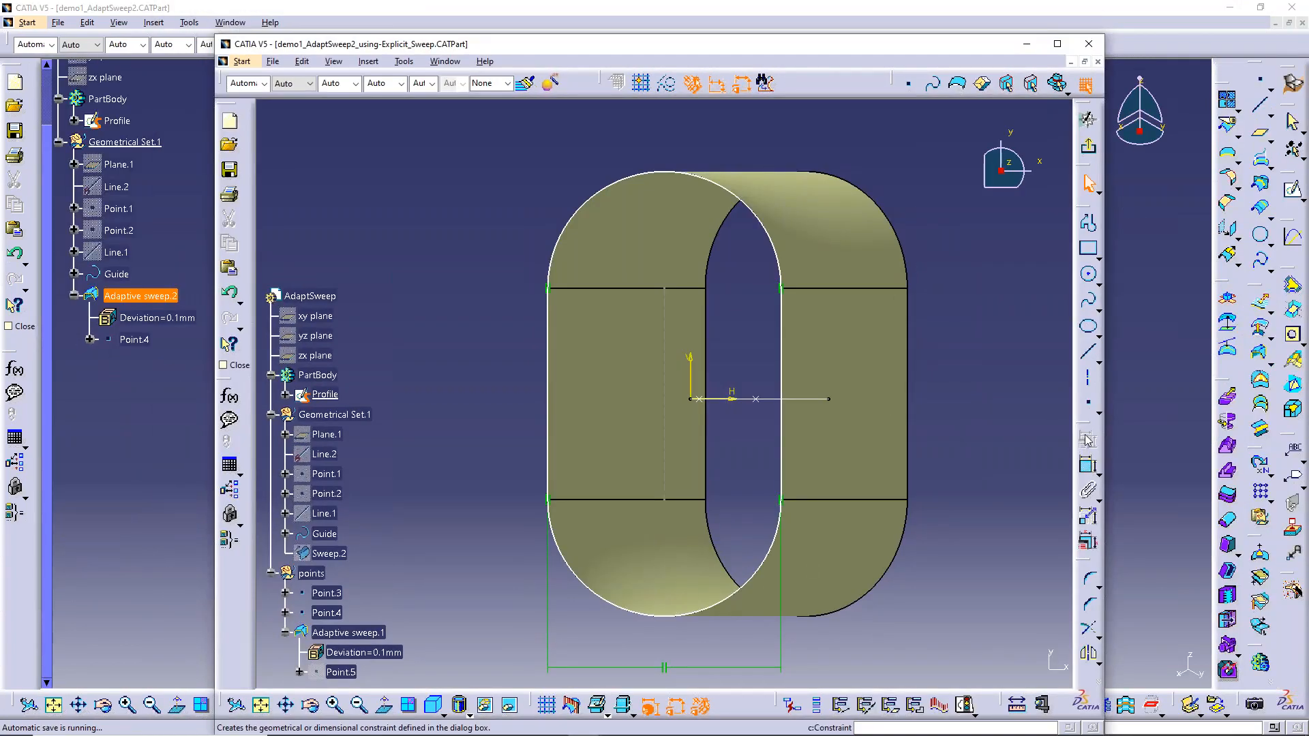
left_click(1058, 44)
- Try to place a length dimension for the Profile's straight side
left_click(1005, 433)
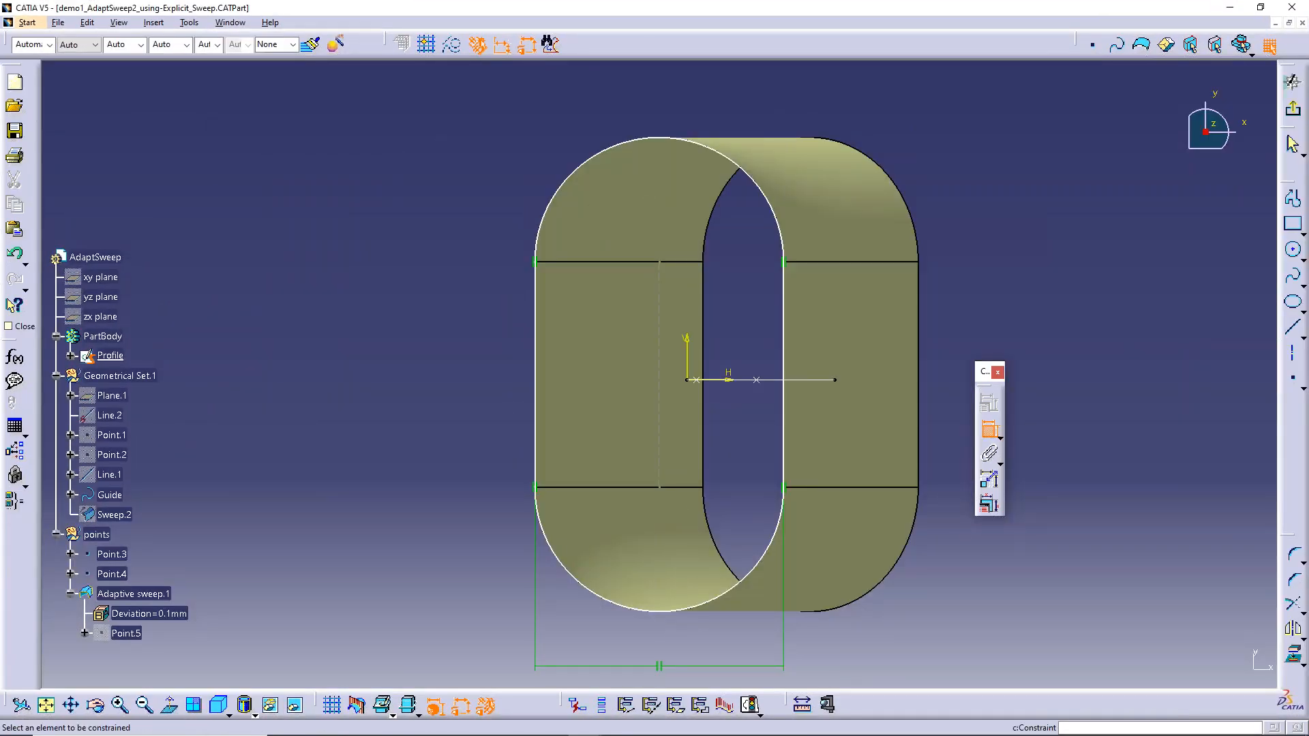
left_click(789, 454)
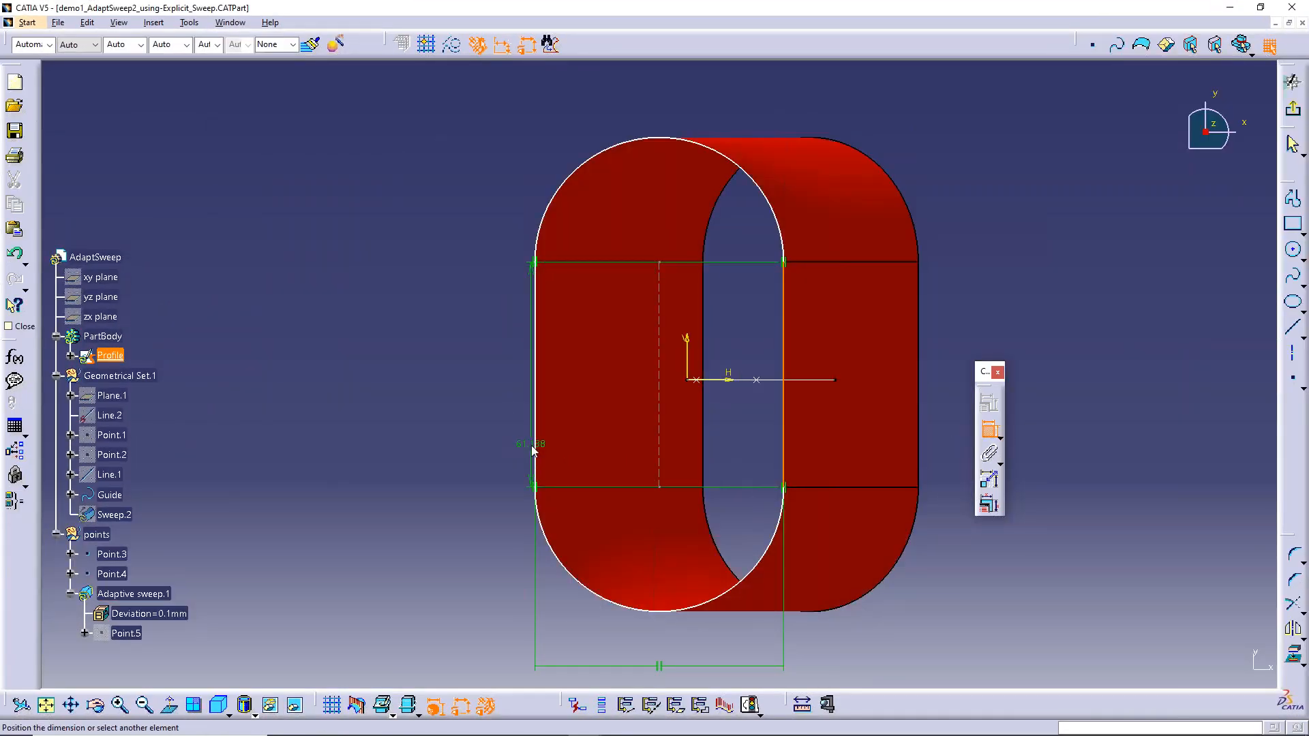
left_click(545, 451)
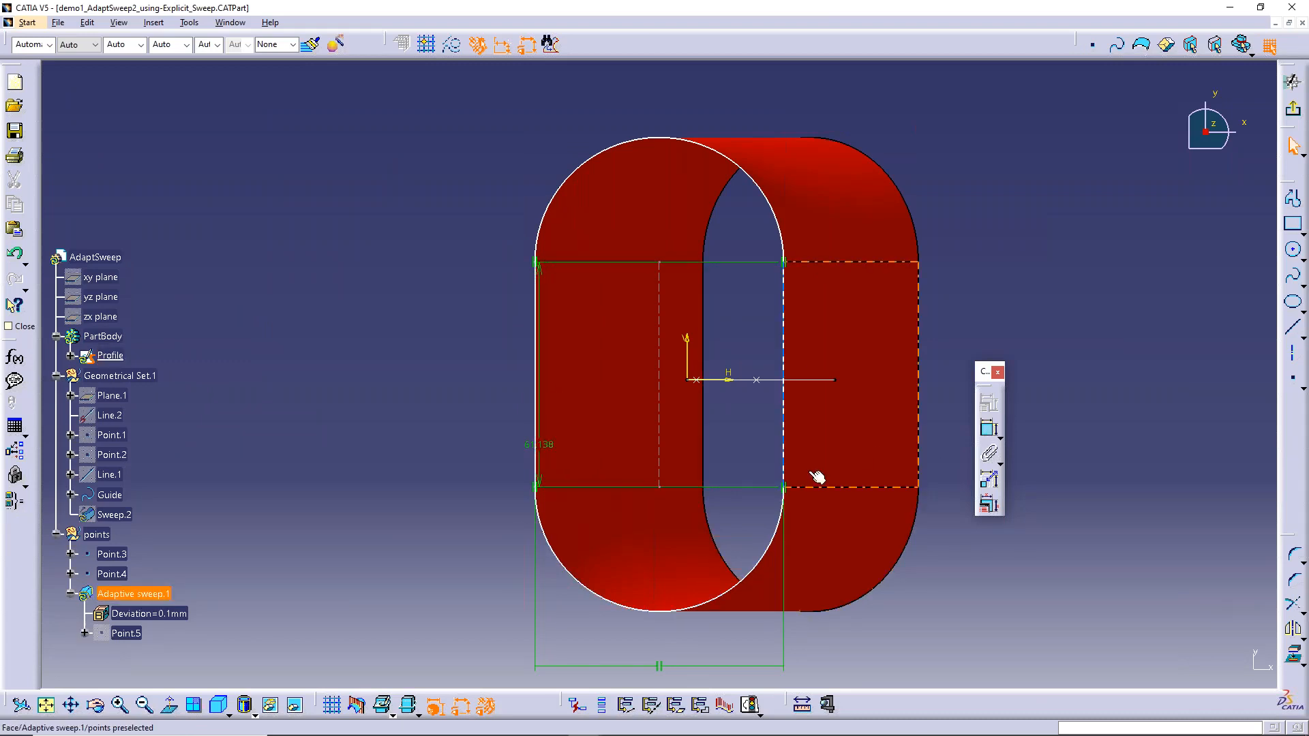
left_click(545, 453)
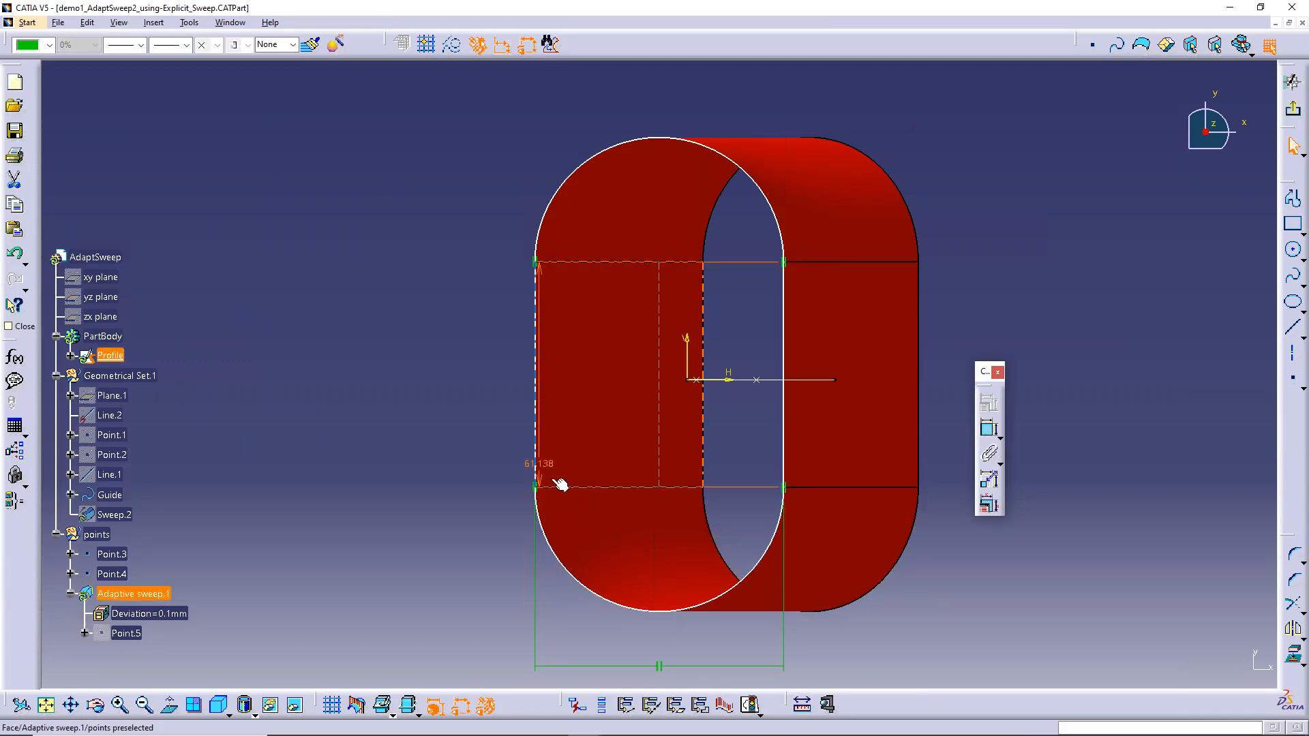
left_click(545, 469)
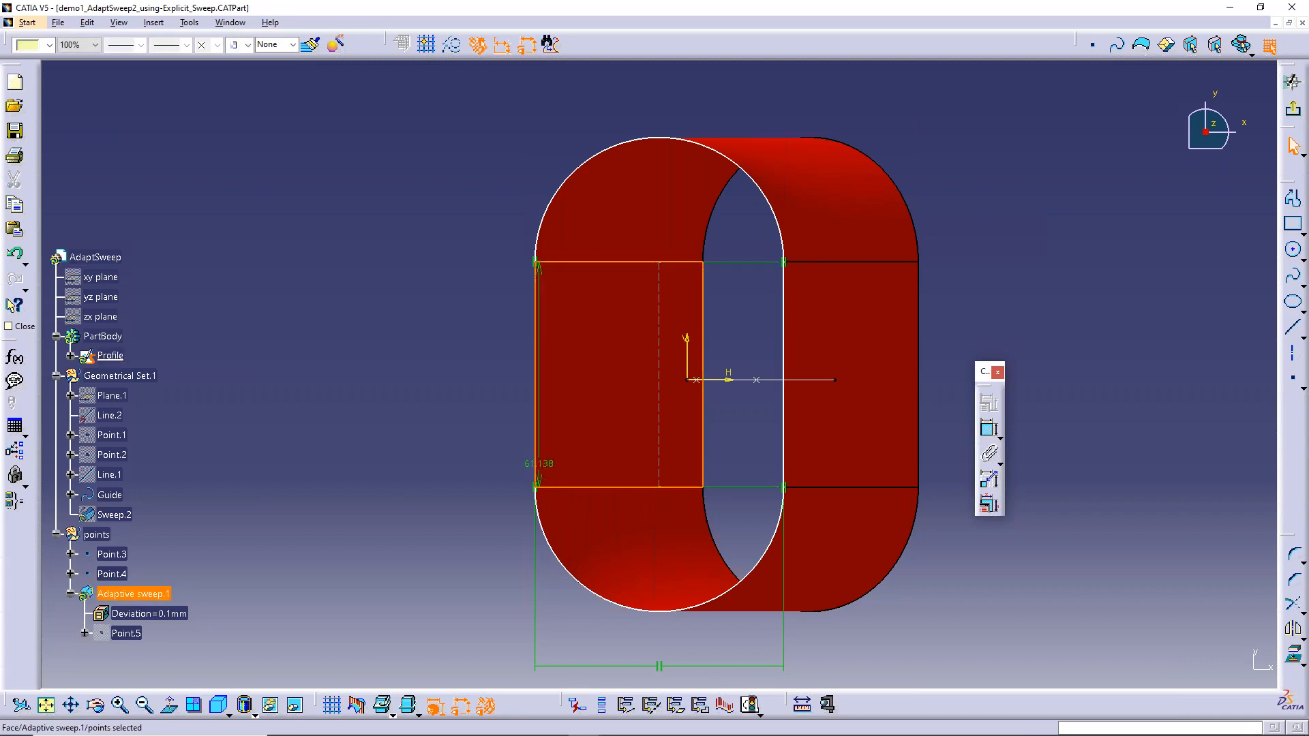
left_click(547, 465)
key("Escape")
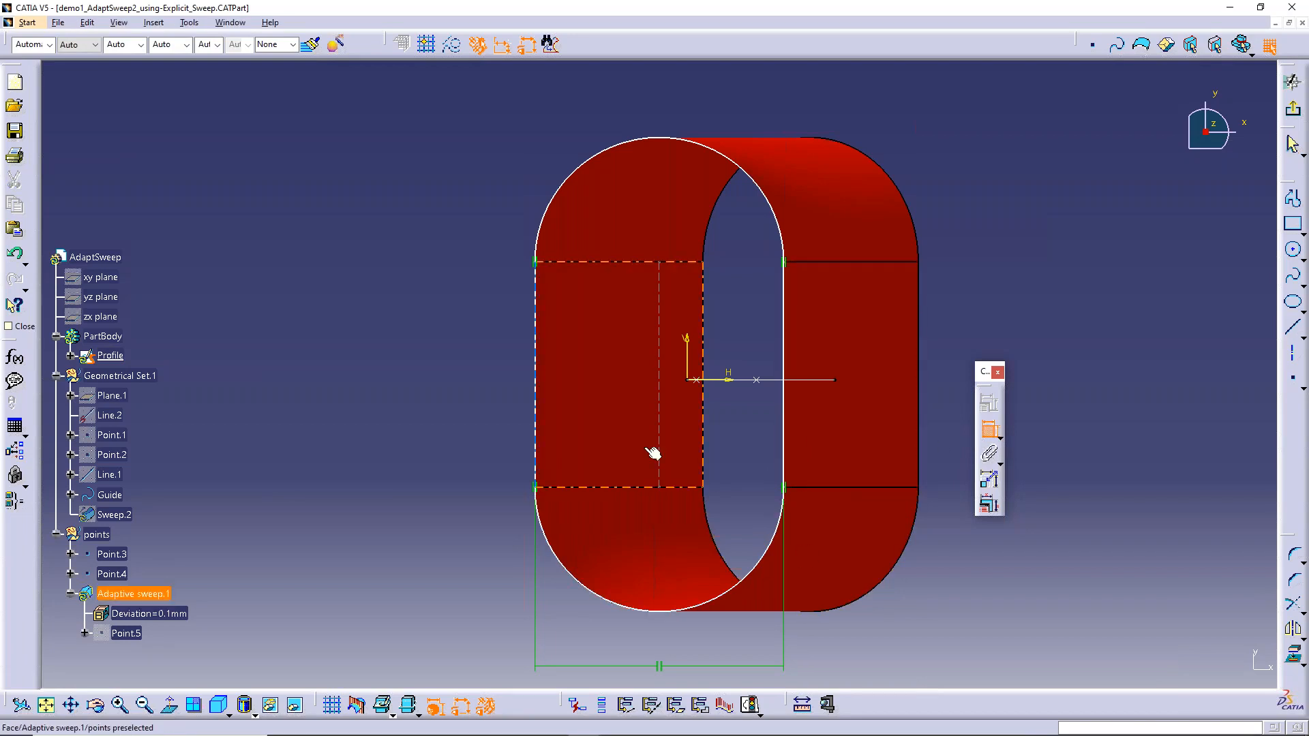
- Dimension the length of the Profile's straight side, placing the dimension beside the opposite straight line
left_click(783, 453)
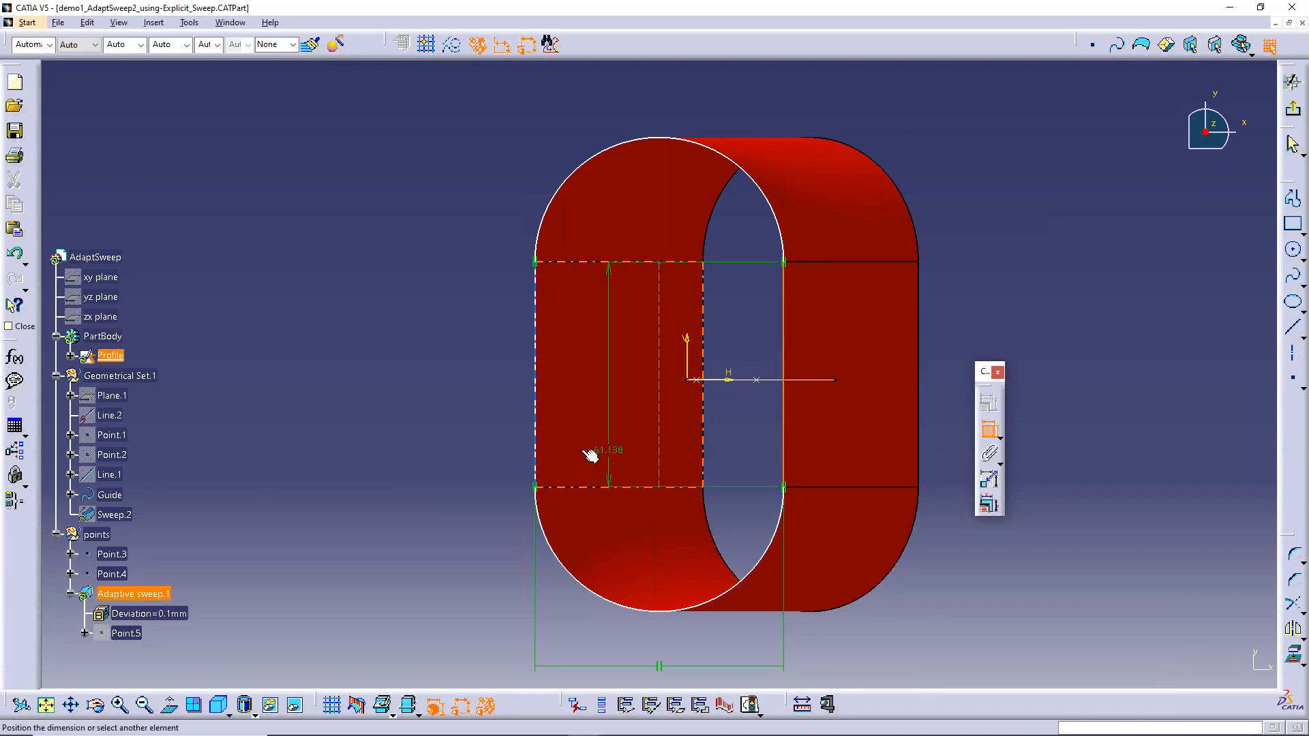
left_click(544, 452)
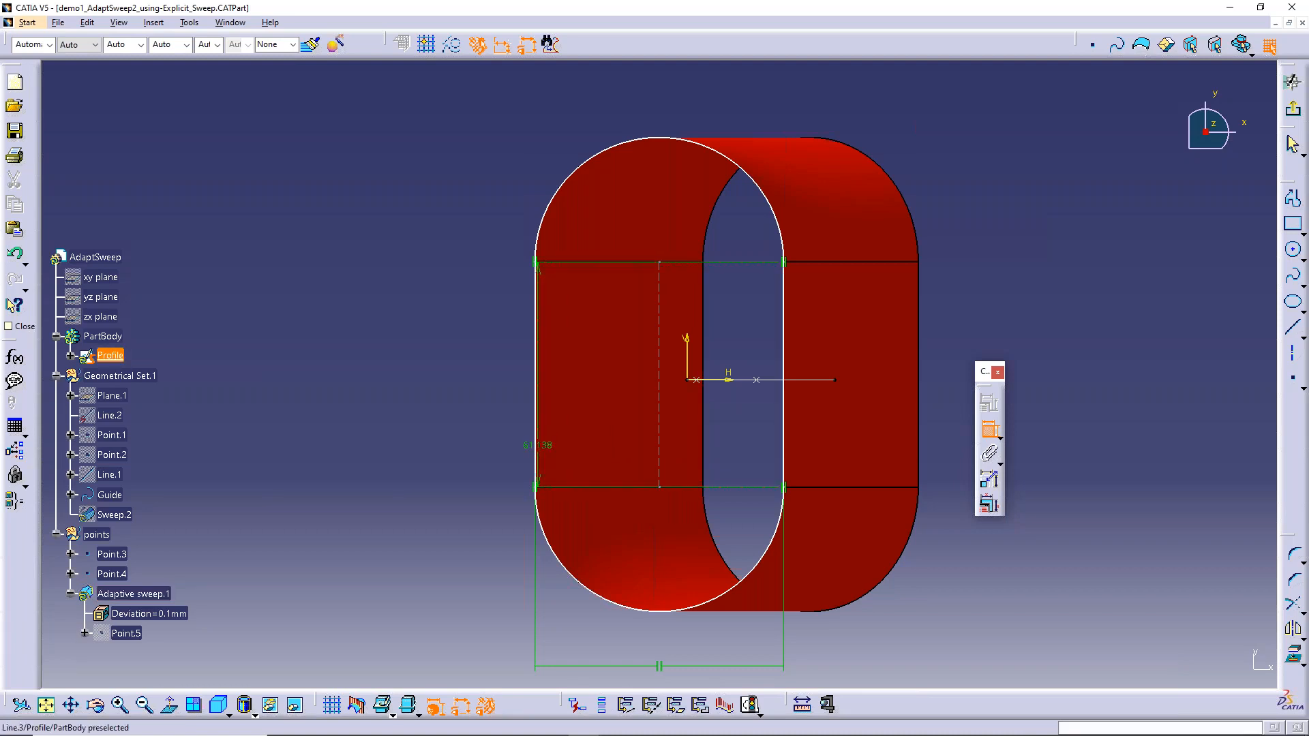
middle_click_drag(543, 447, 672, 461)
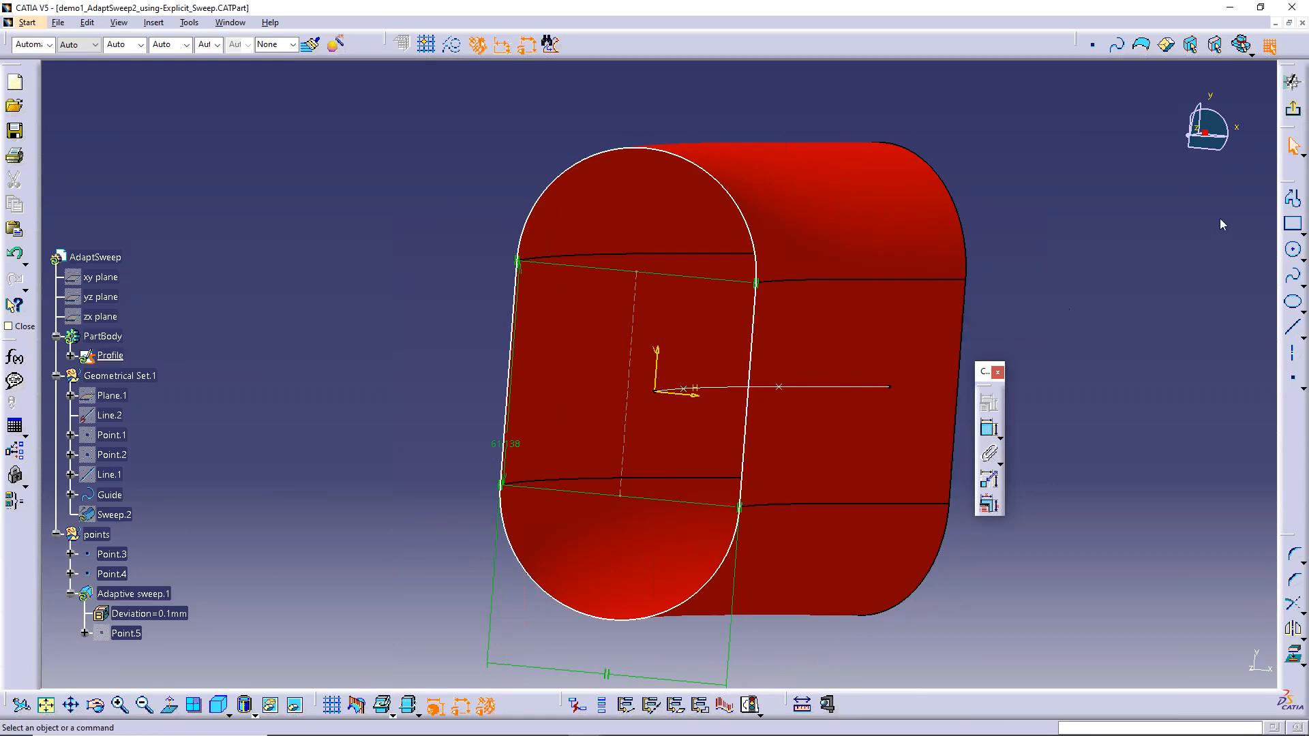
- Leave the sketch, hide Adaptive sweep.1, and reopen the Profile sketch for editing in the maximized part window
double_click(1036, 7)
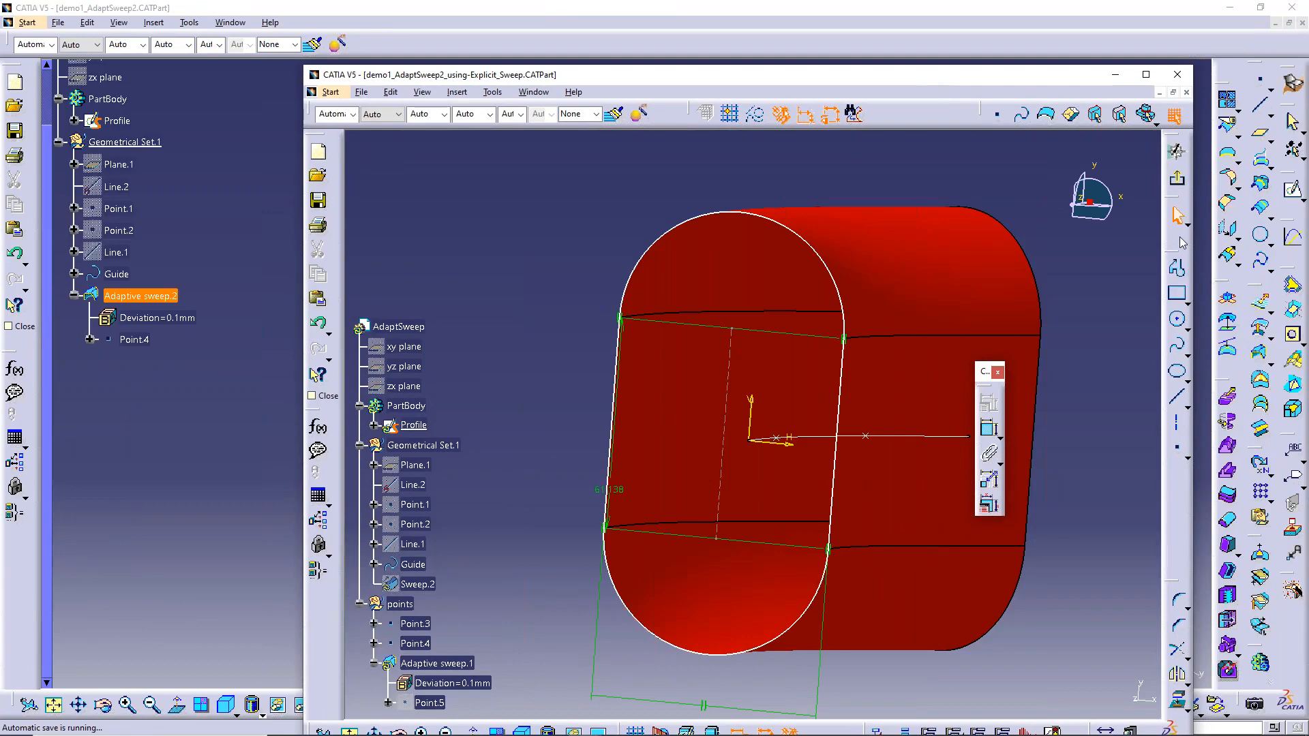
left_click(1177, 178)
left_click(437, 662)
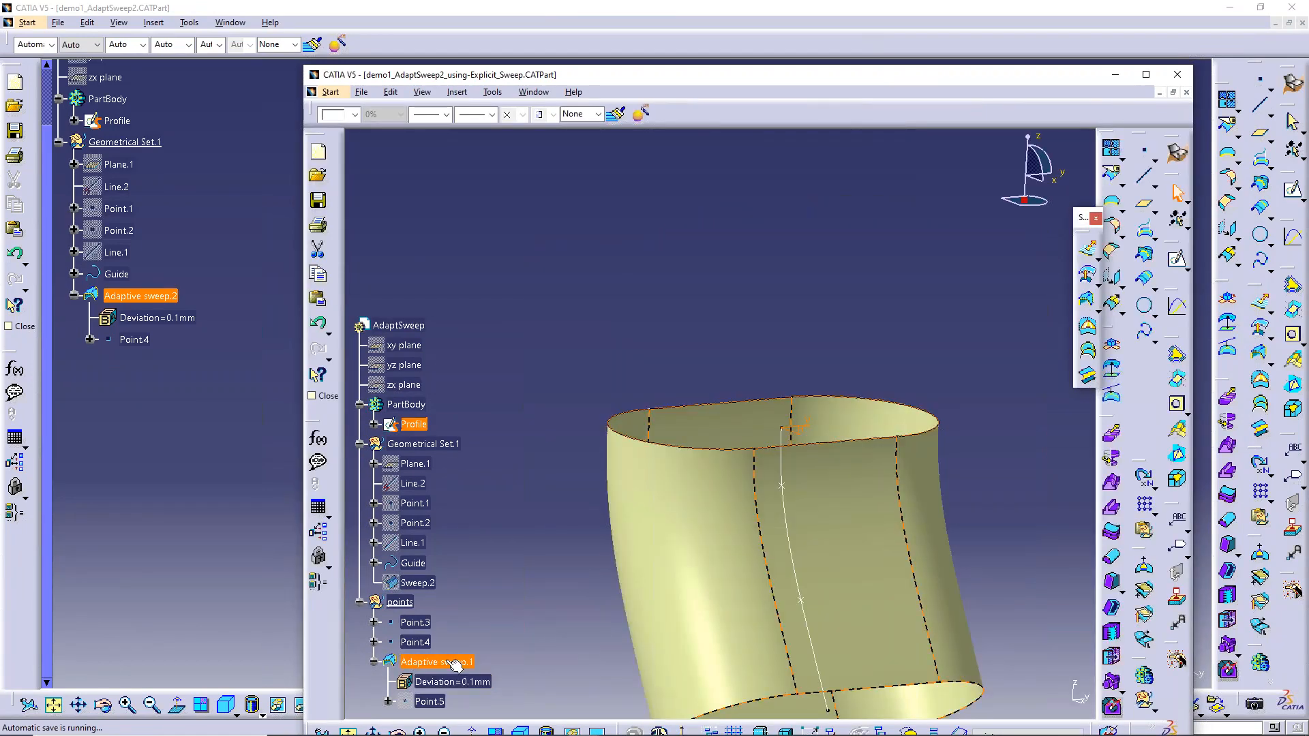
right_click(440, 662)
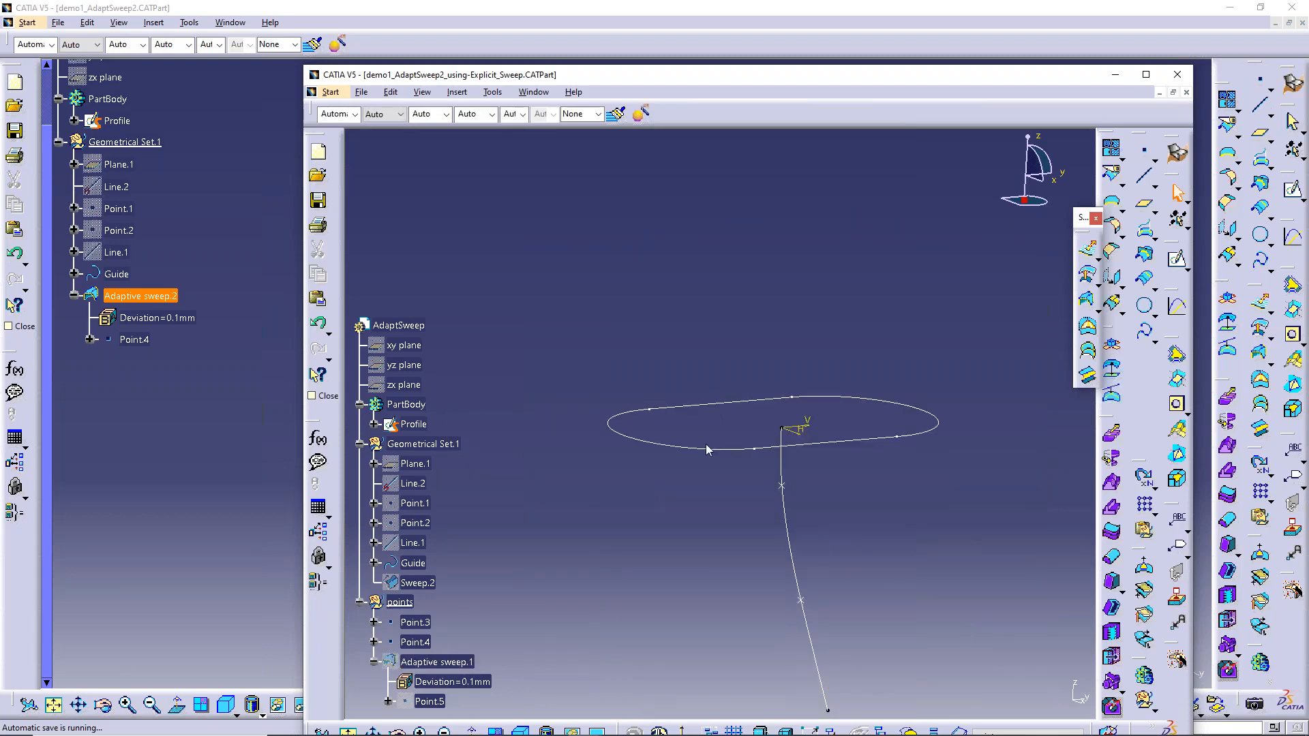
double_click(707, 449)
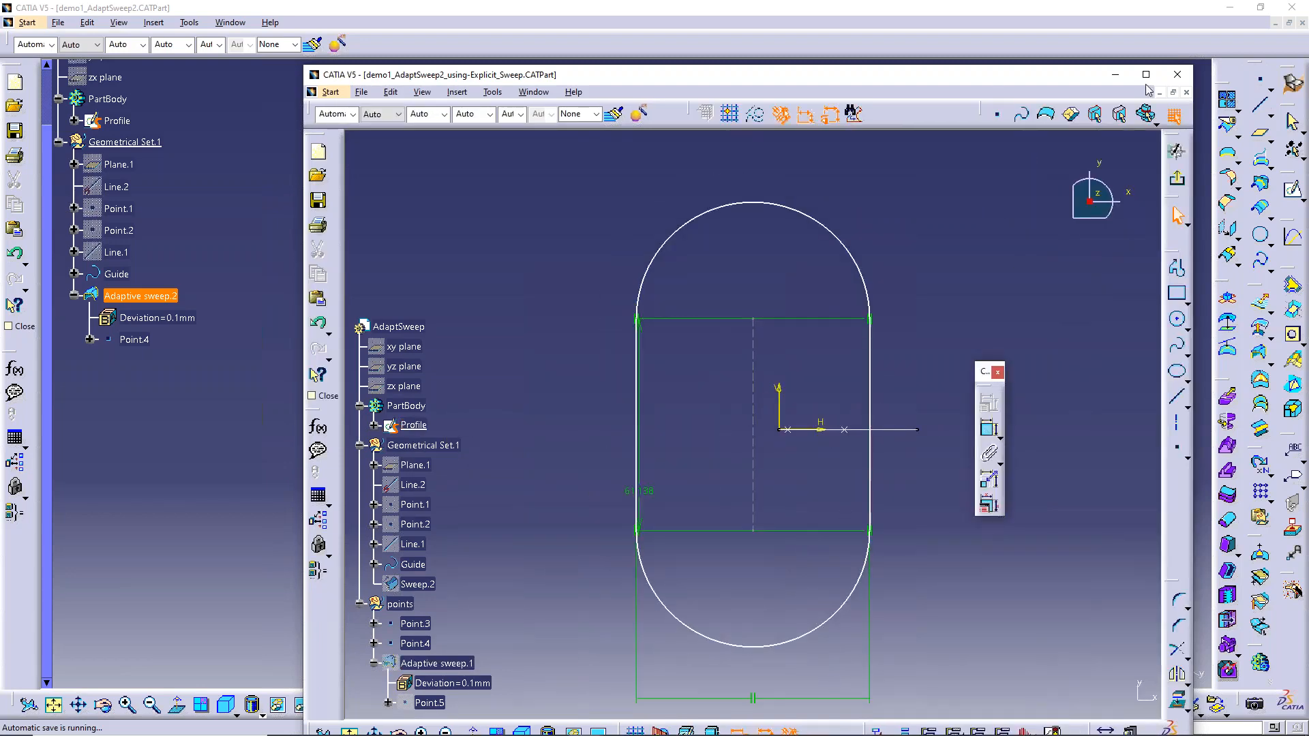
left_click(1146, 74)
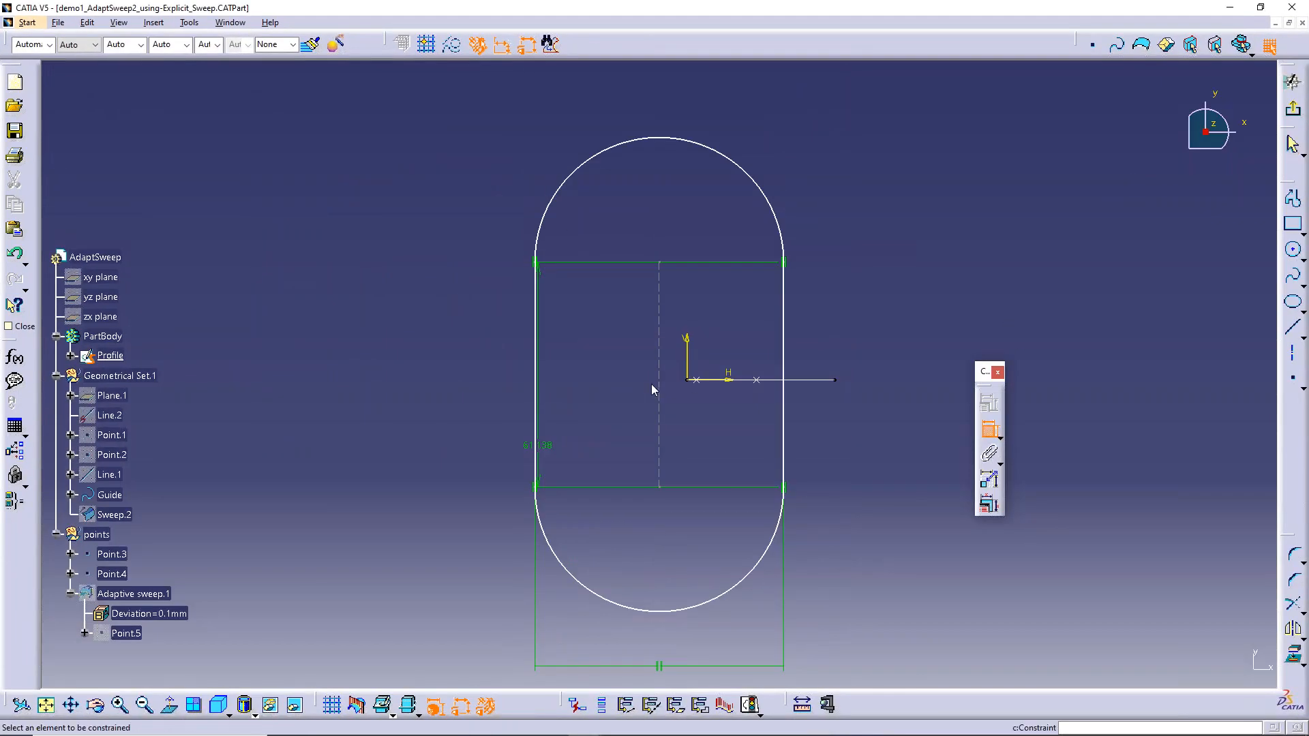
- Add a length dimension for the straight side, placed outside the outline, and delete the older duplicate lying on the opposite line
left_click(783, 382)
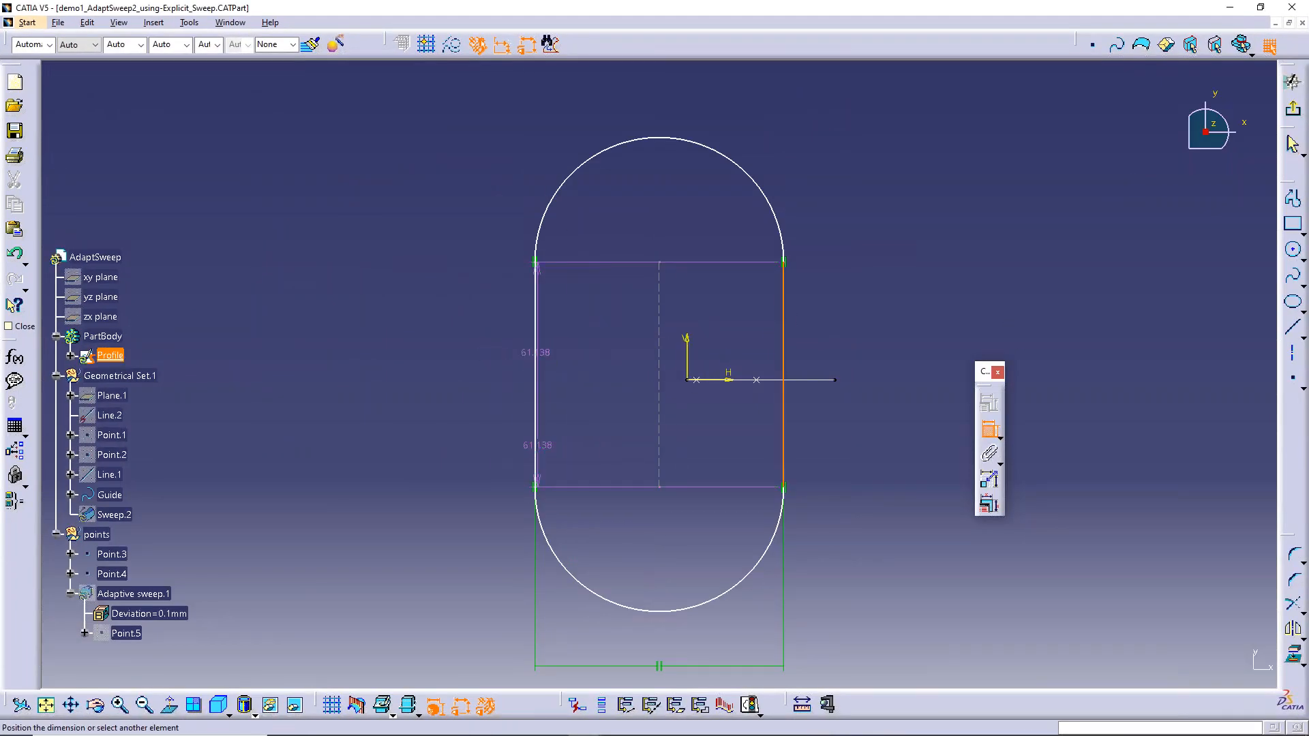
left_click(415, 341)
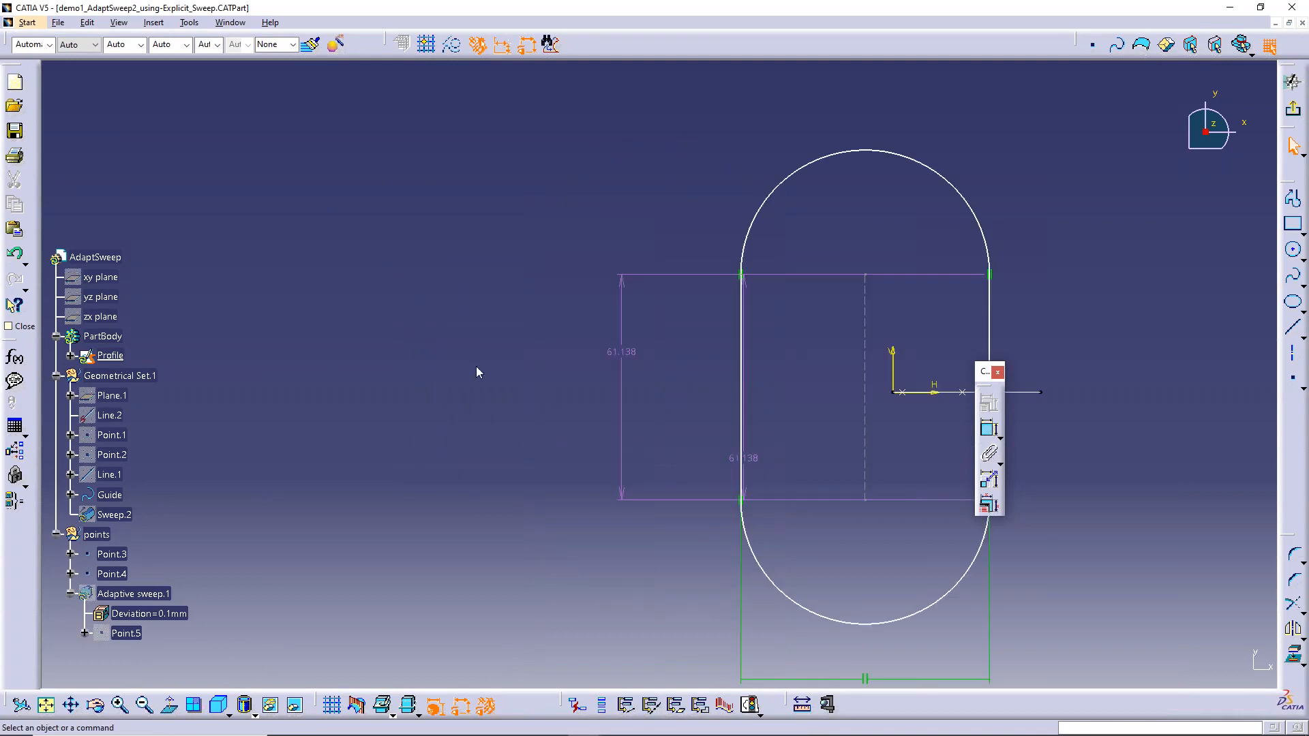
left_click(744, 458)
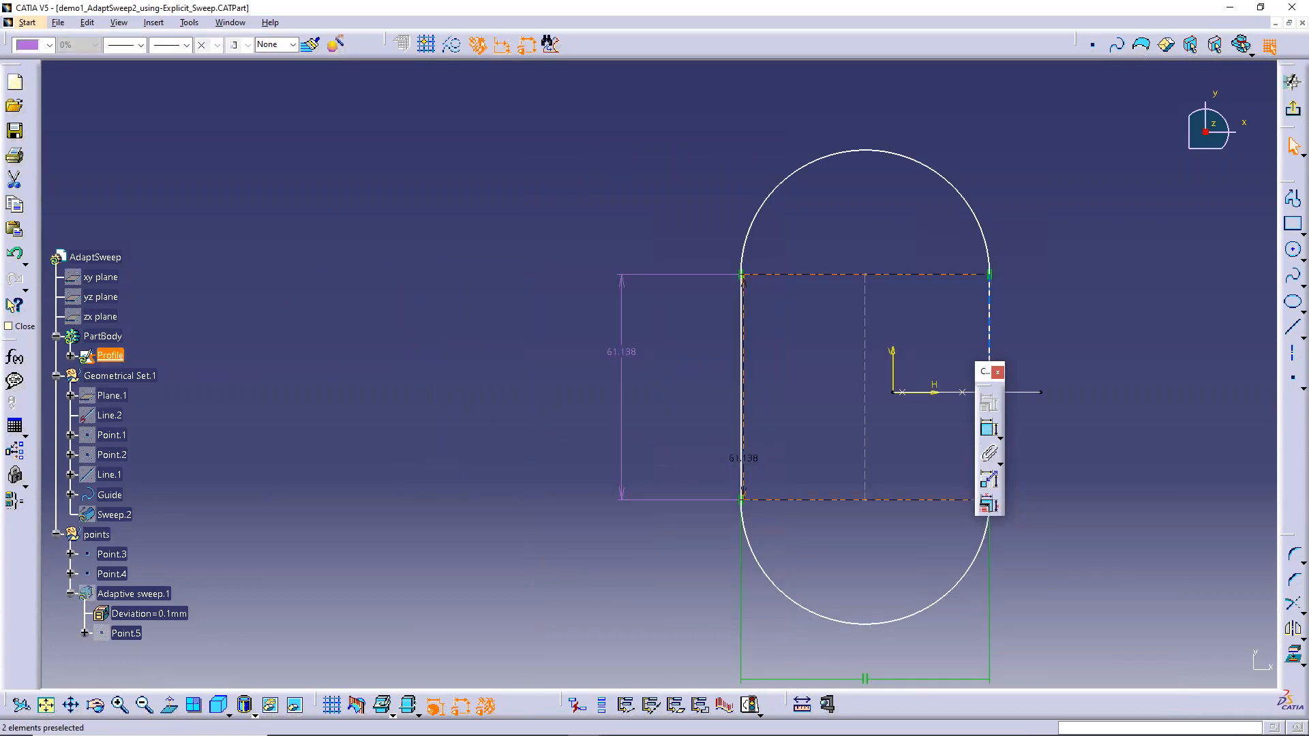
key("Delete")
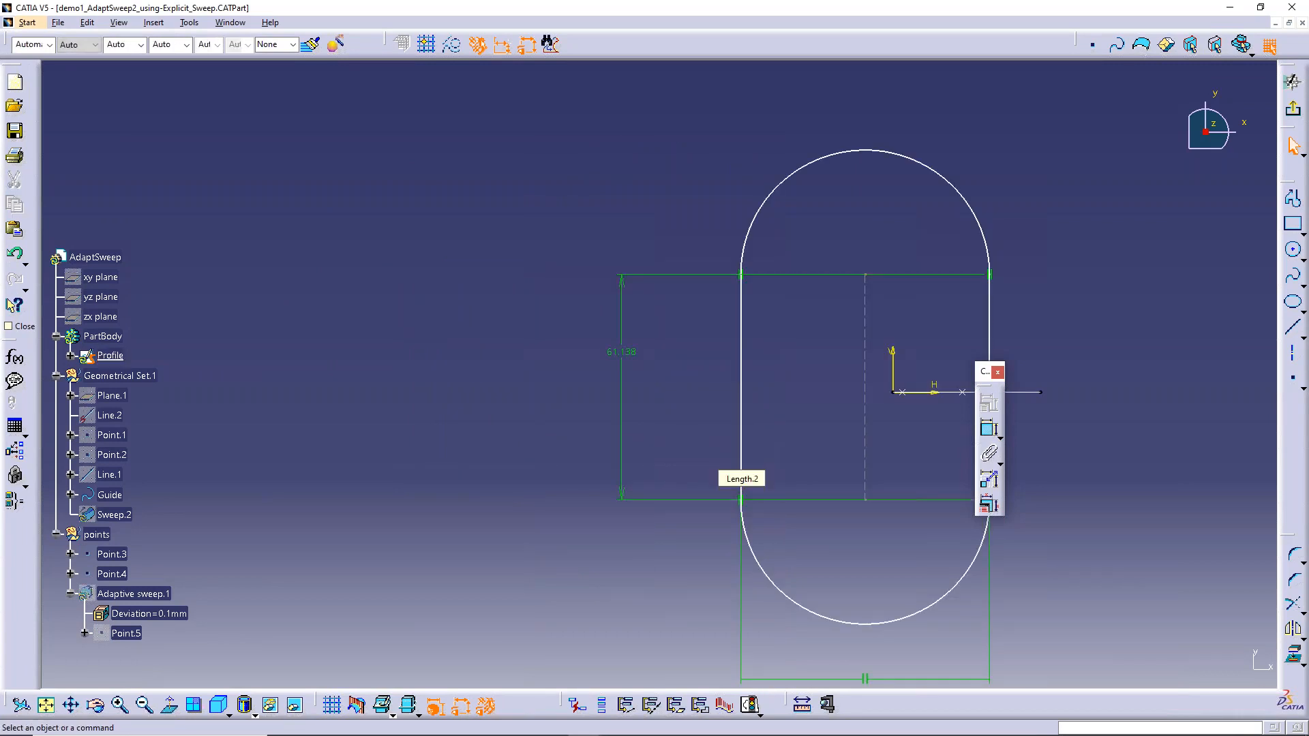
- Move the remaining straight-side length dimension across the profile so it sits outside the opposite straight line
left_click(616, 355)
left_click_drag(621, 352, 661, 392)
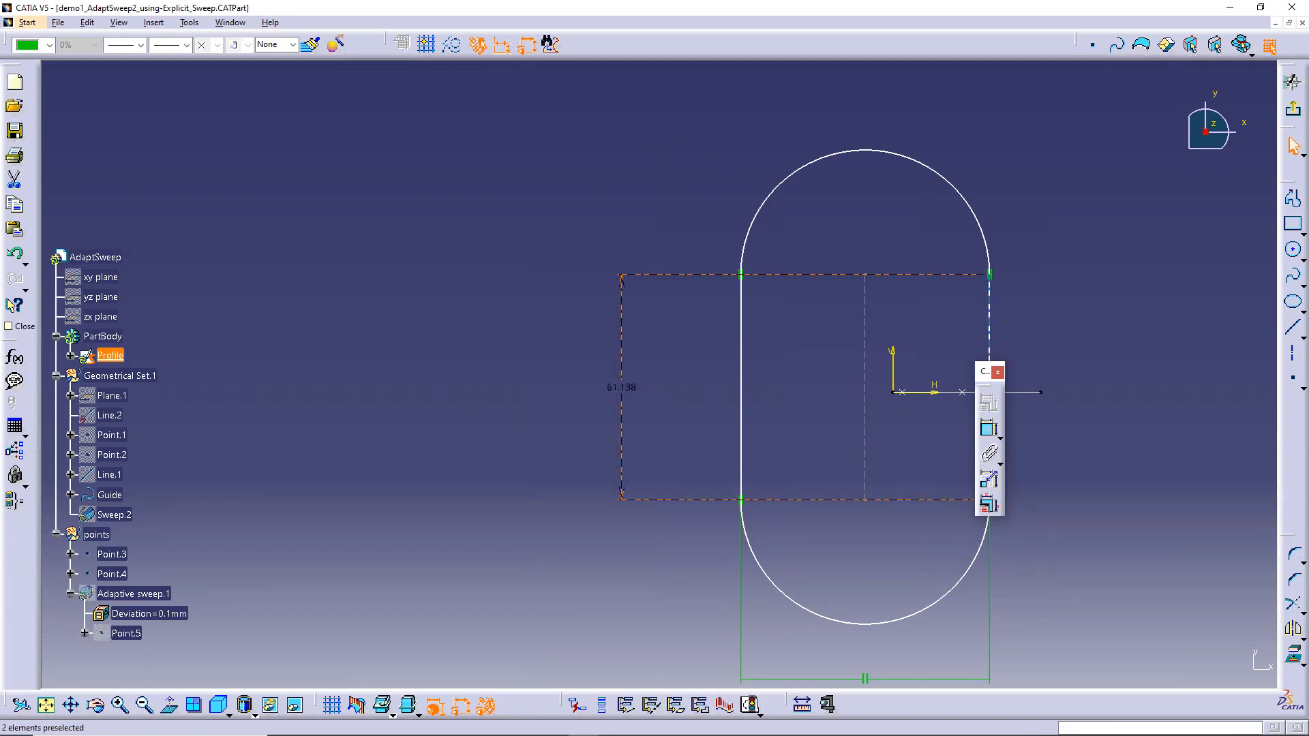
left_click_drag(624, 289, 1119, 300)
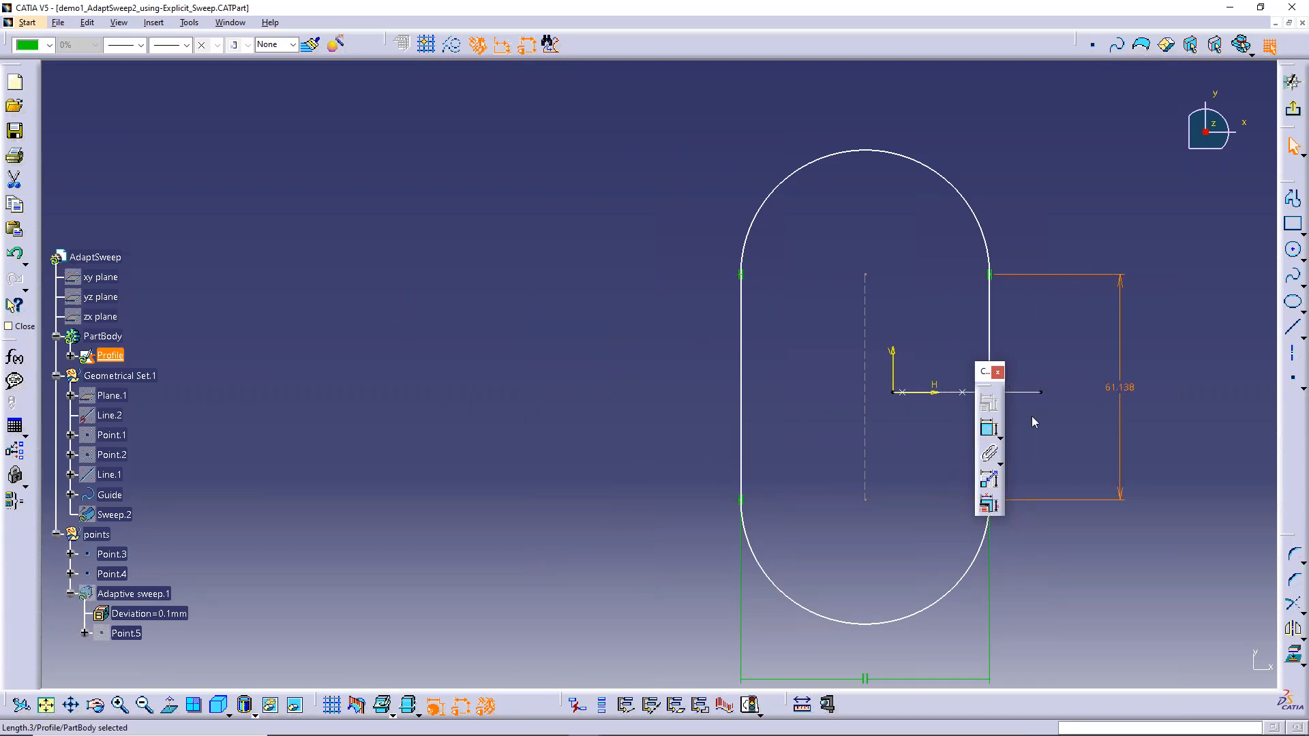
- Dimension the profile's overall length between the two end arcs, placing the dimension outside the outline
left_click(914, 210)
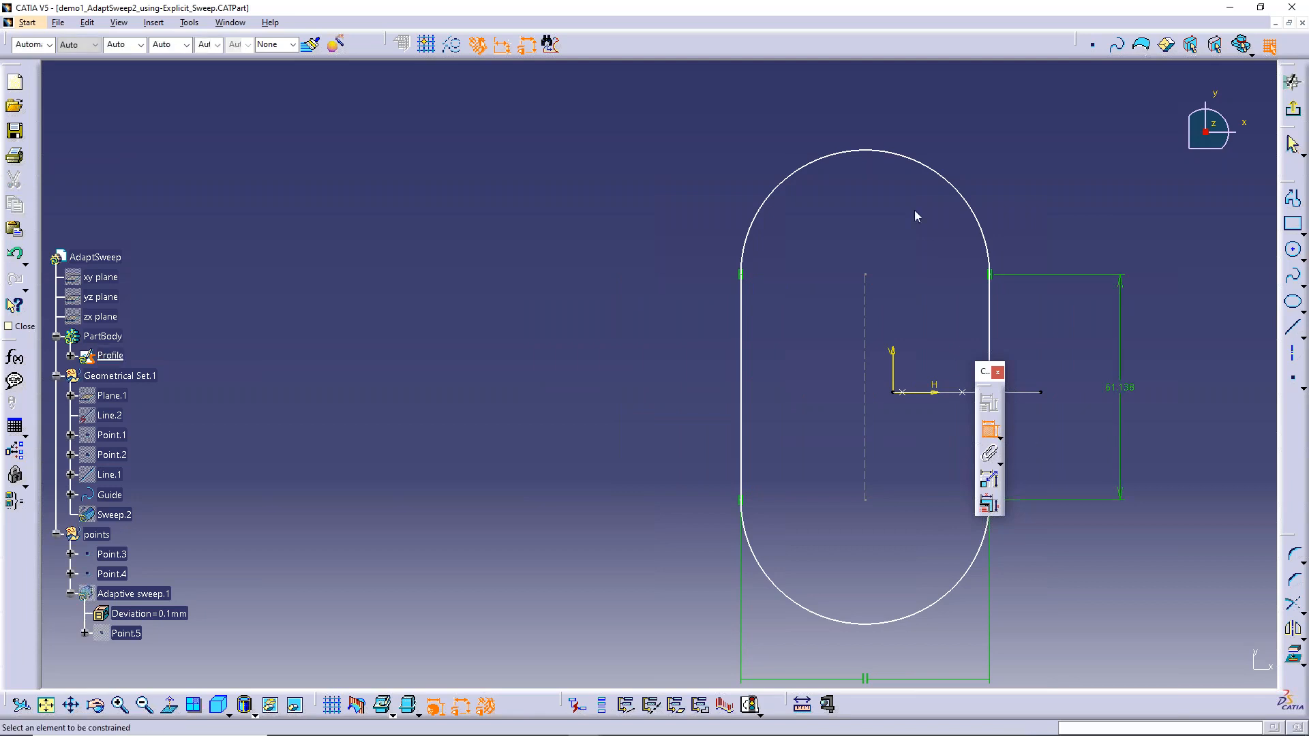
left_click(887, 152)
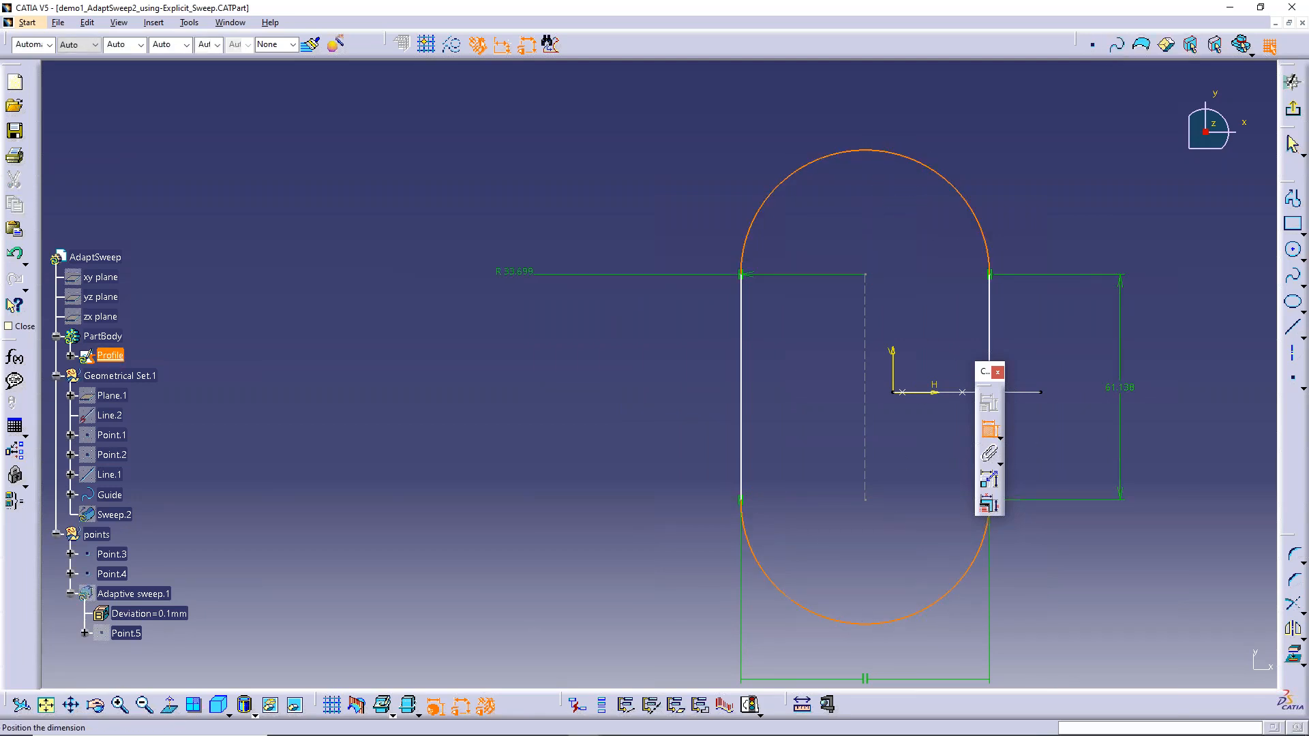
left_click(563, 477)
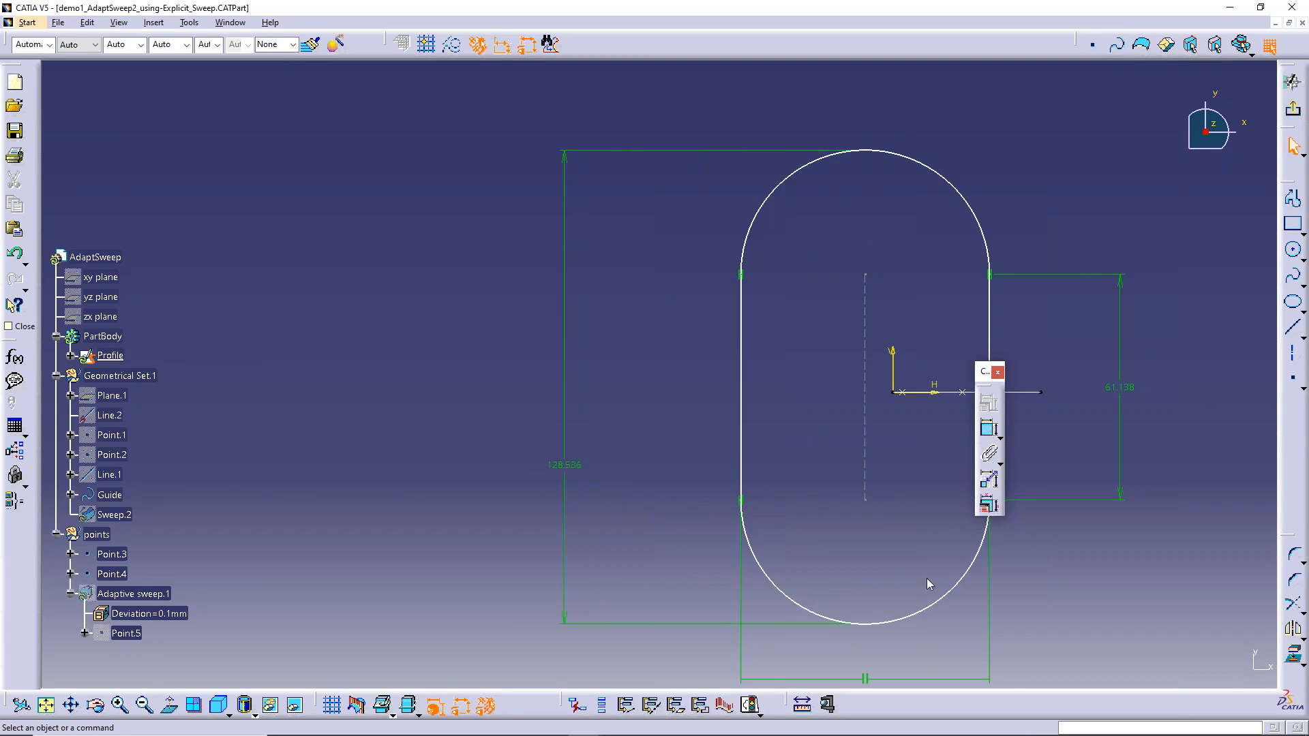
- Dimension the profile's width between its two straight lines, placing the dimension above the upper arc
left_click(986, 434)
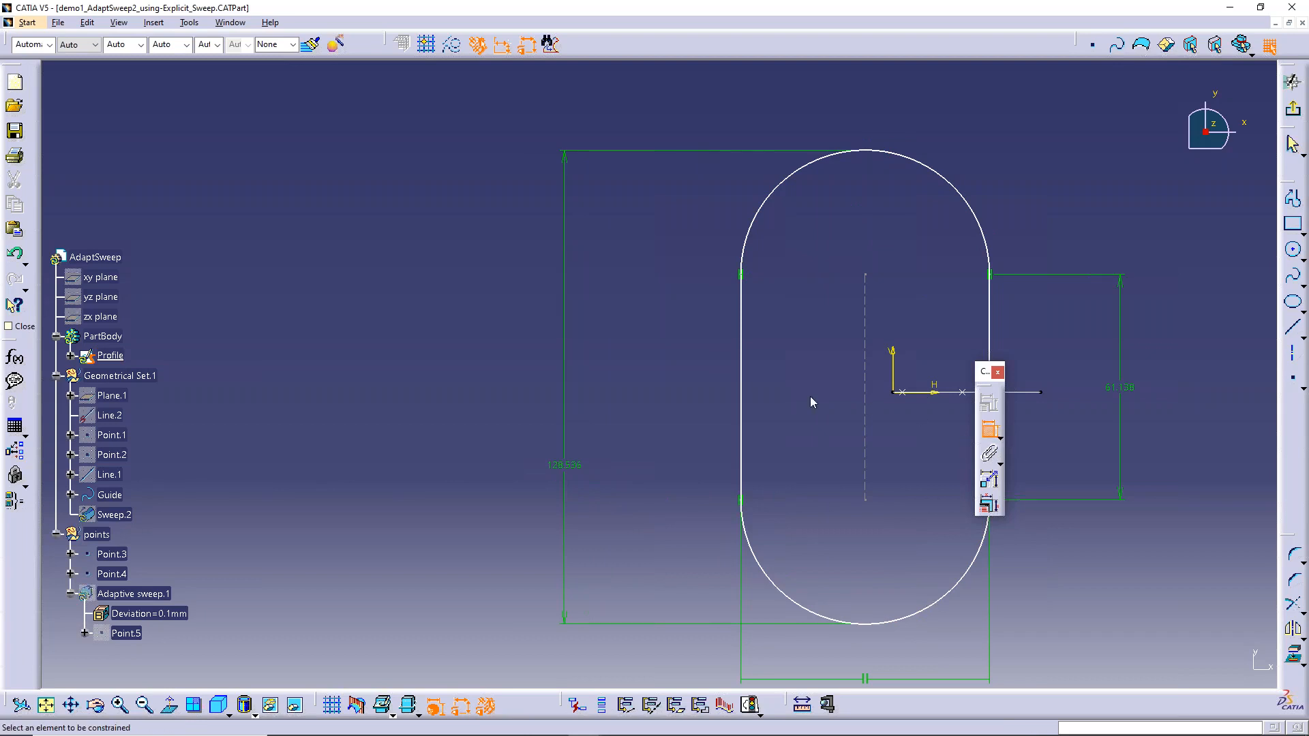
left_click(741, 402)
left_click(990, 339)
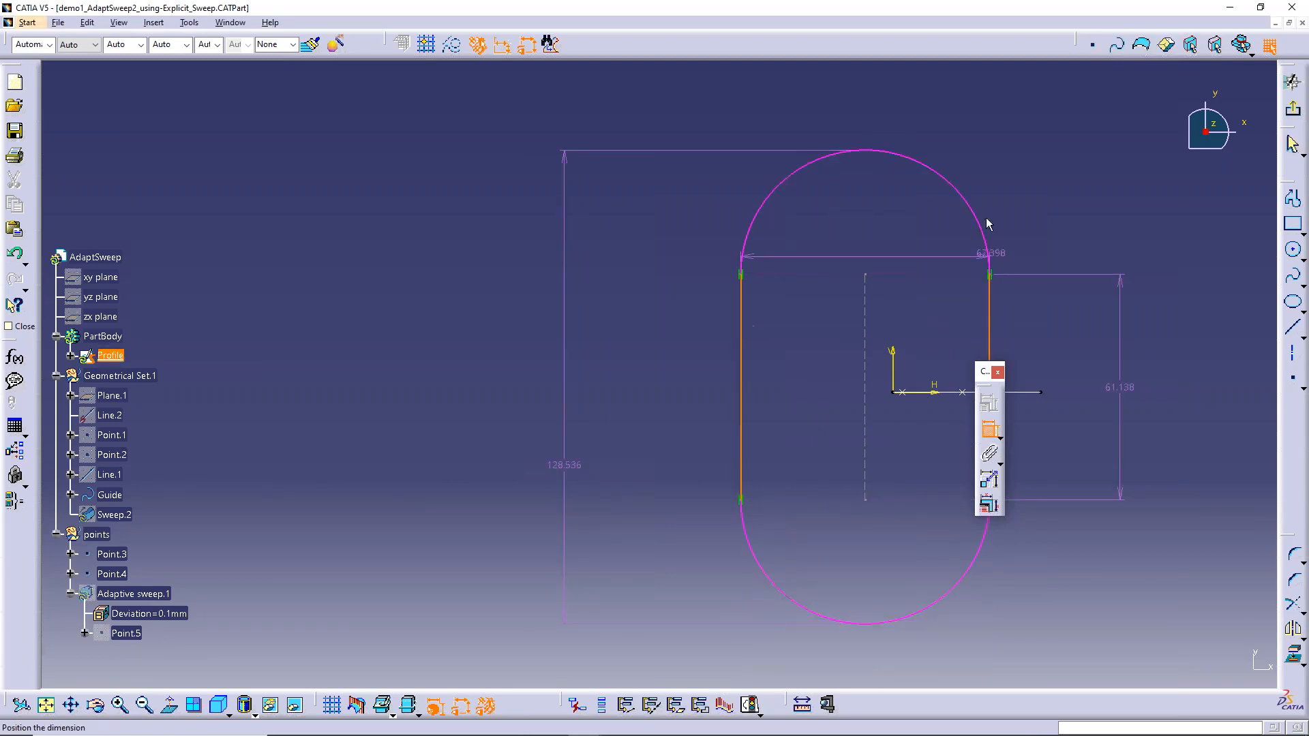
left_click(1023, 124)
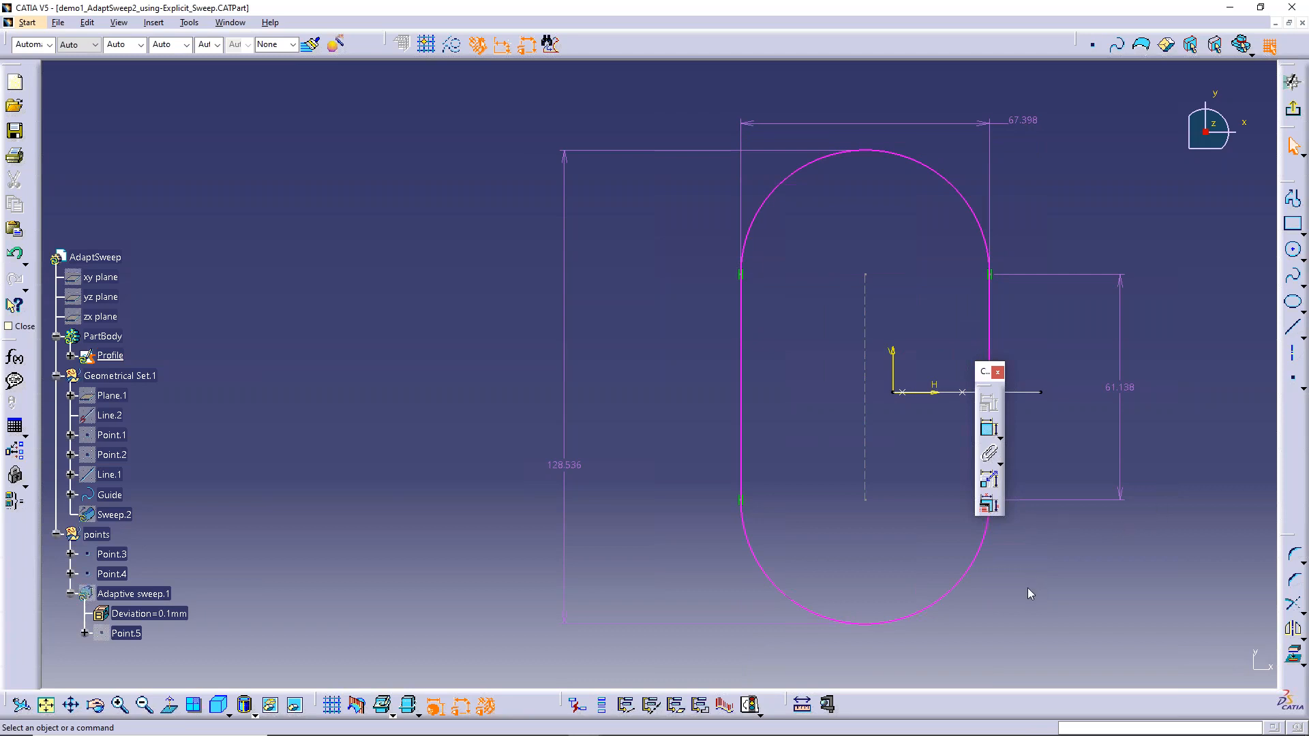
- Delete the overall length dimension between the two end arcs
middle_click_drag(1037, 577, 1025, 627, "ctrl")
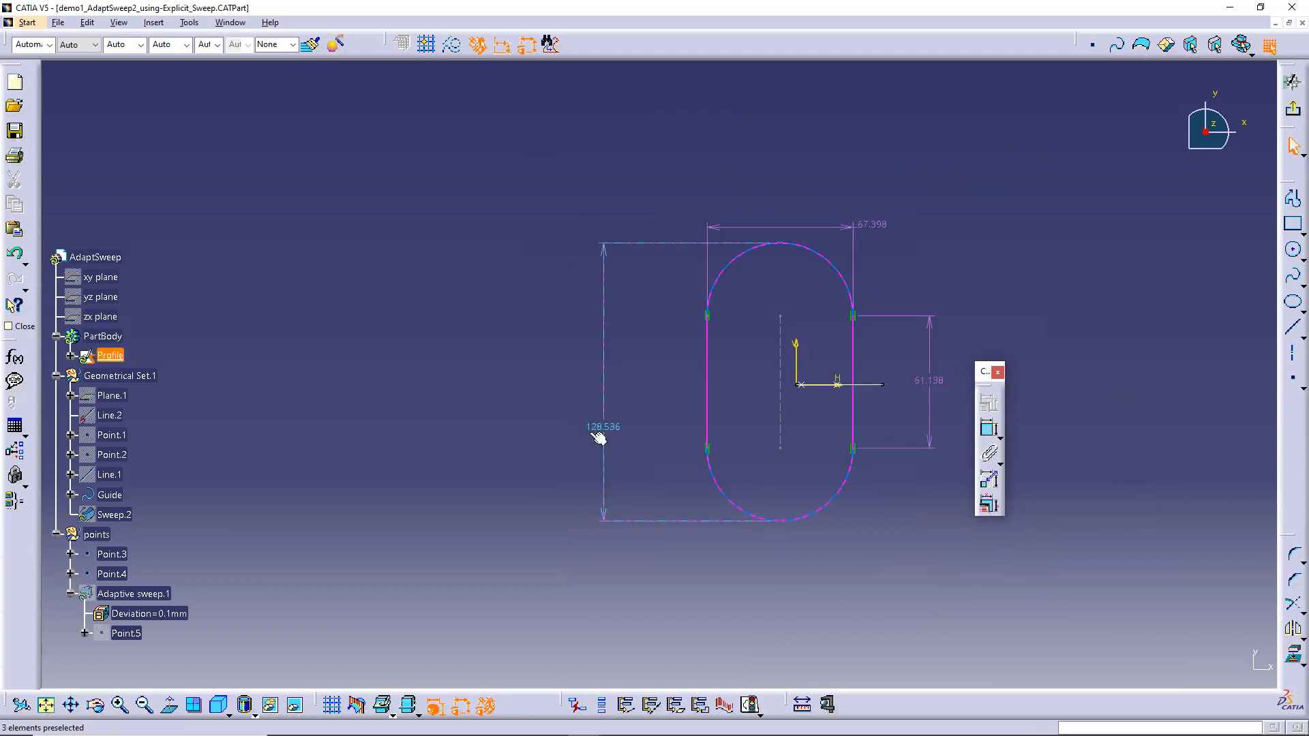
left_click(625, 429)
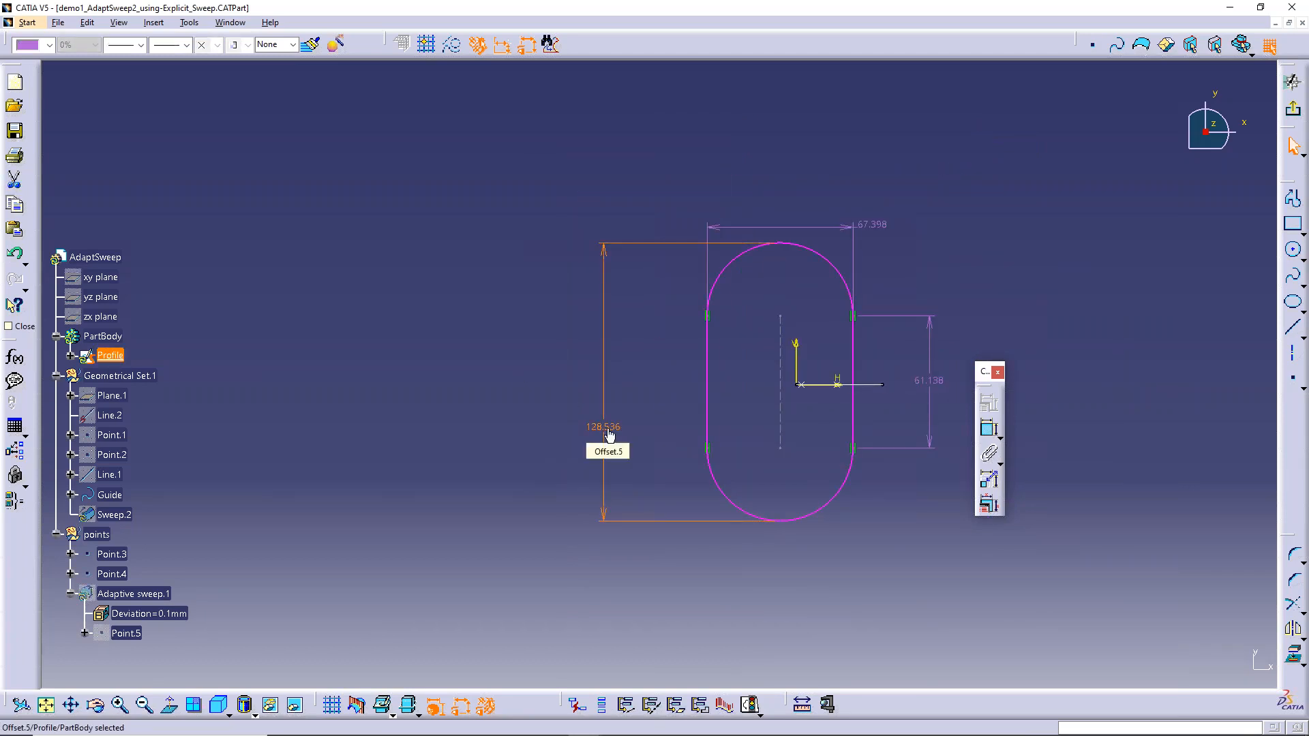
key("Delete")
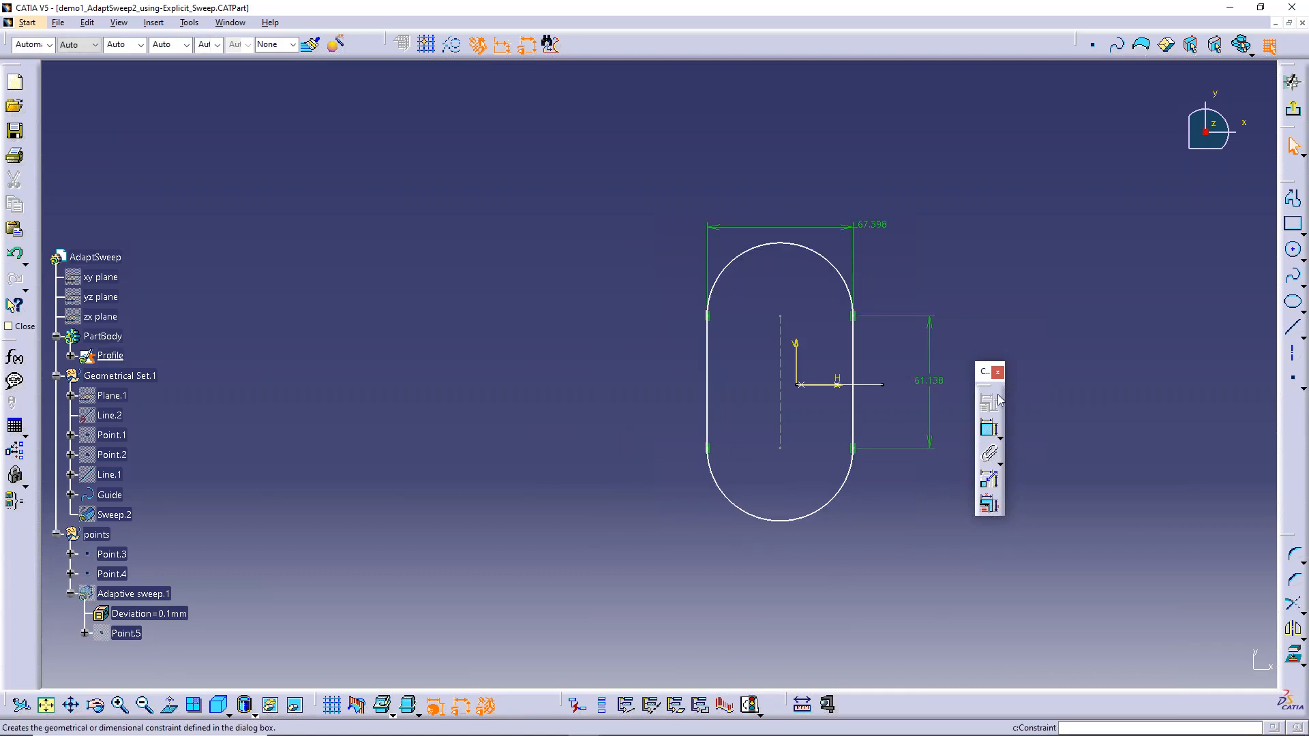
- Leave the Profile sketch and maximize the part window again
mouse_move(882, 471)
middle_mouse_down("ctrl")
mouse_move(877, 514)
mouse_move(881, 419)
middle_mouse_up("ctrl")
mouse_move(791, 455)
middle_mouse_down()
mouse_move(593, 450)
mouse_move(467, 360)
mouse_move(630, 430)
mouse_move(716, 439)
mouse_move(702, 468)
mouse_move(728, 476)
mouse_move(730, 450)
mouse_move(764, 481)
middle_mouse_up()
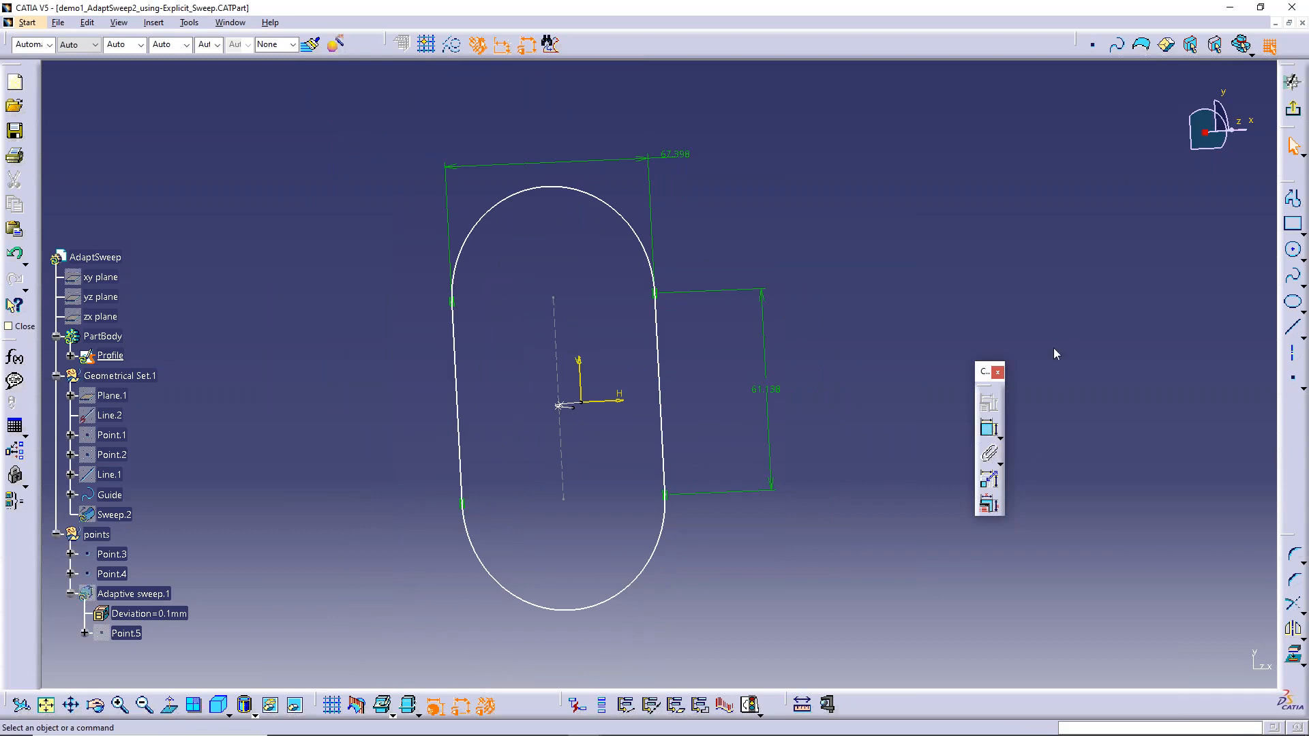
left_click(1260, 7)
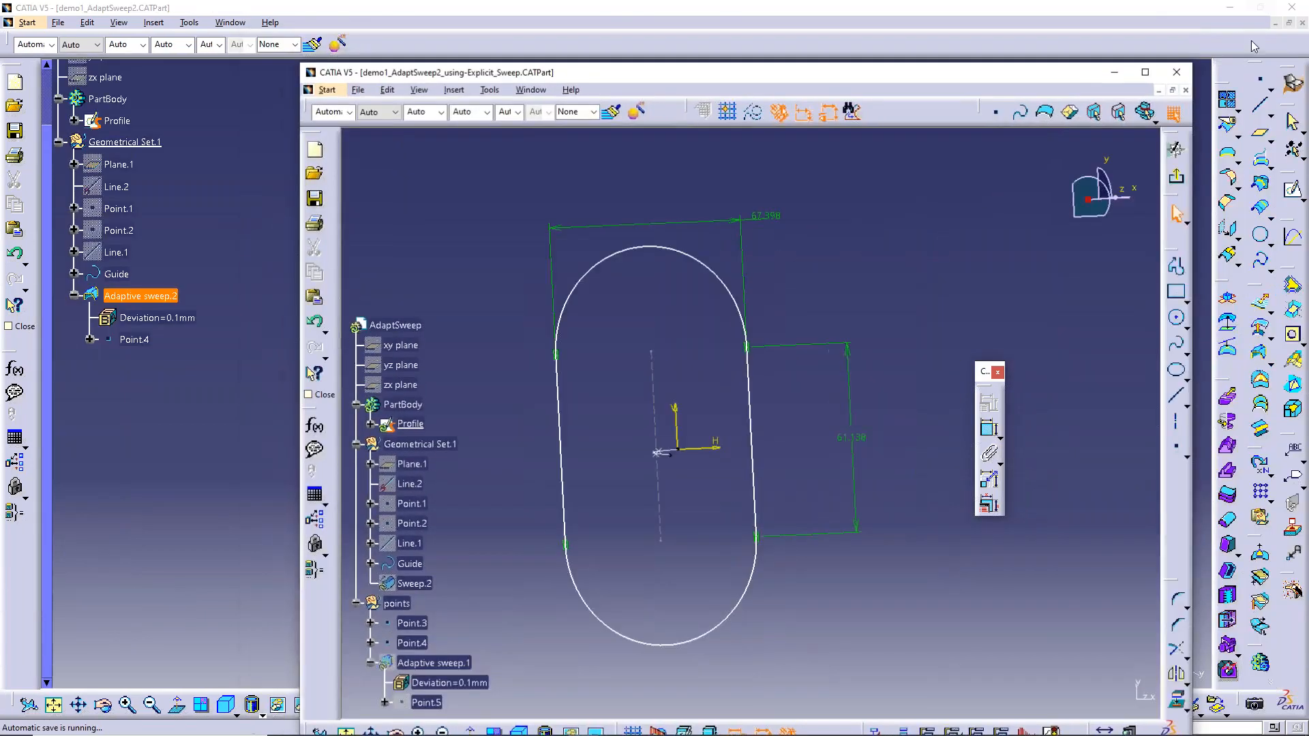
left_click(1177, 178)
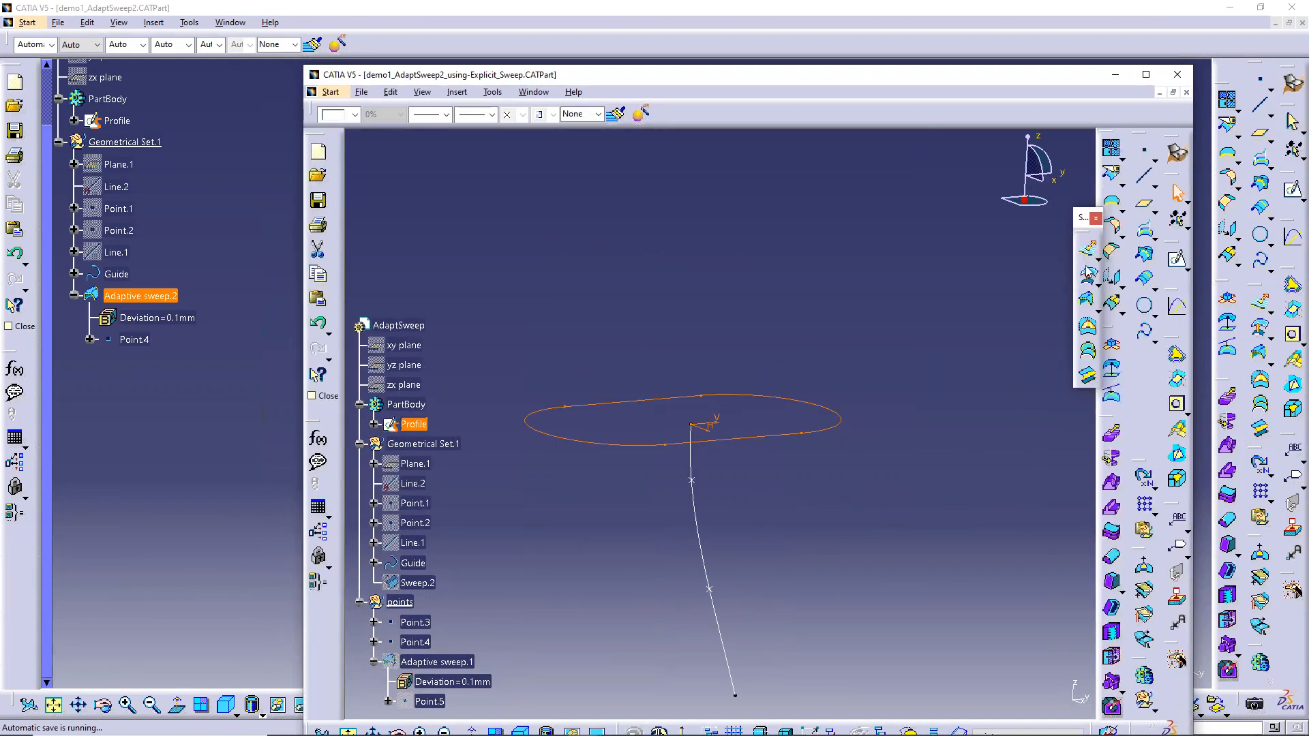
left_click(1147, 75)
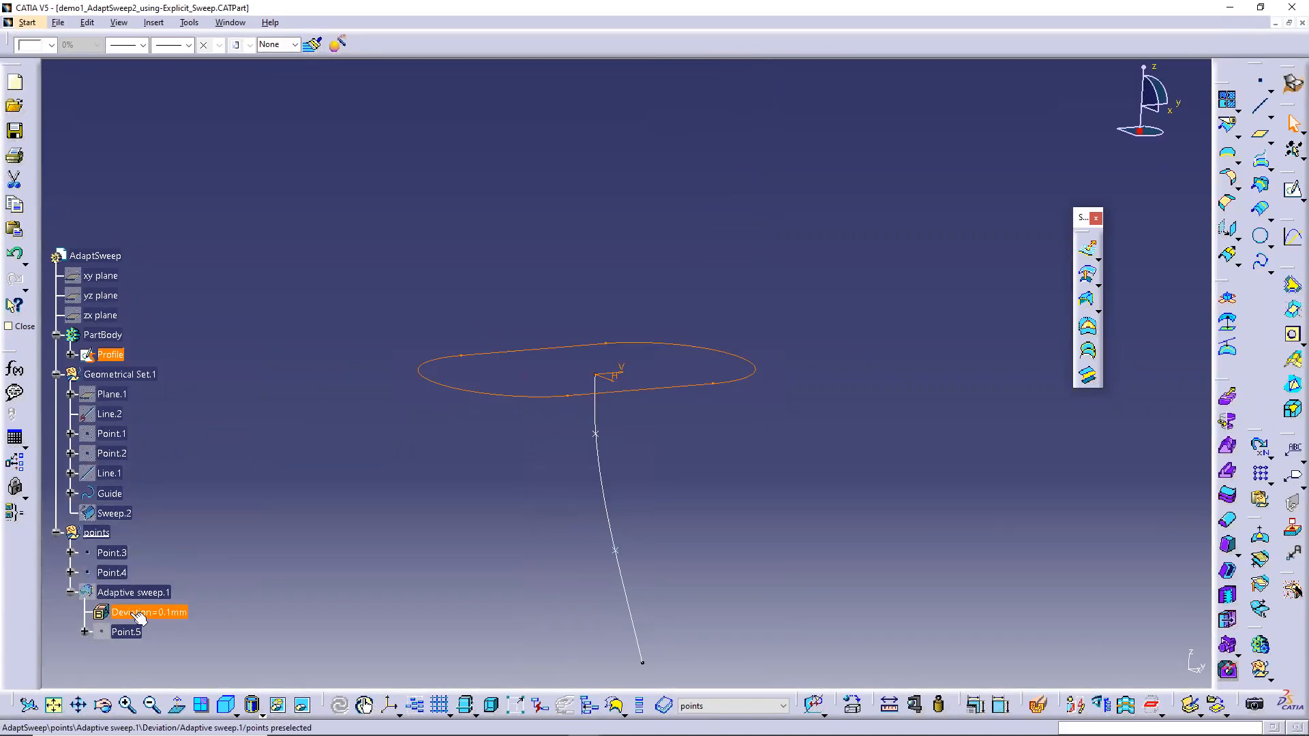
double_click(125, 514)
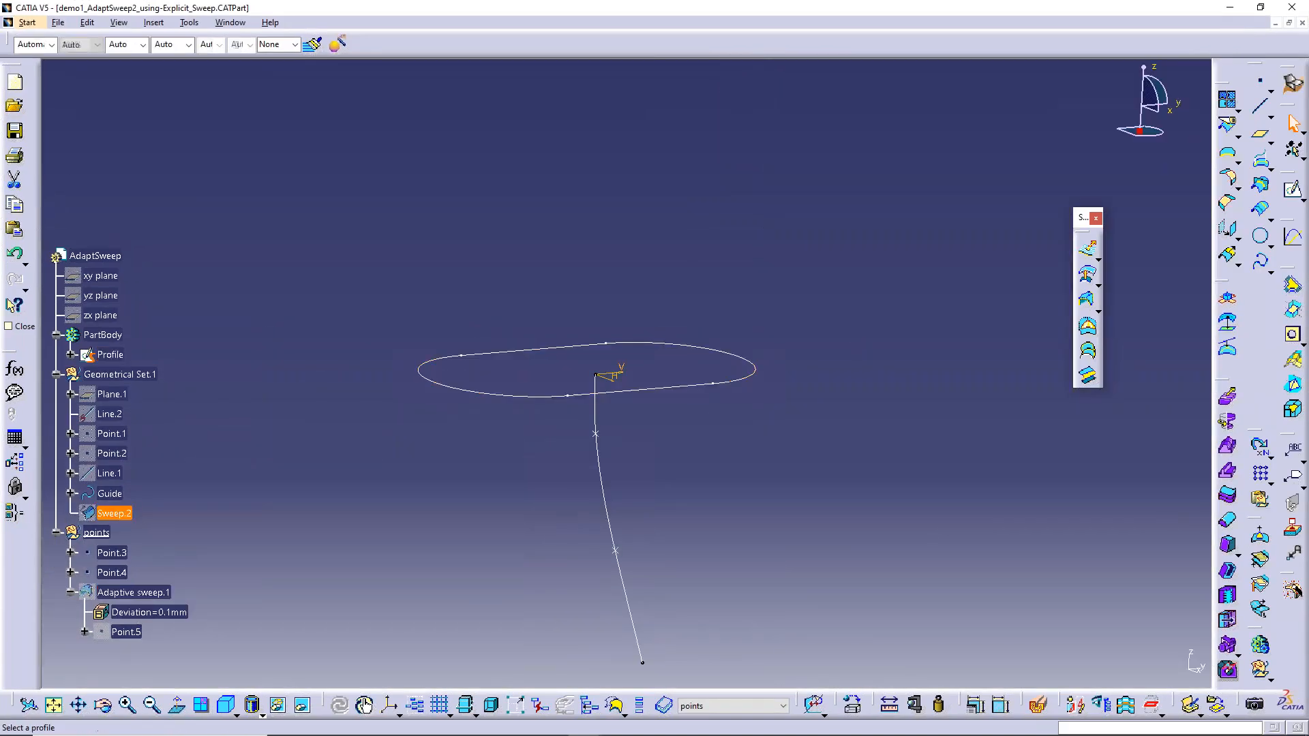
middle_click_drag(649, 566, 535, 542)
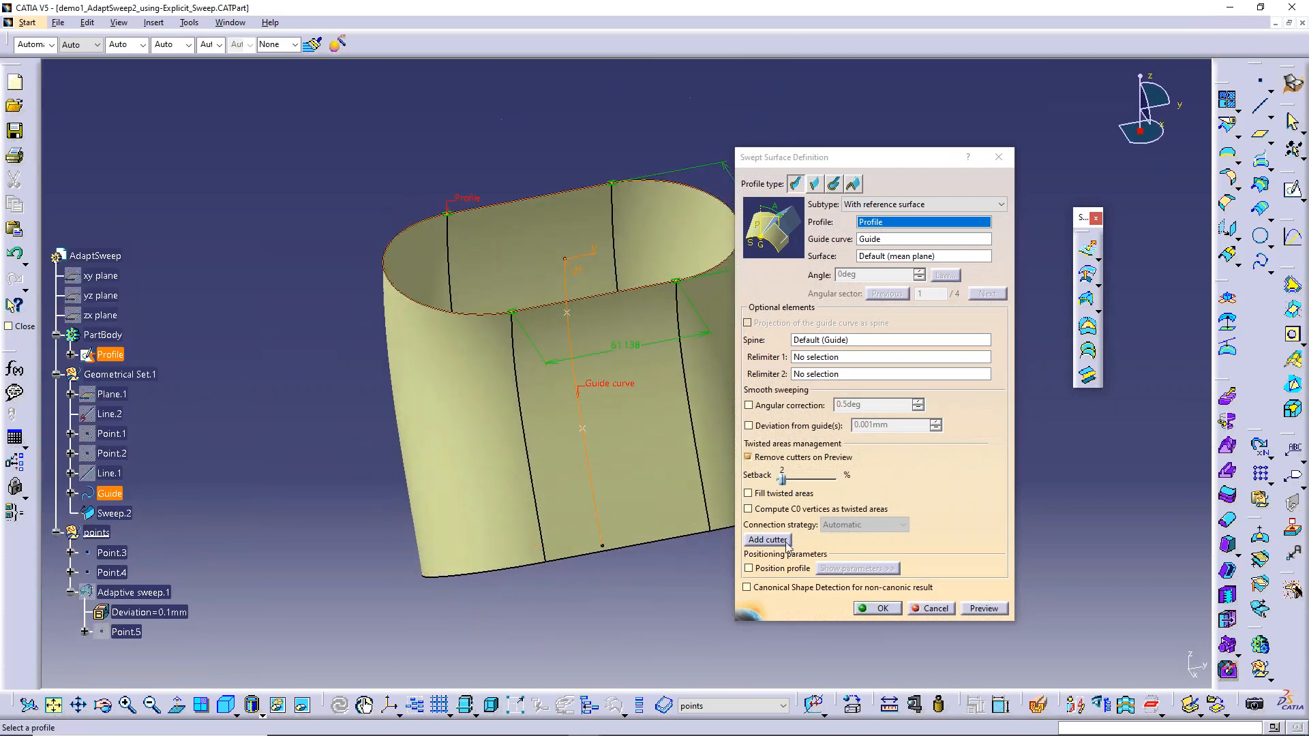
left_click(934, 607)
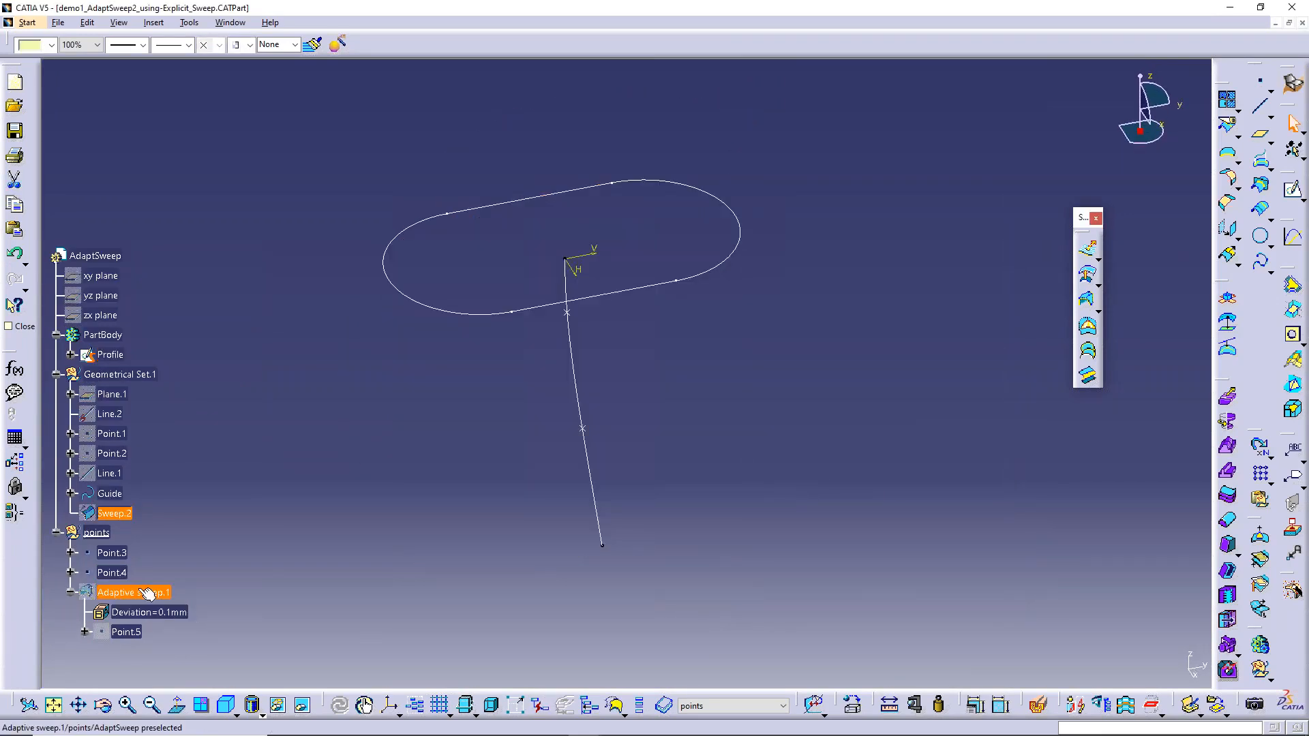
- Show Adaptive sweep.1 again and open its definition for editing
right_click(129, 592)
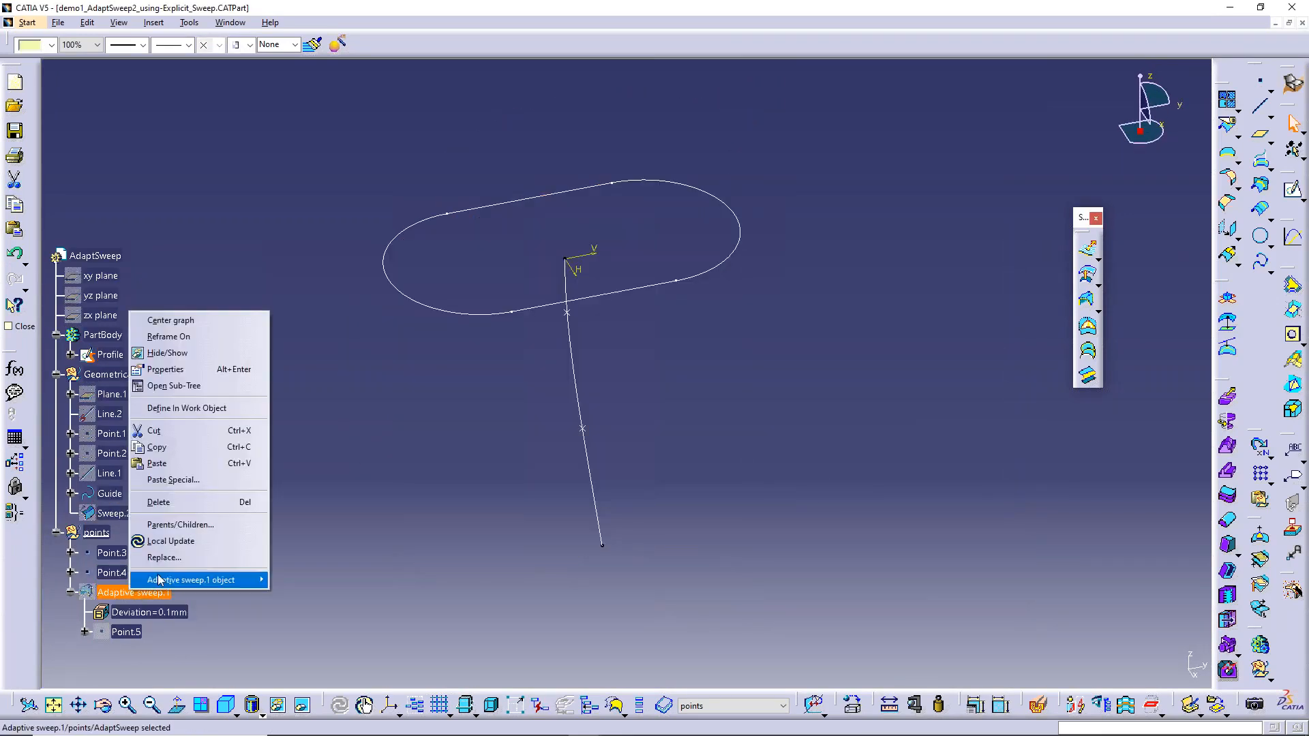
left_click(166, 353)
double_click(133, 592)
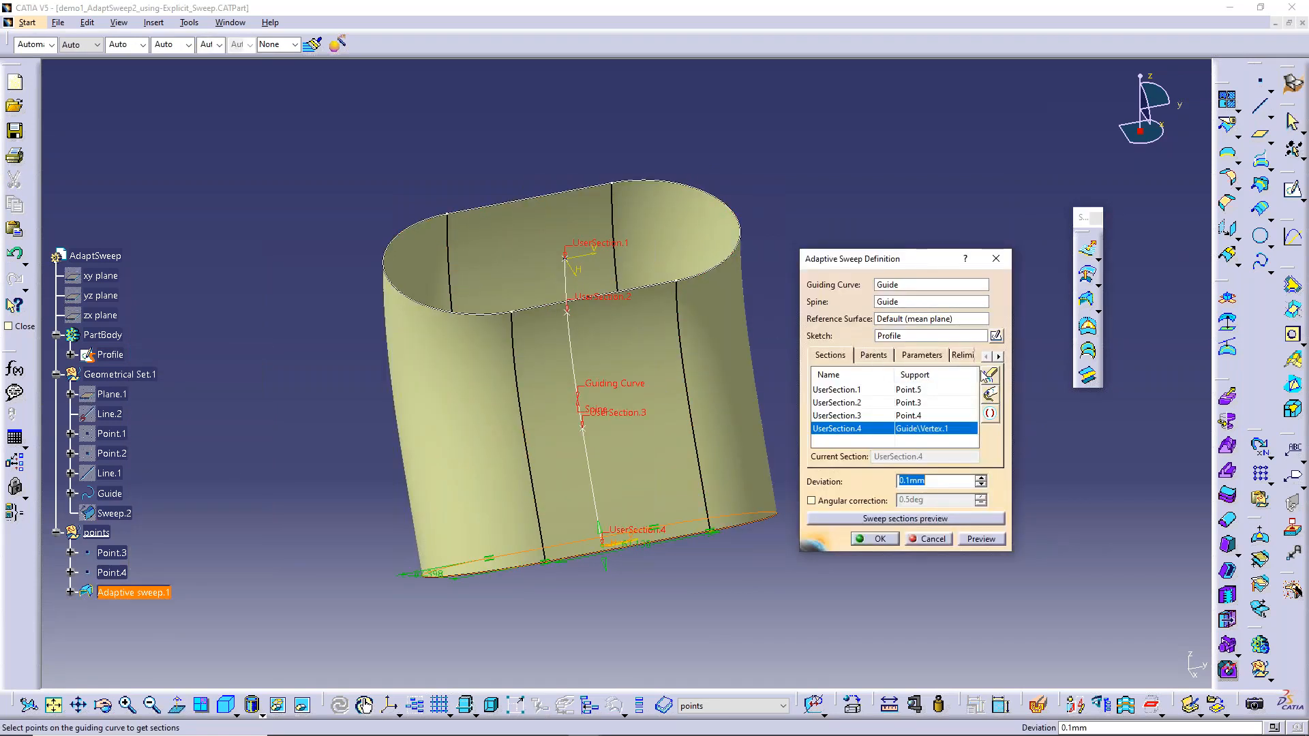
- Review the length and width parameters of UserSection.1 through UserSection.4 in the adaptive sweep definition
left_click(931, 358)
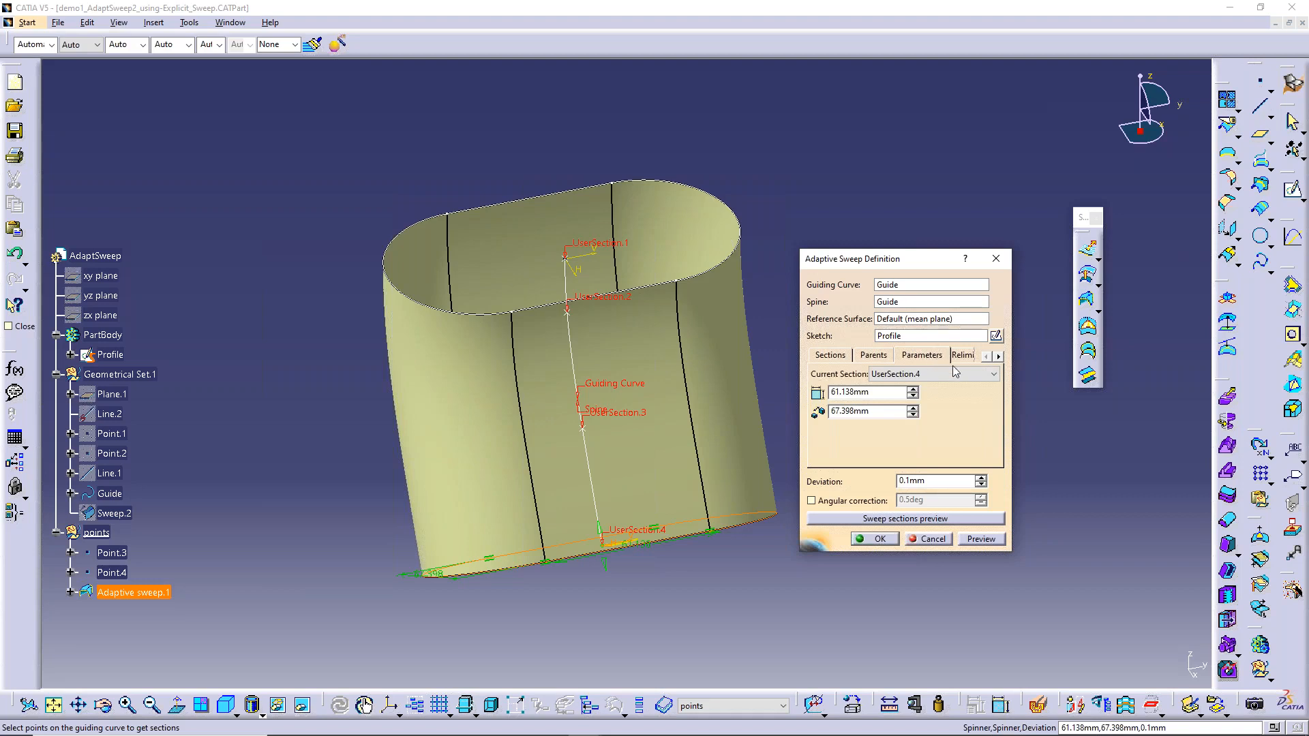
left_click(990, 374)
left_click(974, 390)
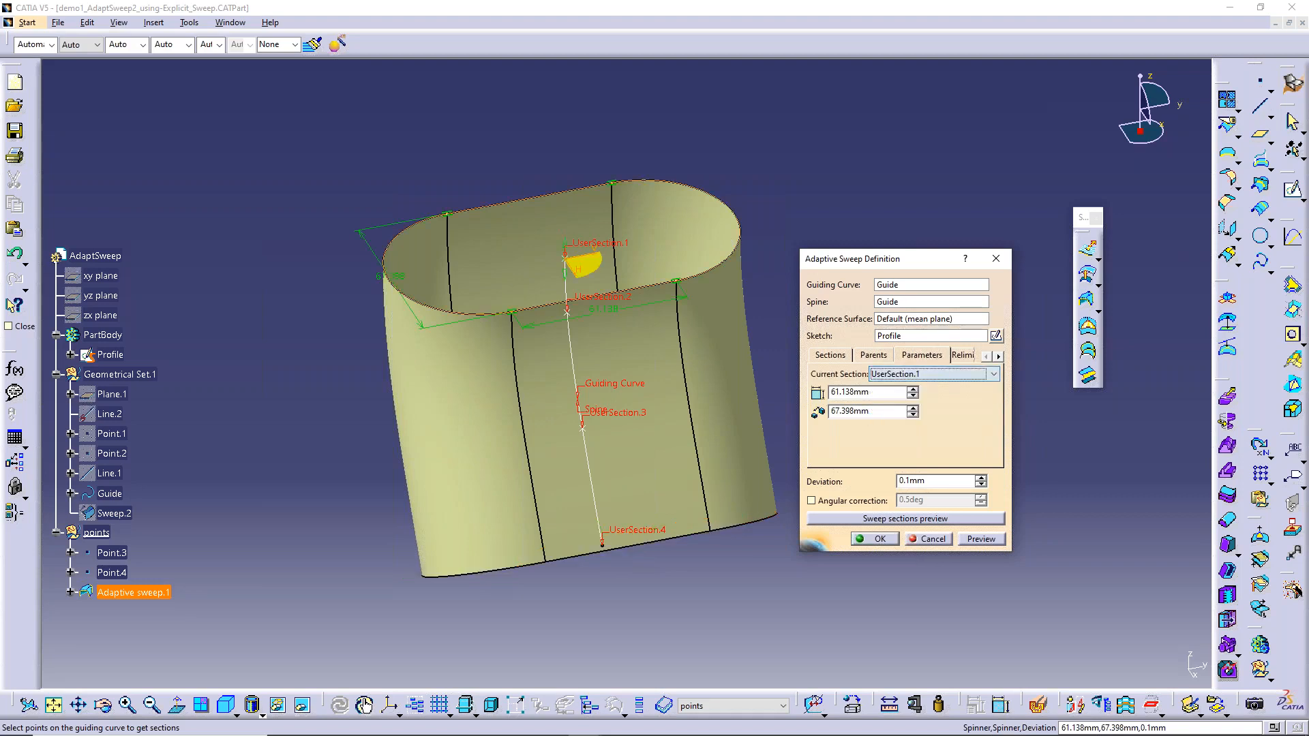
left_click(990, 375)
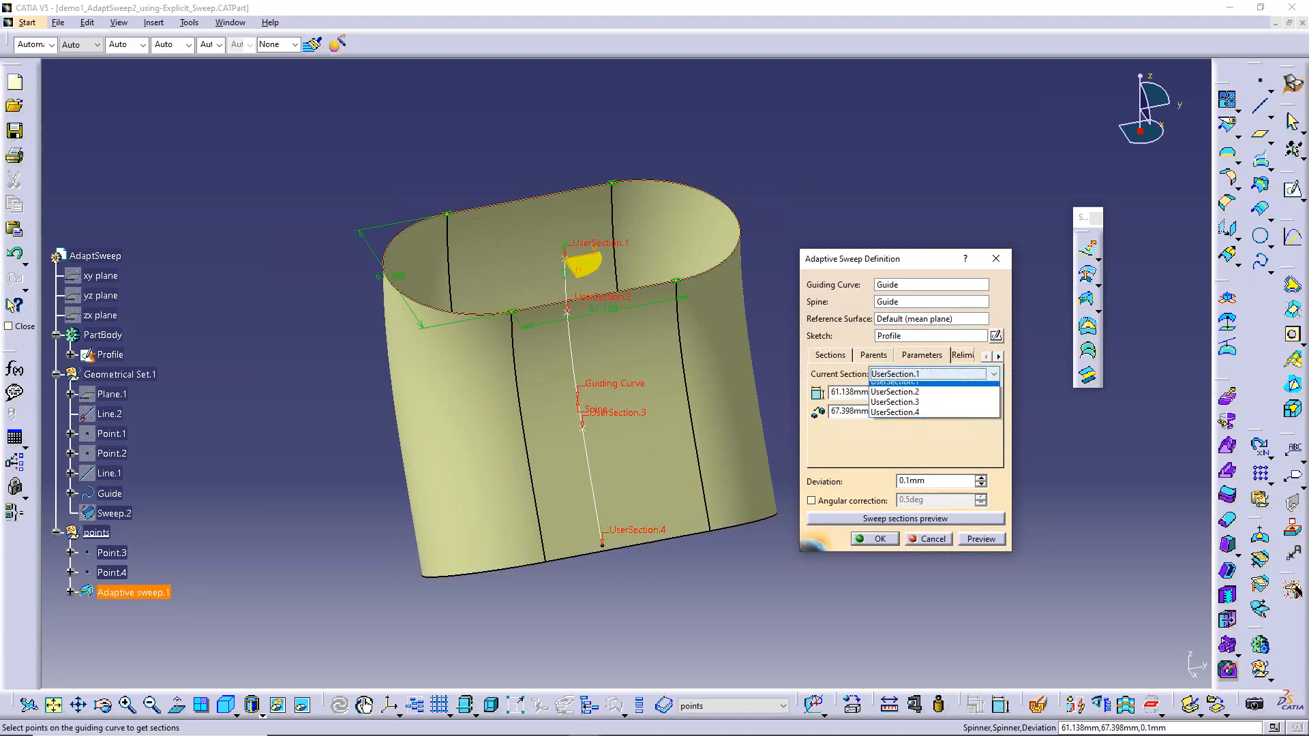
left_click(981, 398)
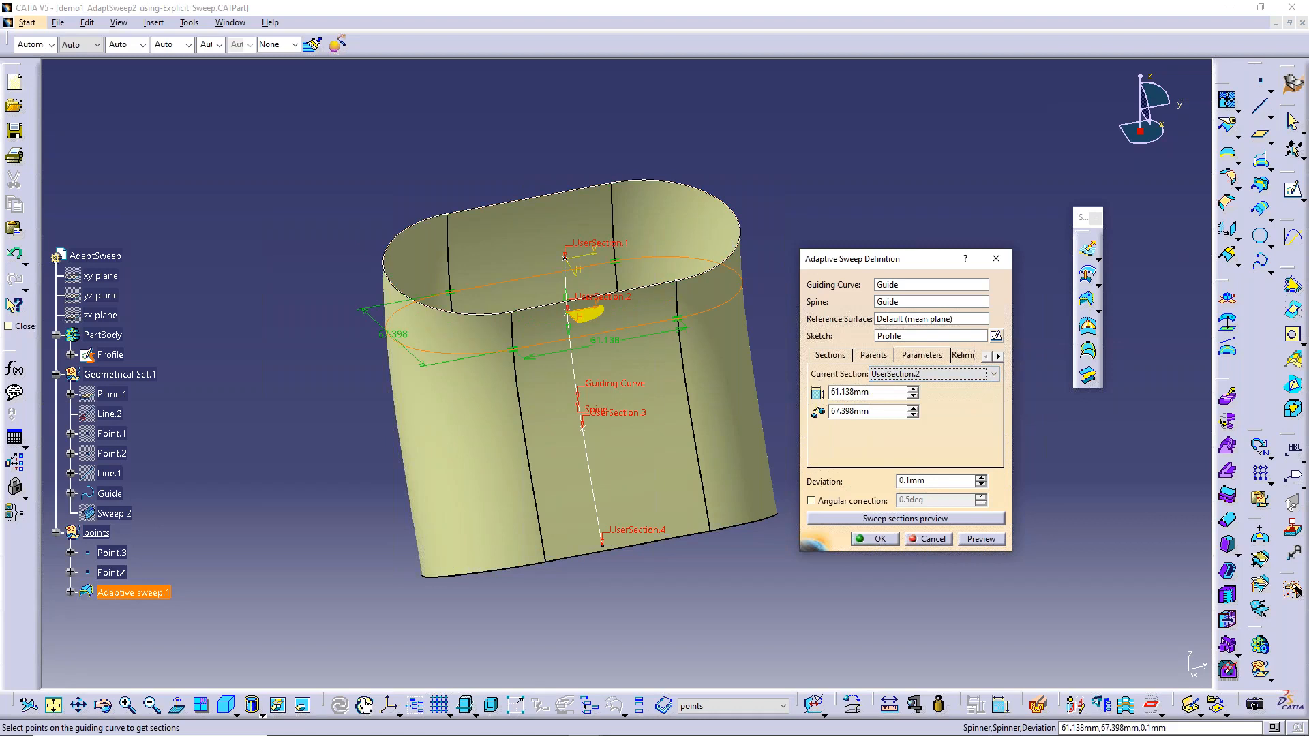
left_click(991, 375)
left_click(966, 408)
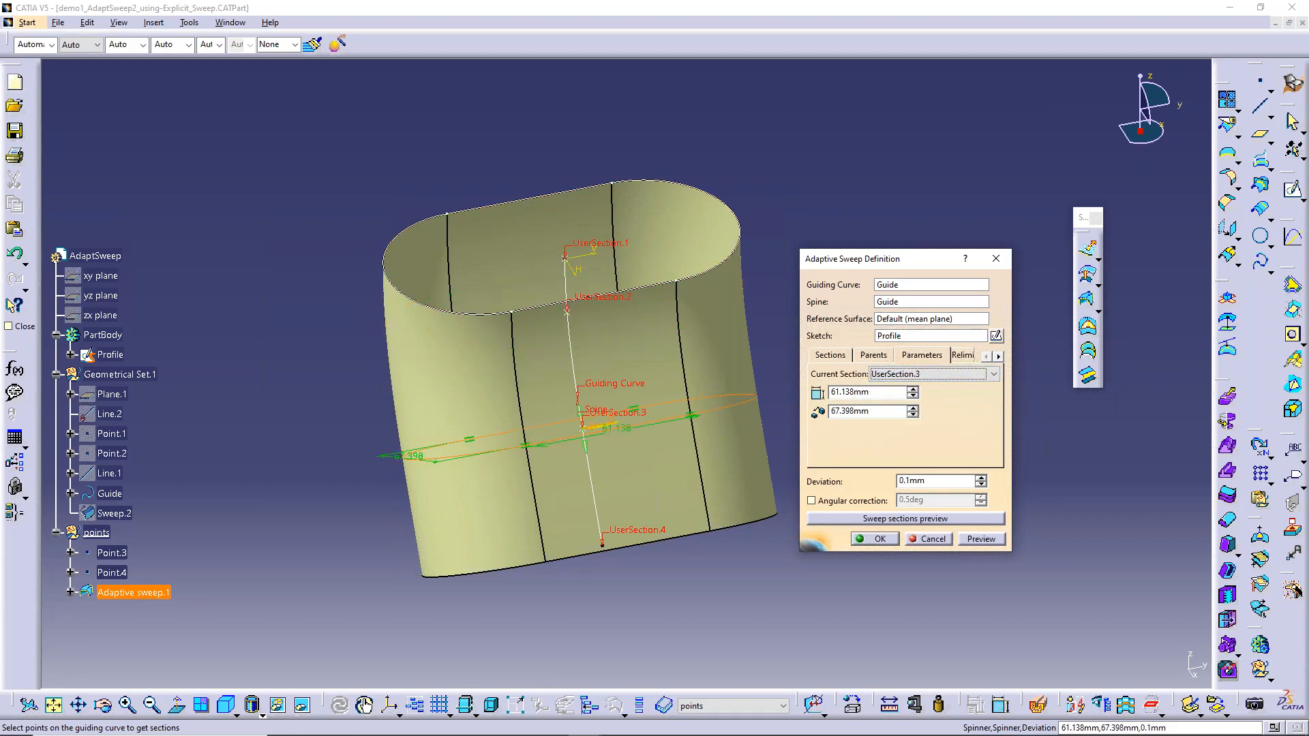
left_click(993, 374)
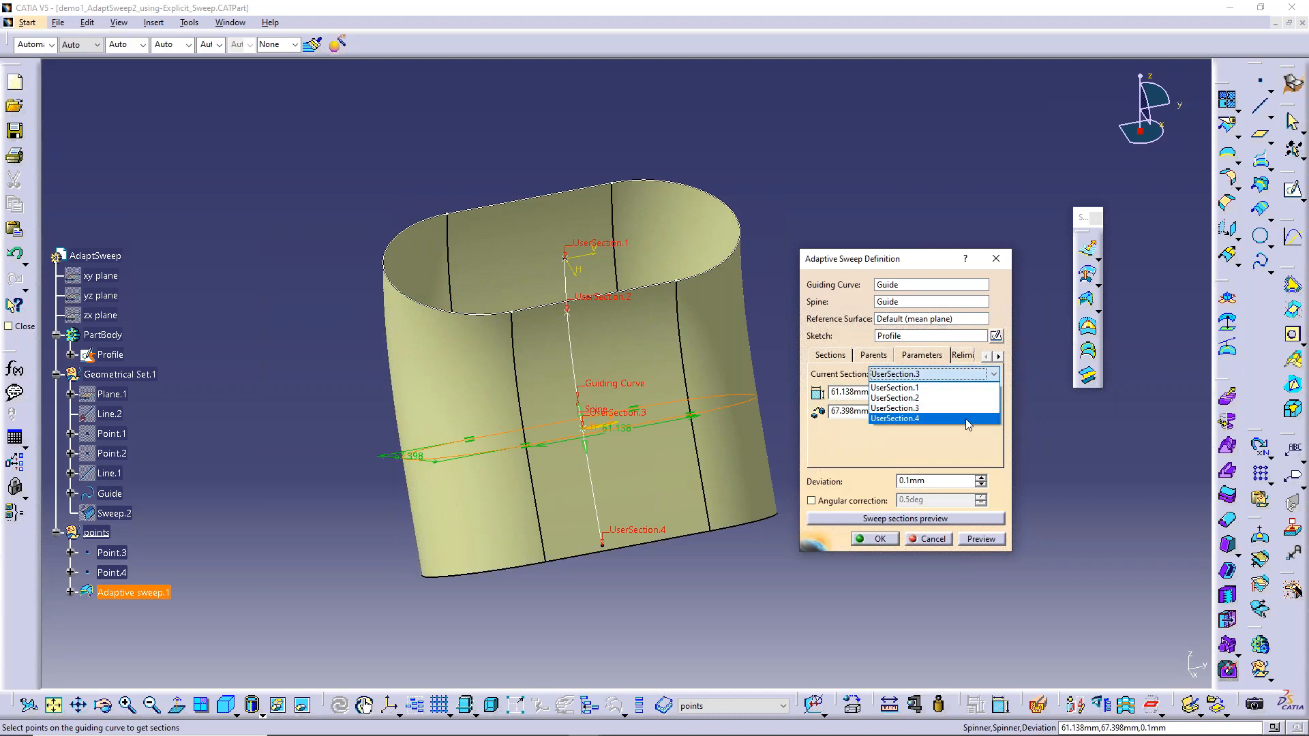
left_click(968, 421)
left_click(986, 379)
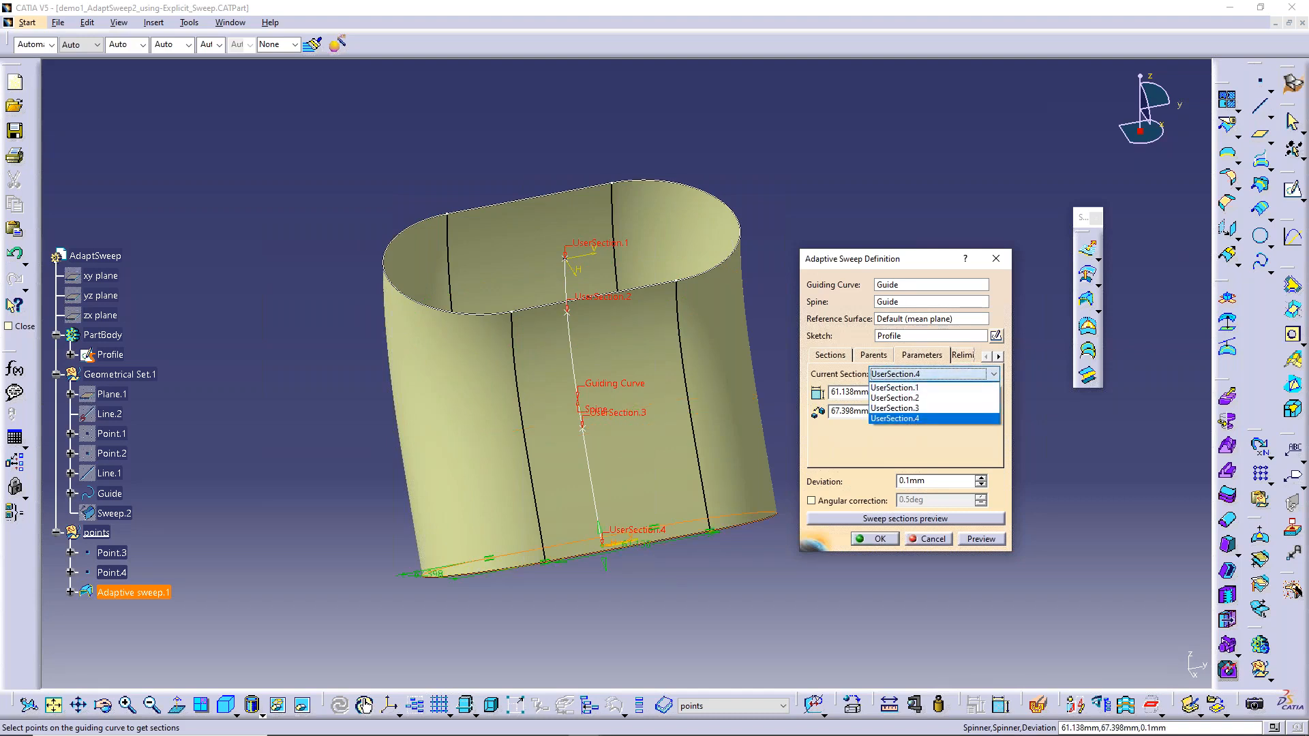
left_click(968, 385)
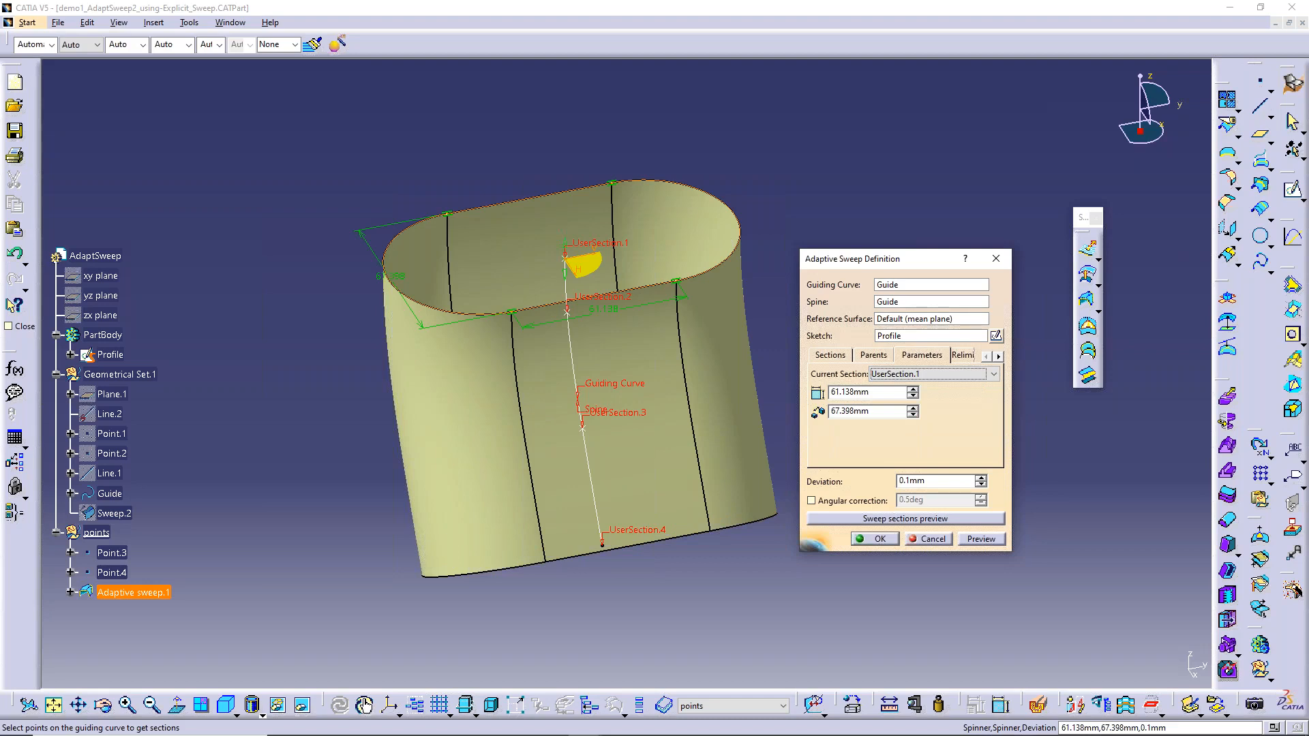
- Make UserSection.2 the current section and set its width constraint between the straight lines to 50 mm
left_click(988, 375)
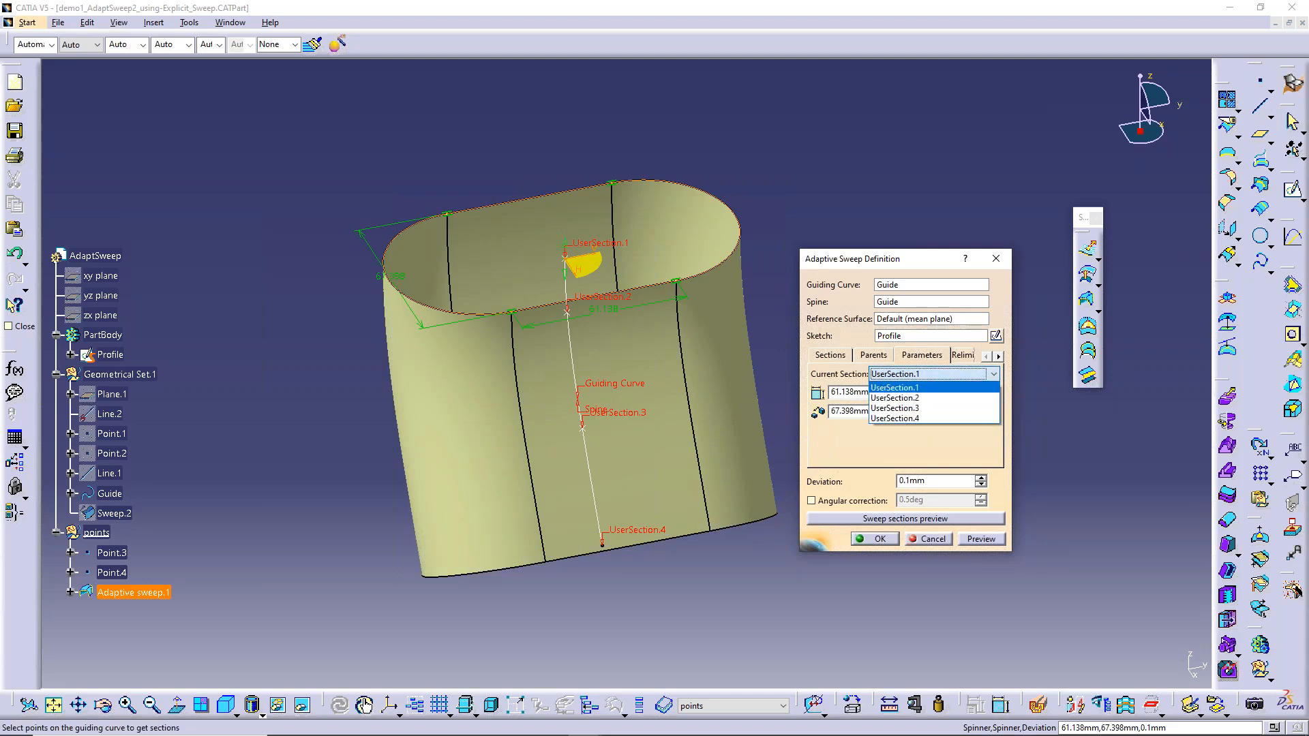
left_click(965, 400)
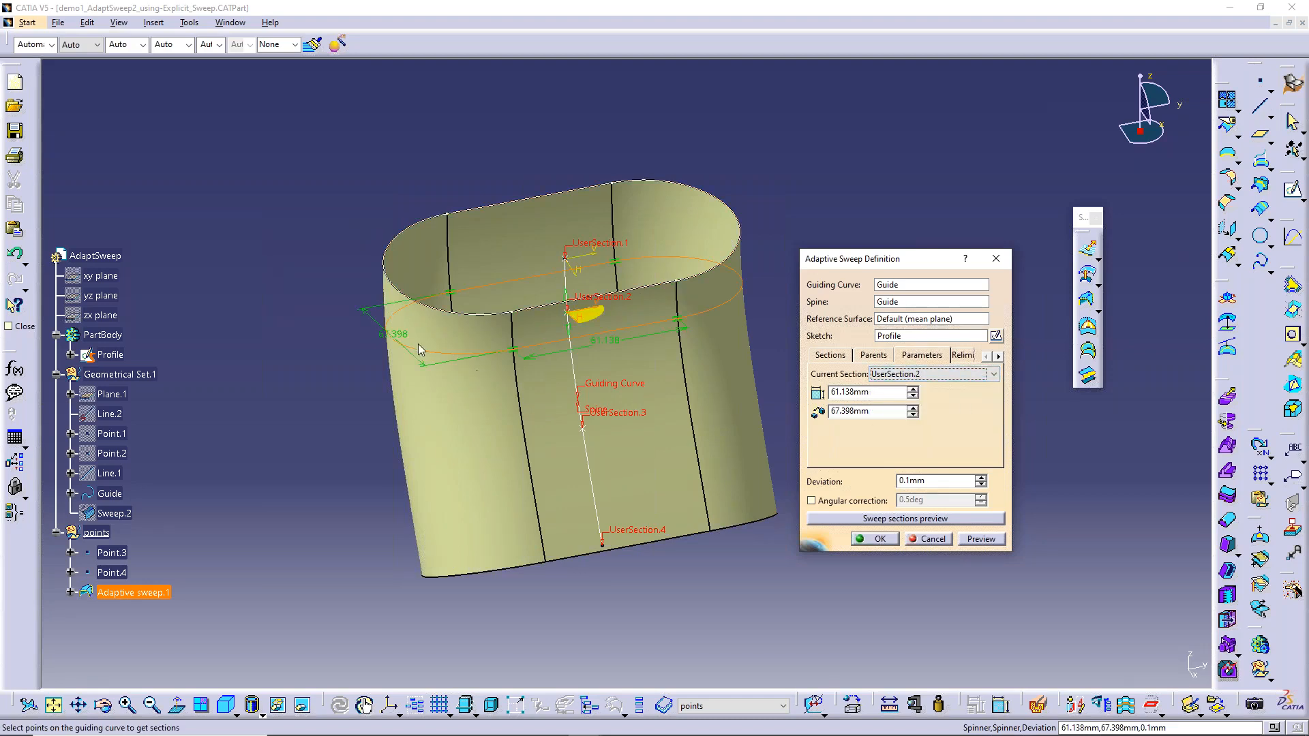
double_click(379, 335)
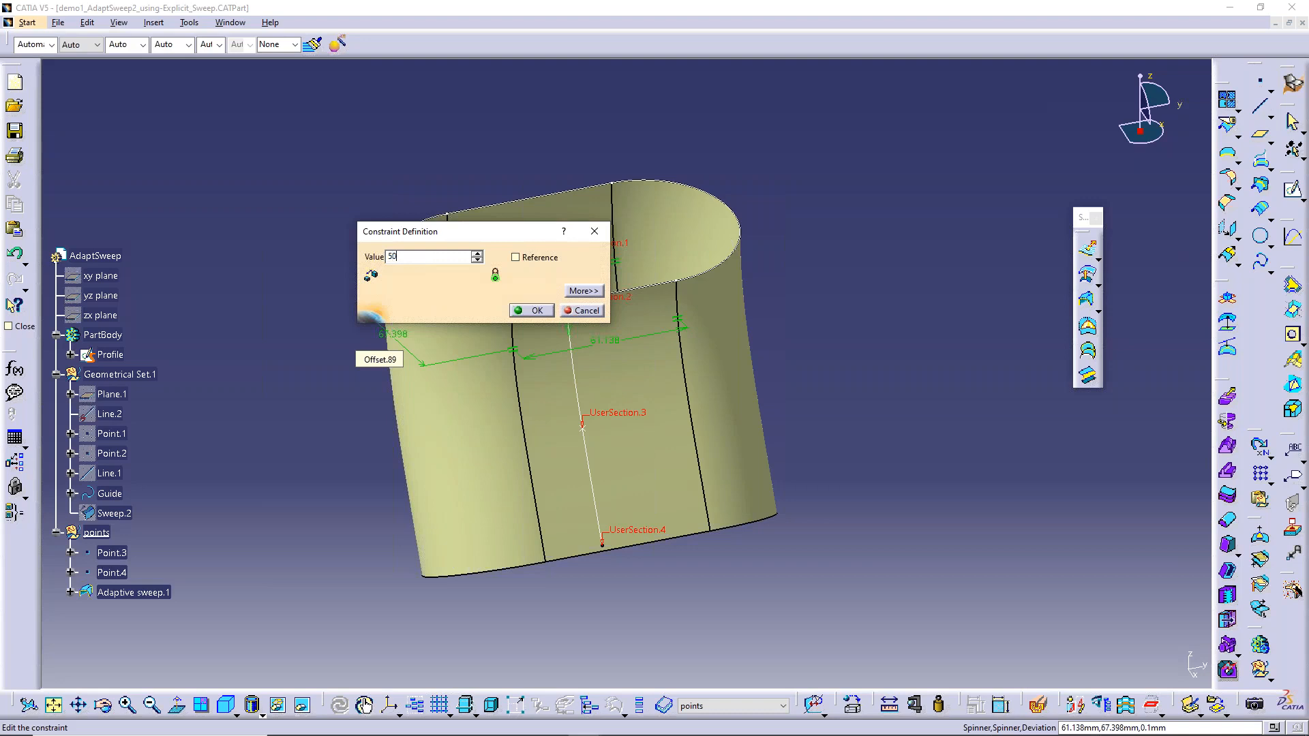
key("Return")
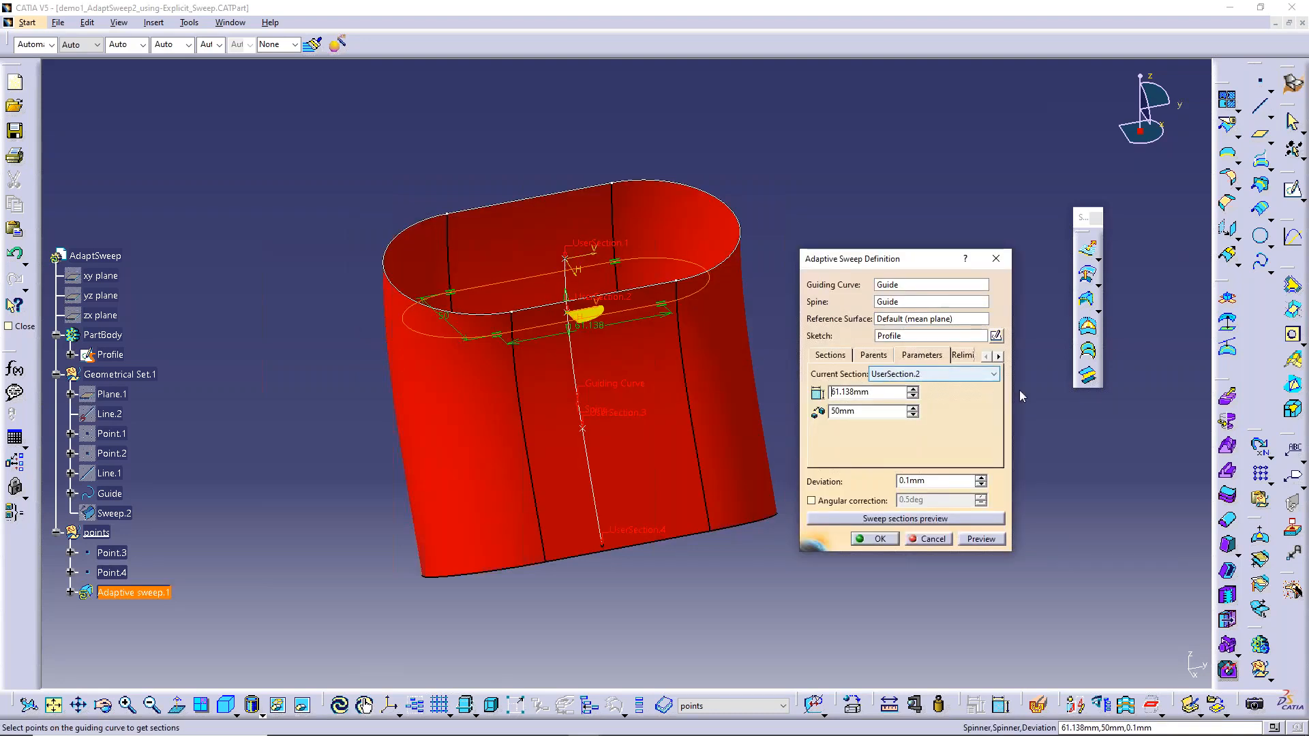
- Make UserSection.3 the current section and set its width constraint to 45 mm
left_click(994, 374)
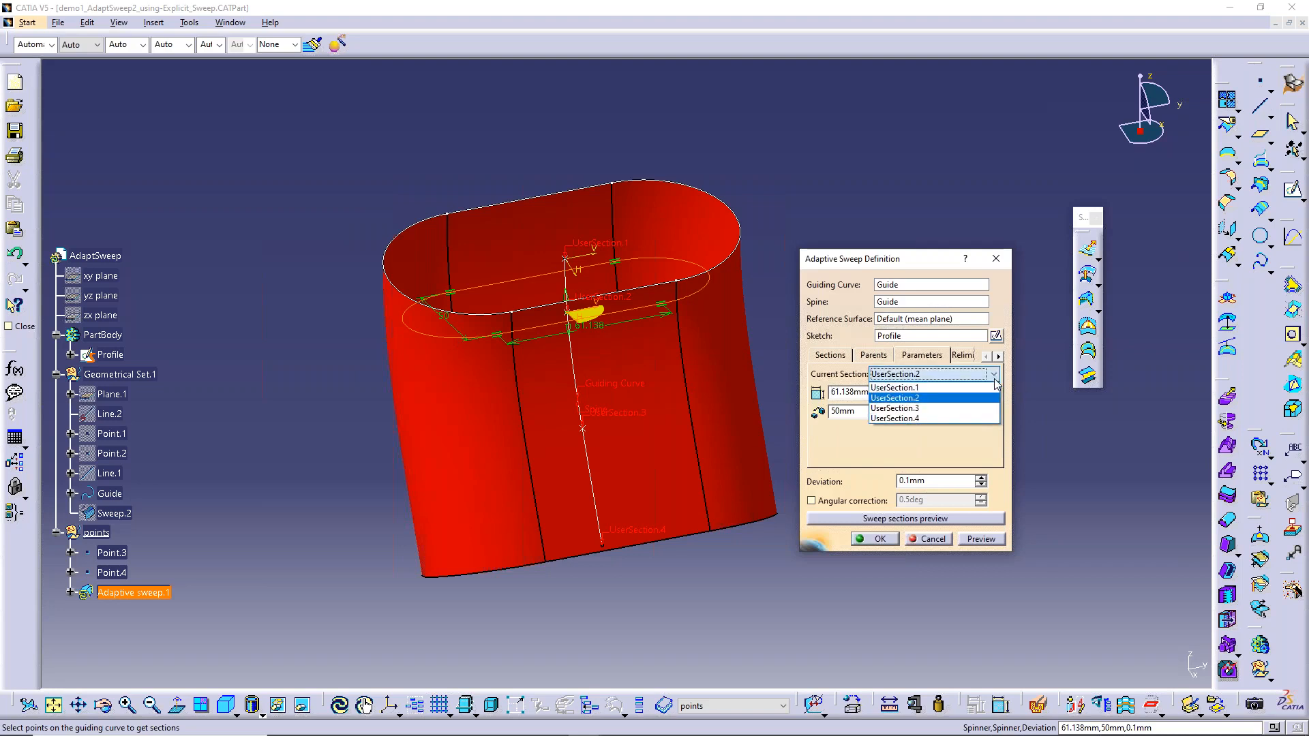
left_click(957, 412)
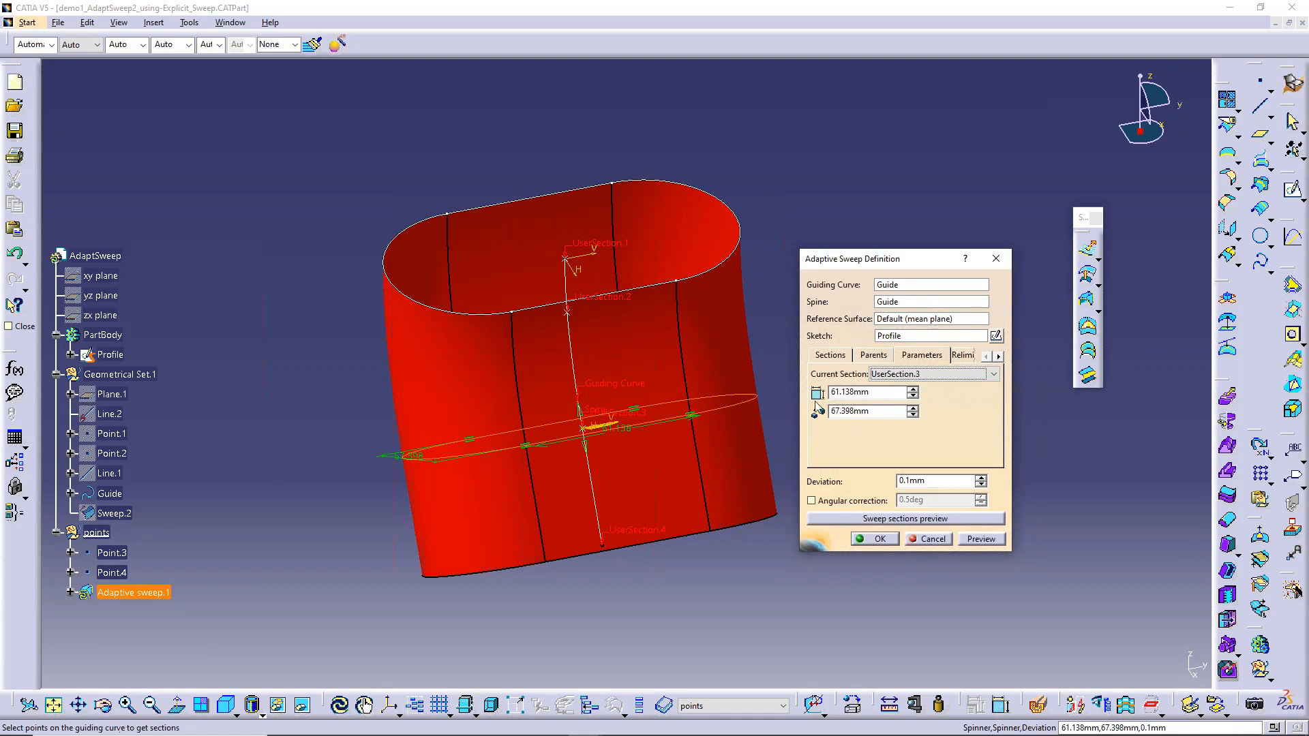
double_click(402, 458)
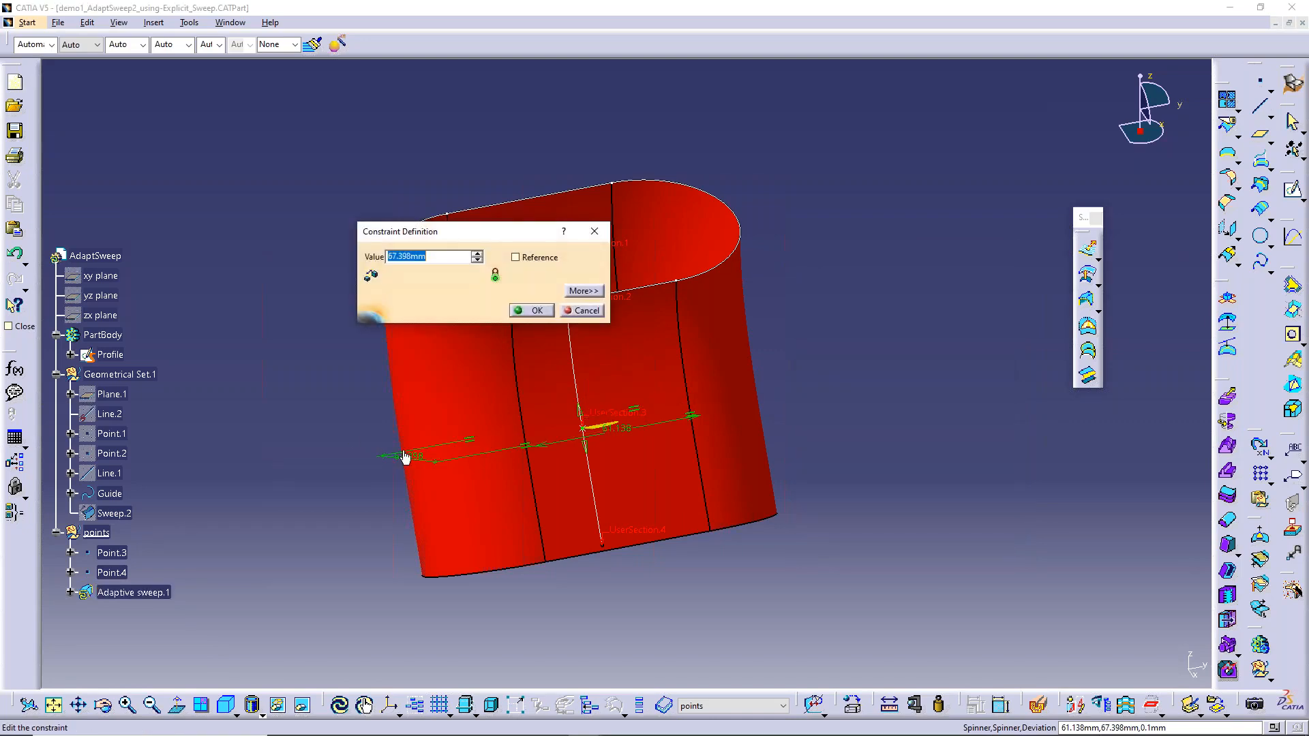
type("45")
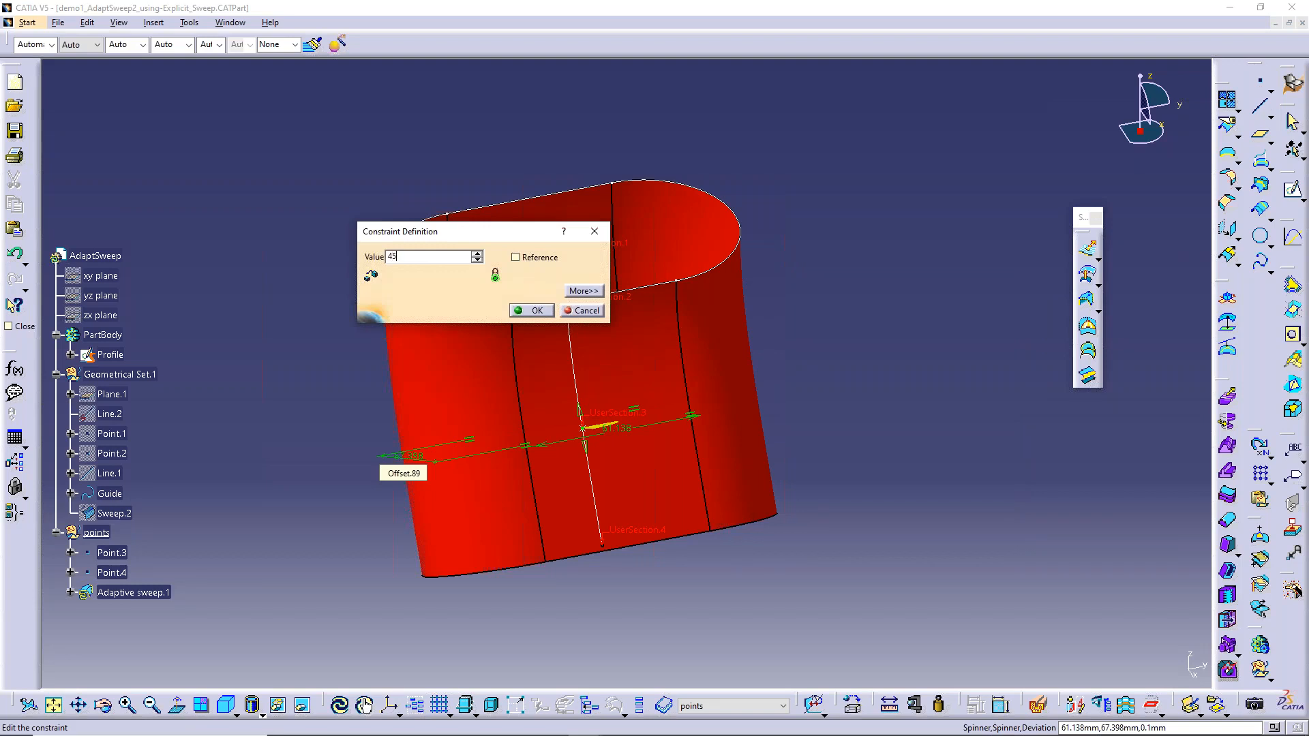
key("Return")
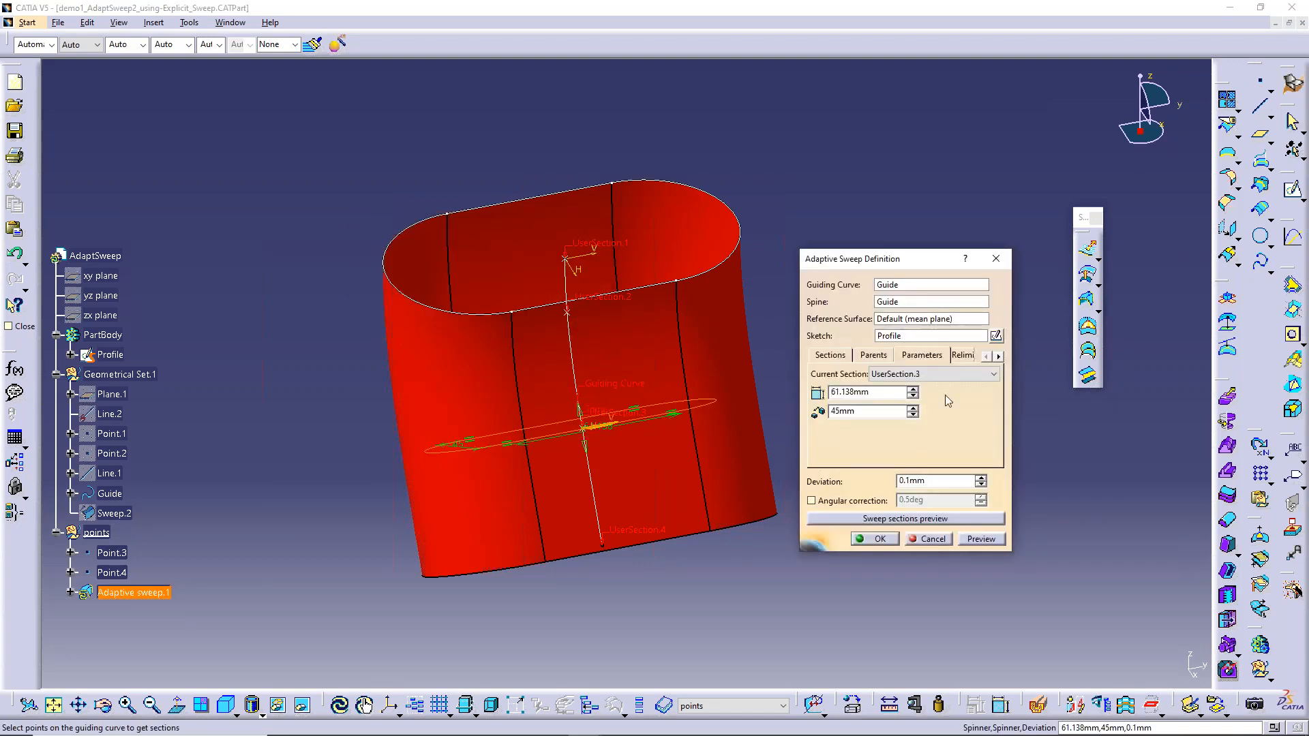
- Set the width constraint of UserSection.4 to 30 mm and preview the adaptive sweep
left_click(982, 379)
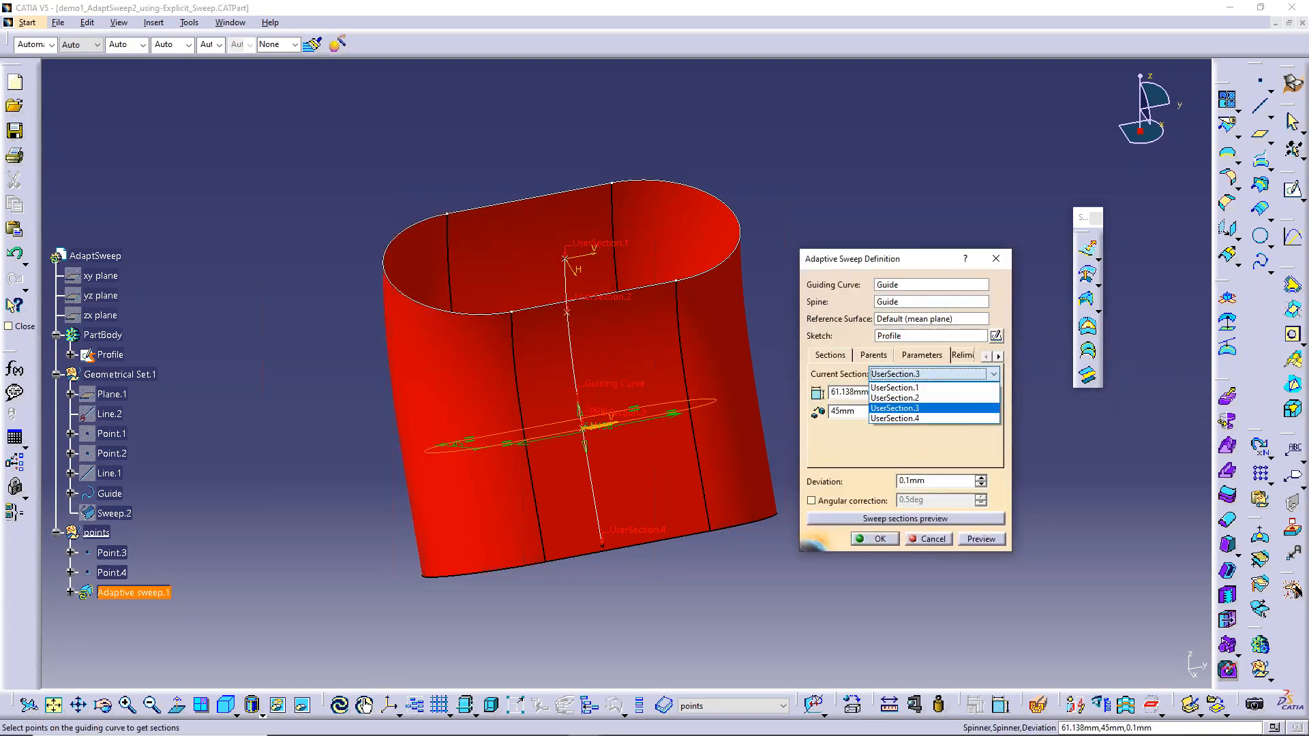
left_click(950, 426)
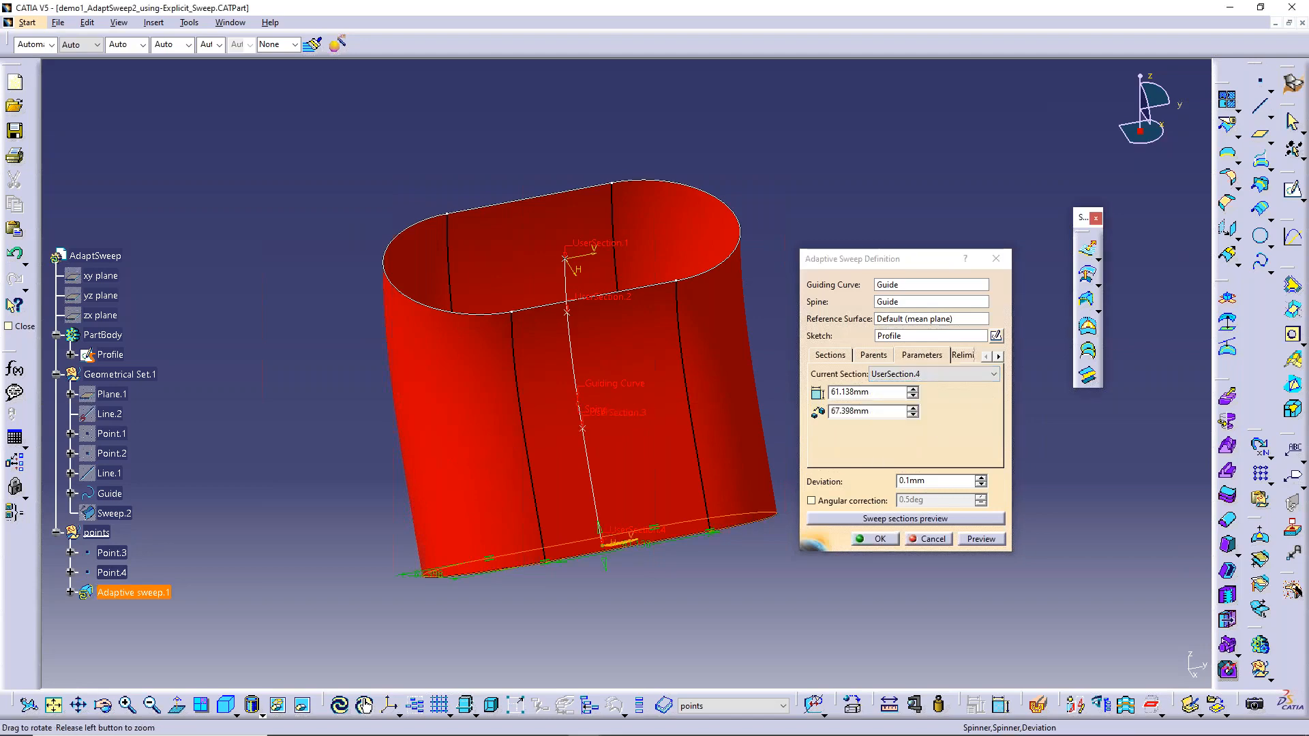
mouse_move(607, 528)
middle_mouse_down()
mouse_move(605, 497)
mouse_move(623, 522)
middle_mouse_up()
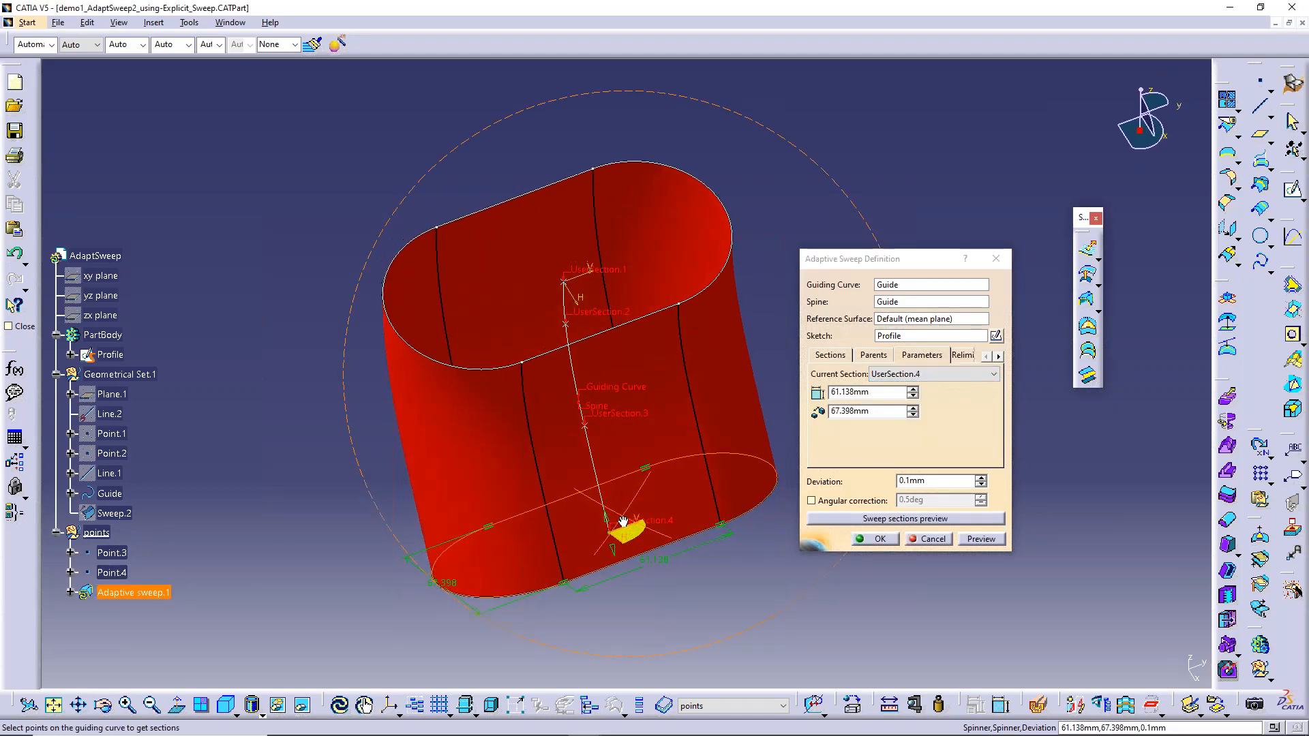
double_click(432, 590)
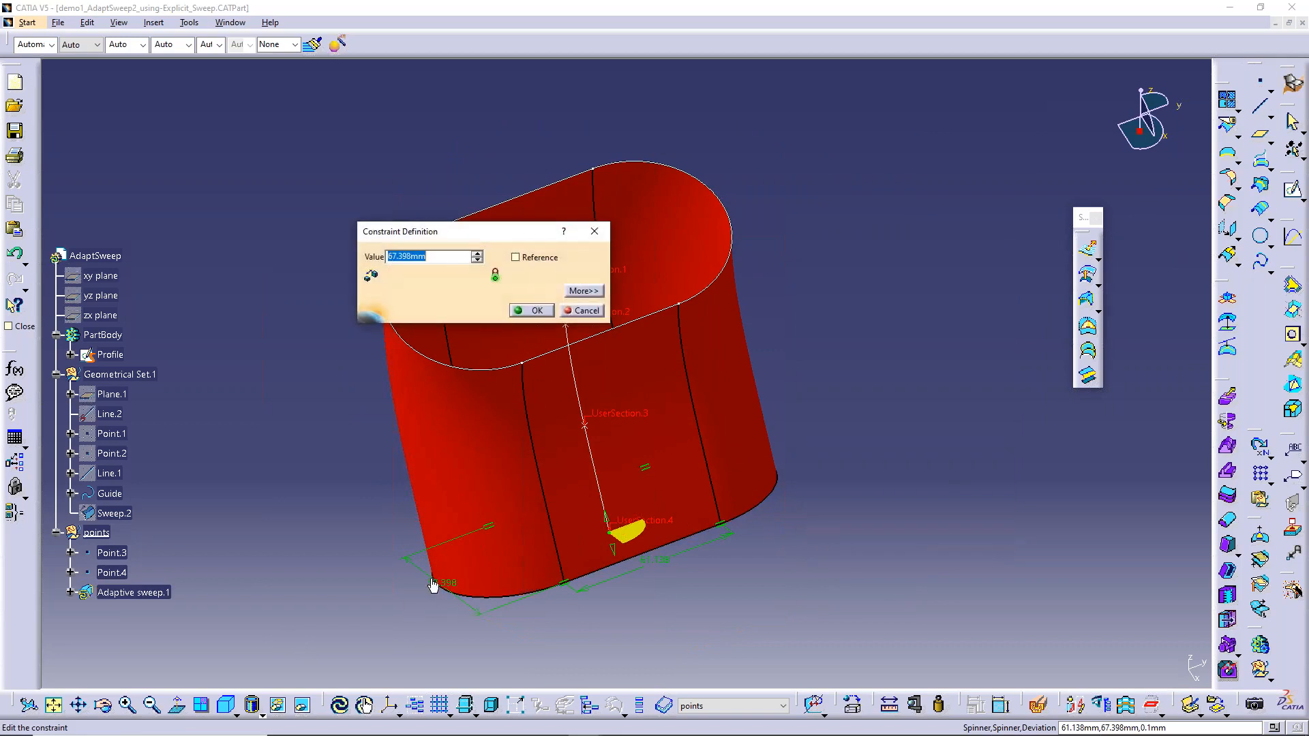
type("30")
key("Return")
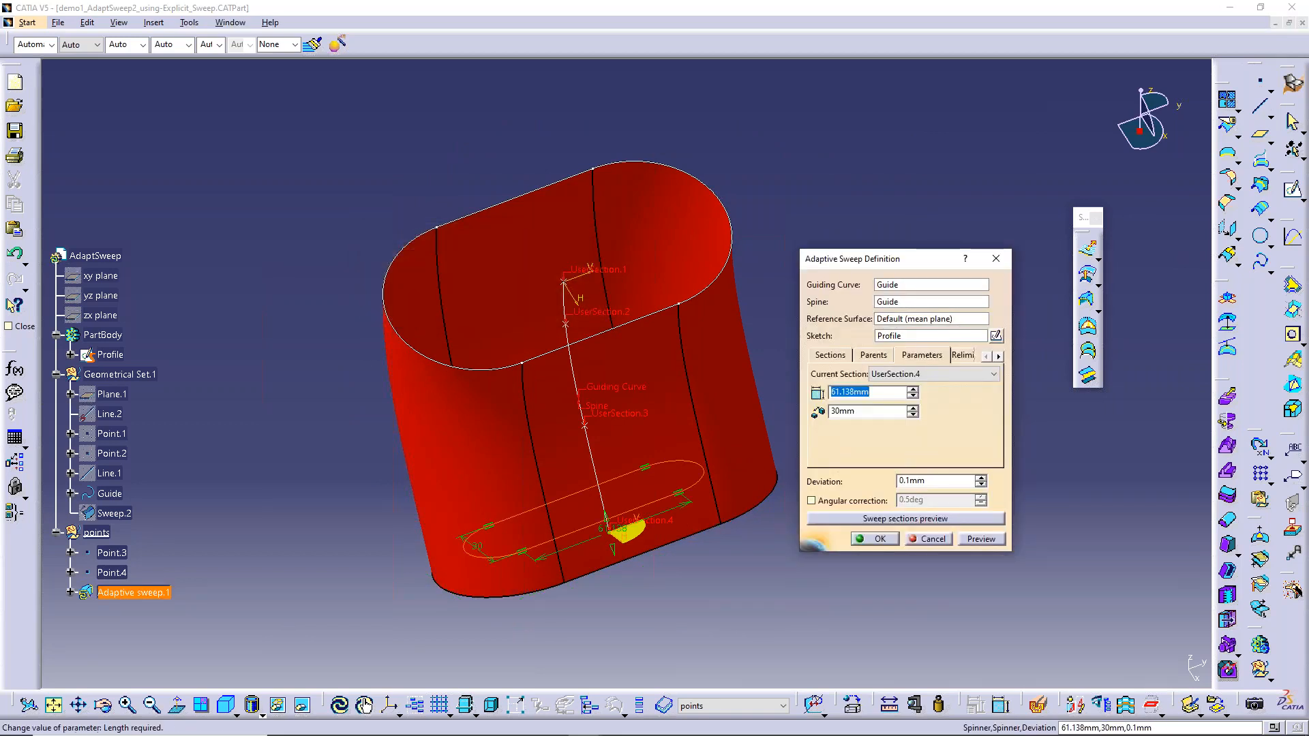
left_click(975, 539)
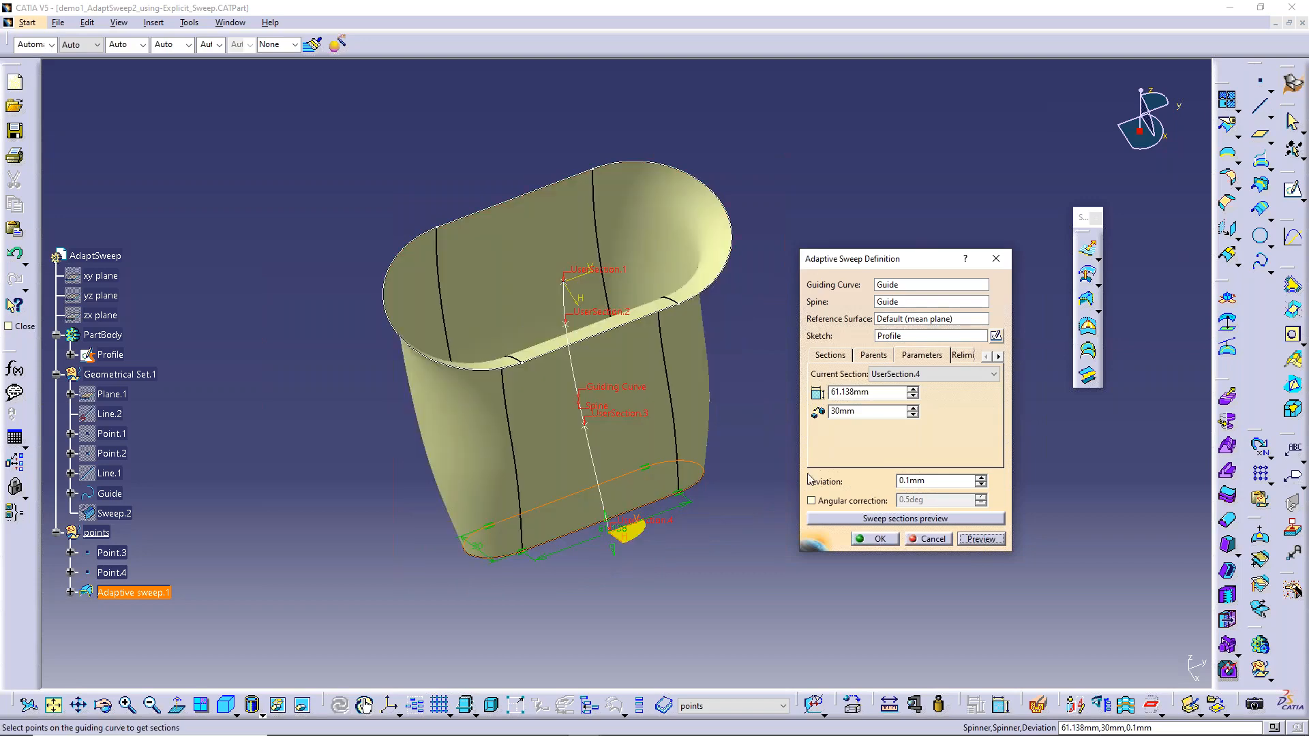
- Check the parameters of UserSection.3, UserSection.2 and UserSection.1, and accept the modified adaptive sweep
middle_click_drag(686, 465, 585, 509)
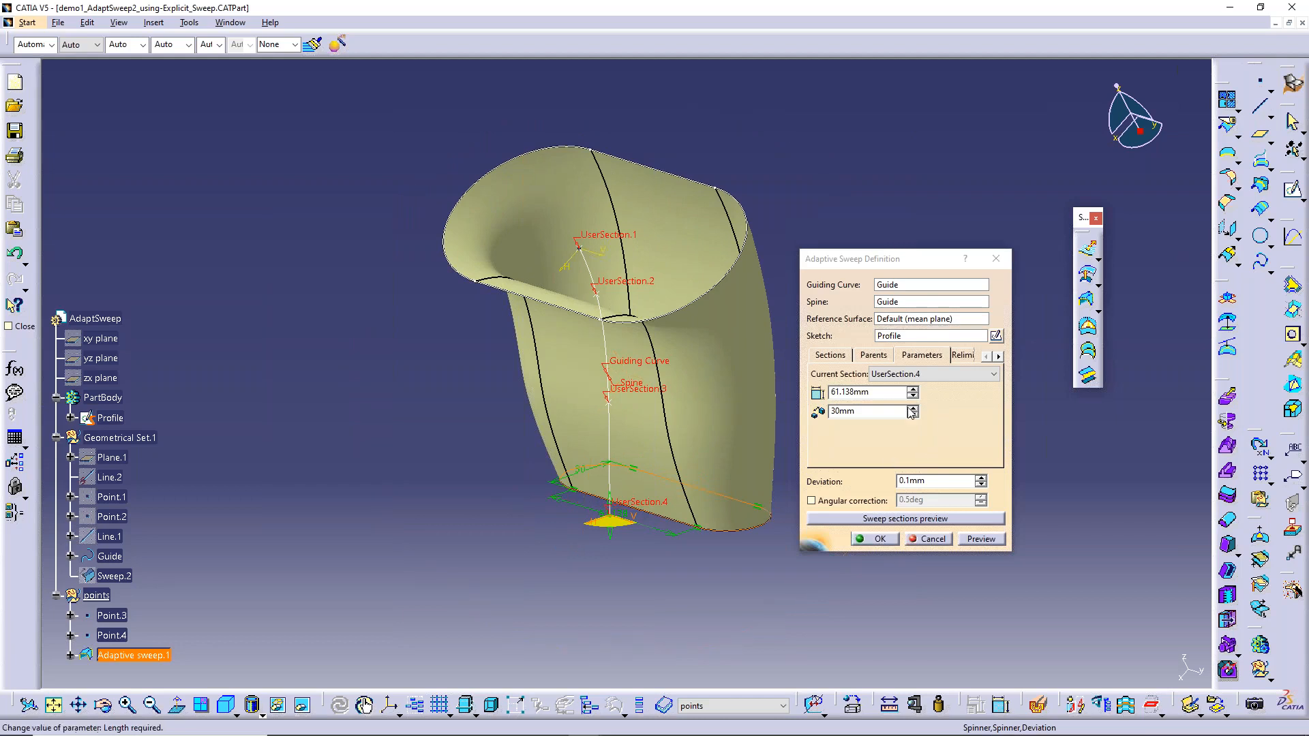
left_click(964, 379)
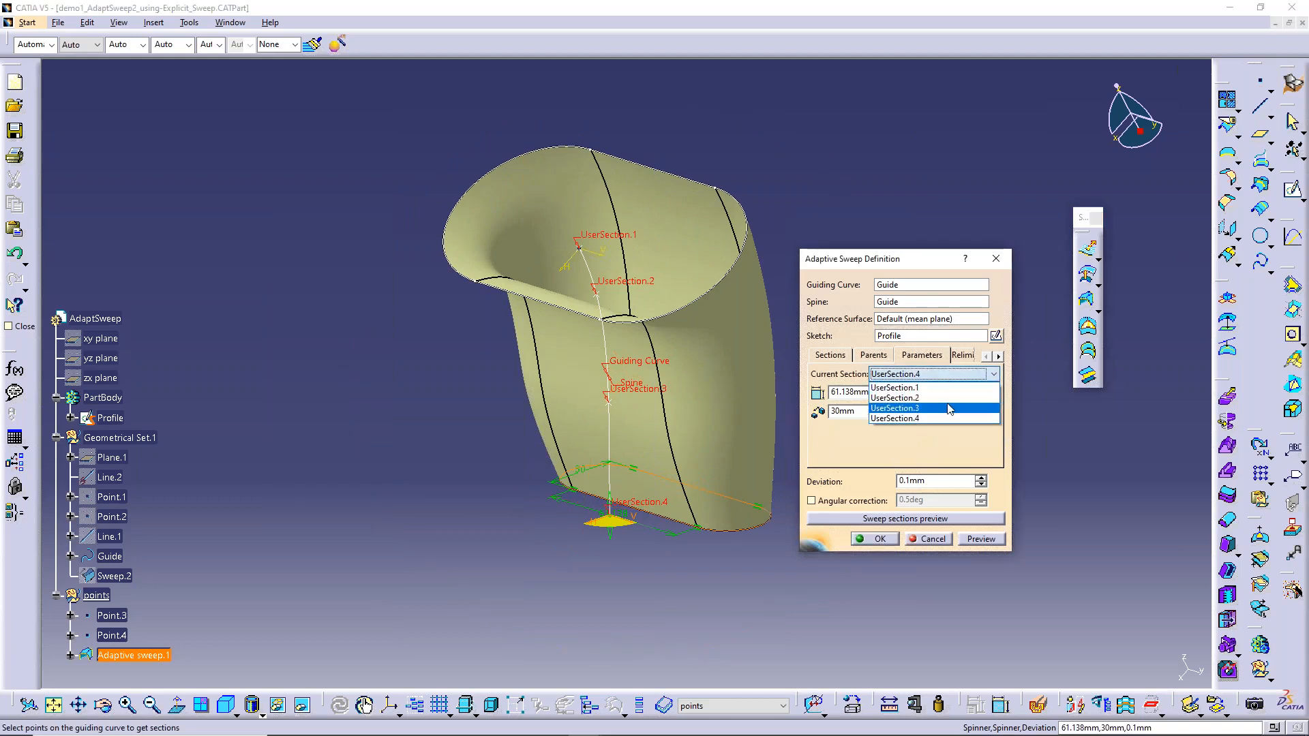
left_click(949, 407)
left_click(975, 374)
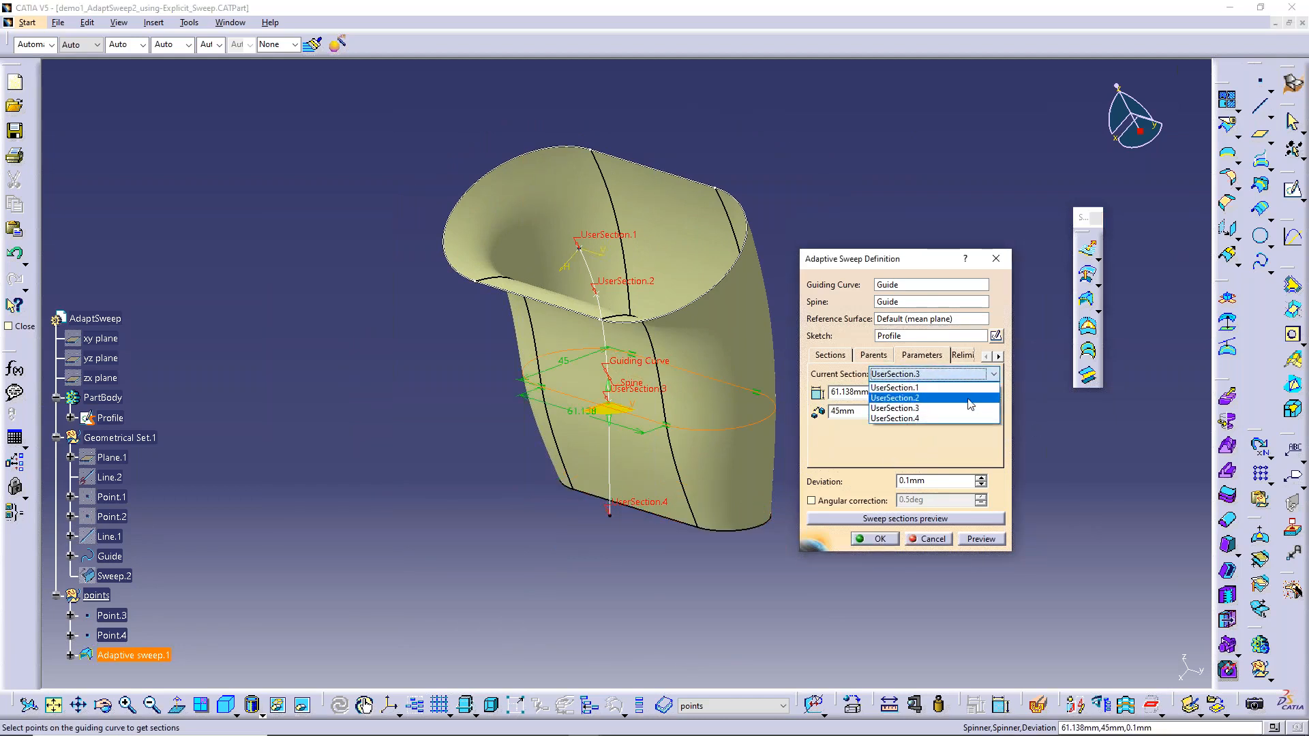
left_click(964, 399)
left_click(977, 375)
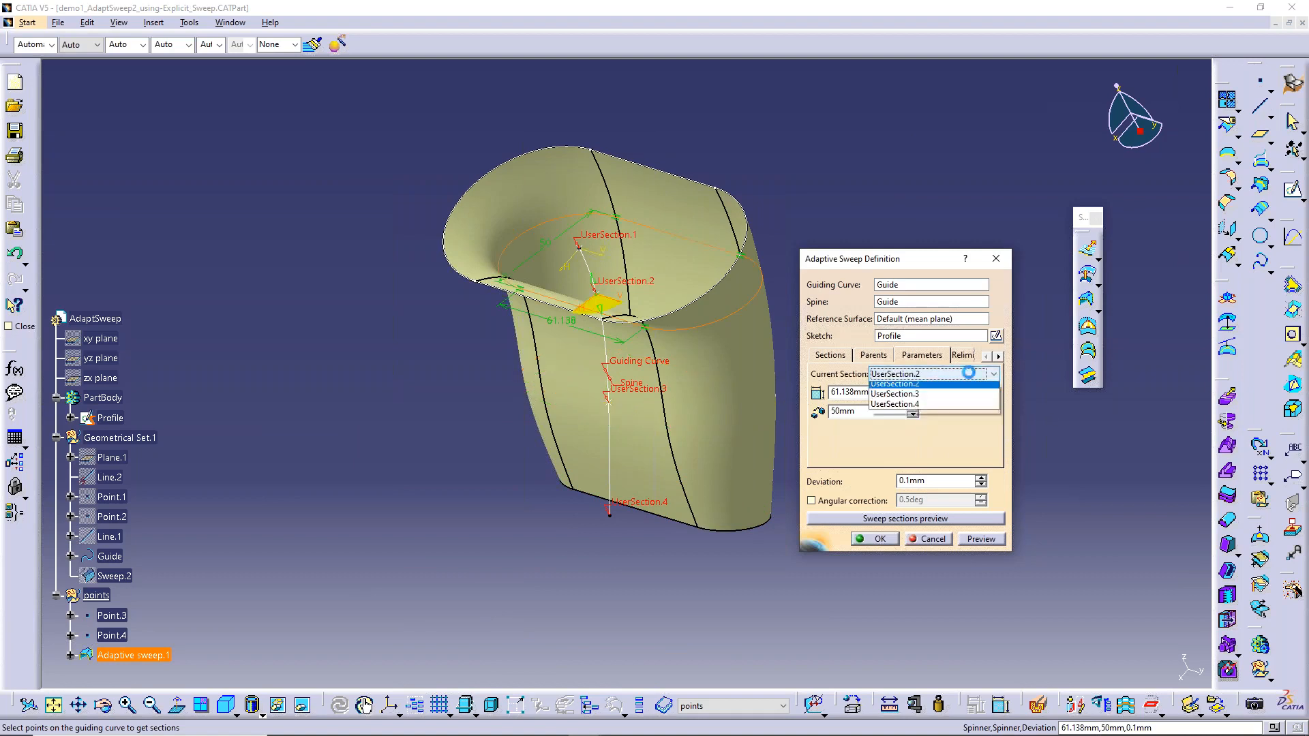
left_click(964, 386)
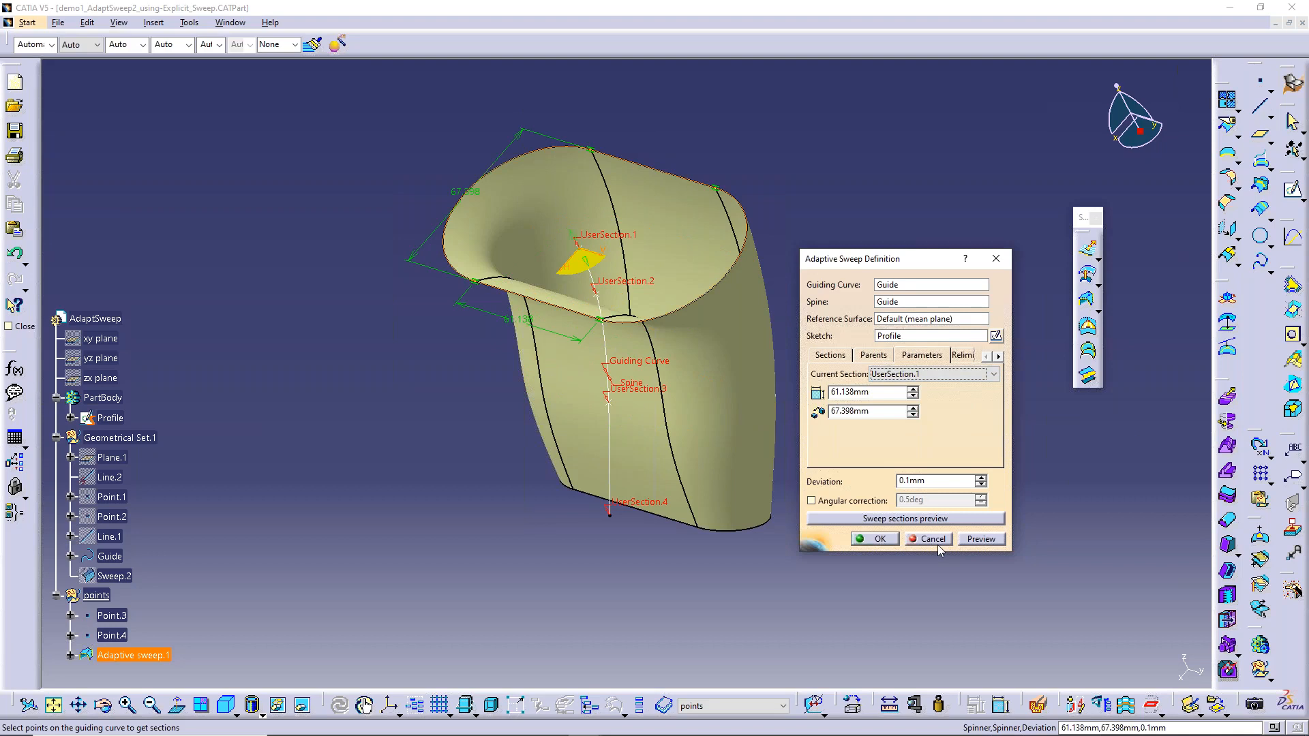
left_click(886, 542)
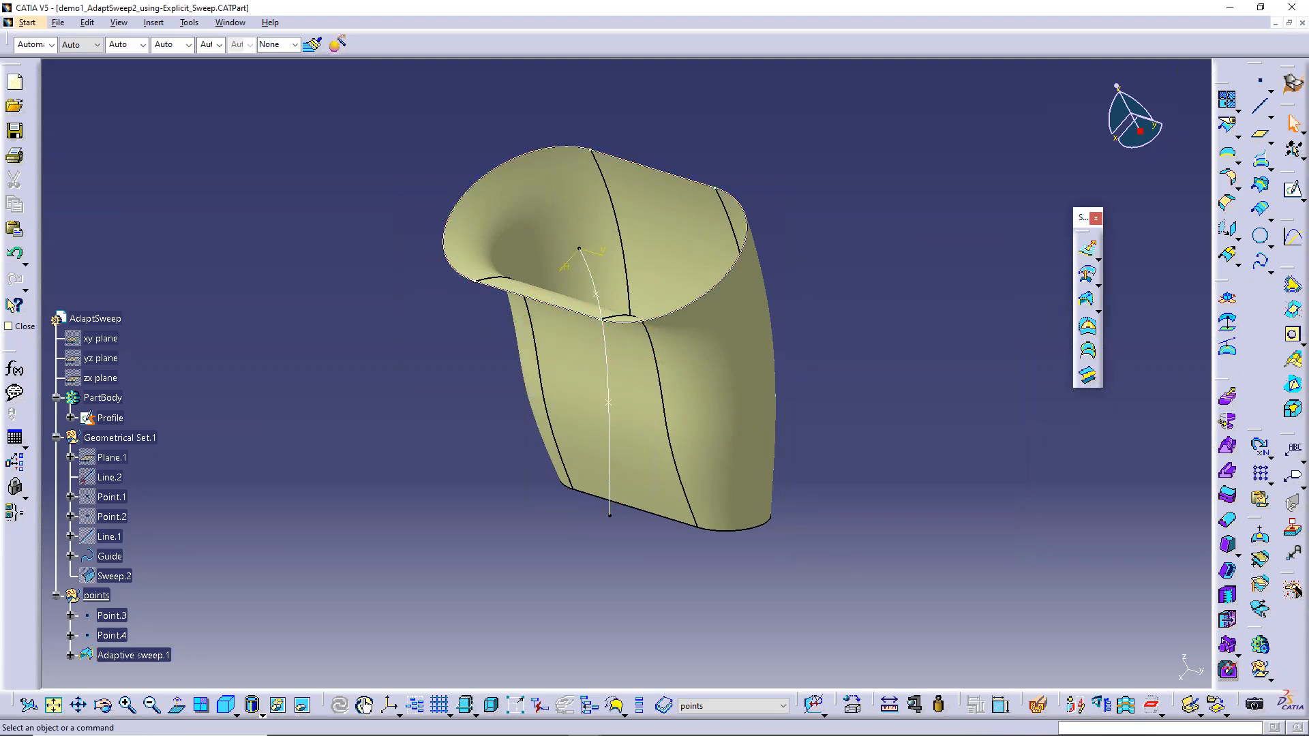
- Switch to the PowerPoint slide show with the Adaptive Sweep general steps
key("alt+Tab")
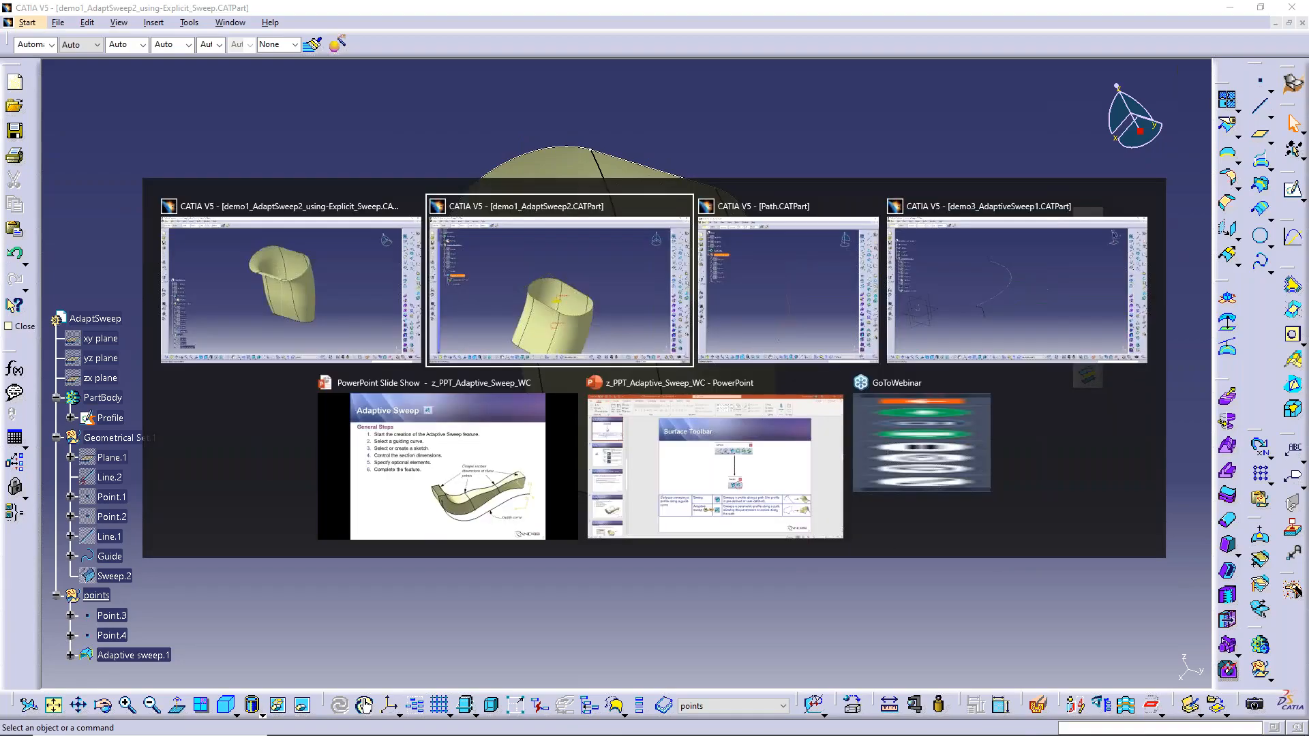
left_click(506, 477)
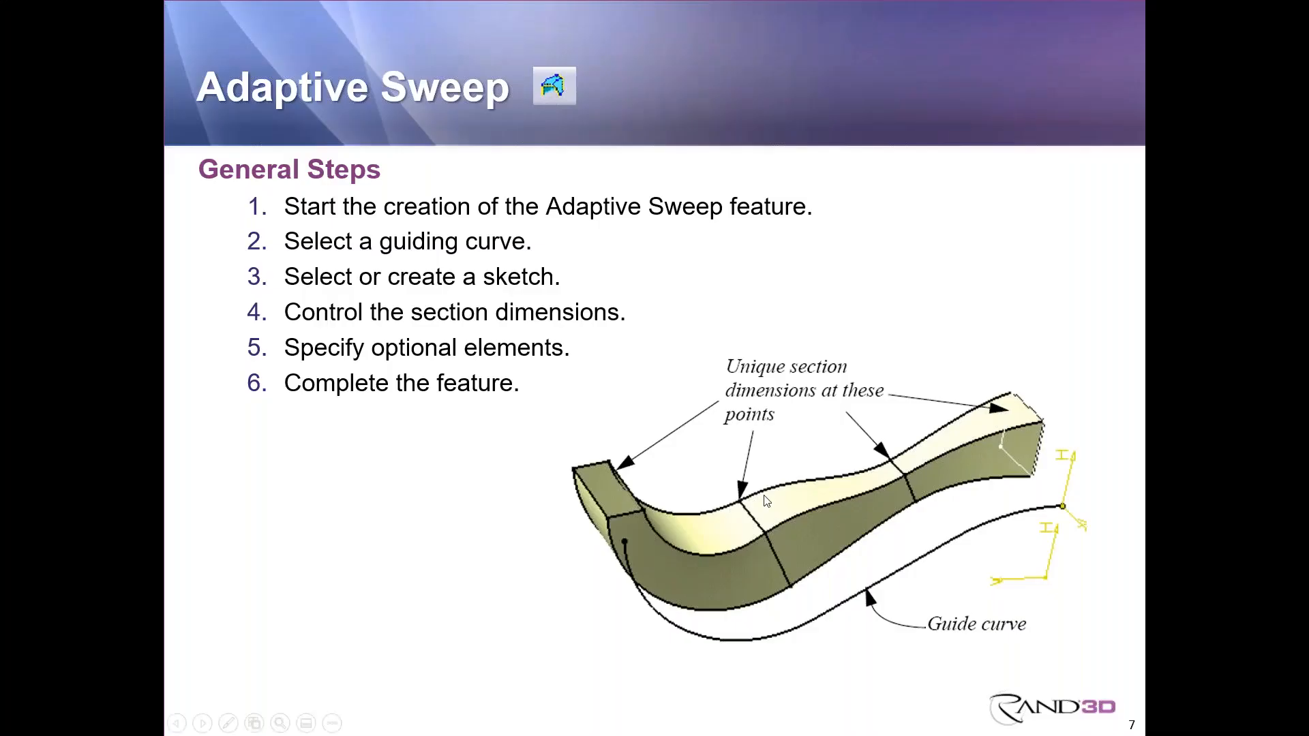
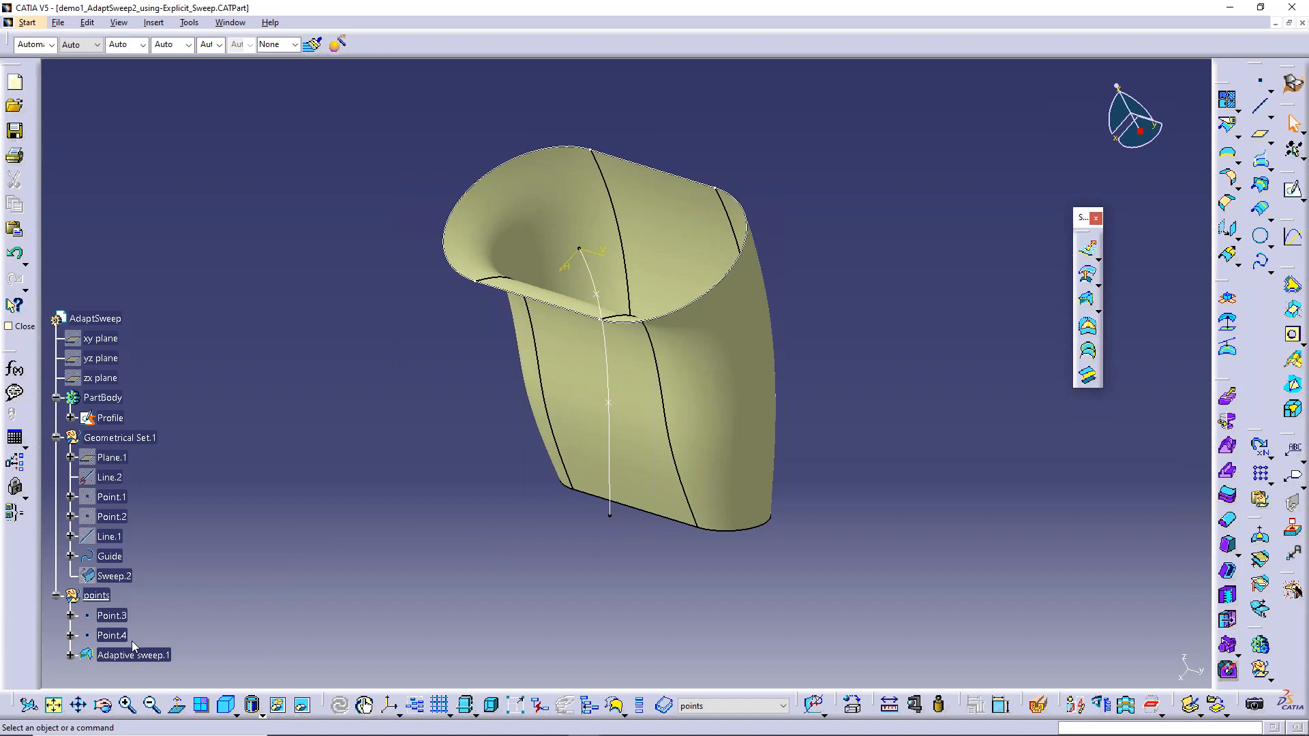
- Open the Profile sketch for editing from the definition of Adaptive sweep.1 and restore the part window to a smaller size
double_click(131, 655)
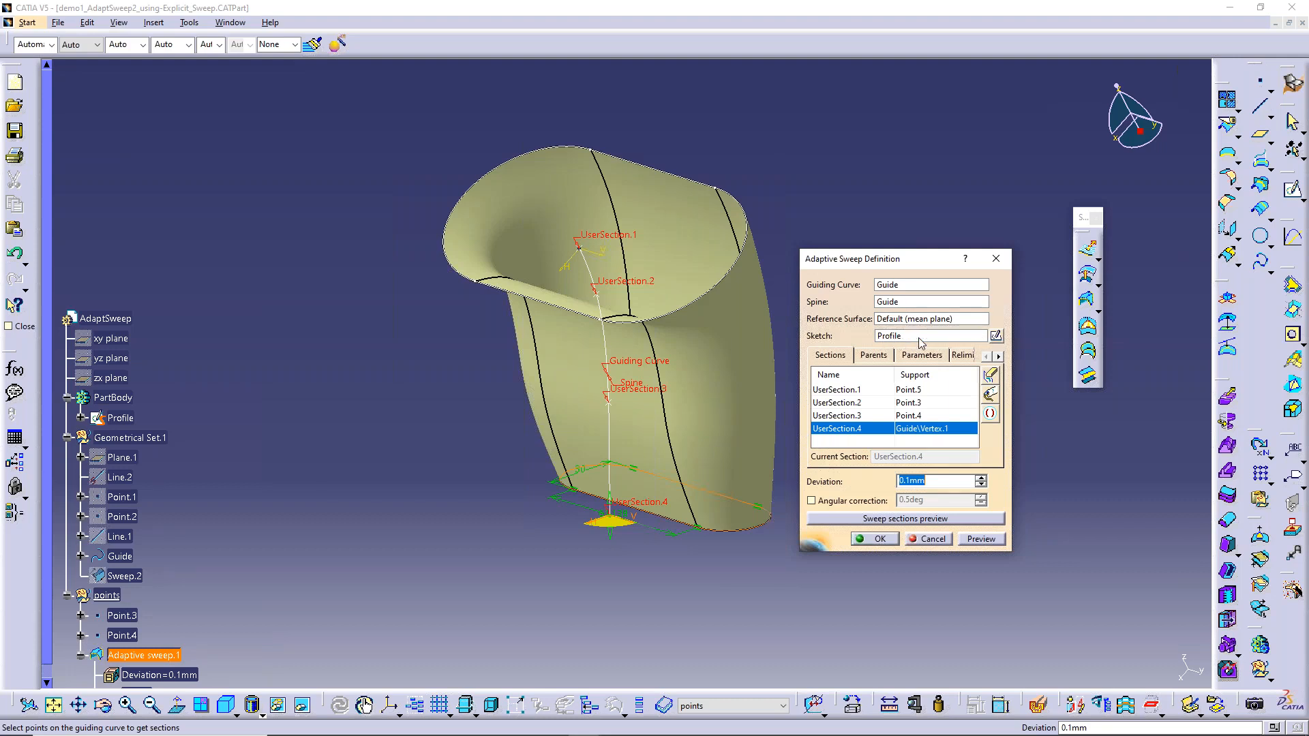
left_click(996, 337)
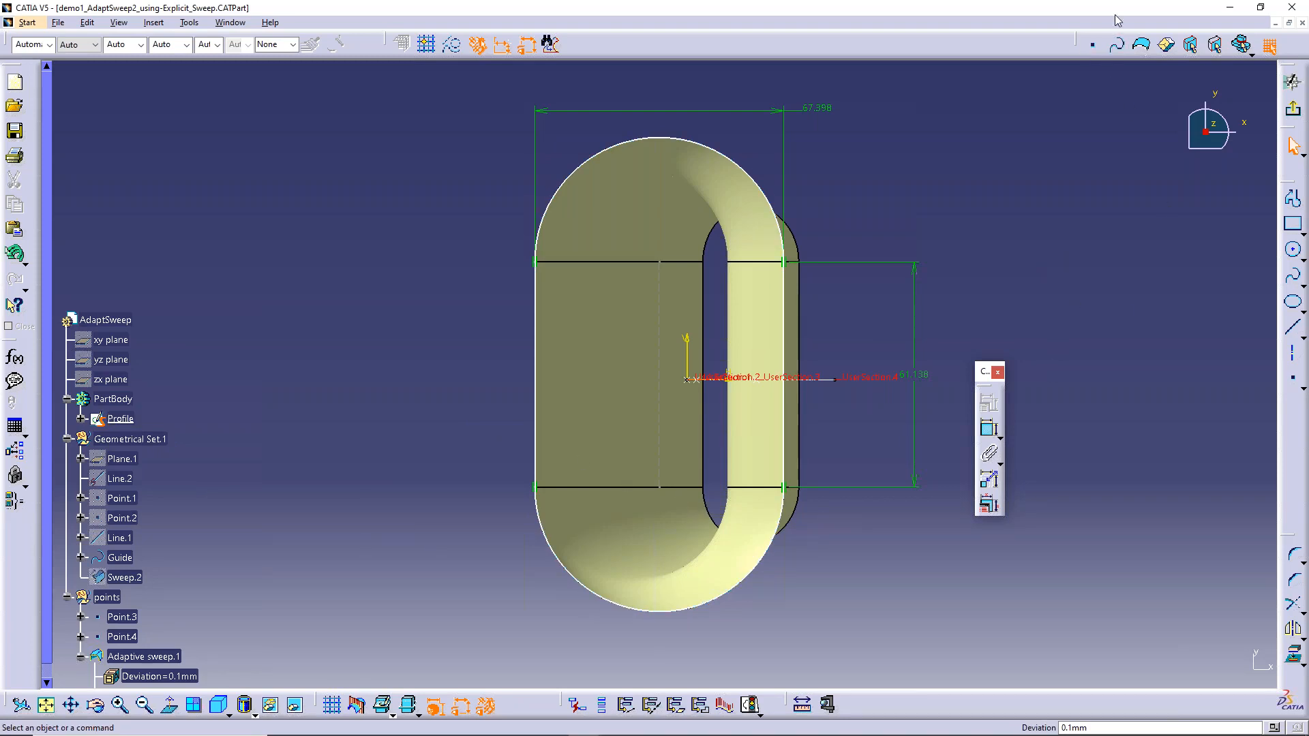
left_click(1260, 7)
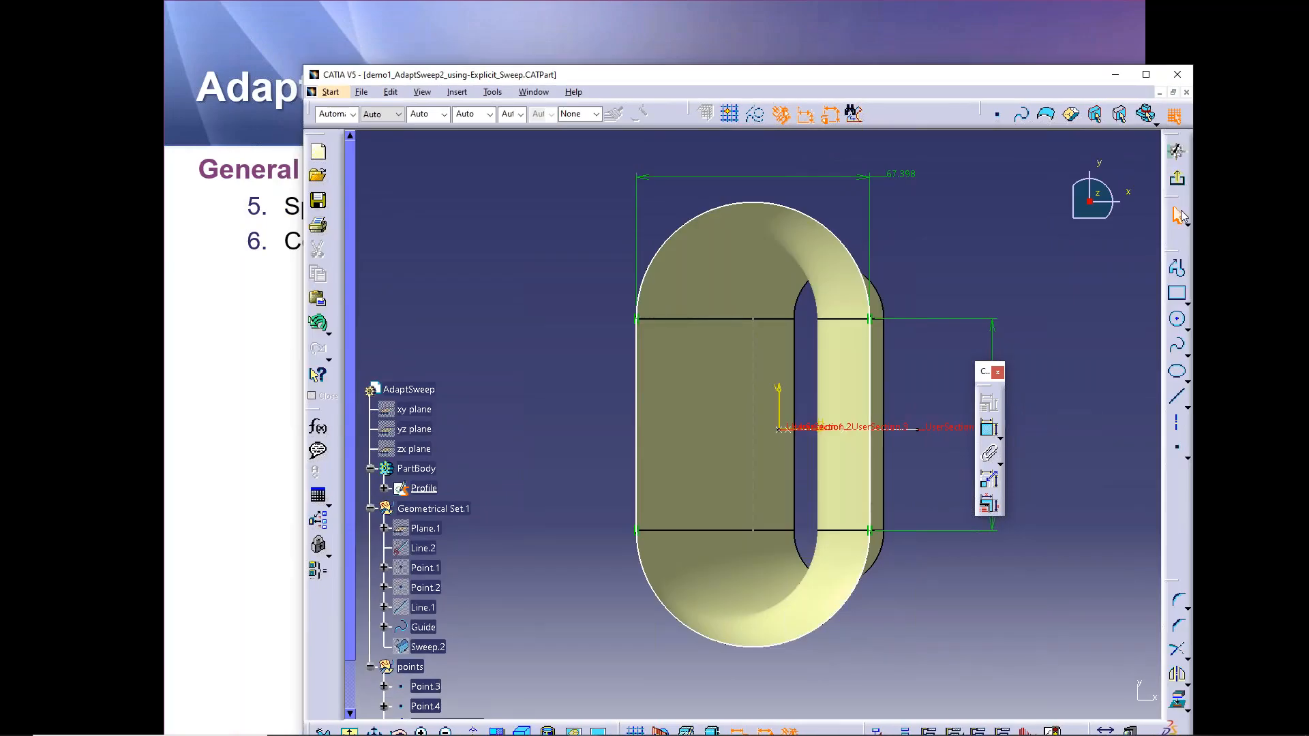
- Undock the Workbench toolbar in the Profile sketch so the exit tool is accessible, maximize the part window and leave the sketch
left_click_drag(1174, 140, 1066, 160)
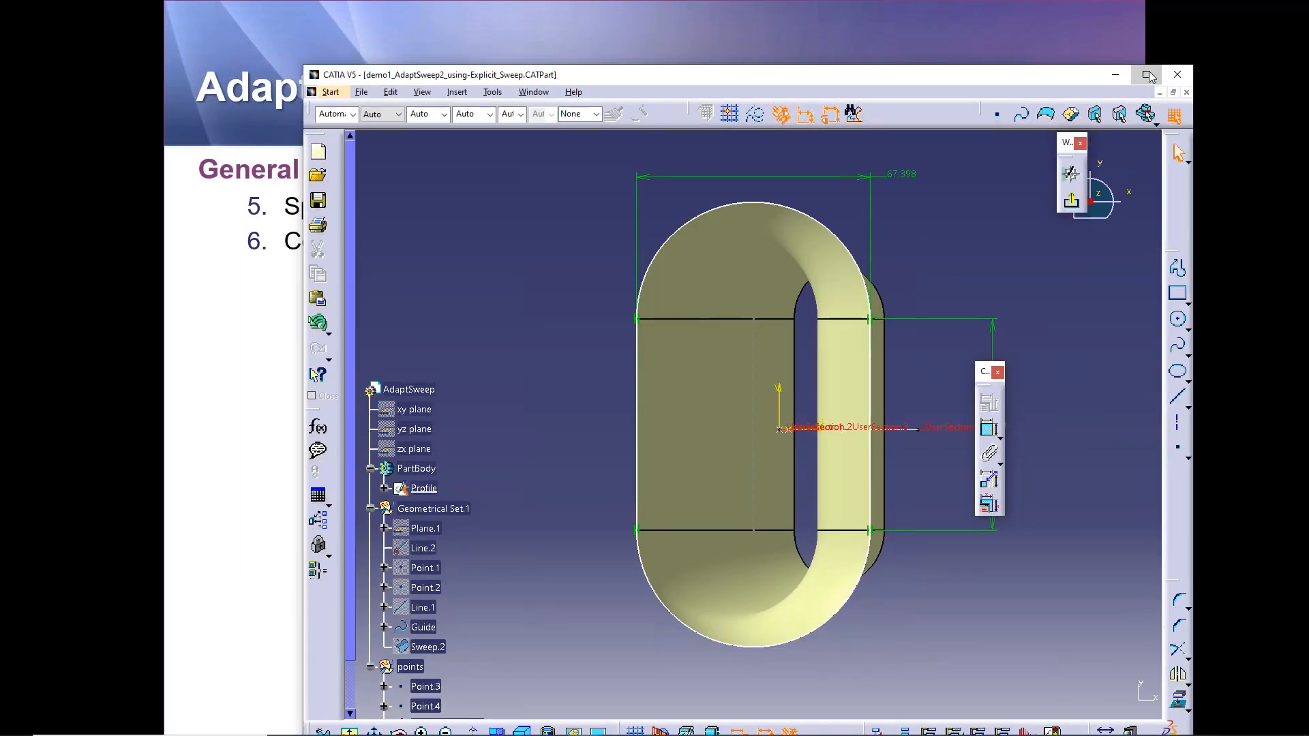
left_click(1147, 75)
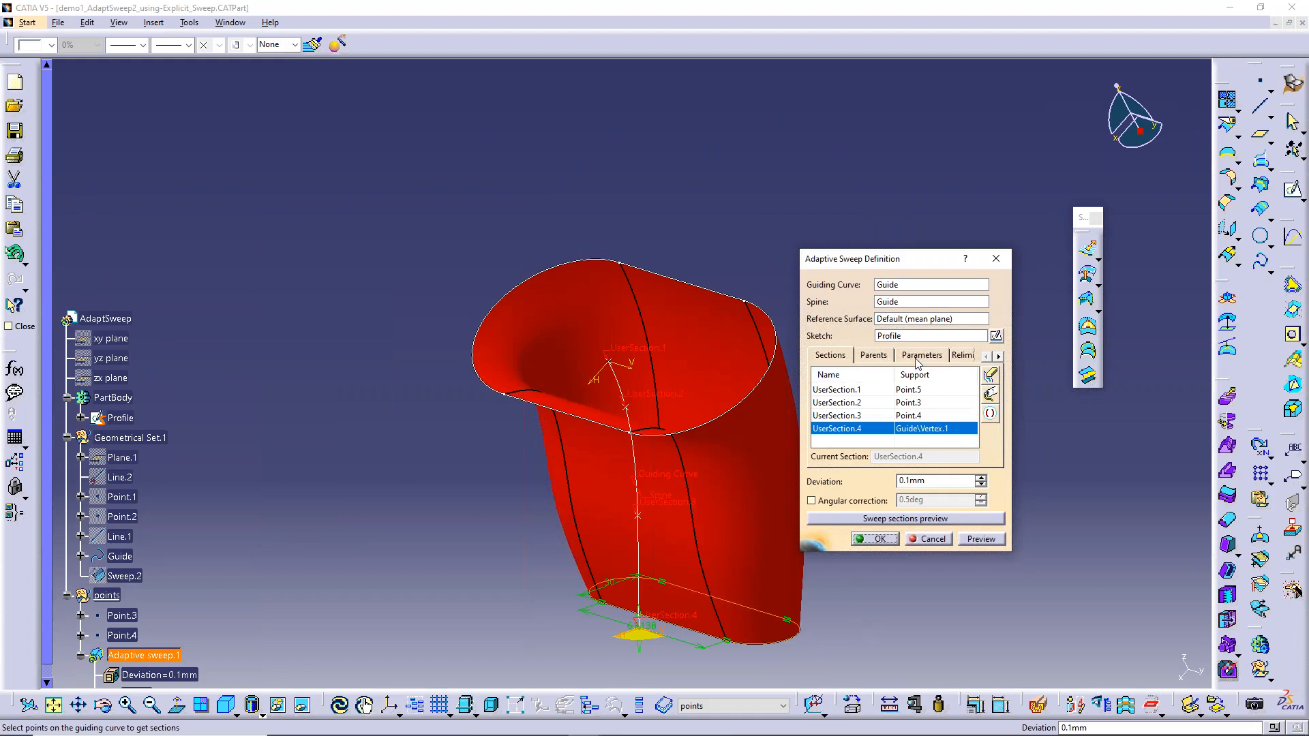
- Examine the constraint parameters of UserSection.4 in the adaptive sweep definition and its section on the model
left_click(920, 355)
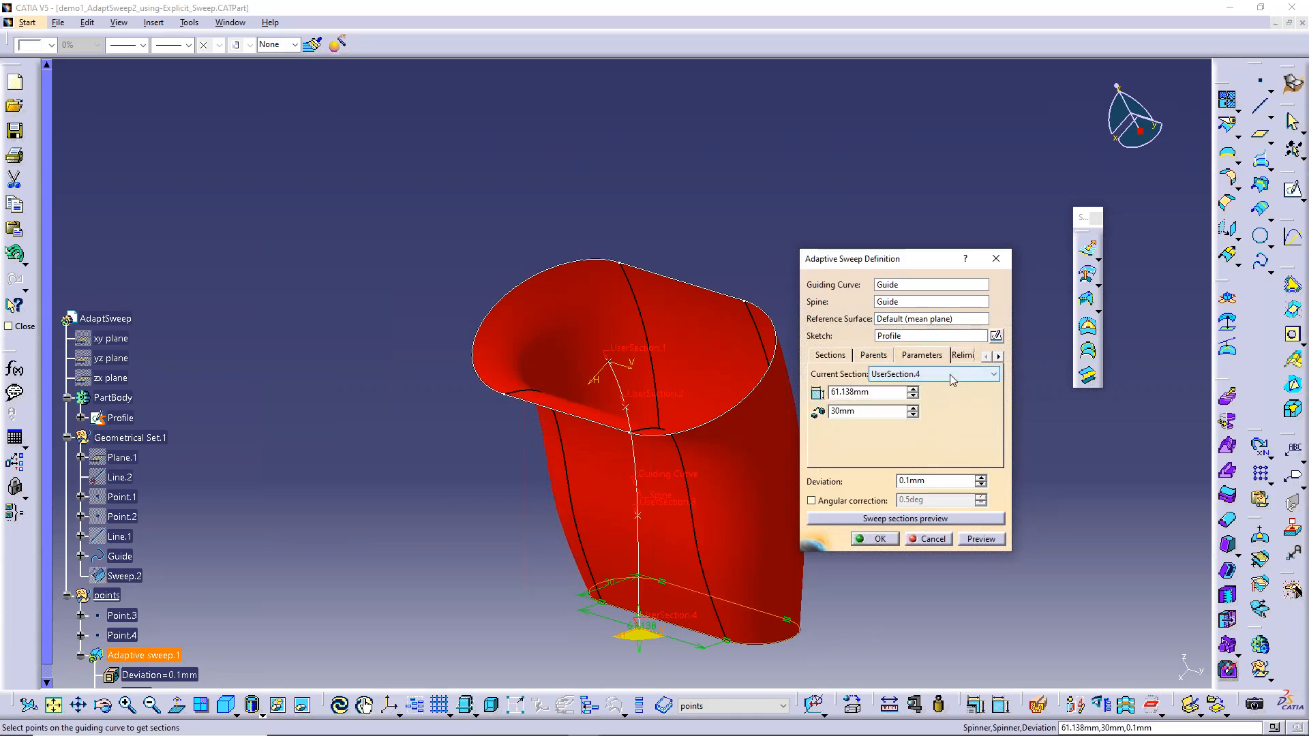
left_click(950, 375)
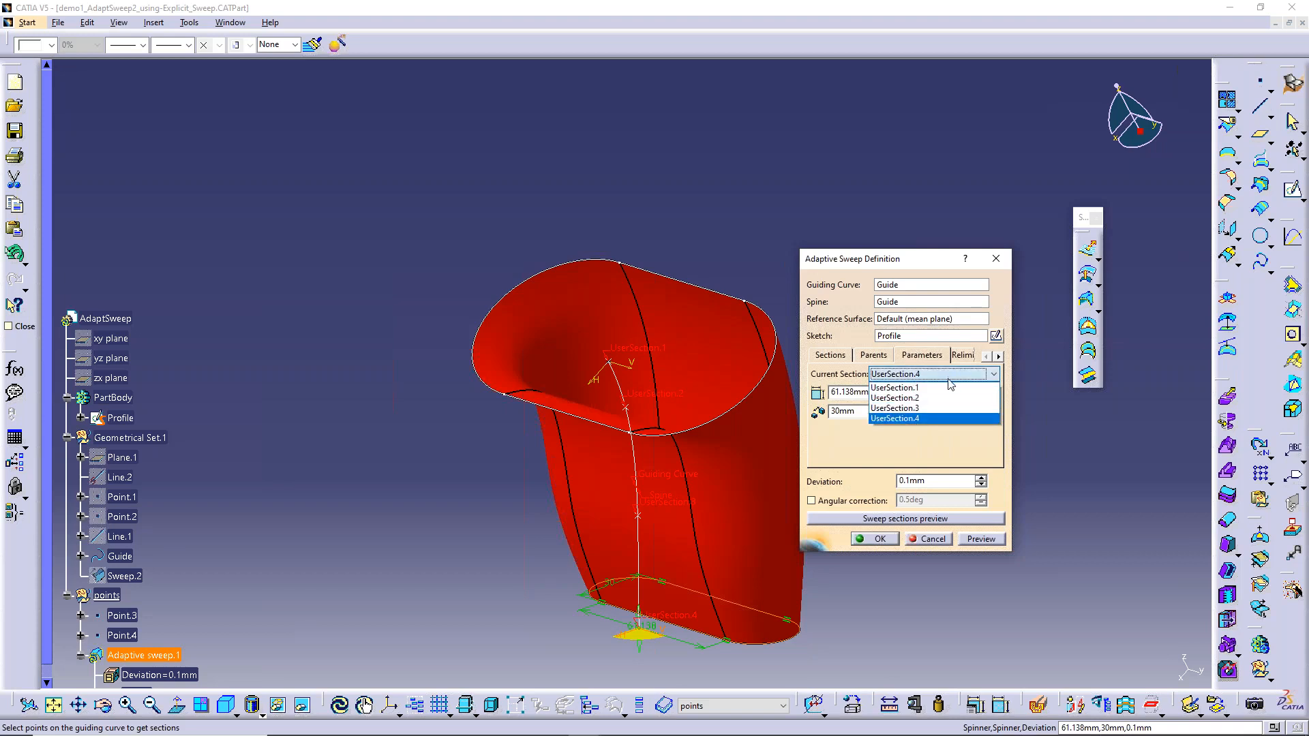
left_click(928, 430)
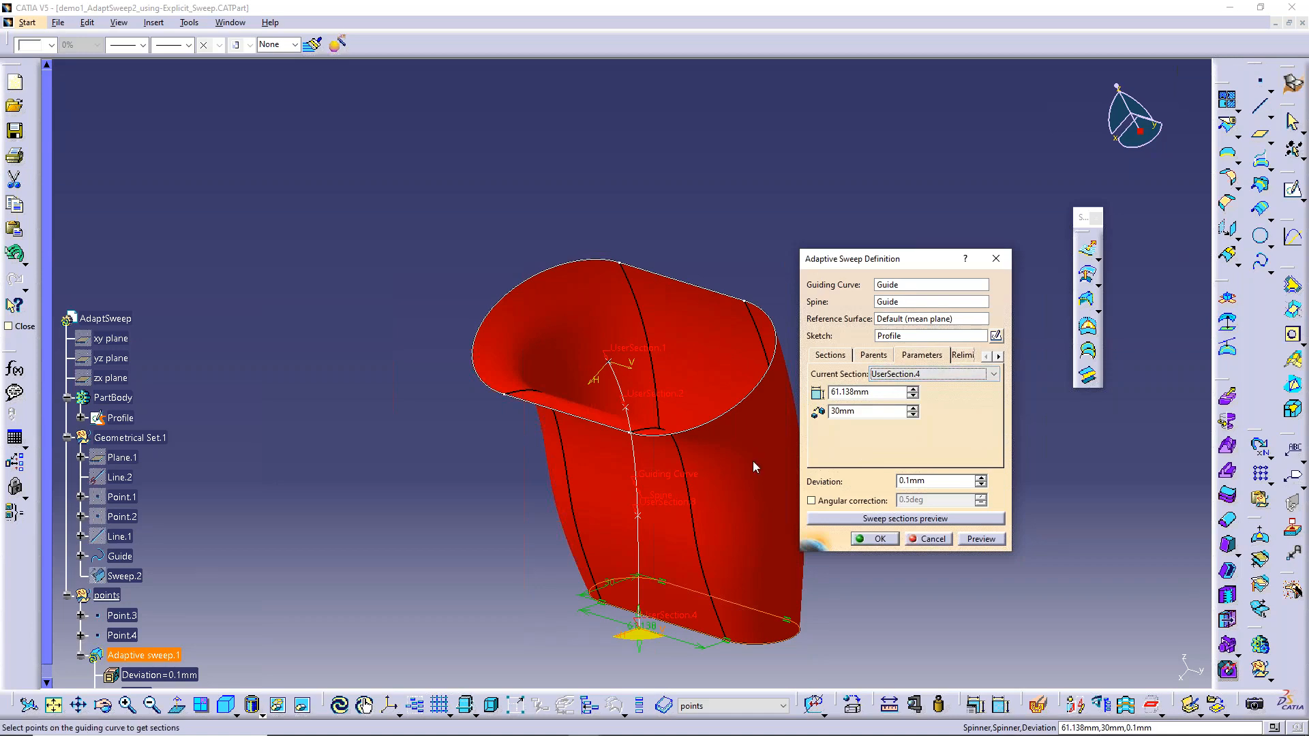
mouse_move(730, 489)
middle_mouse_down()
mouse_move(722, 480)
mouse_move(739, 614)
mouse_move(747, 453)
mouse_move(748, 478)
middle_mouse_up()
scroll(748, 478, "down", 1, "ctrl")
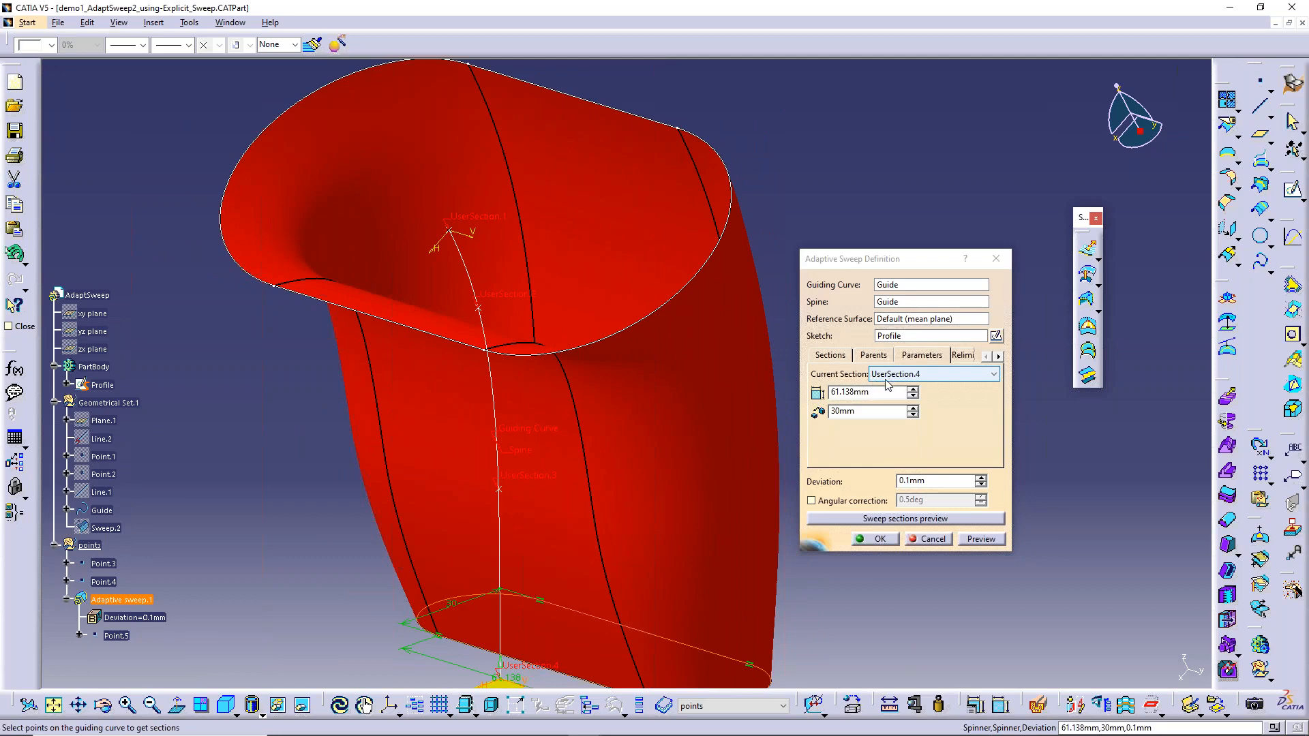
middle_click_drag(657, 542, 623, 448)
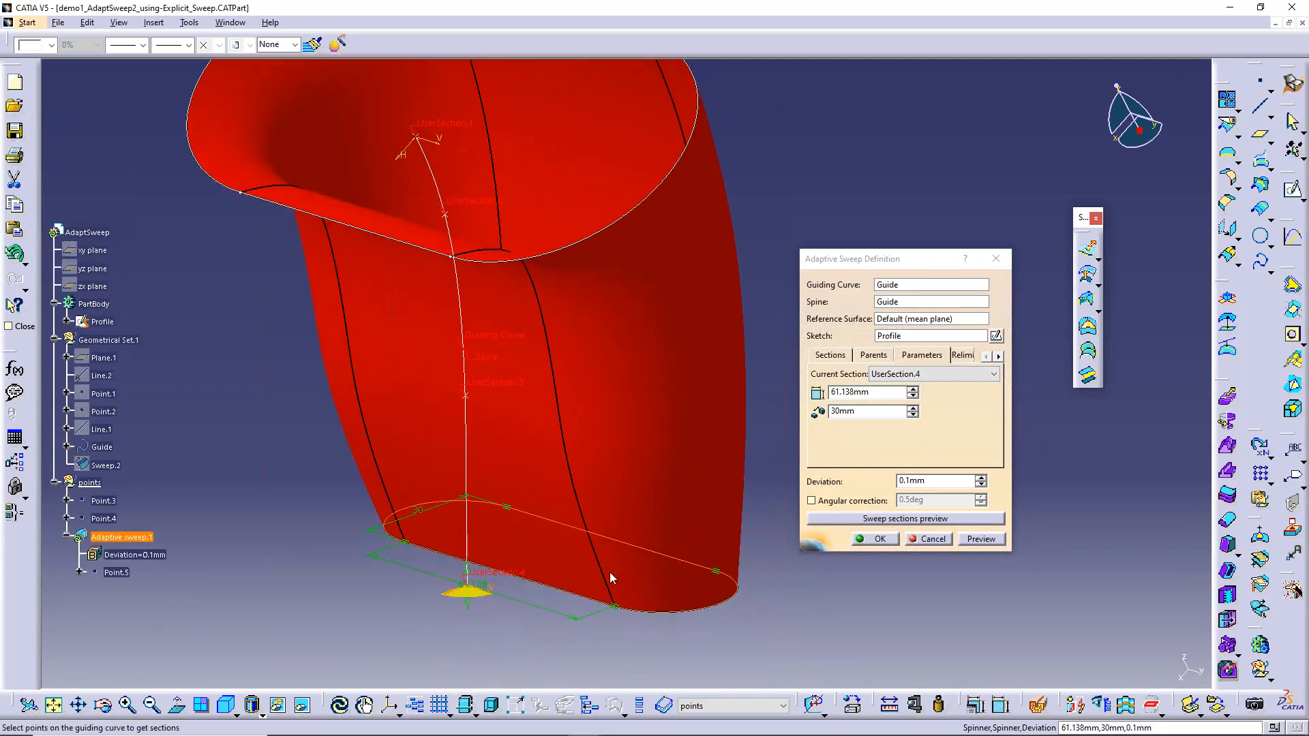
- Check the constraint parameters of UserSection.2 and UserSection.3 in the adaptive sweep definition
left_click(985, 374)
left_click(900, 399)
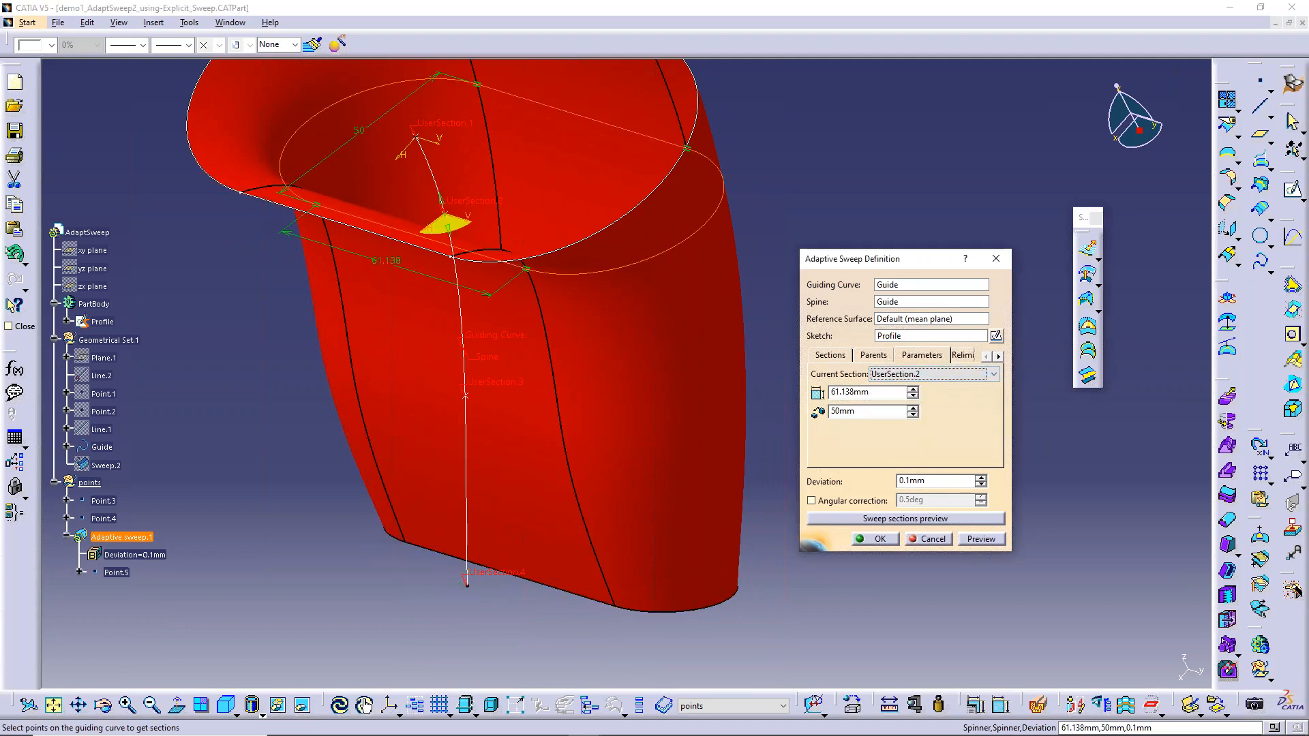
left_click(974, 375)
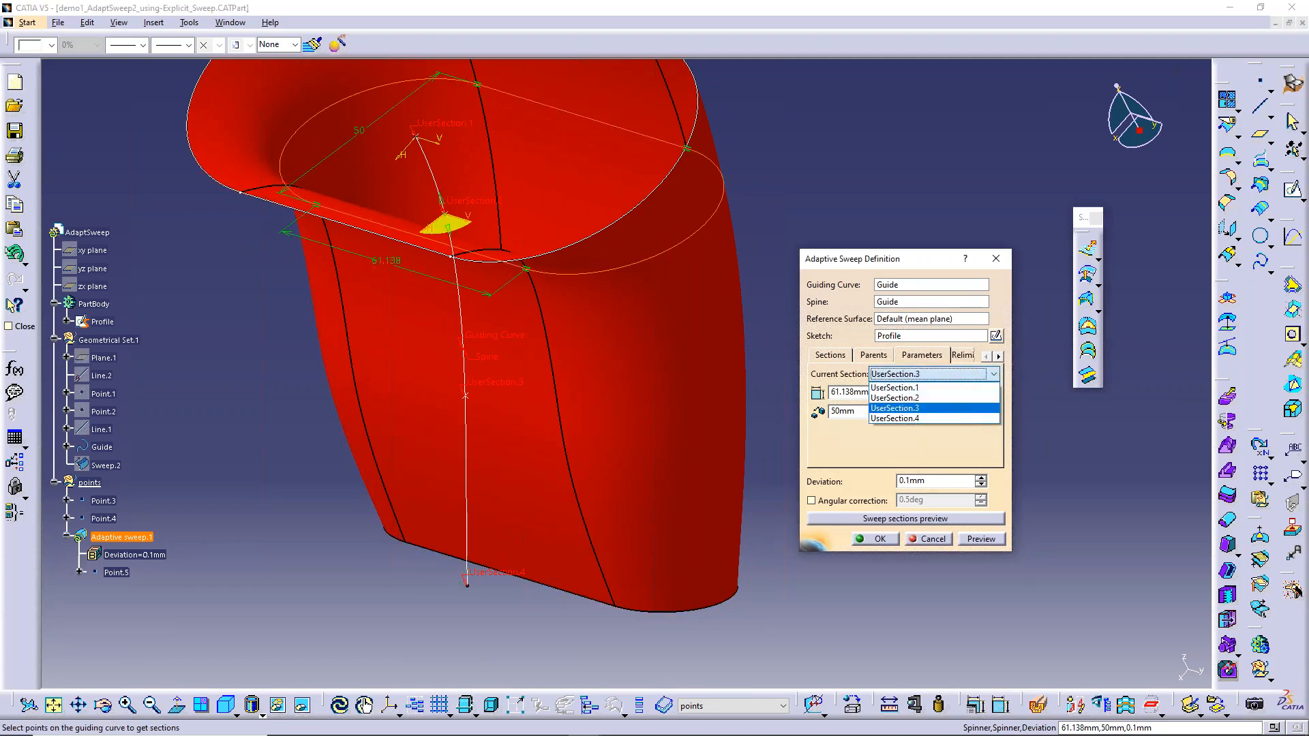
left_click(967, 407)
- Set the straight-edge length constraint of UserSection.1 to 50 mm
left_click(993, 374)
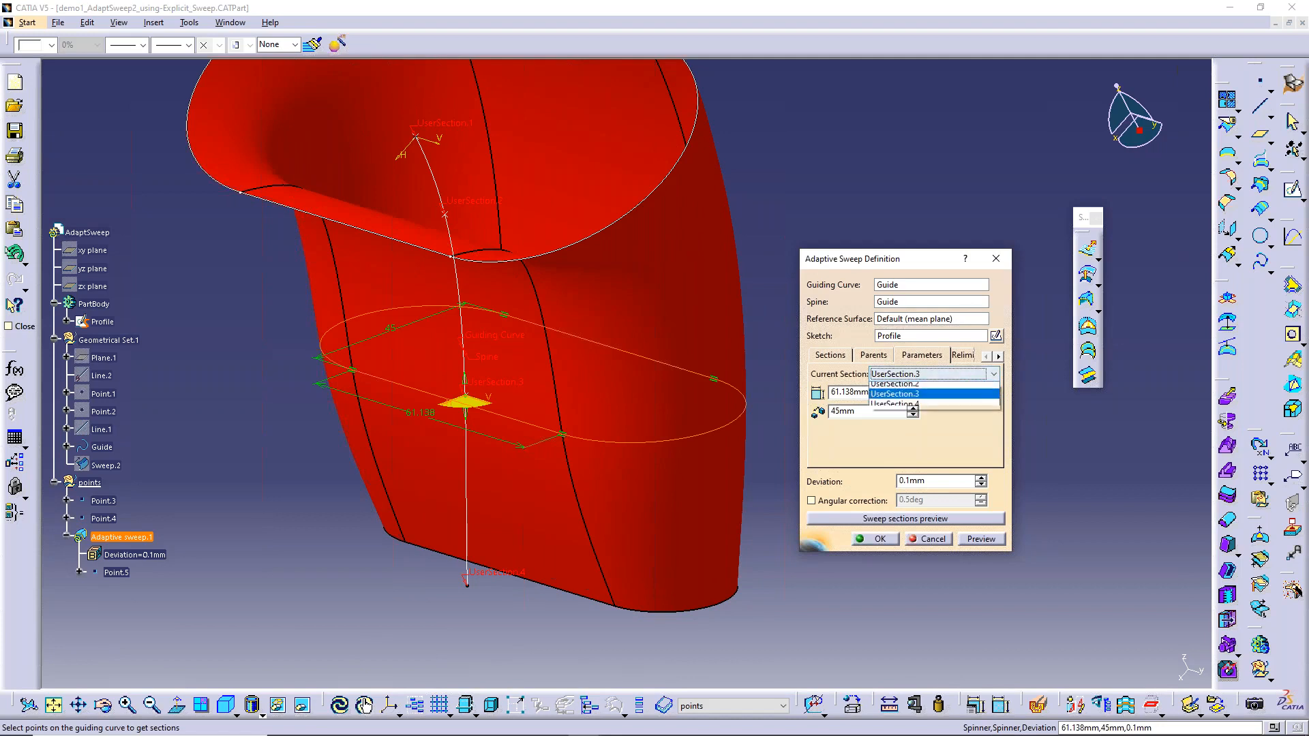
left_click(968, 388)
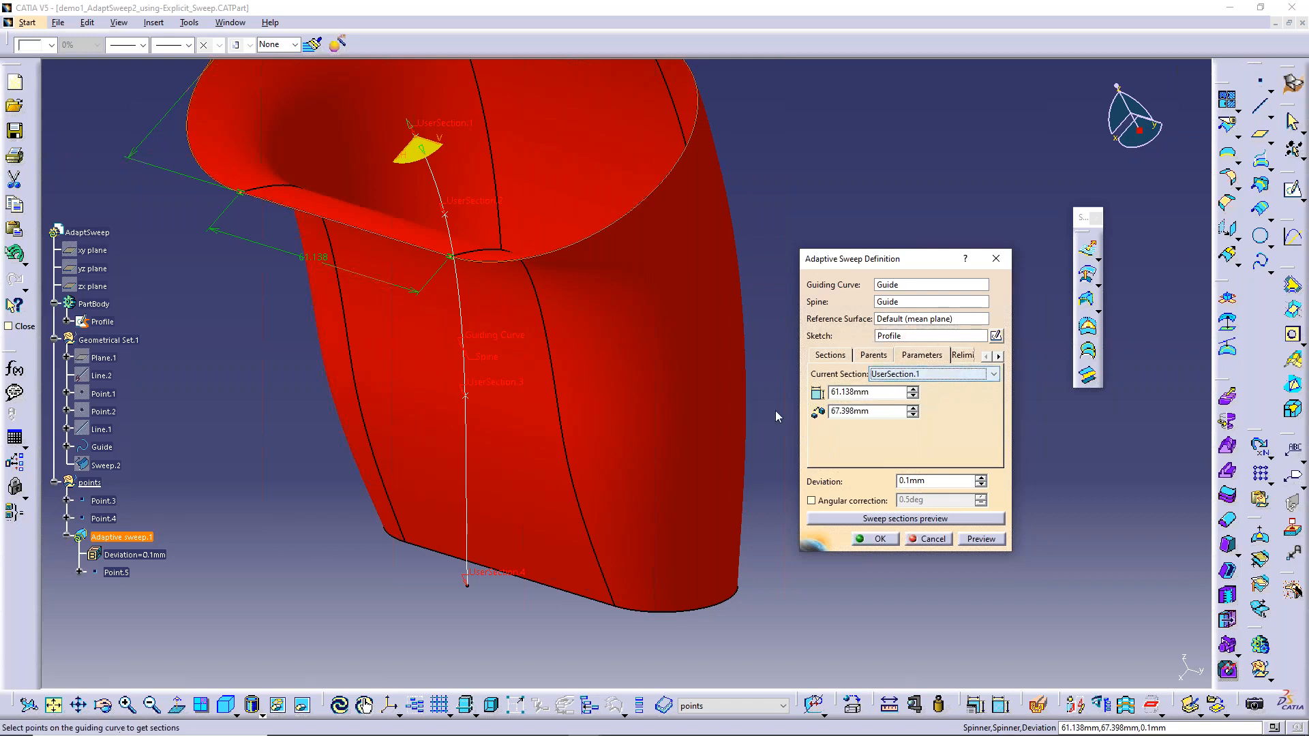
double_click(315, 265)
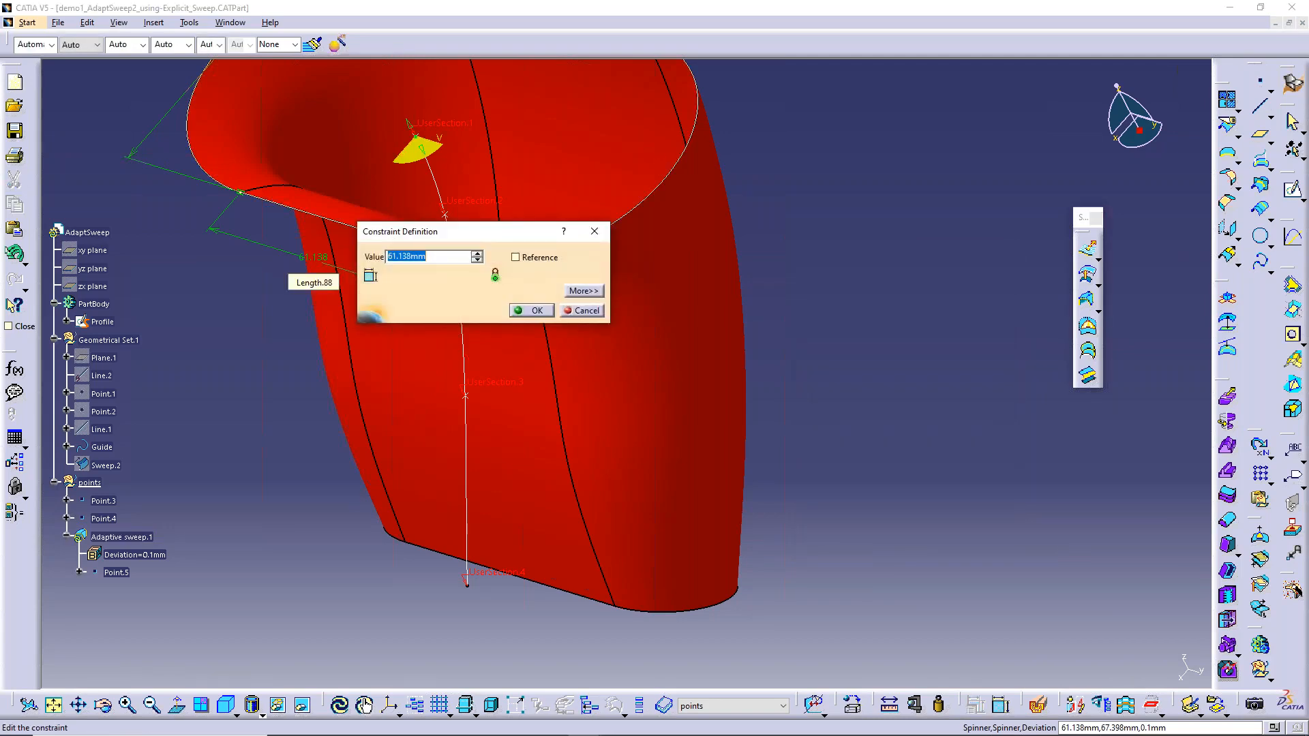
type("50")
key("Return")
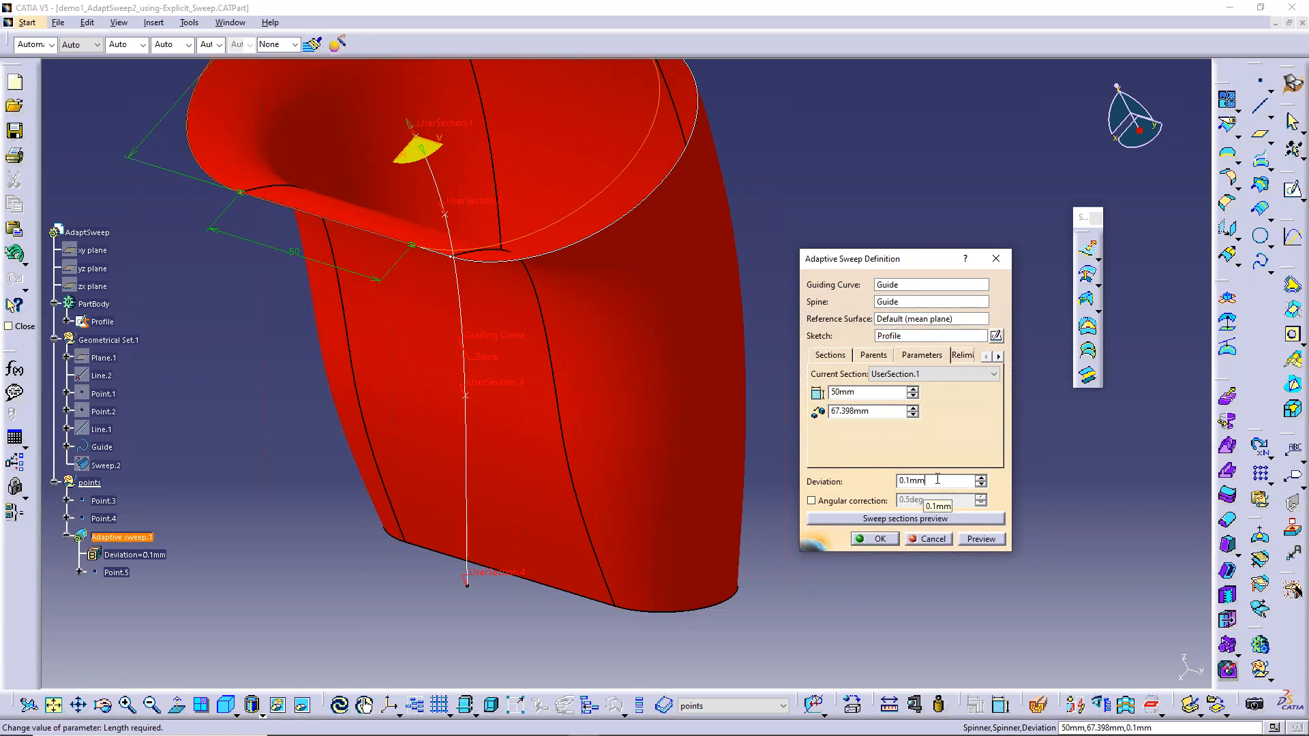
- Set the adaptive sweep's deviation to 0.001 mm and accept the definition
double_click(937, 479)
type("0.001mm")
key("Return")
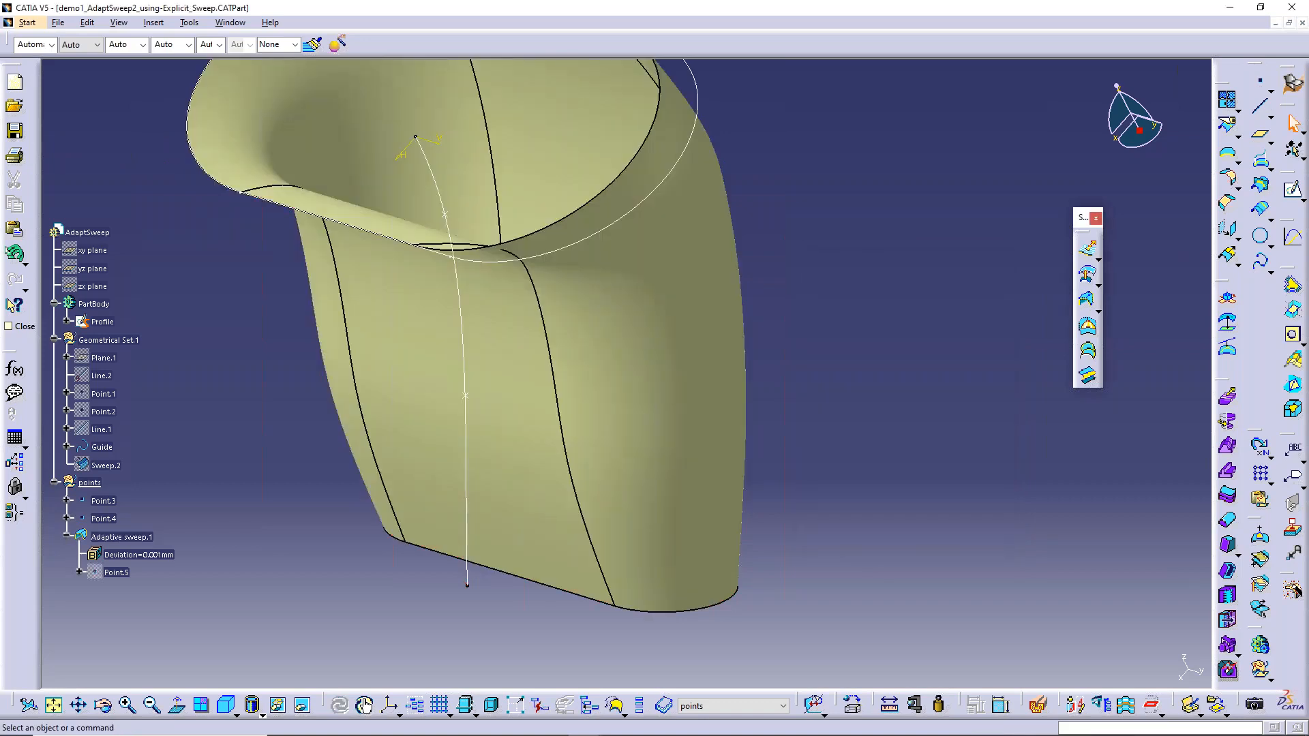
- Edit Adaptive sweep.1 again, change its deviation to 0.02 mm and accept the definition
double_click(686, 477)
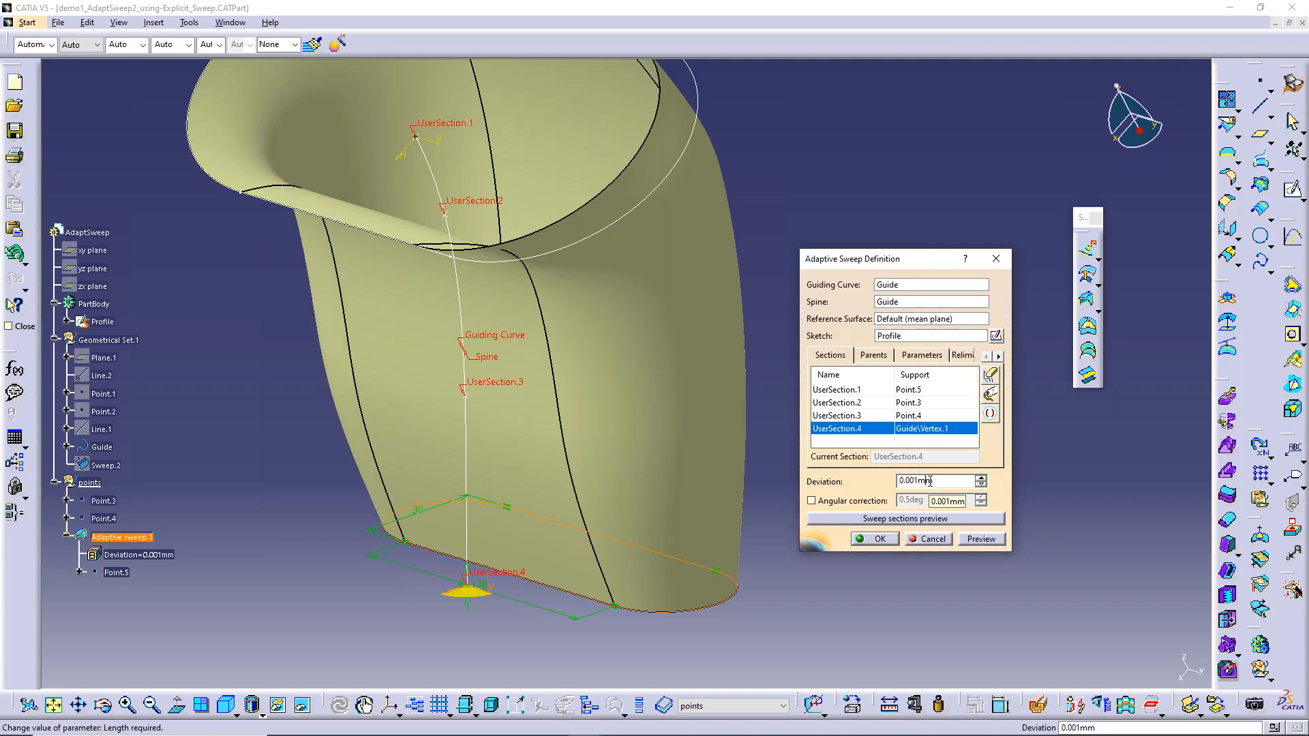
type("0.02")
key("Return")
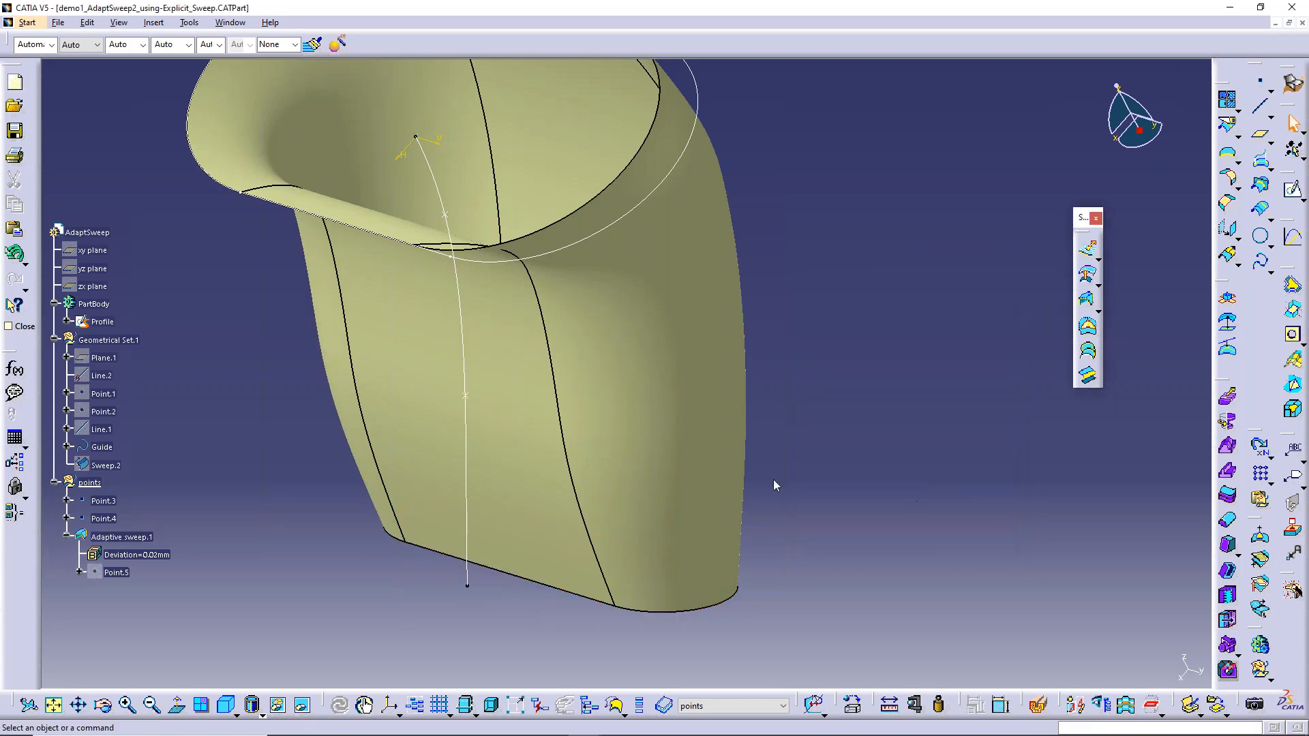
- Edit Adaptive sweep.1, set its deviation to 0.5 mm and accept the definition
double_click(717, 480)
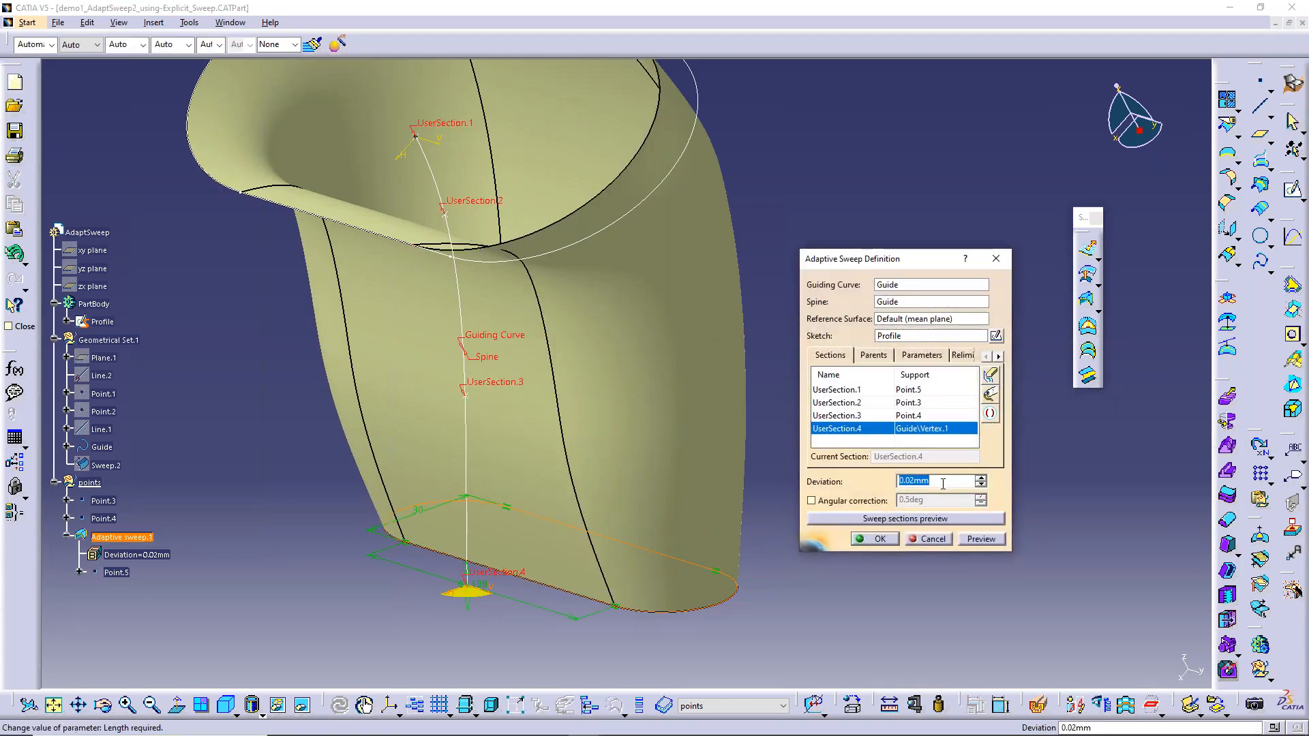
type(".5")
key("Return")
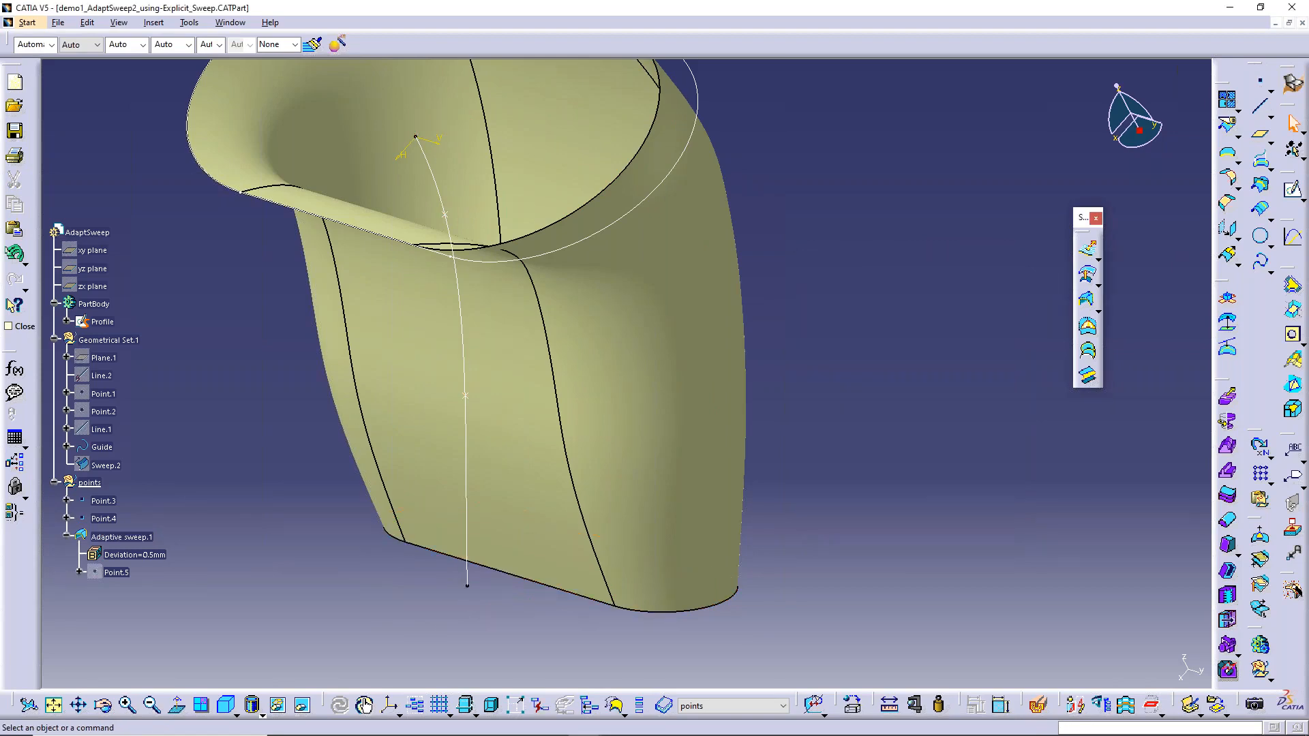
- Preview Adaptive sweep.1 from its definition, try turning Relimited on start section off and on, and cancel the edit
double_click(545, 477)
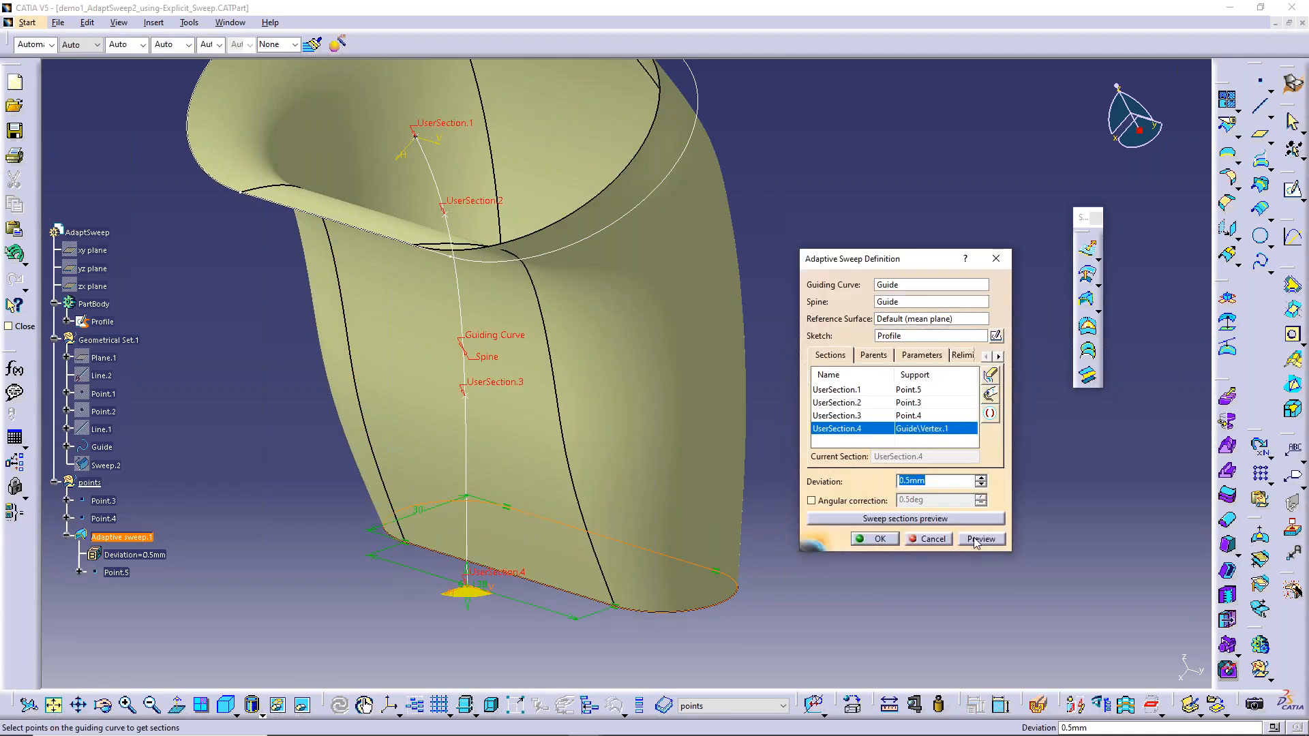
left_click(979, 540)
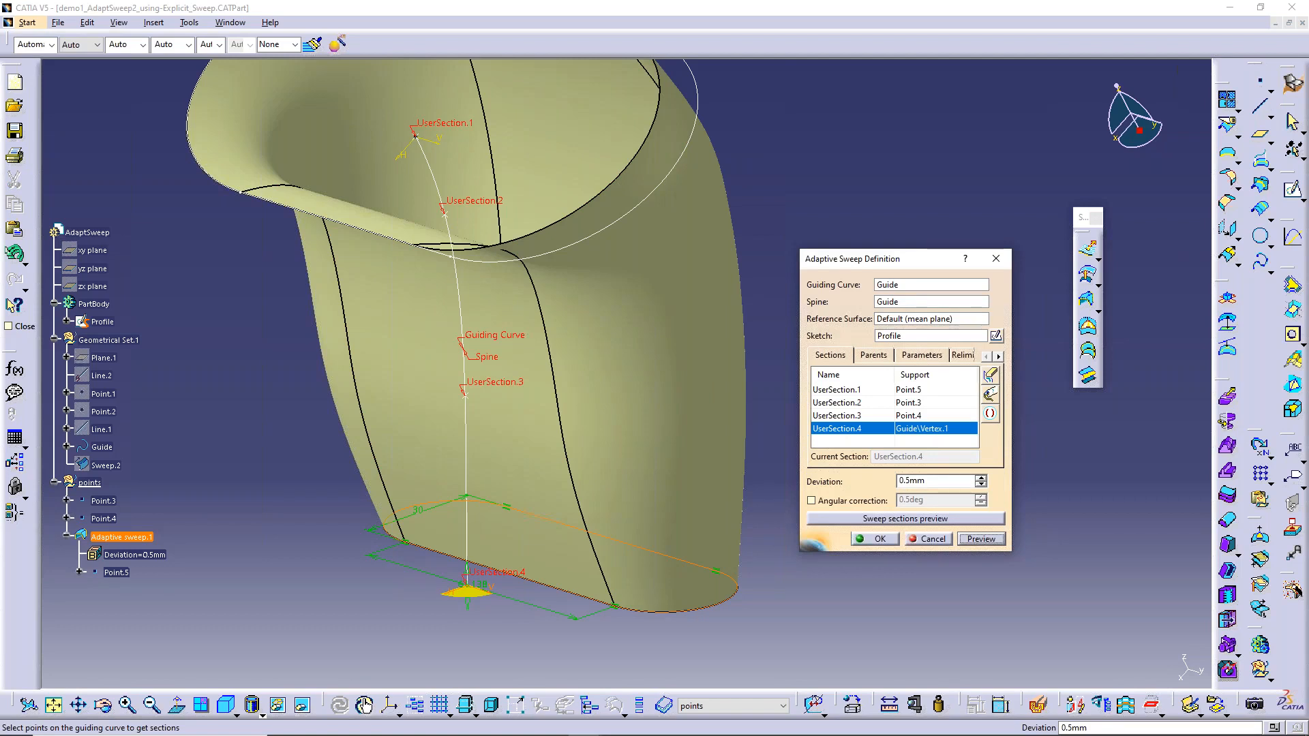
left_click(960, 355)
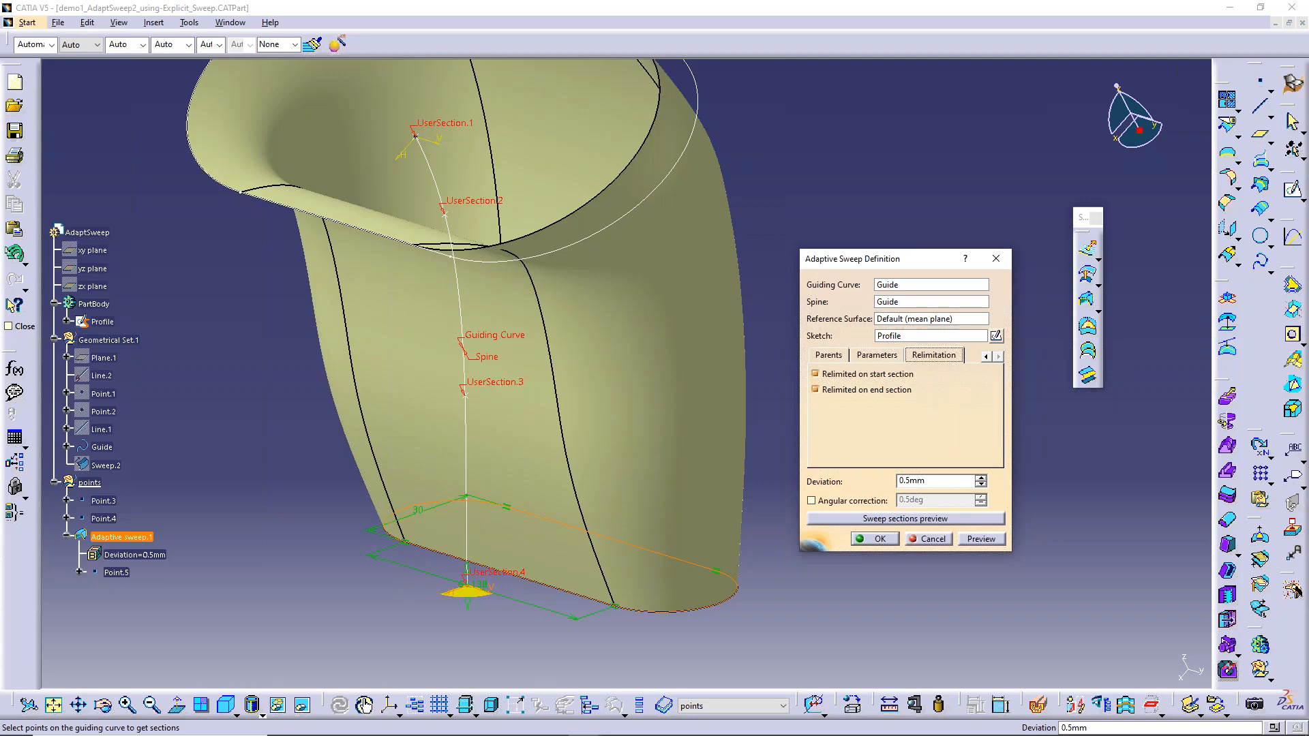
left_click(877, 376)
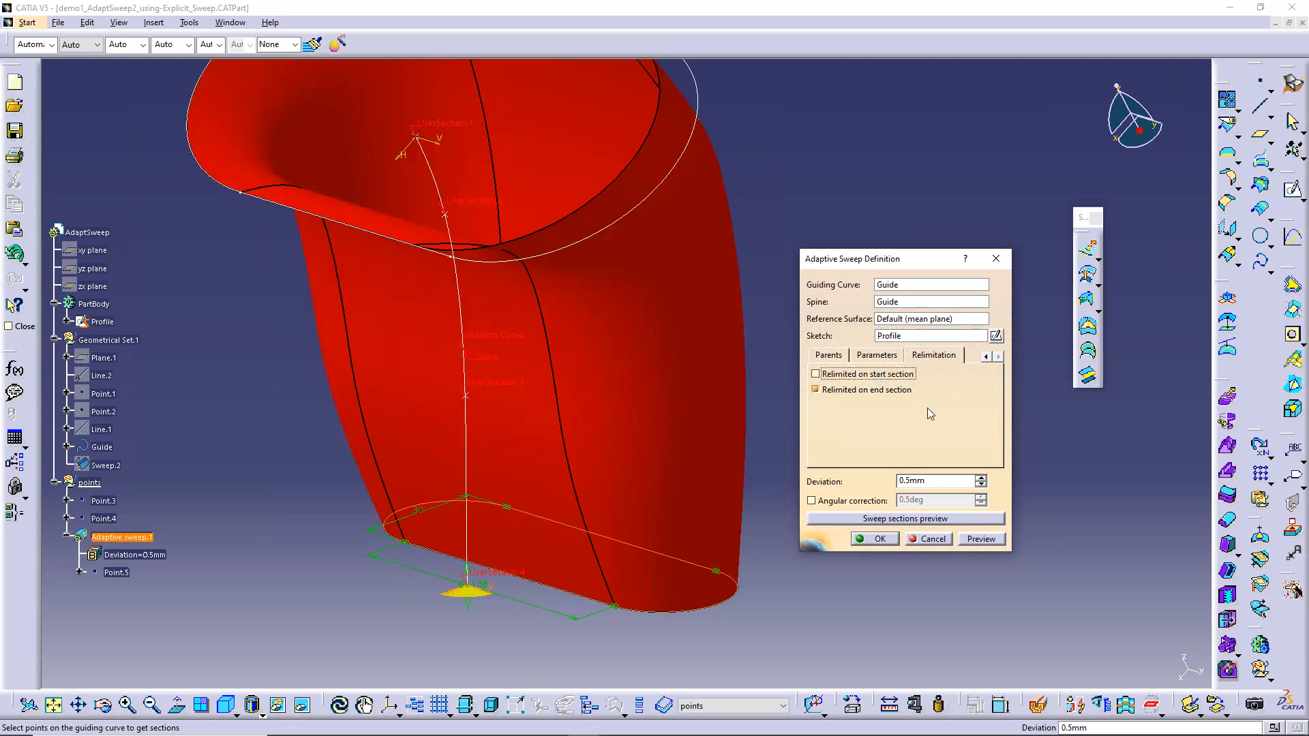
left_click(898, 375)
left_click(928, 539)
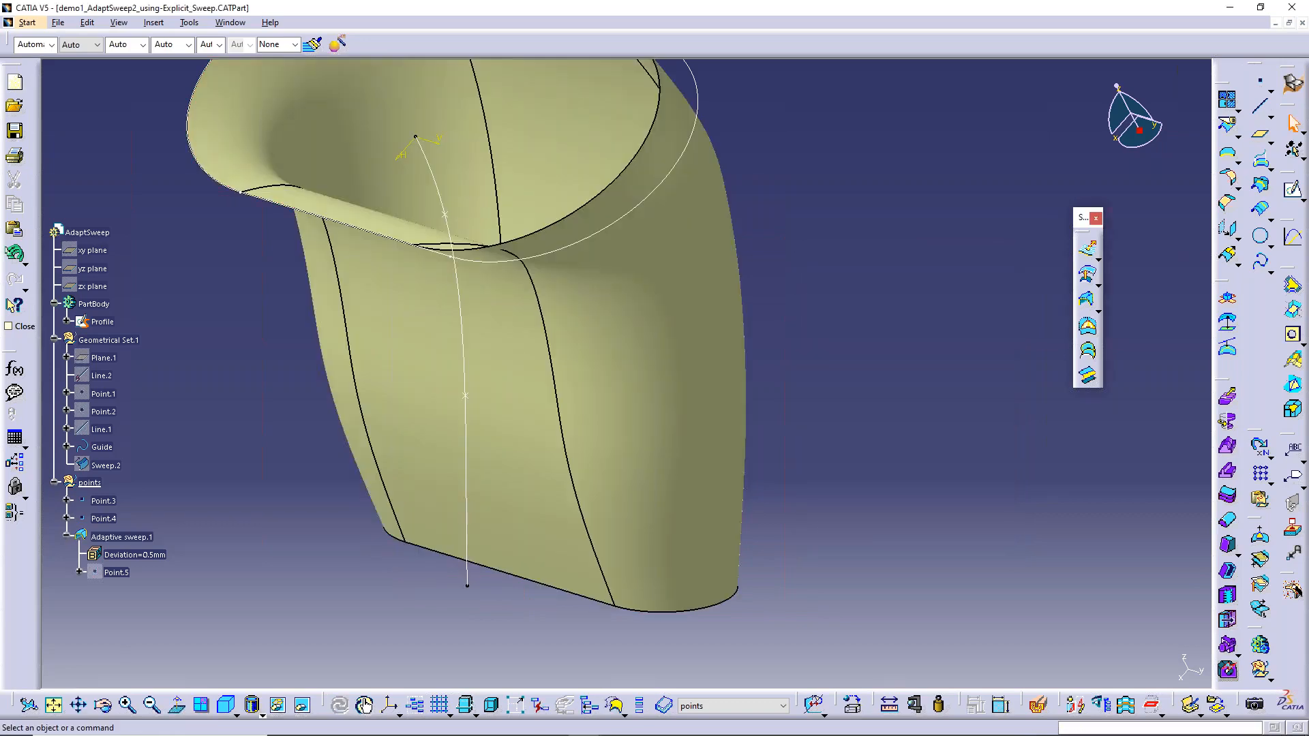
- Switch to the demo3_AdaptiveSweep1 part in CATIA V5 and cancel the open Adaptive sweep.2 definition
key("alt+Tab")
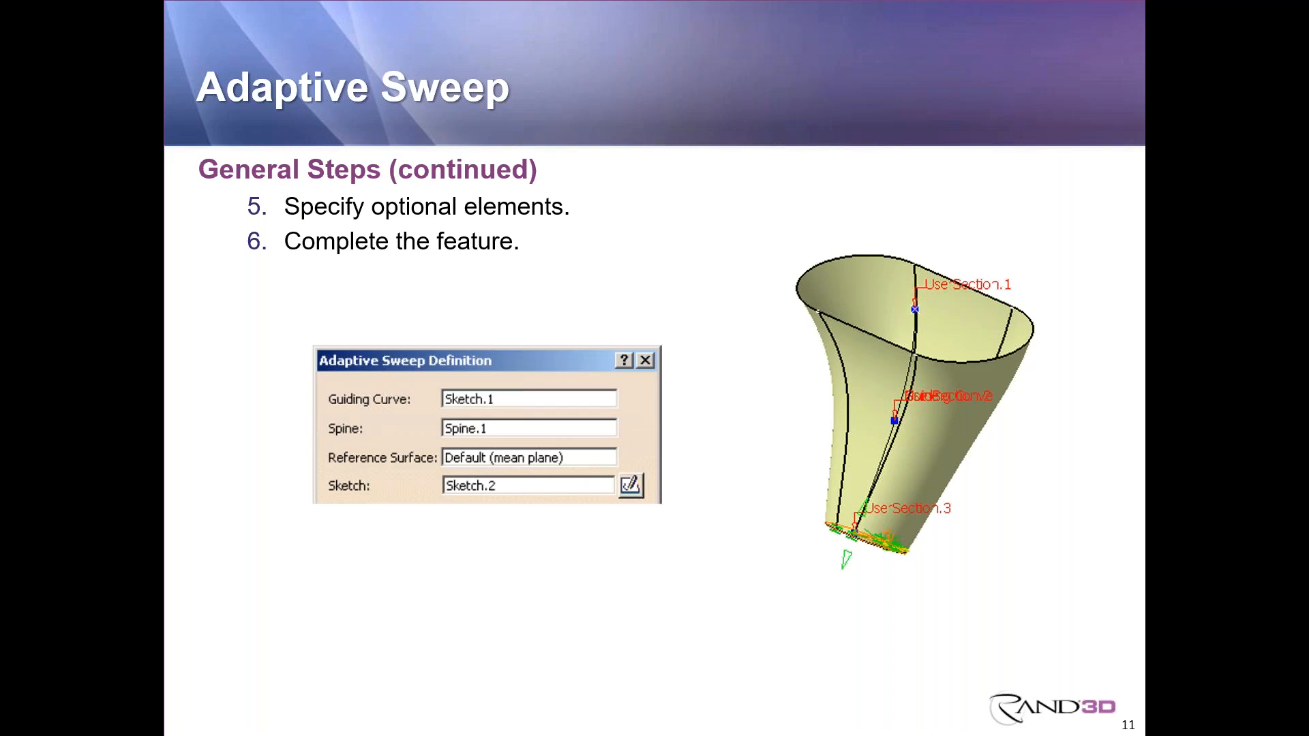
key("alt+Tab")
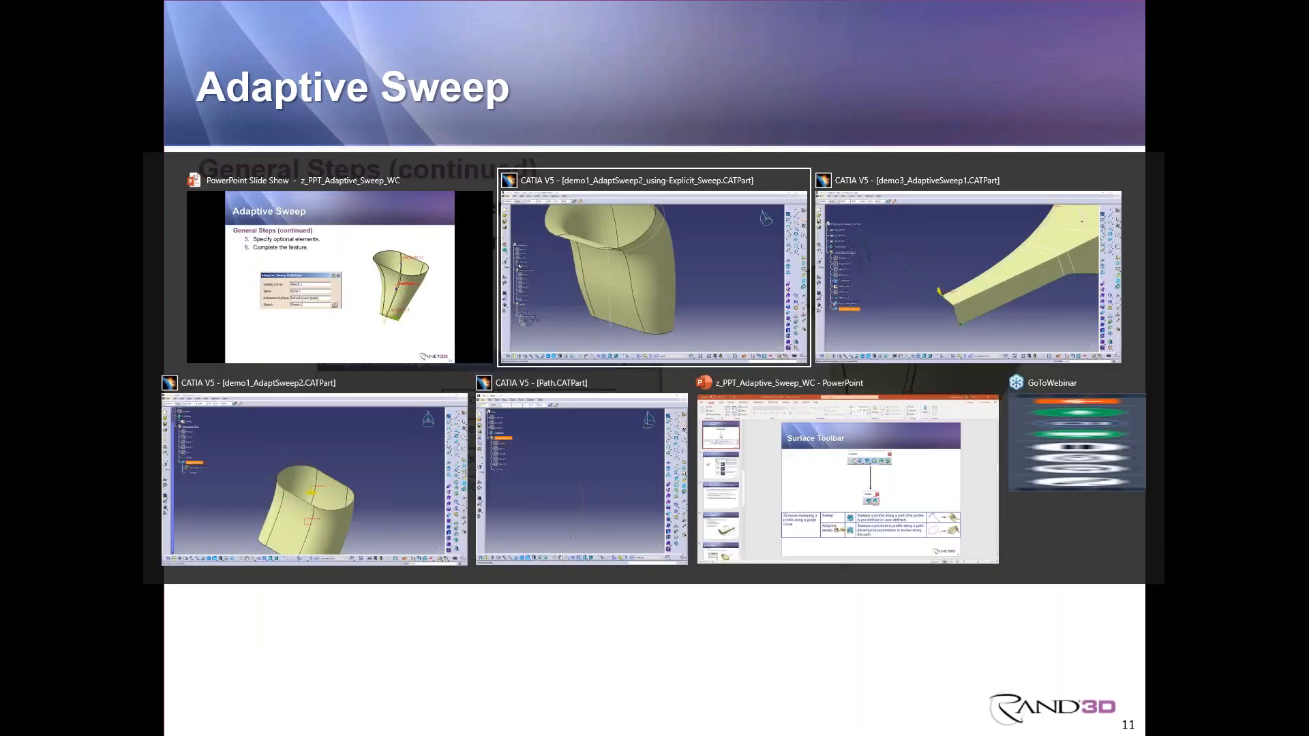
left_click(920, 350)
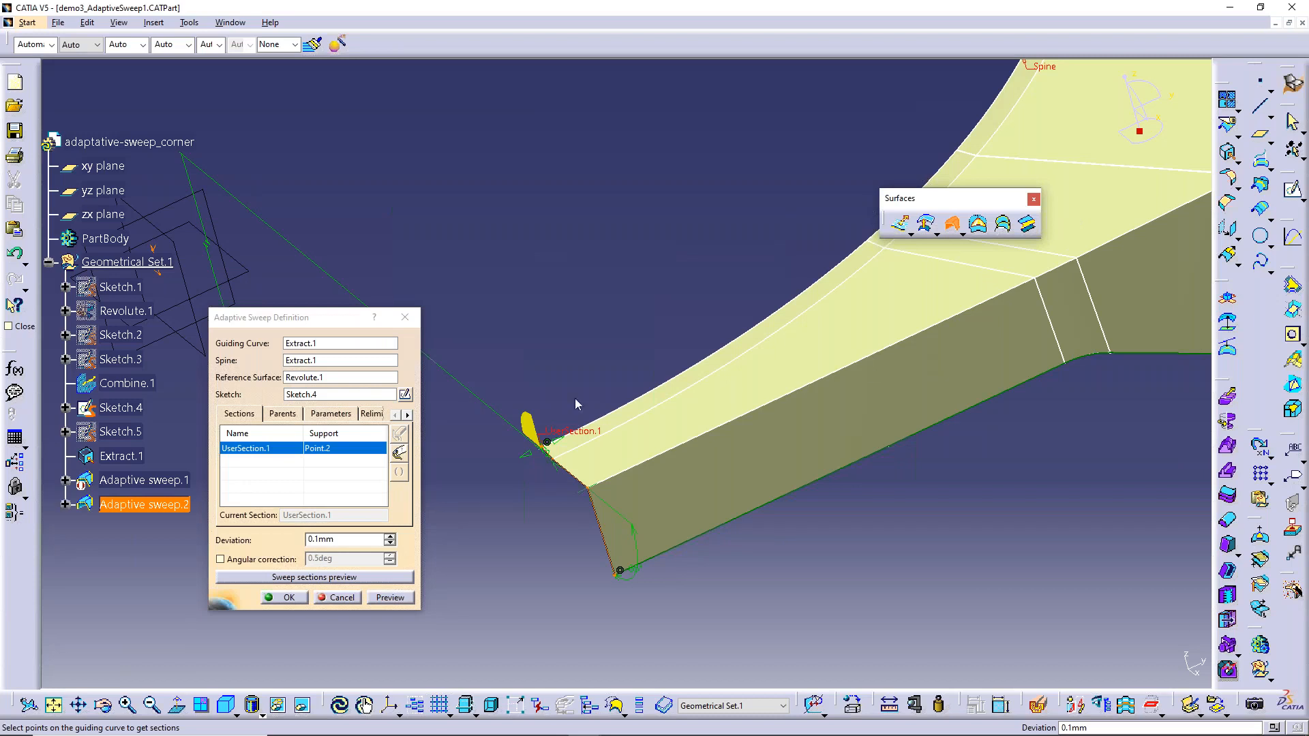
left_click(341, 598)
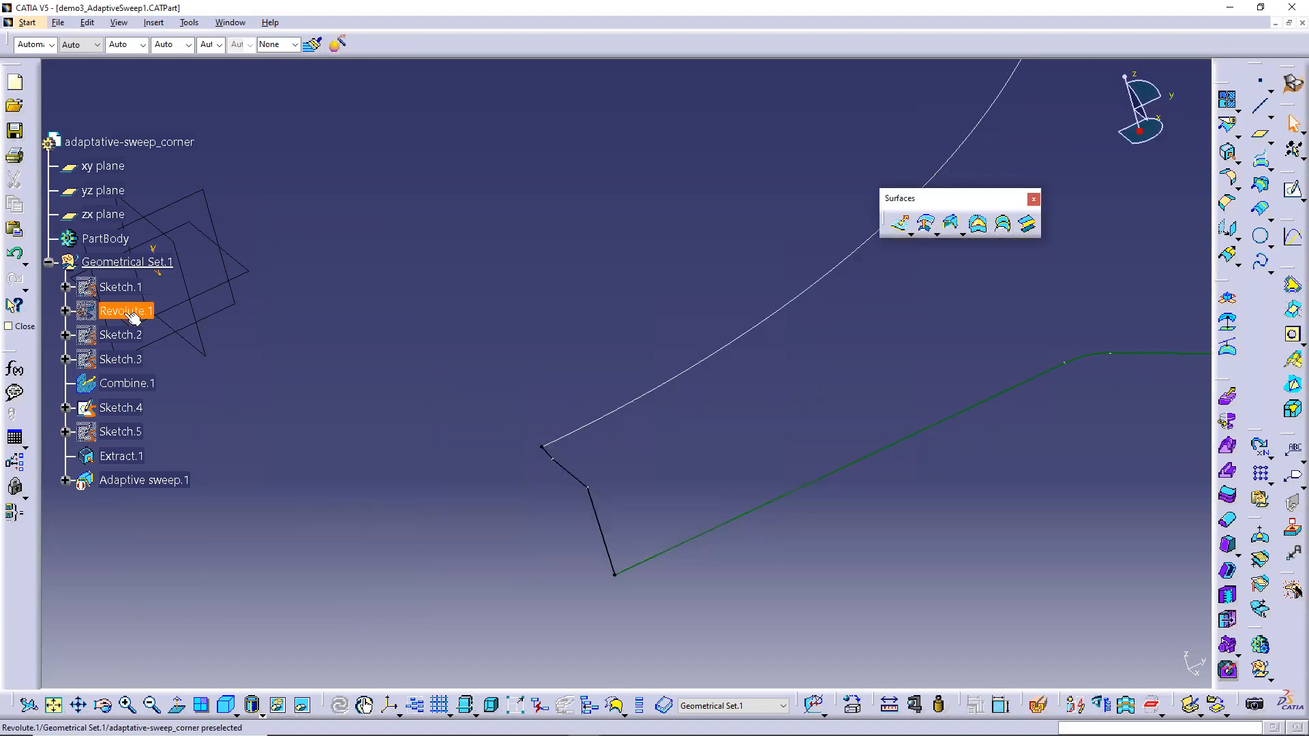
- Inspect Revolute.1 and Extract.1 in the tree, and view the revolution surface definition of Revolute.1 without changing it
left_click(133, 317)
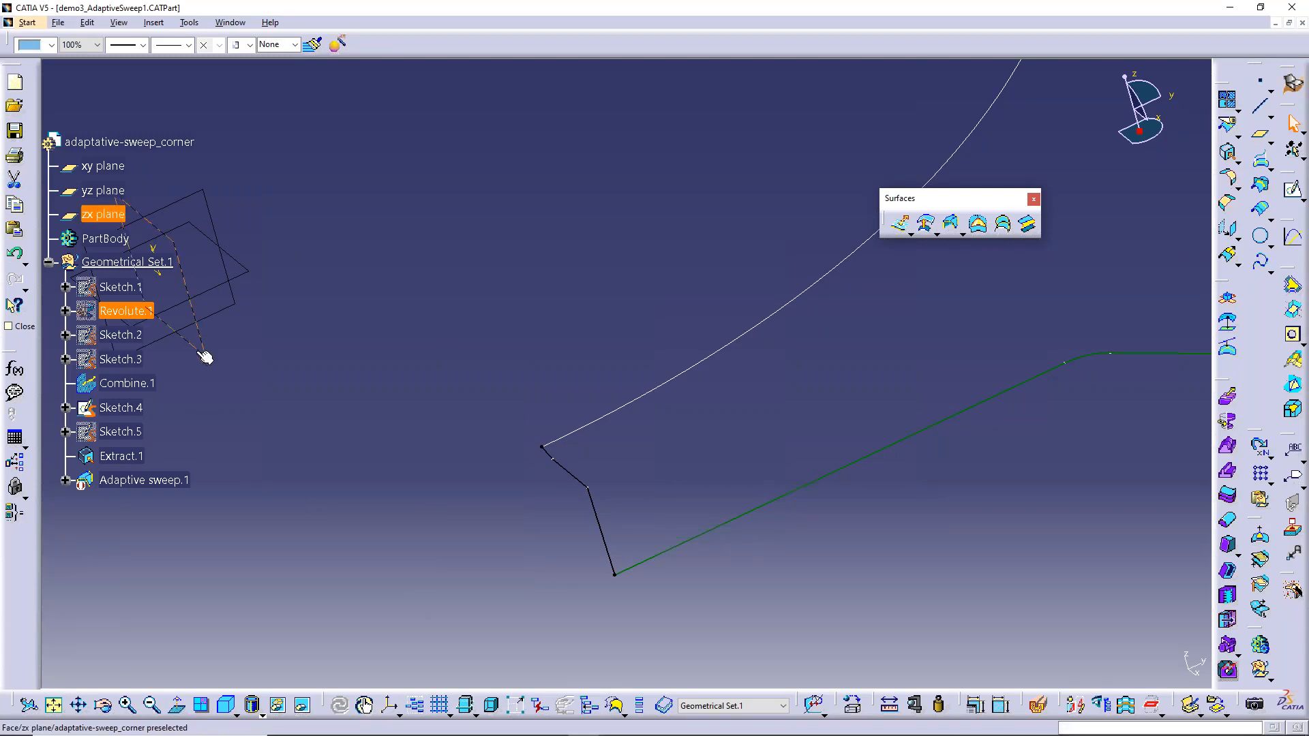
left_click(136, 459, "ctrl")
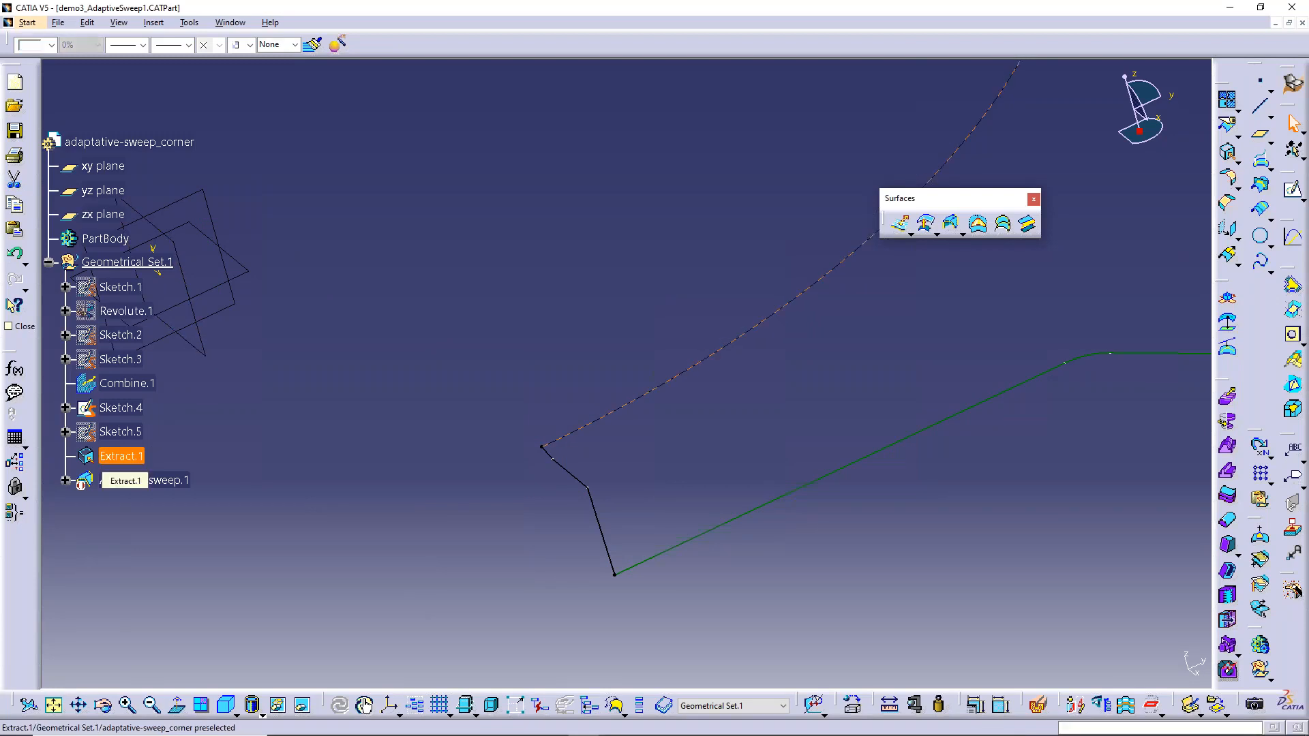
left_click(127, 310)
double_click(126, 311)
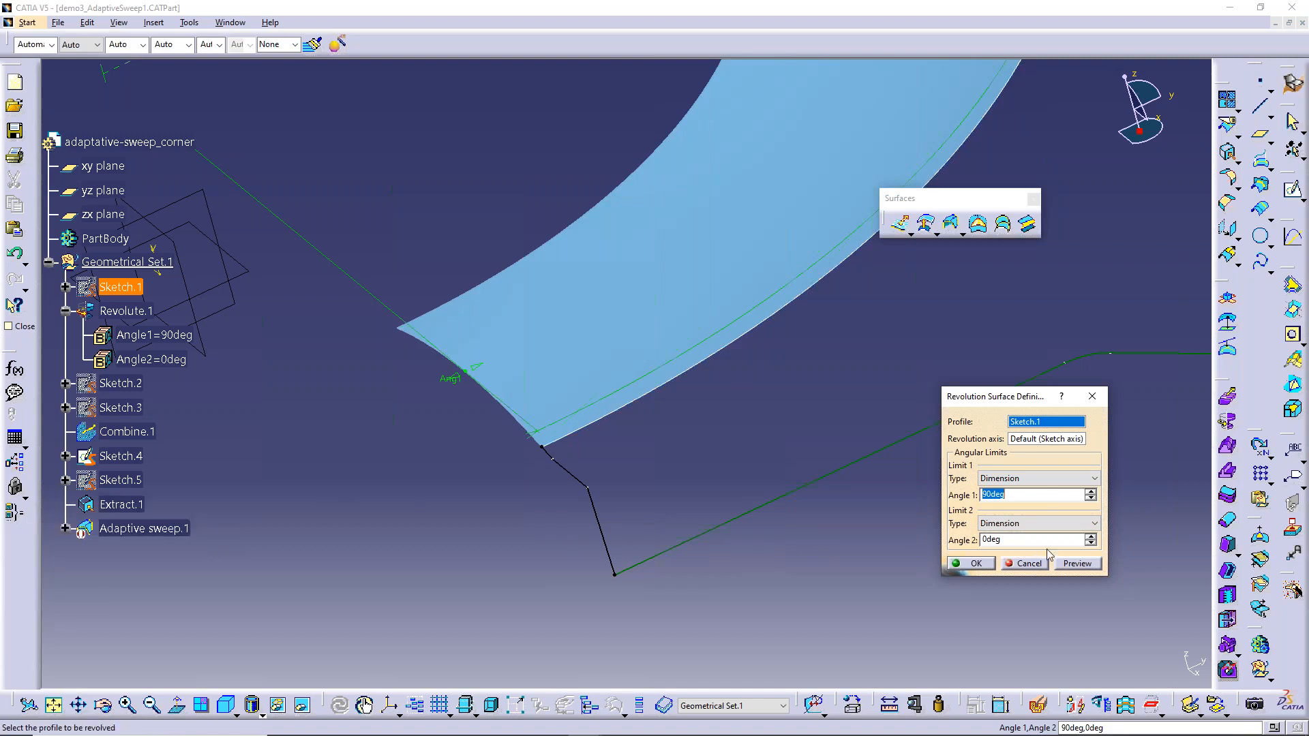
left_click(1026, 563)
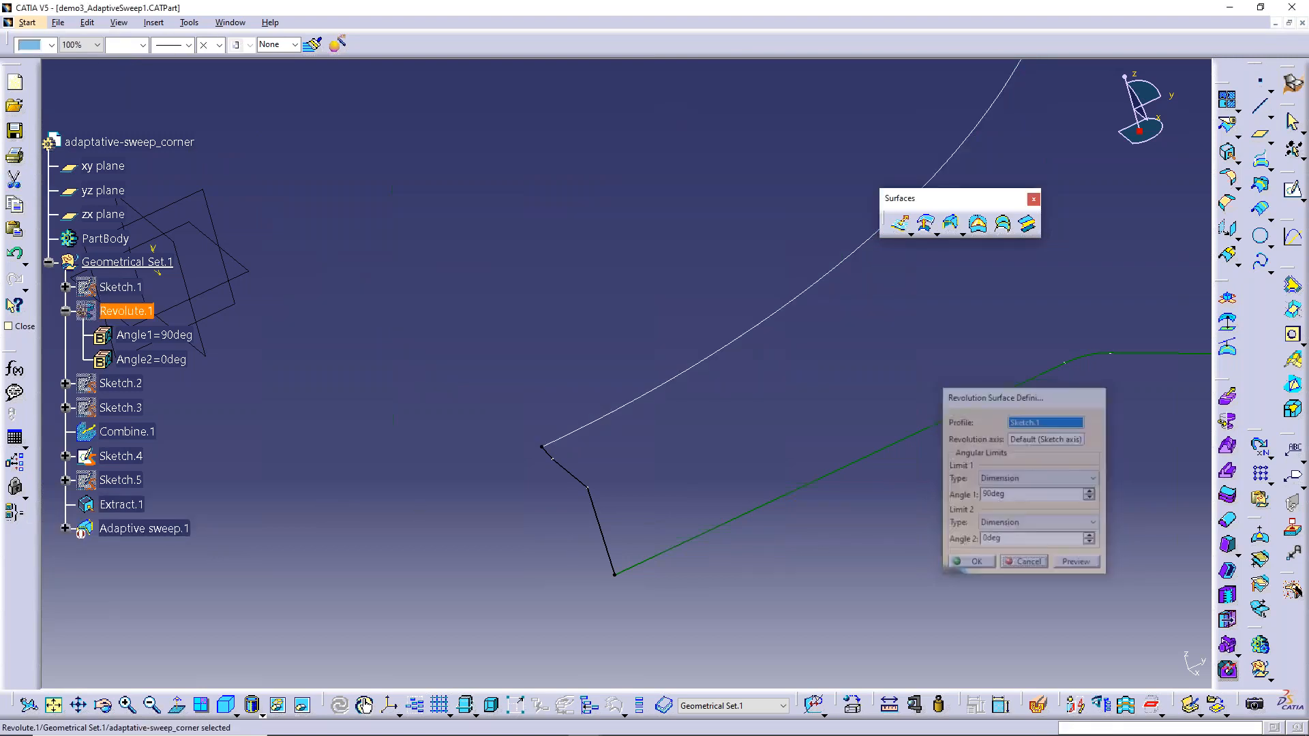
- View the object commands available for Extract.1, including Isolate, and dismiss them without applying any
right_click(122, 505)
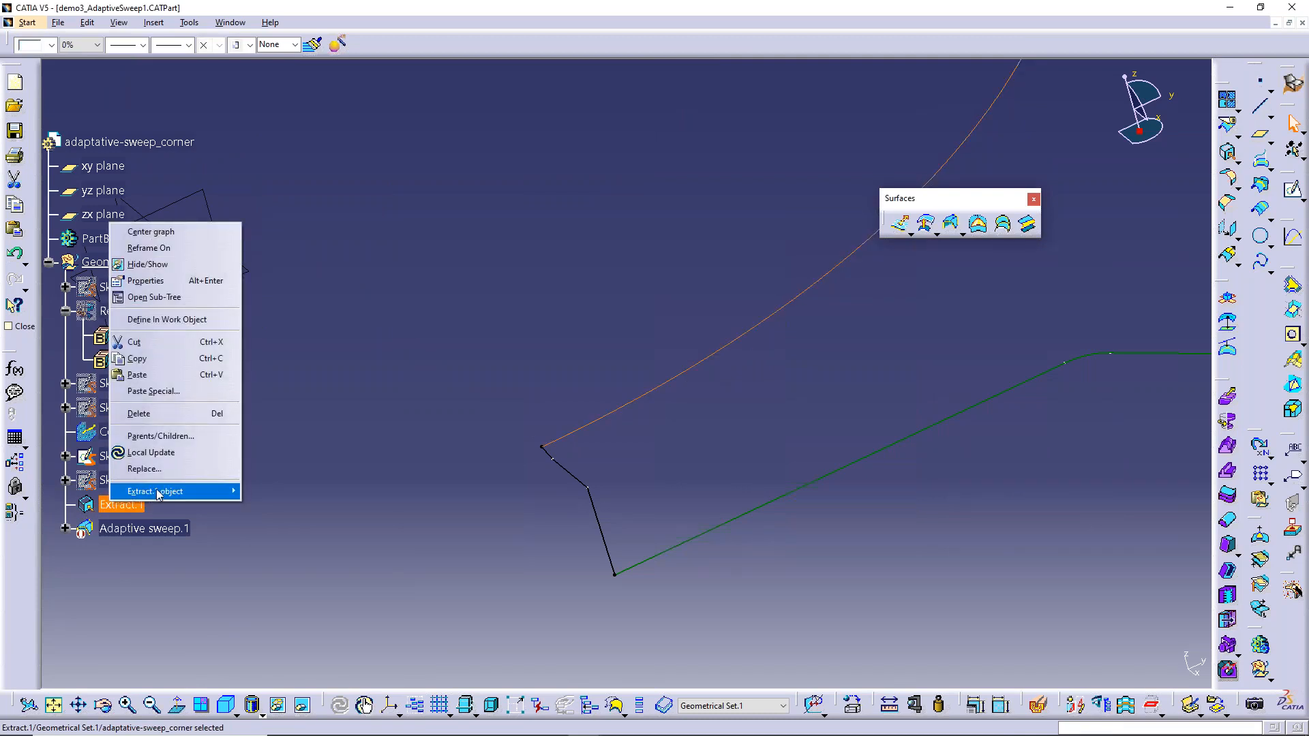
mouse_move(197, 492)
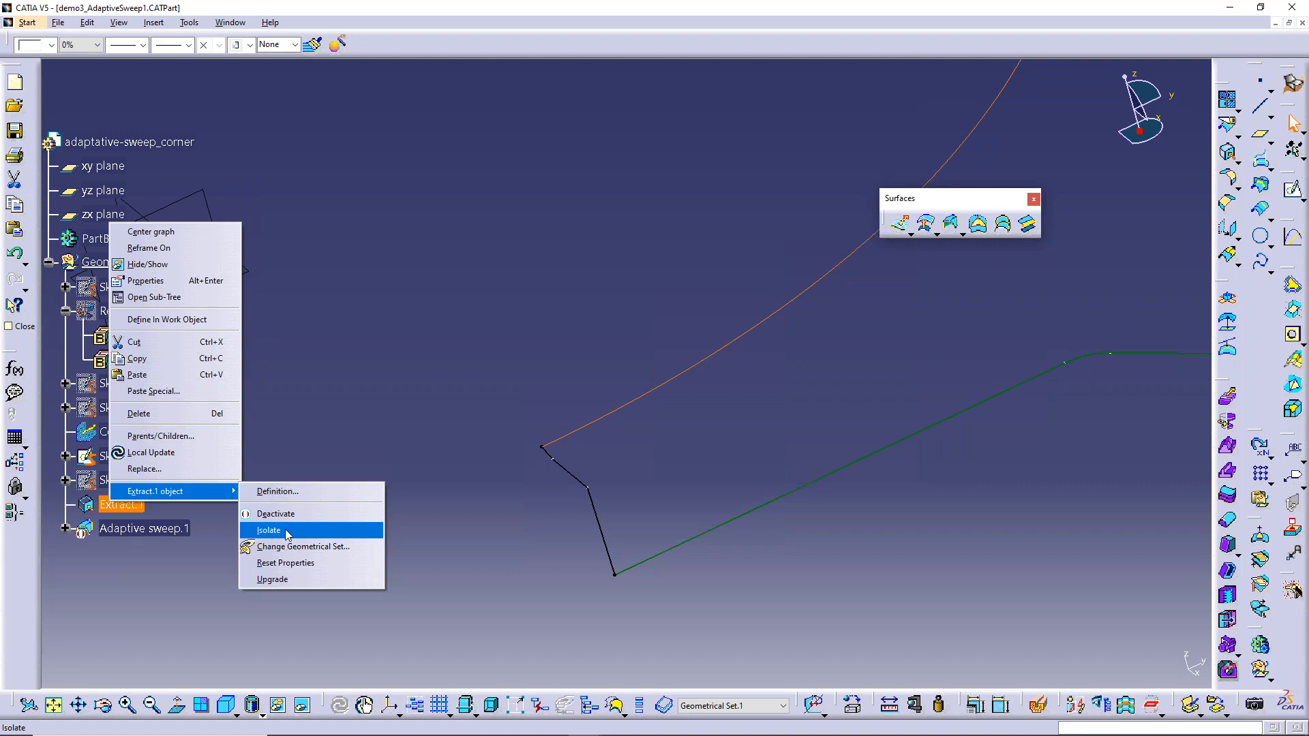
left_click(433, 366)
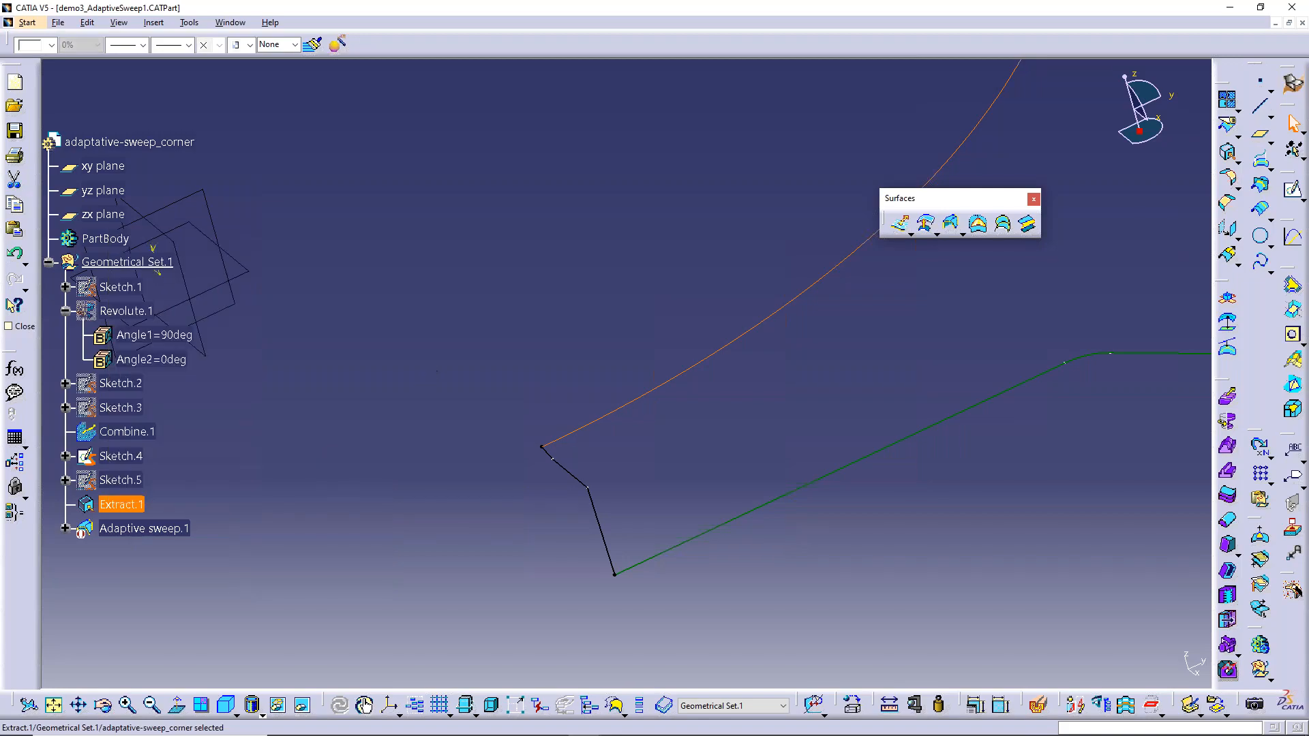
- Switch to the PowerPoint slide show and advance to the Adaptive Sweep Surface Essentials contact slide
key("alt+Tab")
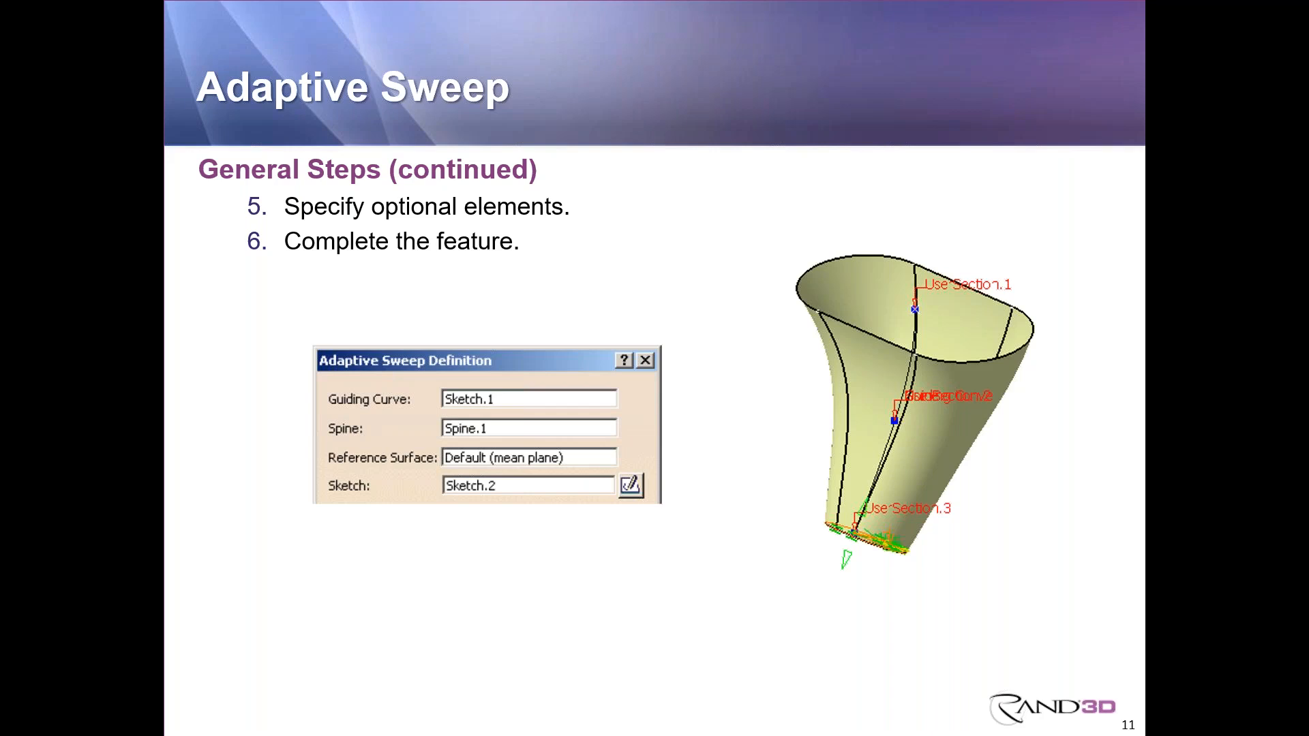
key("Right")
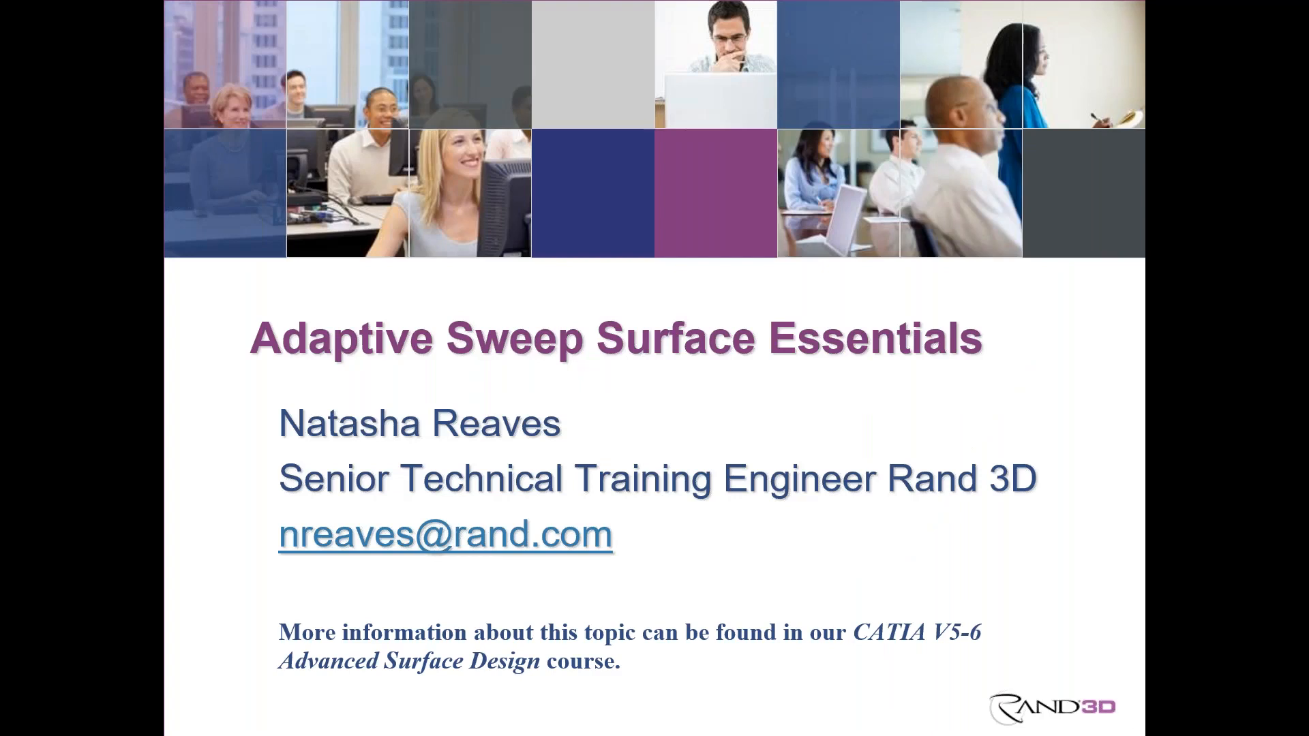